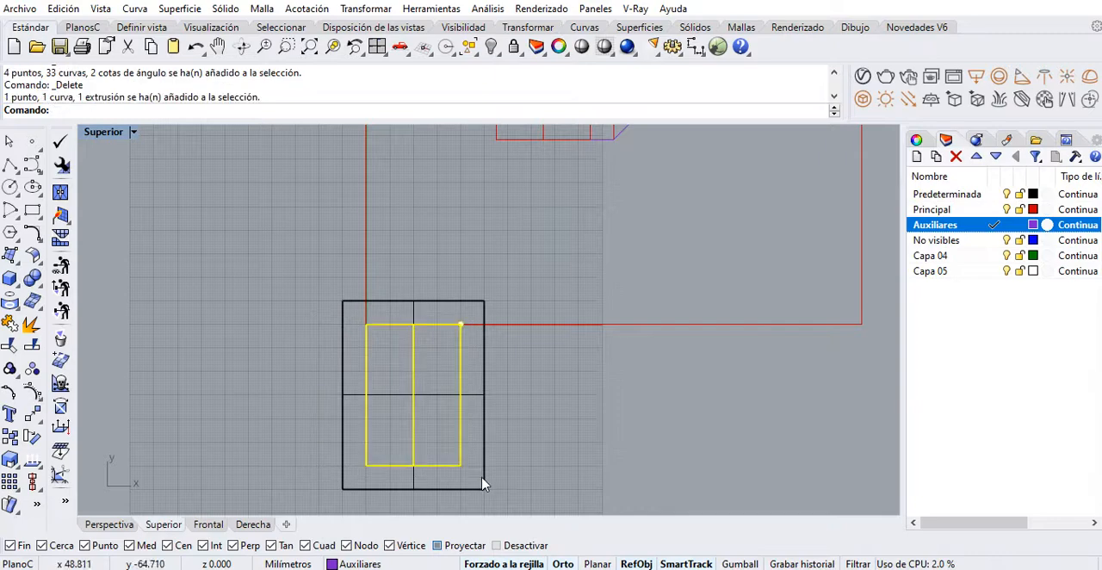
Examine the triangular prism and its surrounding projection planes in the perspective view
{"action": "left_click", "coordinate": [334, 47]}
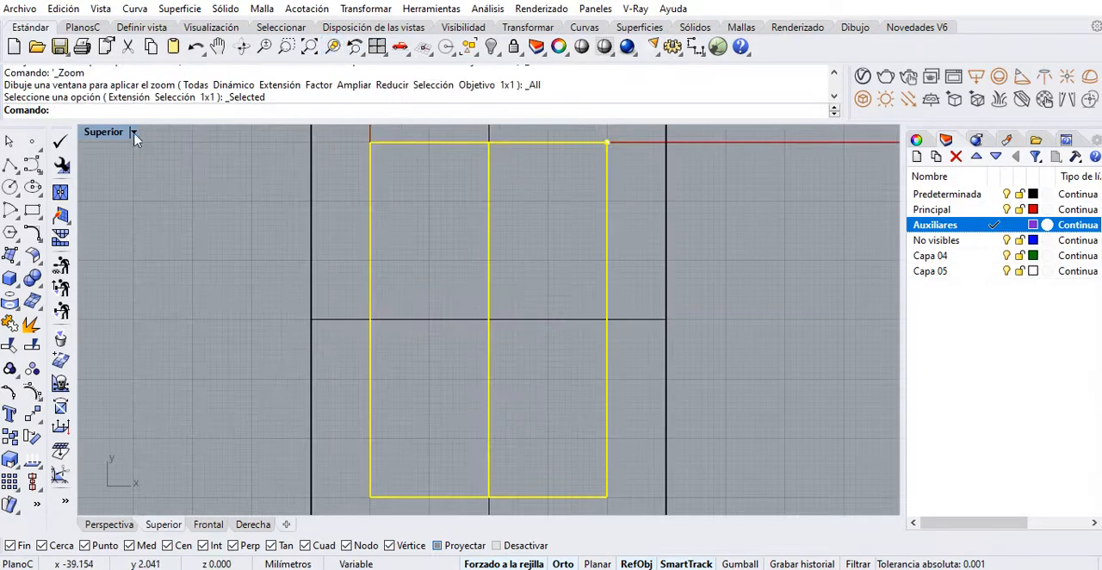
{"action": "double_click", "coordinate": [105, 132]}
{"action": "left_click", "coordinate": [538, 245]}
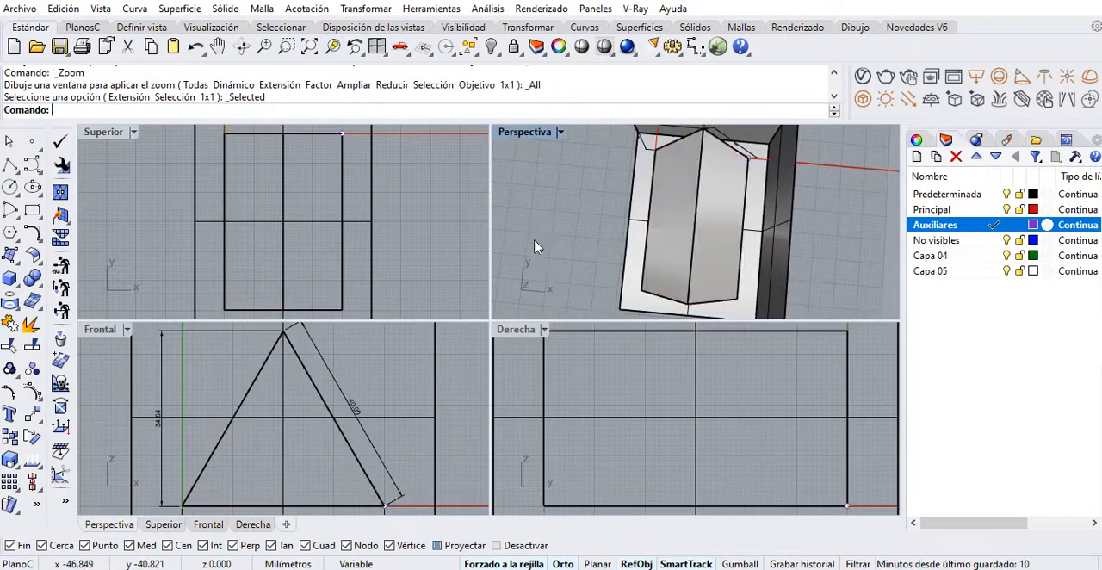
{"action": "right_click_drag", "start_coordinate": [537, 246], "coordinate": [677, 365]}
{"action": "scroll", "coordinate": [704, 253], "scroll_direction": "up", "scroll_amount": 1}
{"action": "right_click_drag", "start_coordinate": [703, 253], "coordinate": [700, 229]}
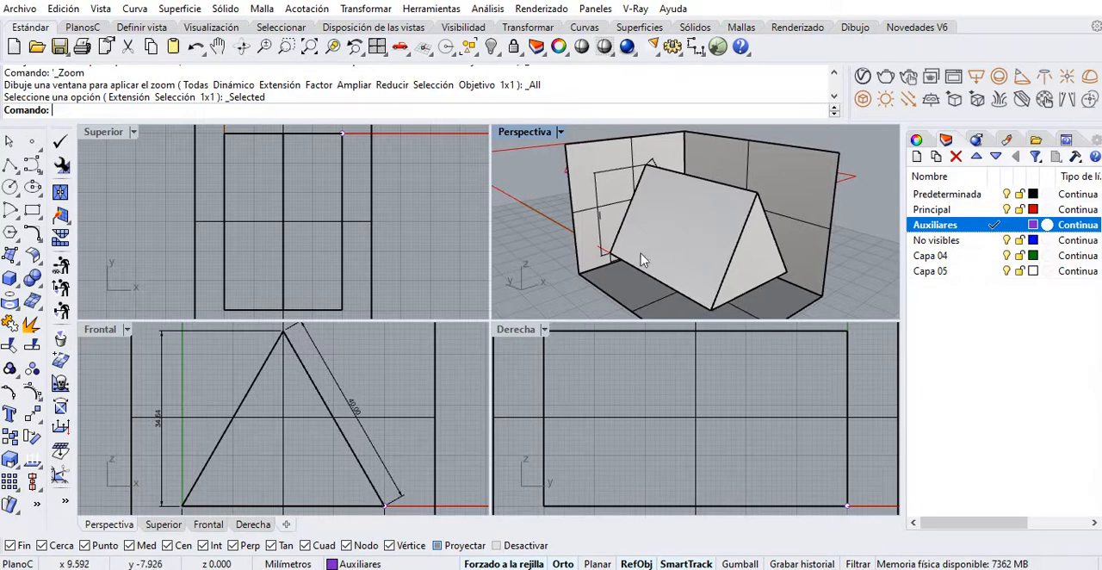
{"action": "left_click", "coordinate": [683, 234]}
{"action": "left_click", "coordinate": [519, 249]}
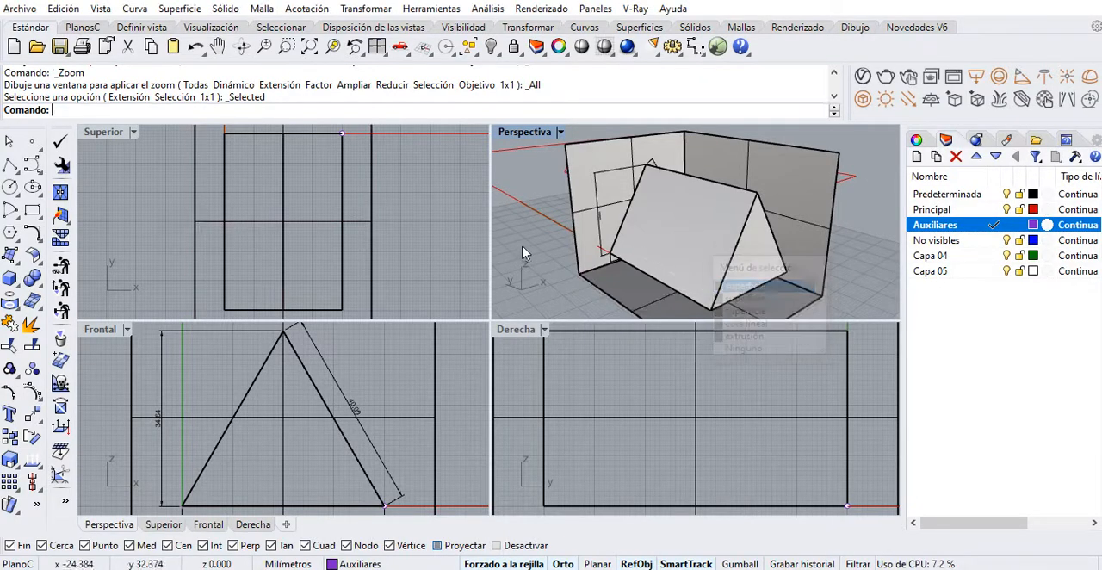
Copy the rectangular sheet frame 210 mm along X so the copy sits directly beside the original
{"action": "scroll", "coordinate": [241, 253], "scroll_direction": "down", "scroll_amount": 10}
{"action": "right_click_drag", "start_coordinate": [322, 208], "coordinate": [211, 287]}
{"action": "scroll", "coordinate": [216, 273], "scroll_direction": "down", "scroll_amount": 4}
{"action": "left_click", "coordinate": [211, 287]}
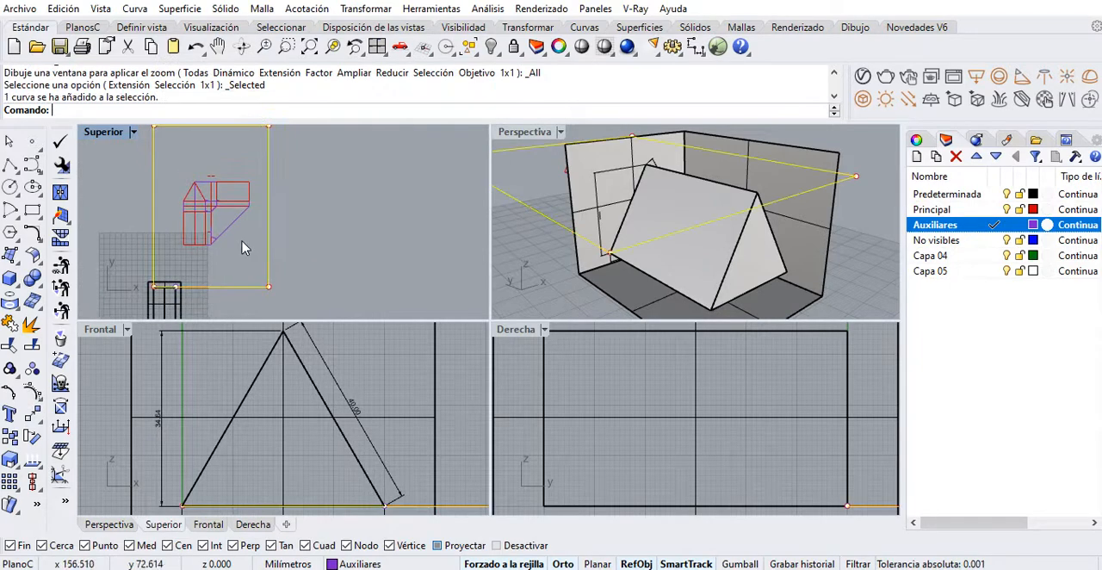
{"action": "mouse_move", "coordinate": [250, 247]}
{"action": "right_mouse_down"}
{"action": "mouse_move", "coordinate": [237, 270]}
{"action": "mouse_move", "coordinate": [251, 256]}
{"action": "right_mouse_up"}
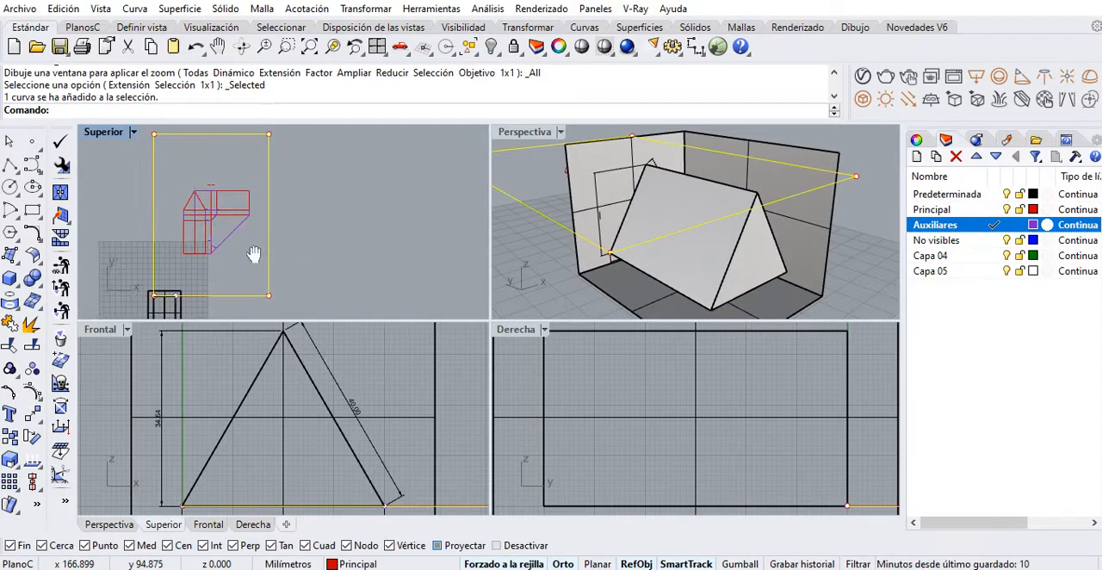
{"action": "left_click", "coordinate": [10, 438]}
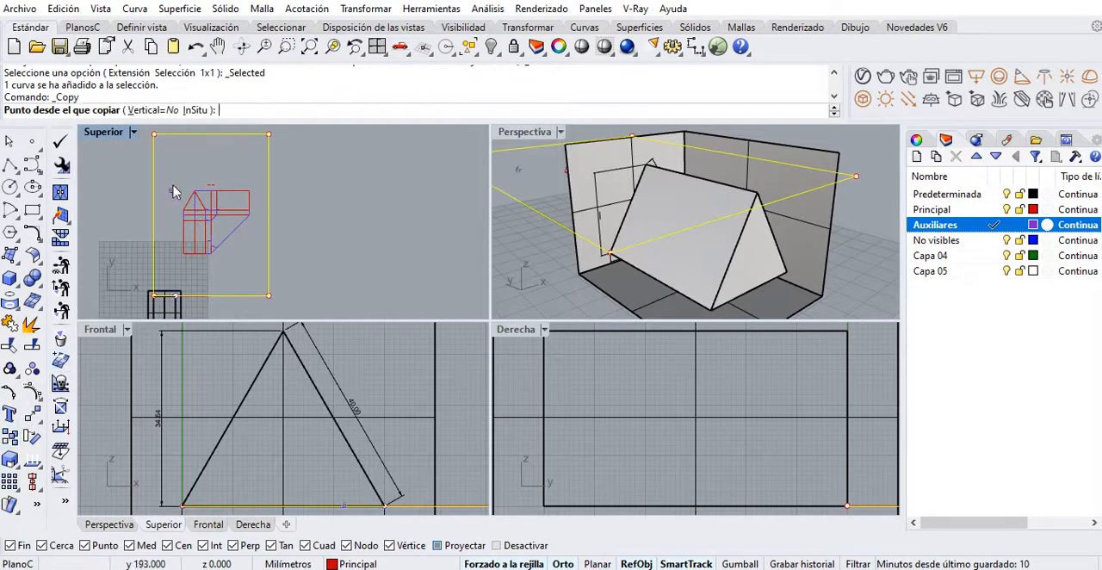
{"action": "left_click", "coordinate": [154, 133]}
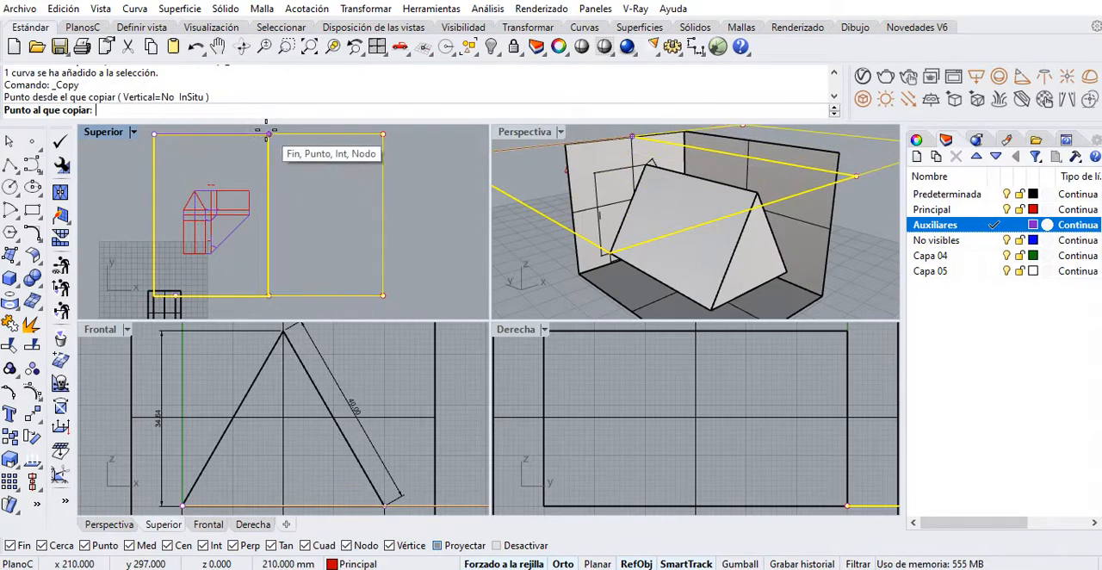
{"action": "left_click", "coordinate": [269, 134]}
{"action": "key", "text": "Return"}
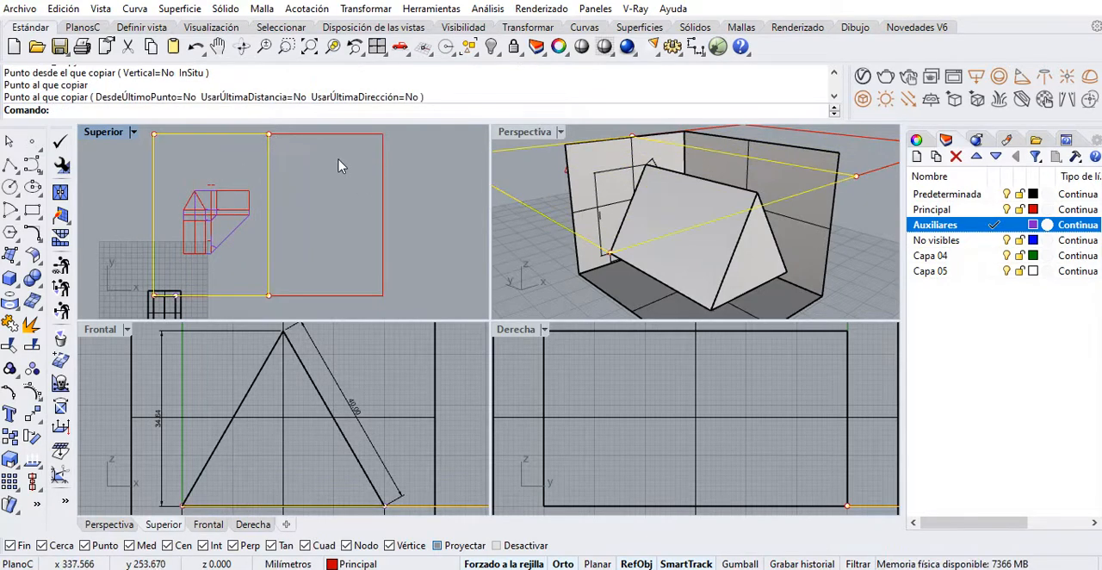
{"action": "key", "text": "Escape"}
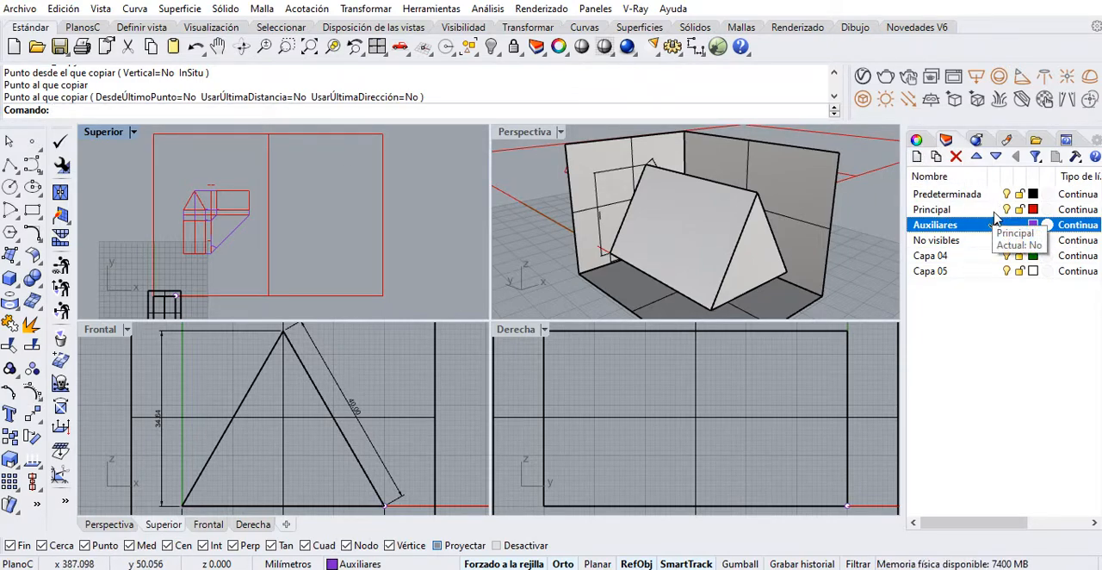
Draw a vertical polyline over the full outer edge of the copied frame on the Auxiliares layer
{"action": "right_click_drag", "start_coordinate": [356, 226], "coordinate": [336, 227]}
{"action": "double_click", "coordinate": [101, 134]}
{"action": "right_click_drag", "start_coordinate": [595, 225], "coordinate": [622, 202]}
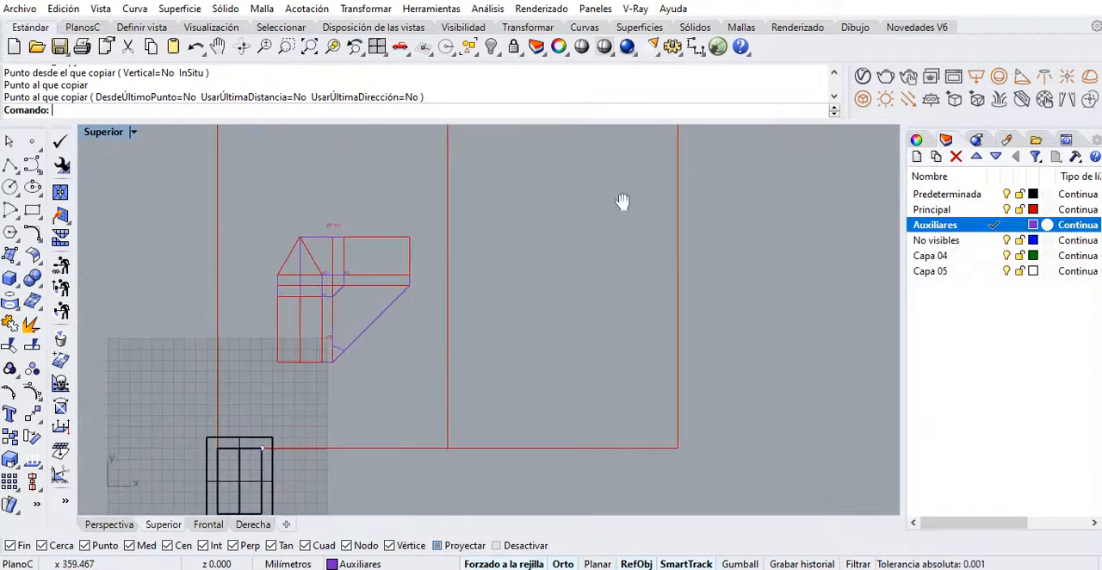
{"action": "right_click_drag", "start_coordinate": [643, 149], "coordinate": [638, 175]}
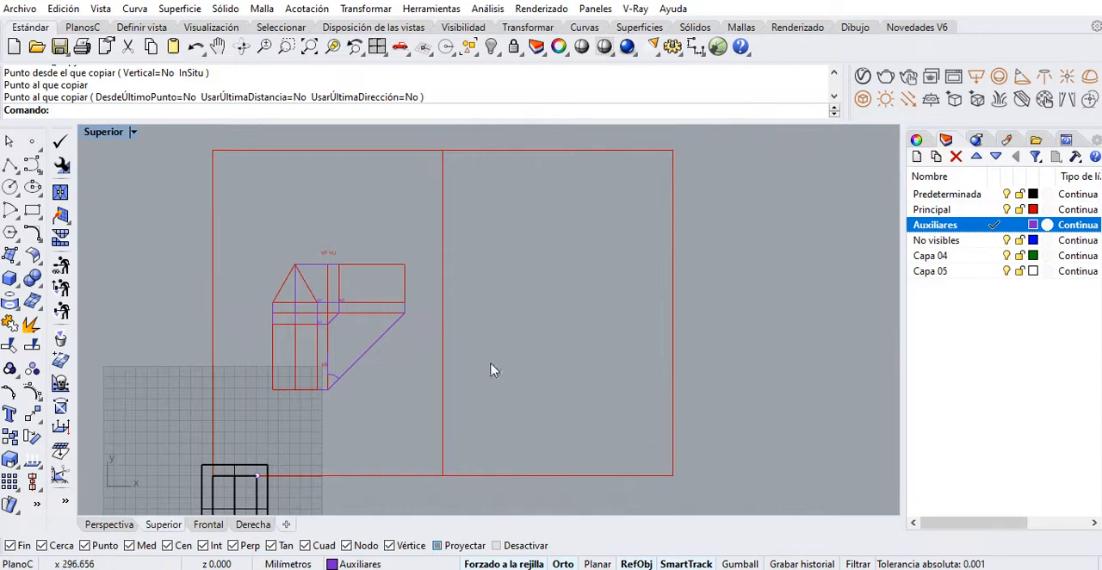
{"action": "left_click", "coordinate": [11, 167]}
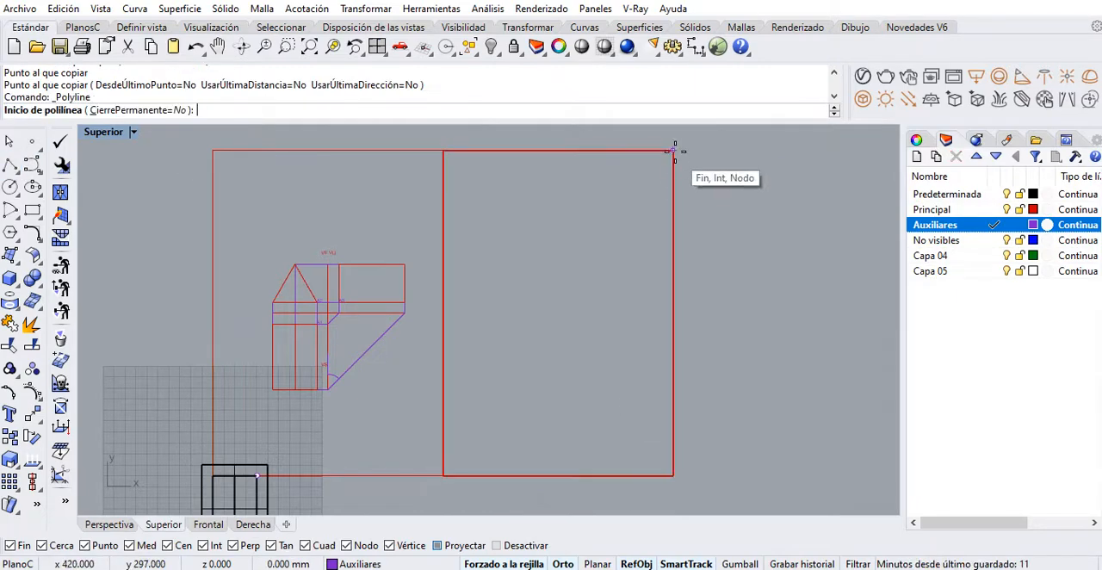
{"action": "left_click", "coordinate": [673, 151]}
{"action": "left_click", "coordinate": [673, 465]}
{"action": "key", "text": "Return"}
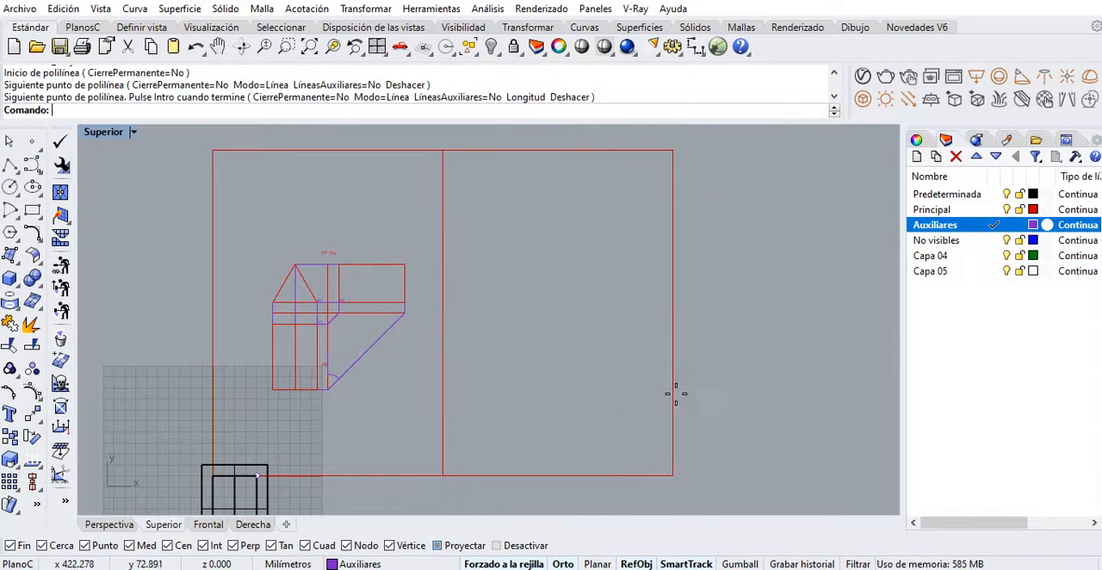
Divide the vertical auxiliary line on the frame's outer edge into 3 equal segments with point markers
{"action": "left_click", "coordinate": [674, 384]}
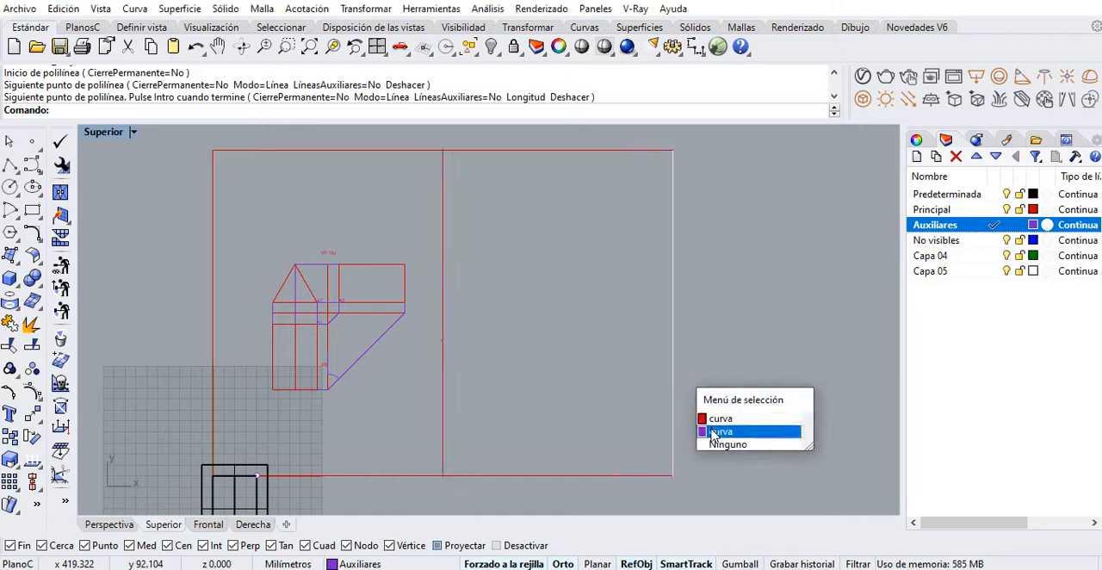
{"action": "left_click", "coordinate": [716, 431]}
{"action": "type", "text": "Dividir"}
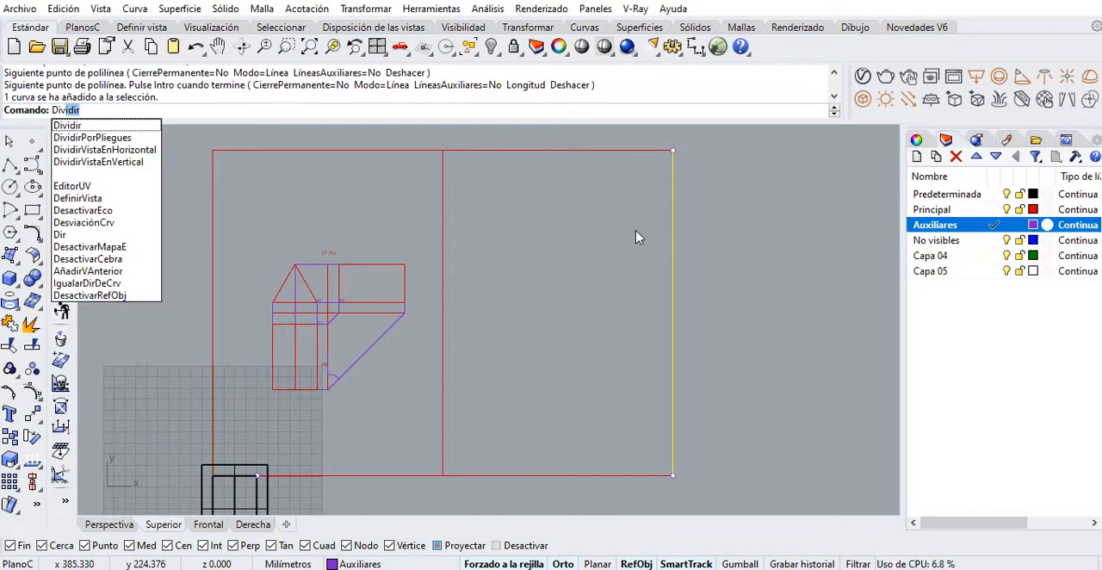
{"action": "left_click", "coordinate": [131, 128]}
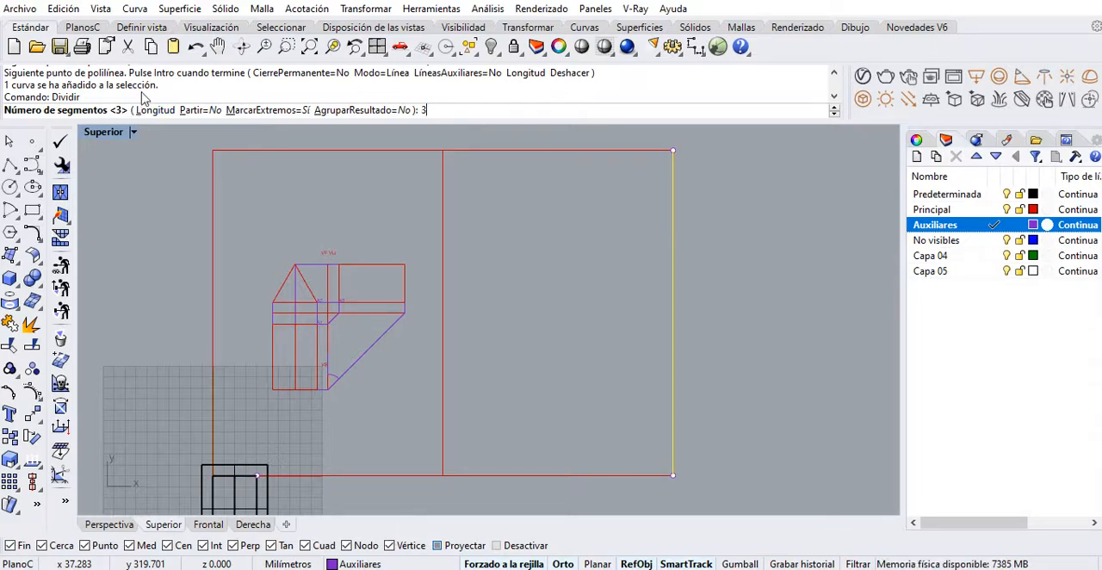
{"action": "key", "text": "Return"}
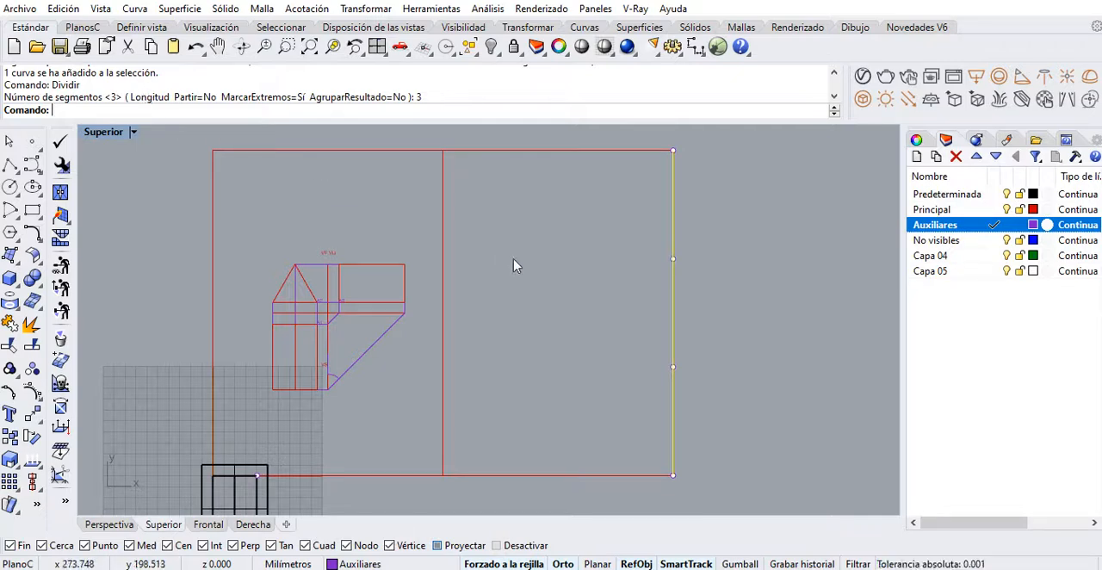
Draw two horizontal polylines from the intermediate division points to the opposite edge of the copied frame
{"action": "right_click_drag", "start_coordinate": [578, 262], "coordinate": [527, 259]}
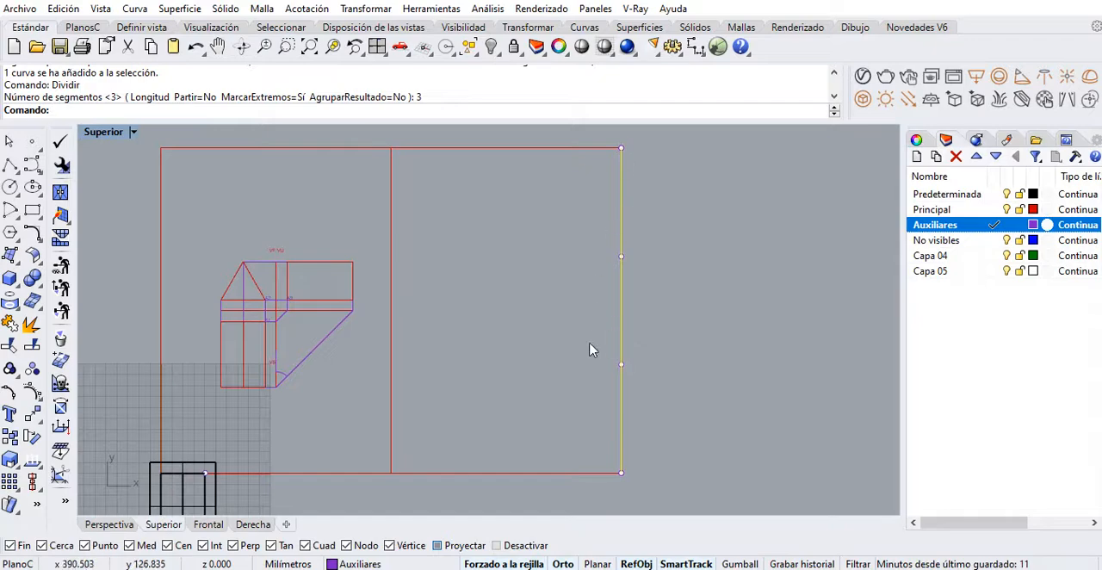
{"action": "left_click", "coordinate": [10, 166]}
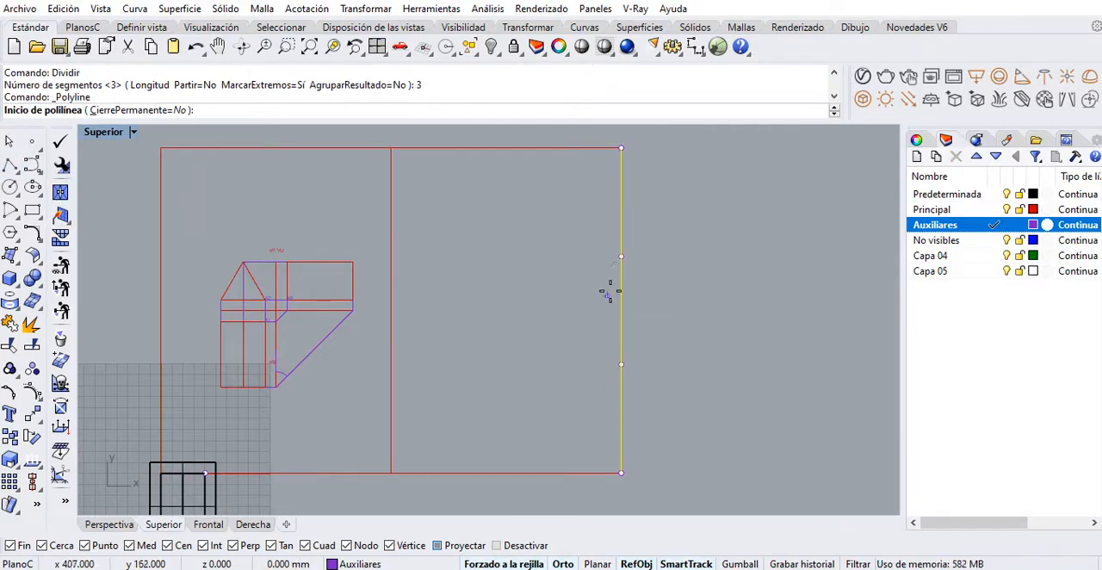
{"action": "left_click", "coordinate": [621, 255]}
{"action": "left_click", "coordinate": [402, 256]}
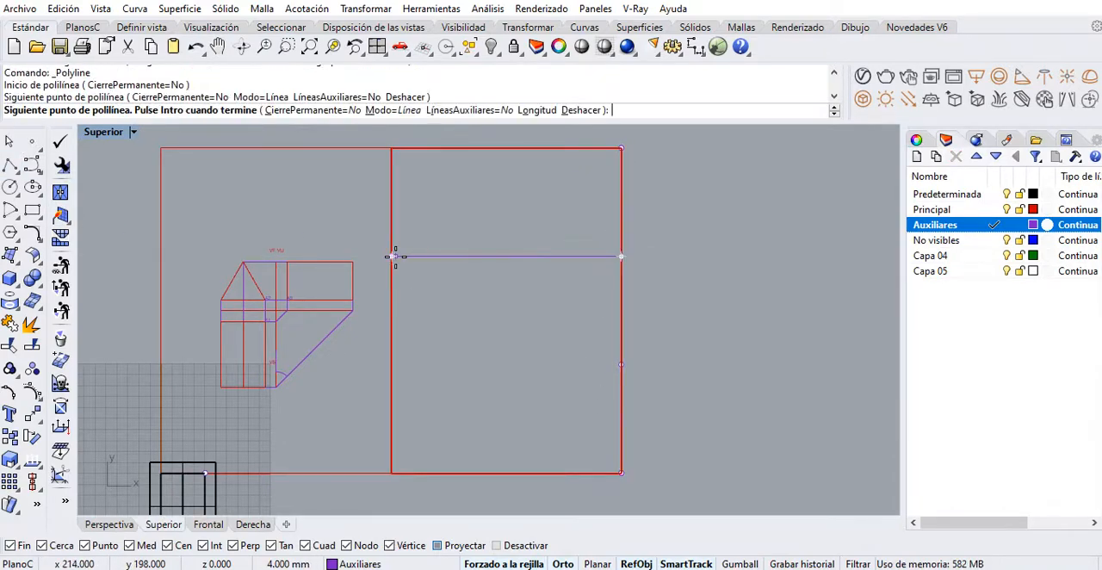
{"action": "key", "text": "Return"}
{"action": "key", "text": "Return"}
{"action": "left_click", "coordinate": [621, 365]}
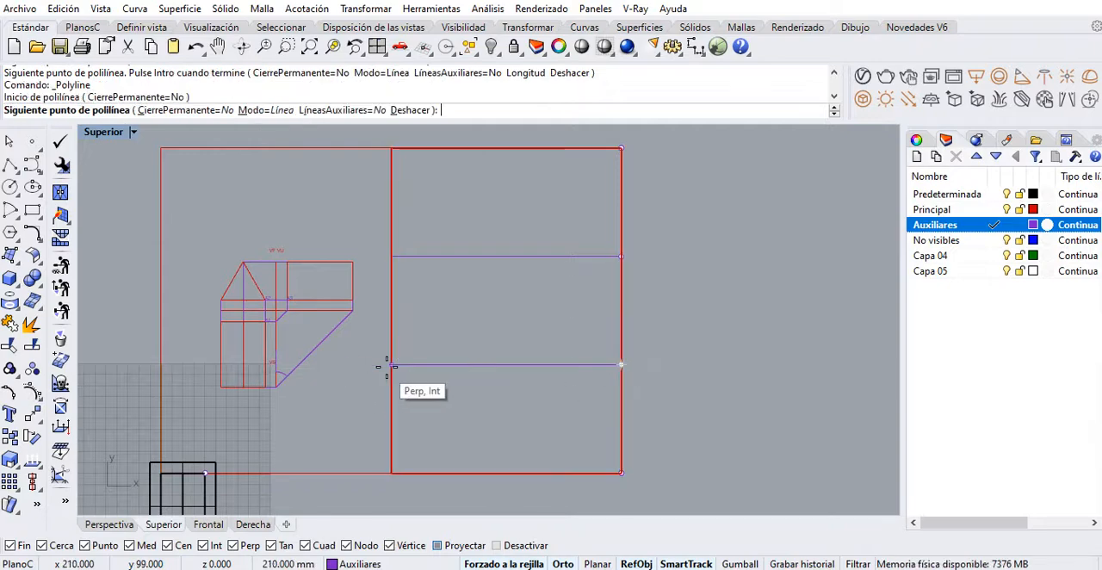
{"action": "left_click", "coordinate": [392, 365]}
{"action": "key", "text": "Return"}
Delete the vertical auxiliary line and its four division points from the frame's outer edge
{"action": "mouse_move", "coordinate": [561, 379]}
{"action": "right_mouse_down"}
{"action": "mouse_move", "coordinate": [525, 397]}
{"action": "mouse_move", "coordinate": [470, 386]}
{"action": "right_mouse_up"}
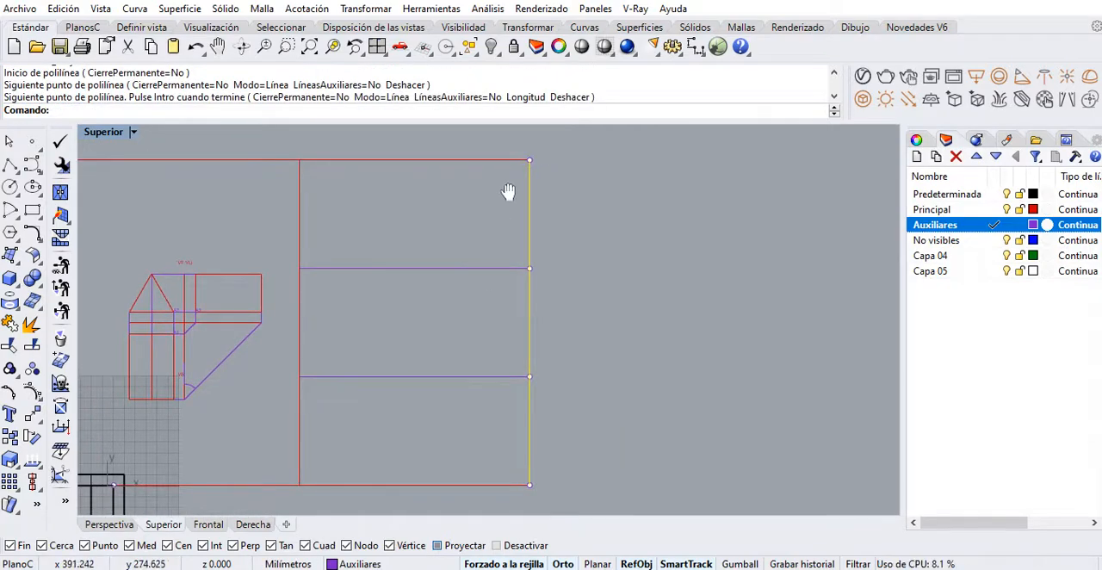
{"action": "left_click_drag", "start_coordinate": [506, 143], "coordinate": [594, 512]}
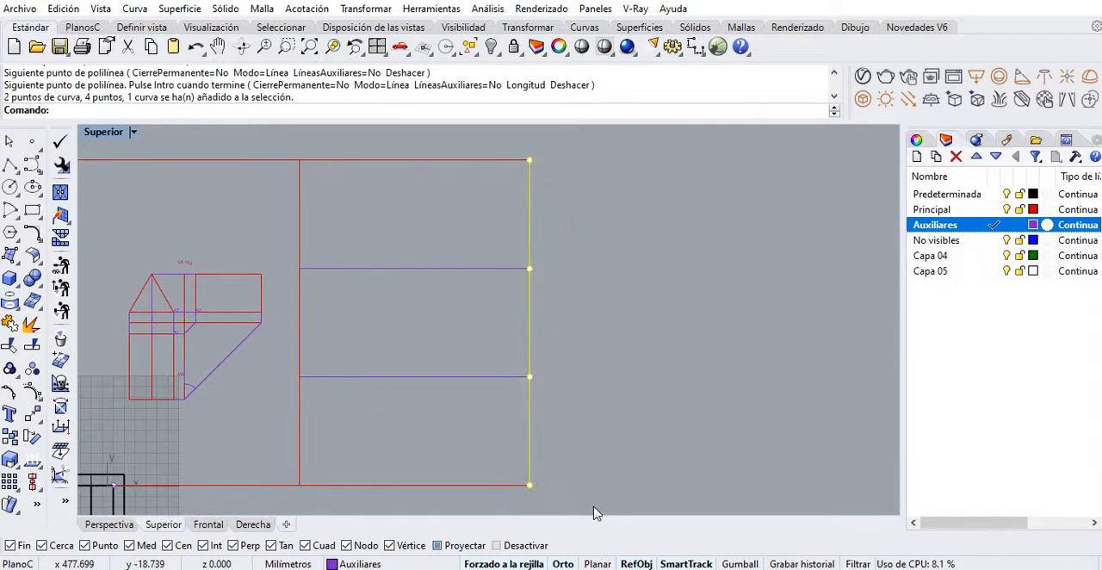
{"action": "key", "text": "Delete"}
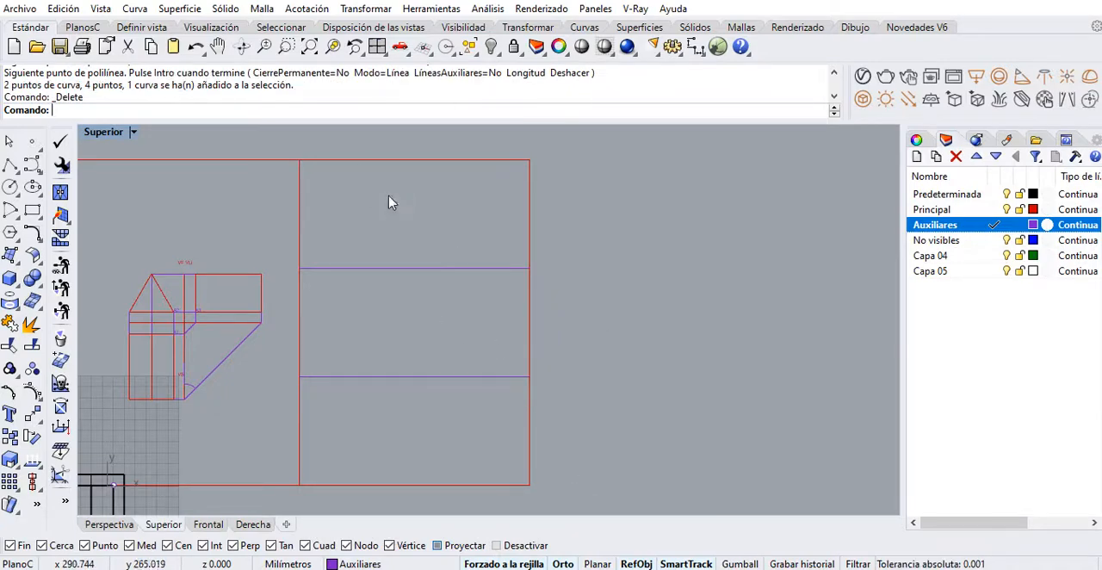
Add the text "AXONOMETRIA ISOMETRICA" at the left end of the upper horizontal dividing line
{"action": "right_click_drag", "start_coordinate": [407, 356], "coordinate": [438, 356]}
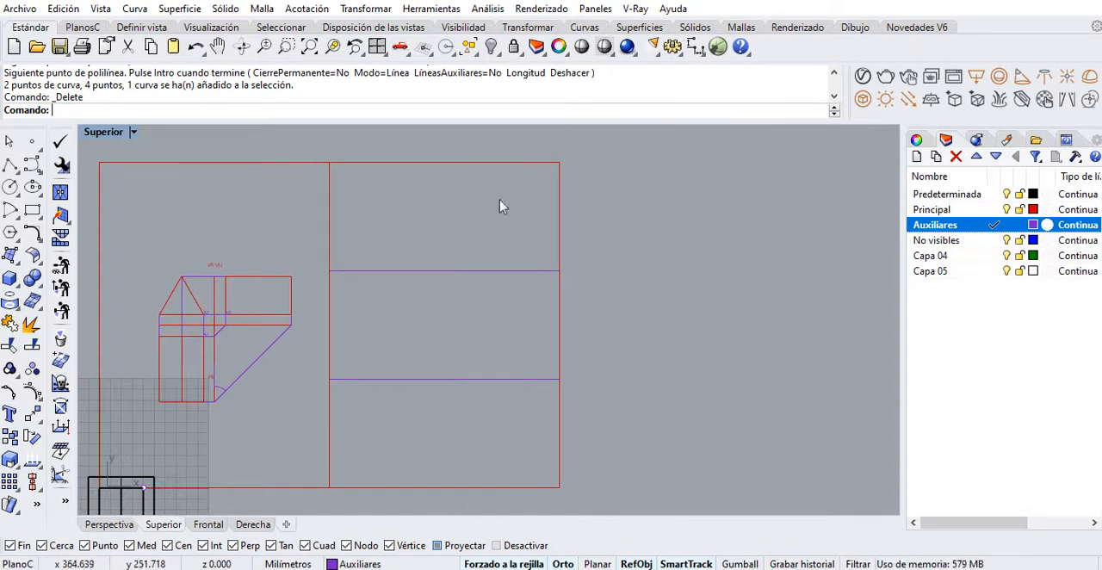
{"action": "right_click_drag", "start_coordinate": [404, 271], "coordinate": [456, 262]}
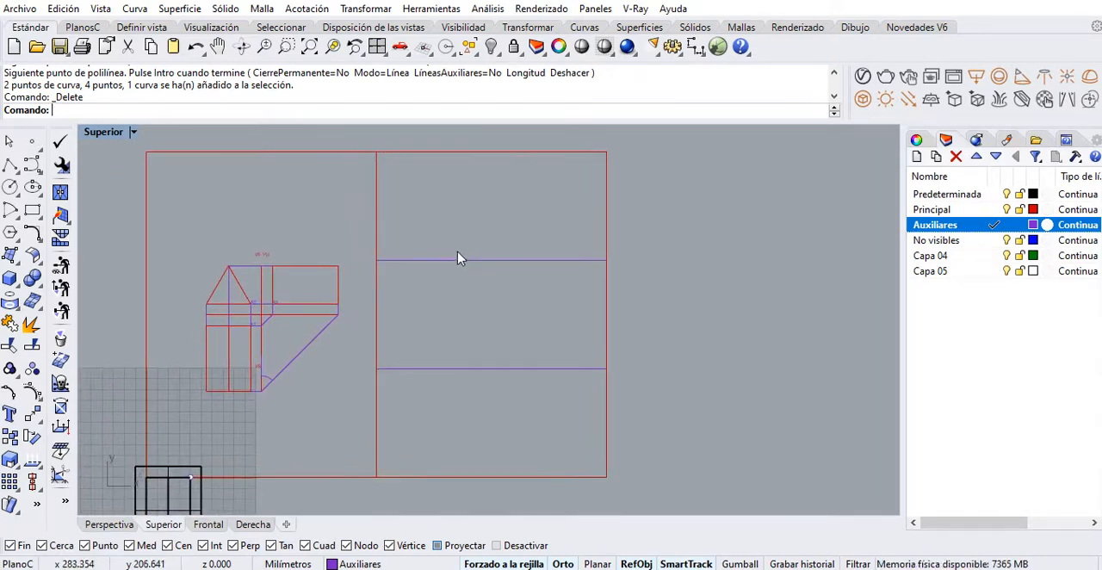
{"action": "scroll", "coordinate": [430, 242], "scroll_direction": "up", "scroll_amount": 3}
{"action": "scroll", "coordinate": [383, 217], "scroll_direction": "up", "scroll_amount": 1}
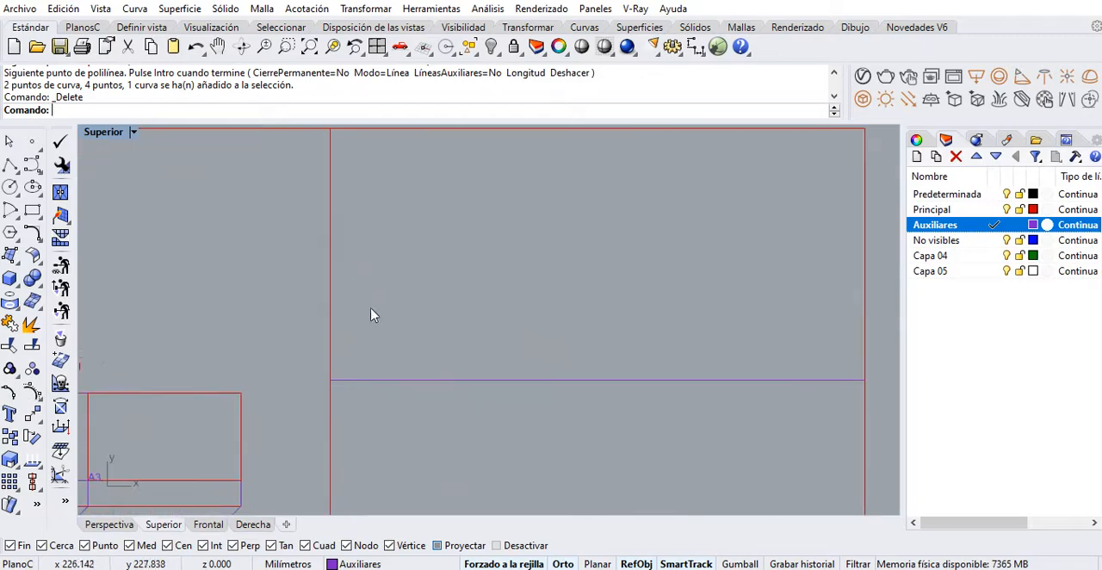
{"action": "right_click_drag", "start_coordinate": [371, 313], "coordinate": [327, 342]}
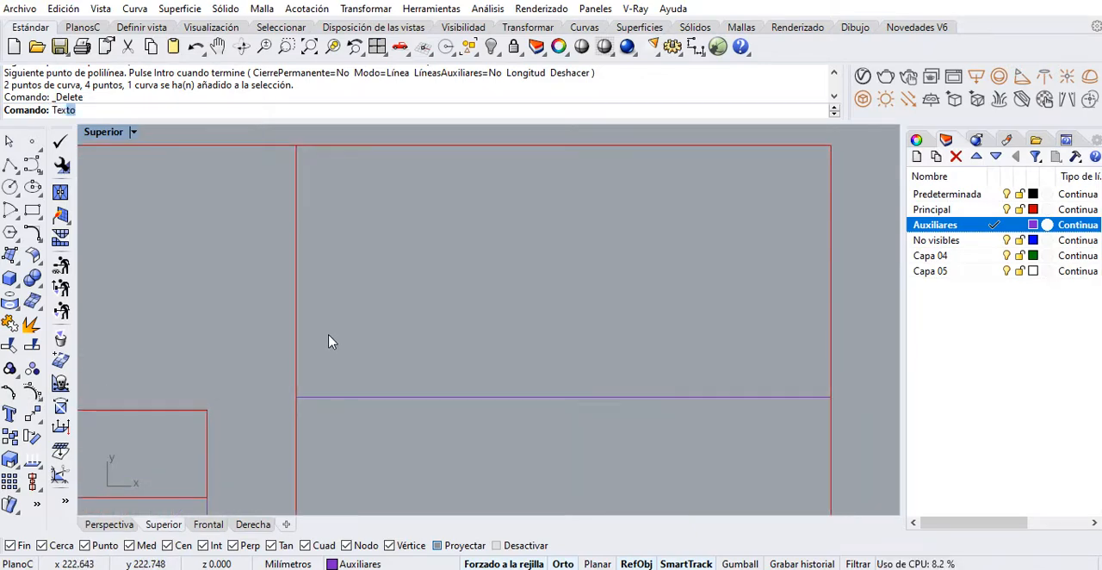
{"action": "key", "text": "Return"}
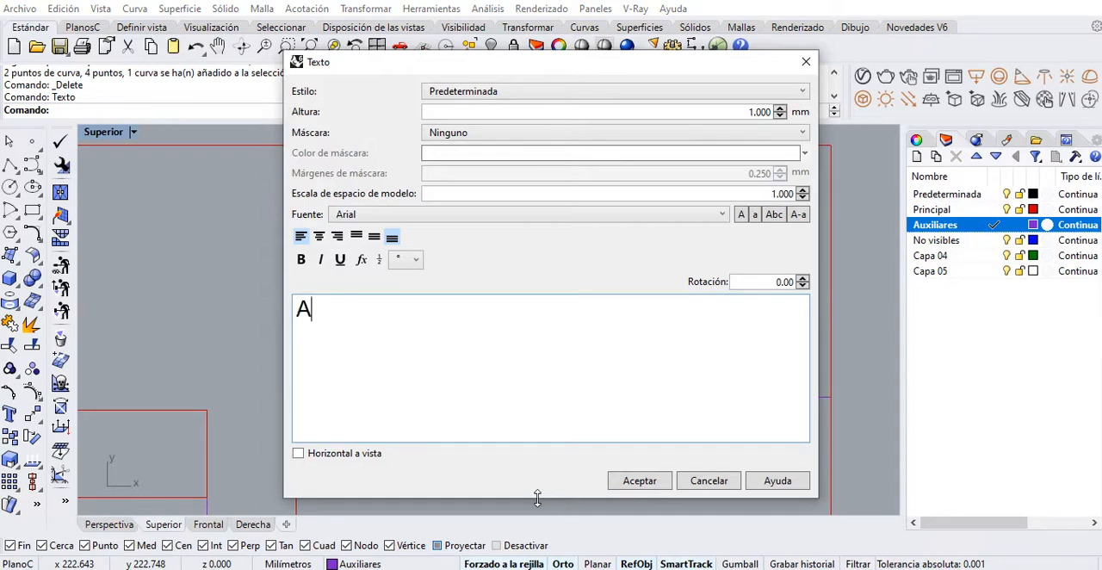
{"action": "type", "text": "AXONOMETR"}
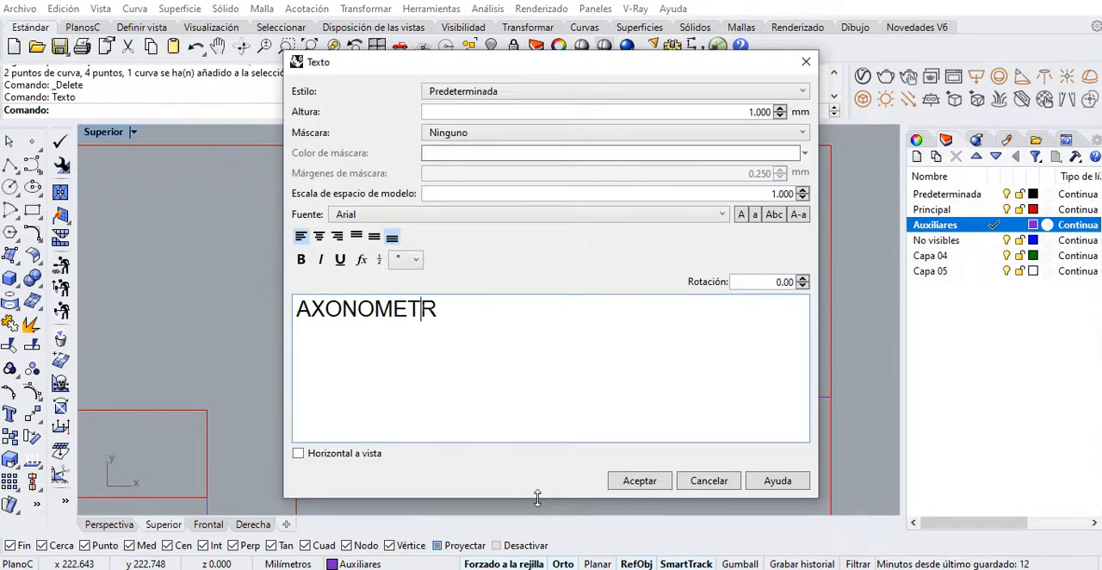
{"action": "type", "text": "IA ISOMETRICA"}
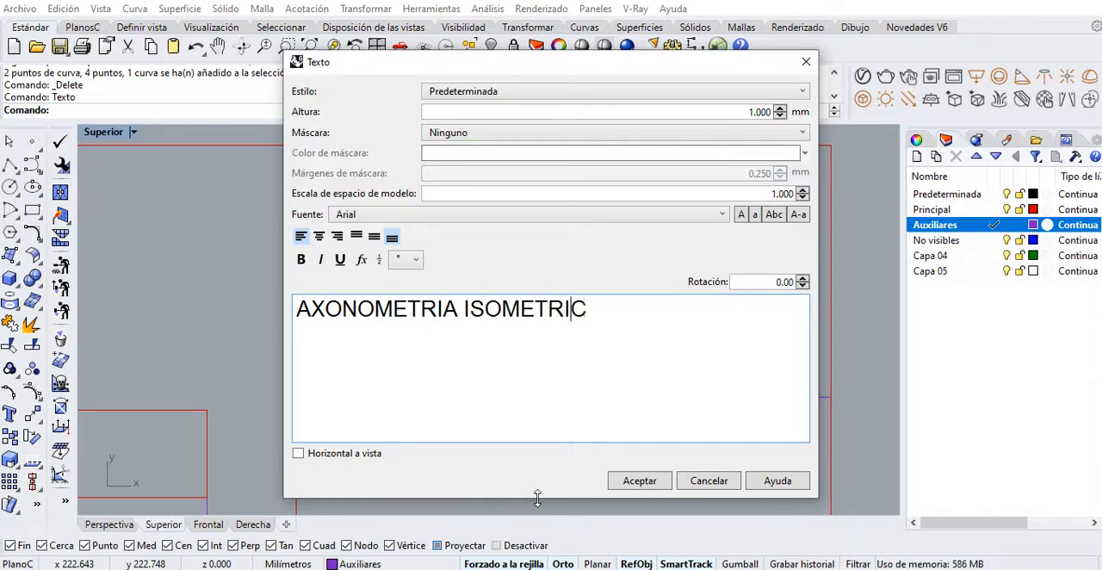
{"action": "left_click", "coordinate": [638, 480]}
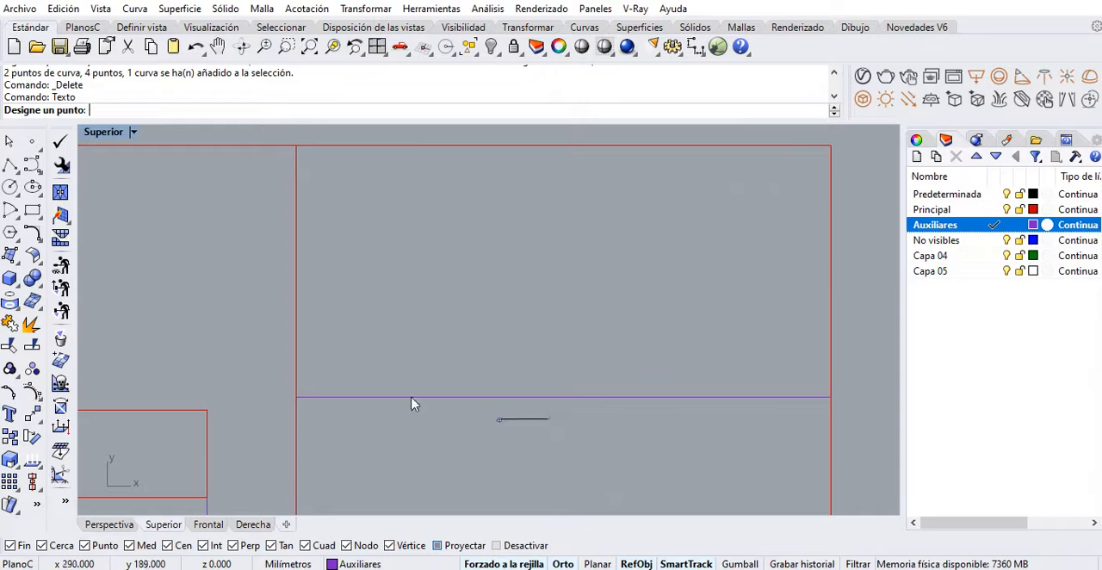
{"action": "left_click", "coordinate": [300, 398]}
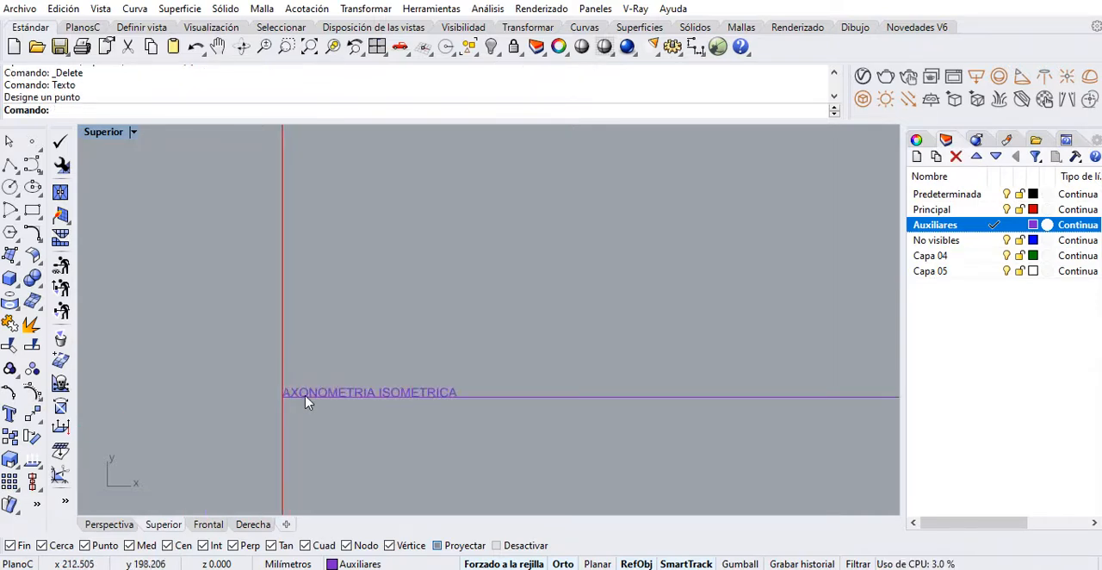
Set the height of the "AXONOMETRIA ISOMETRICA" text to 3 mm
{"action": "left_click", "coordinate": [307, 402]}
{"action": "key", "text": "Down"}
{"action": "key", "text": "Down"}
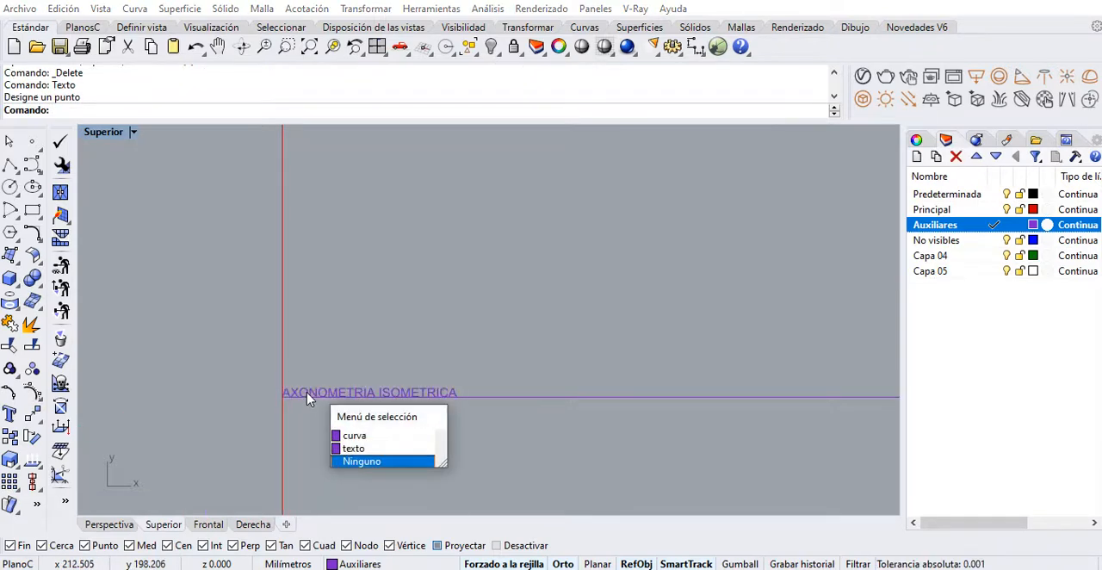
{"action": "key", "text": "Up"}
{"action": "key", "text": "Return"}
{"action": "scroll", "coordinate": [321, 396], "scroll_direction": "up", "scroll_amount": 5}
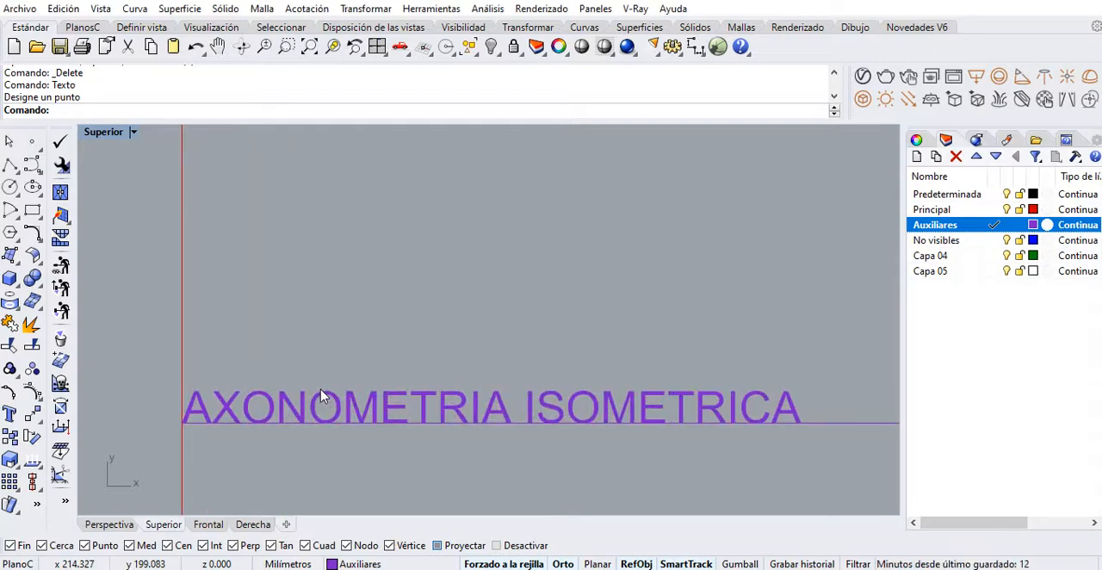
{"action": "double_click", "coordinate": [325, 400]}
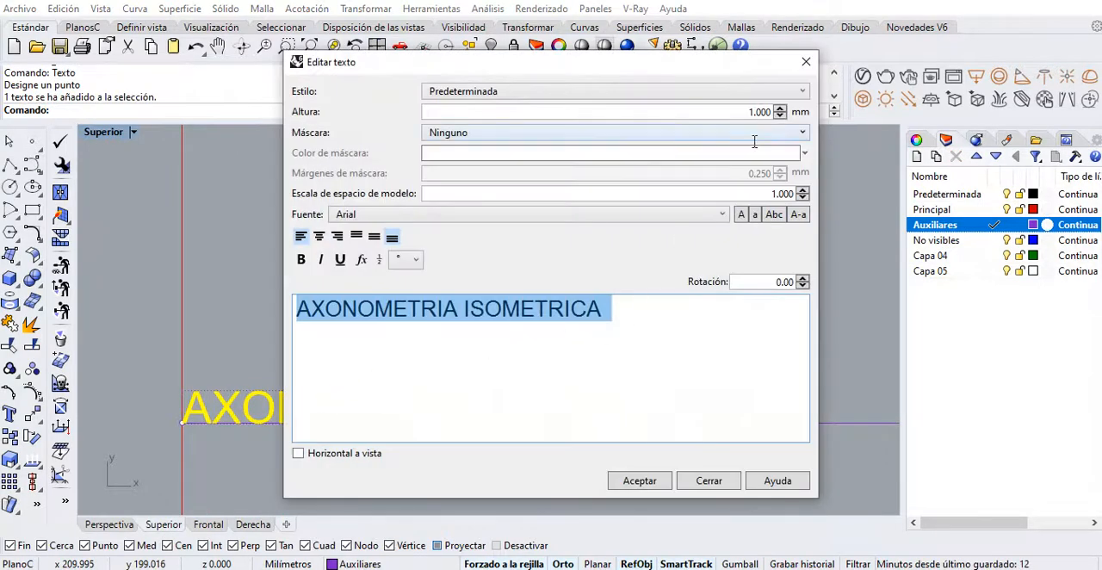
{"action": "double_click", "coordinate": [751, 112]}
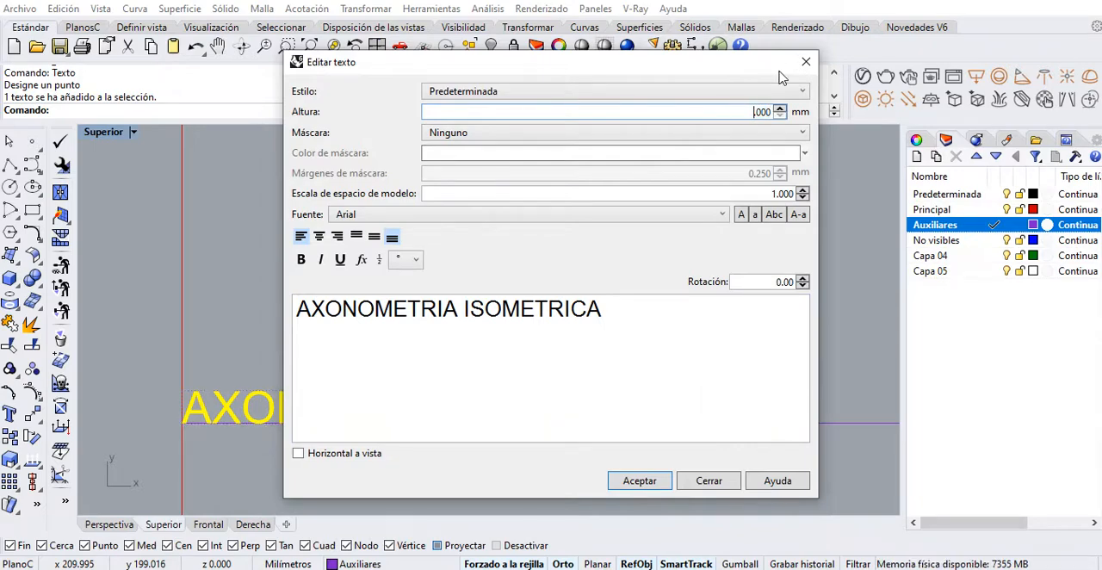
{"action": "type", "text": "3"}
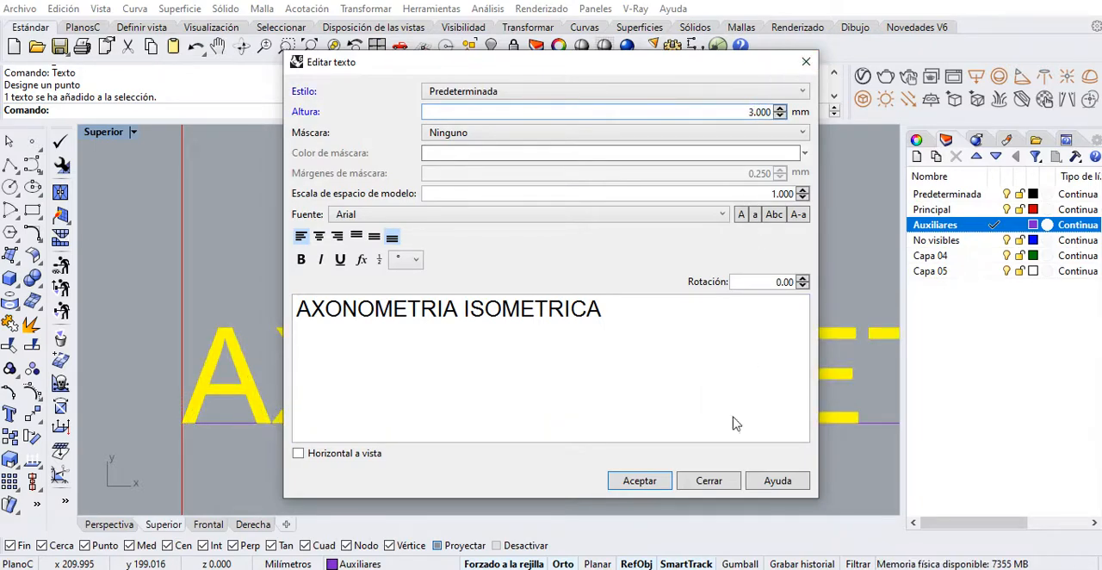
{"action": "left_click", "coordinate": [639, 481]}
Copy the "AXONOMETRIA ISOMETRICA" label down to the lower dividing line and to the frame's bottom edge
{"action": "scroll", "coordinate": [405, 320], "scroll_direction": "down", "scroll_amount": 10}
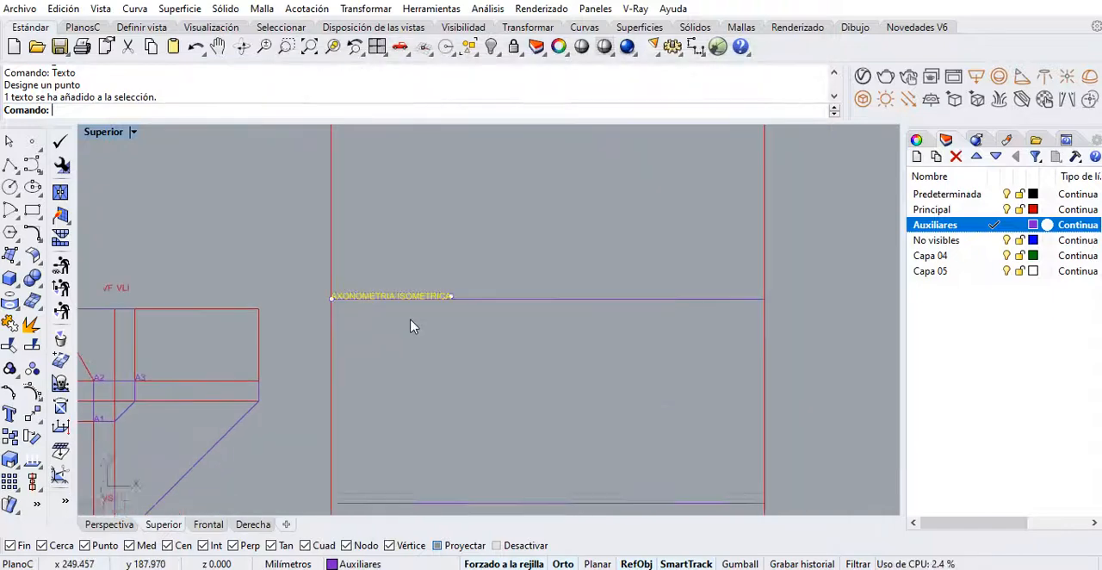
{"action": "scroll", "coordinate": [378, 298], "scroll_direction": "up", "scroll_amount": 4}
{"action": "right_click_drag", "start_coordinate": [391, 310], "coordinate": [336, 349]}
{"action": "right_click_drag", "start_coordinate": [683, 161], "coordinate": [651, 246]}
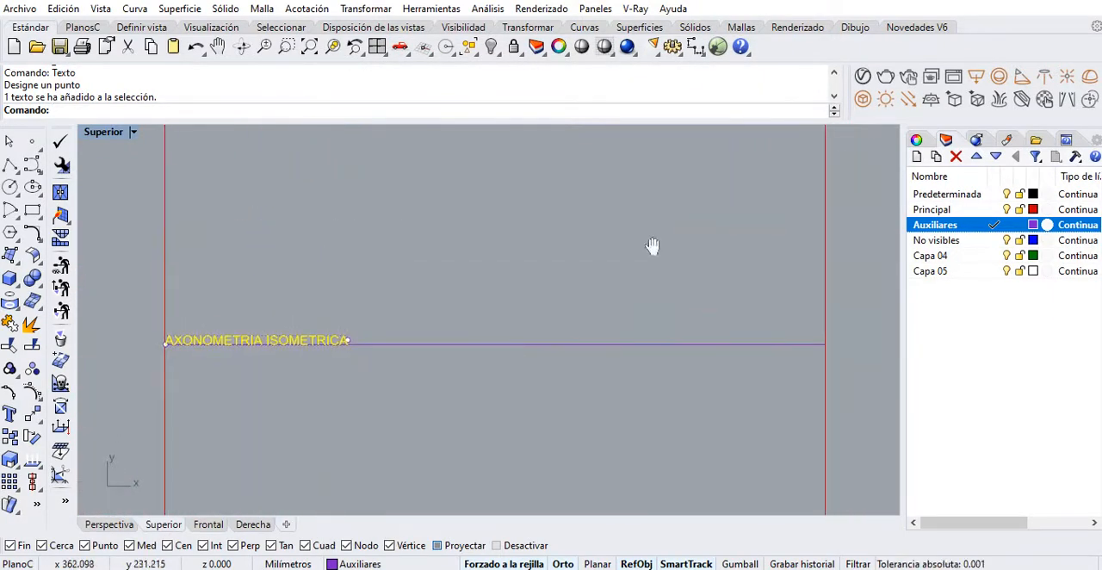
{"action": "scroll", "coordinate": [412, 358], "scroll_direction": "down", "scroll_amount": 4}
{"action": "right_click_drag", "start_coordinate": [411, 361], "coordinate": [407, 275]}
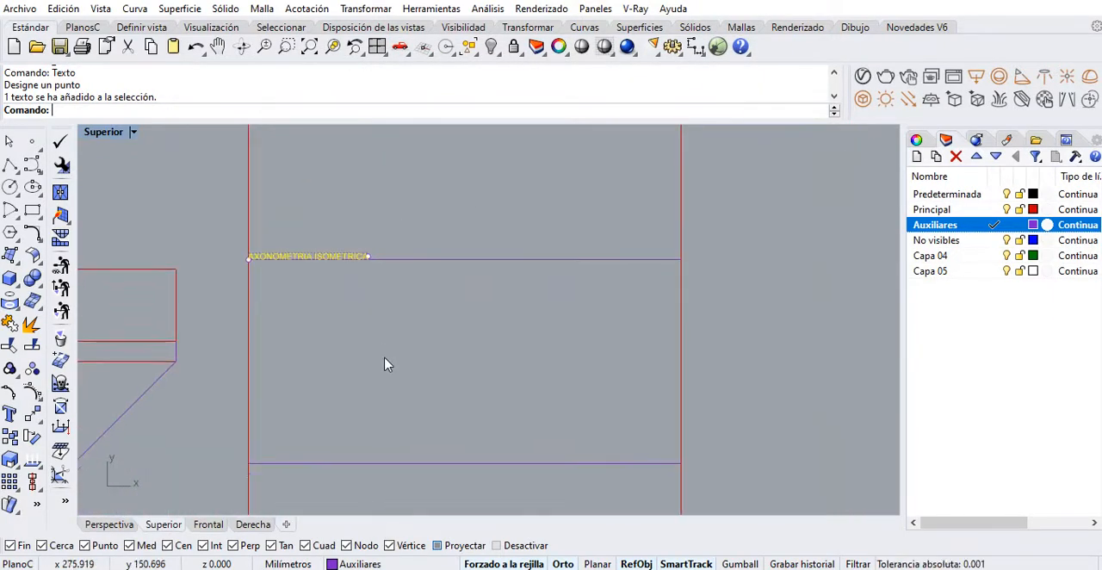
{"action": "left_click", "coordinate": [9, 439]}
{"action": "left_click", "coordinate": [680, 260]}
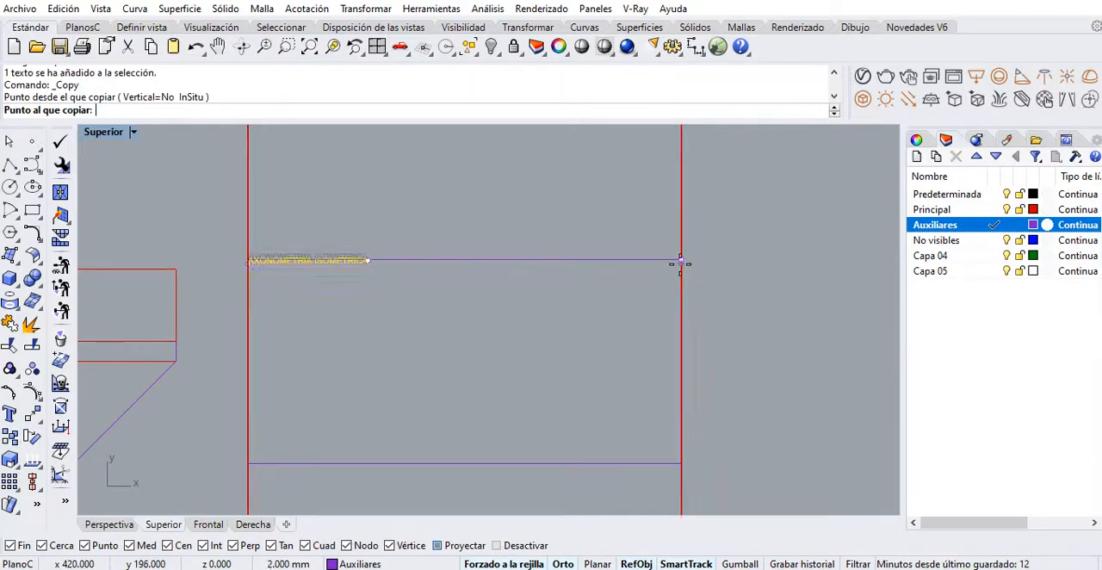
{"action": "left_click", "coordinate": [680, 463]}
{"action": "right_click_drag", "start_coordinate": [681, 463], "coordinate": [685, 208]}
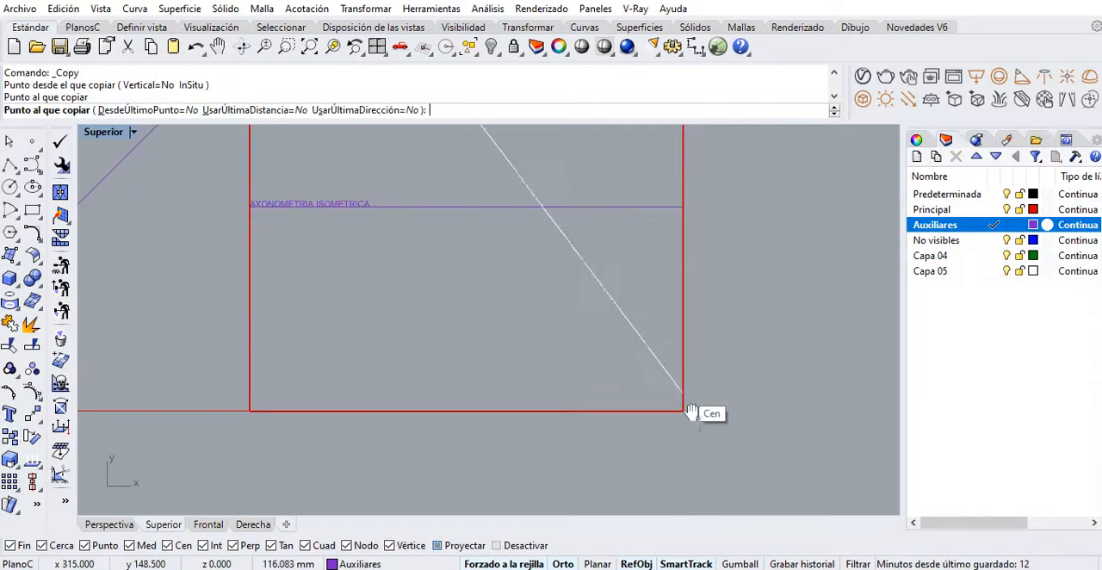
{"action": "left_click", "coordinate": [682, 411]}
{"action": "key", "text": "Return"}
Change the label copy on the lower dividing line to "AXONOMETRIA SOBRE PLANO FRONTAL"
{"action": "scroll", "coordinate": [315, 258], "scroll_direction": "up", "scroll_amount": 5}
{"action": "left_click", "coordinate": [350, 311]}
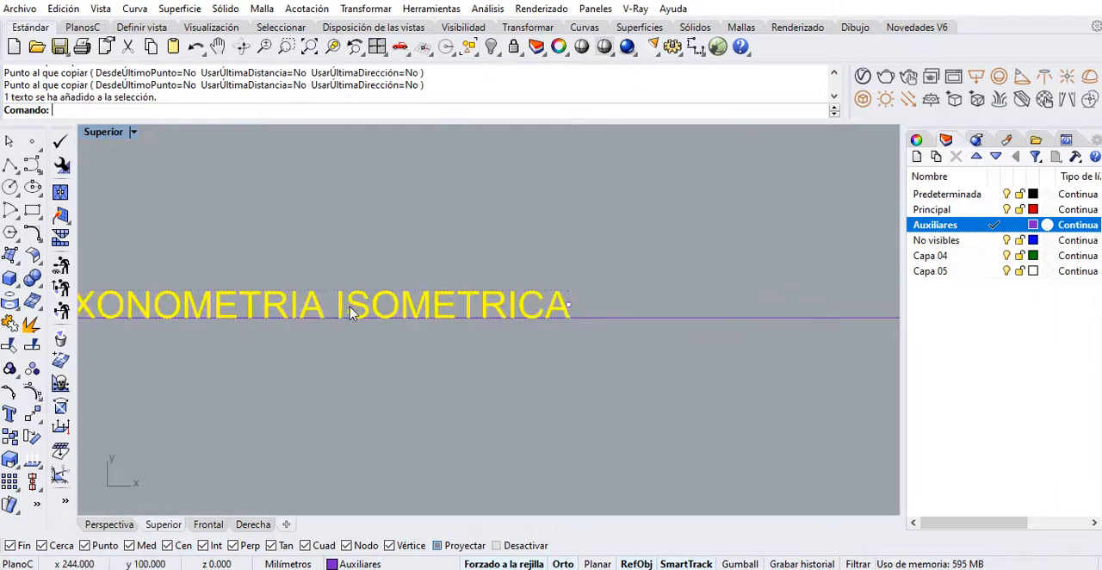
{"action": "double_click", "coordinate": [349, 312]}
{"action": "left_click", "coordinate": [520, 311]}
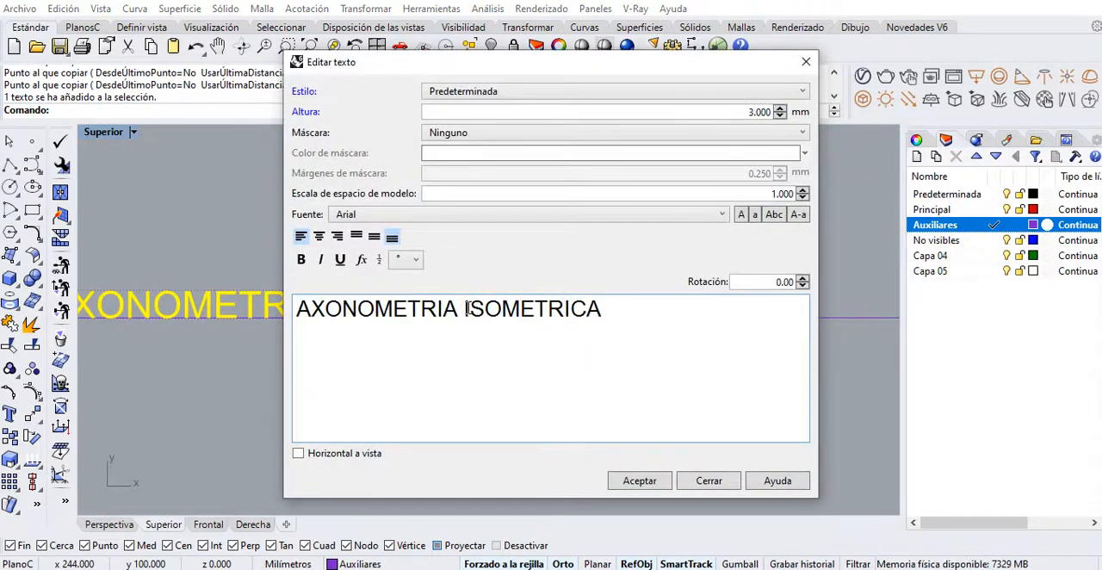
{"action": "left_click_drag", "start_coordinate": [465, 308], "coordinate": [750, 308]}
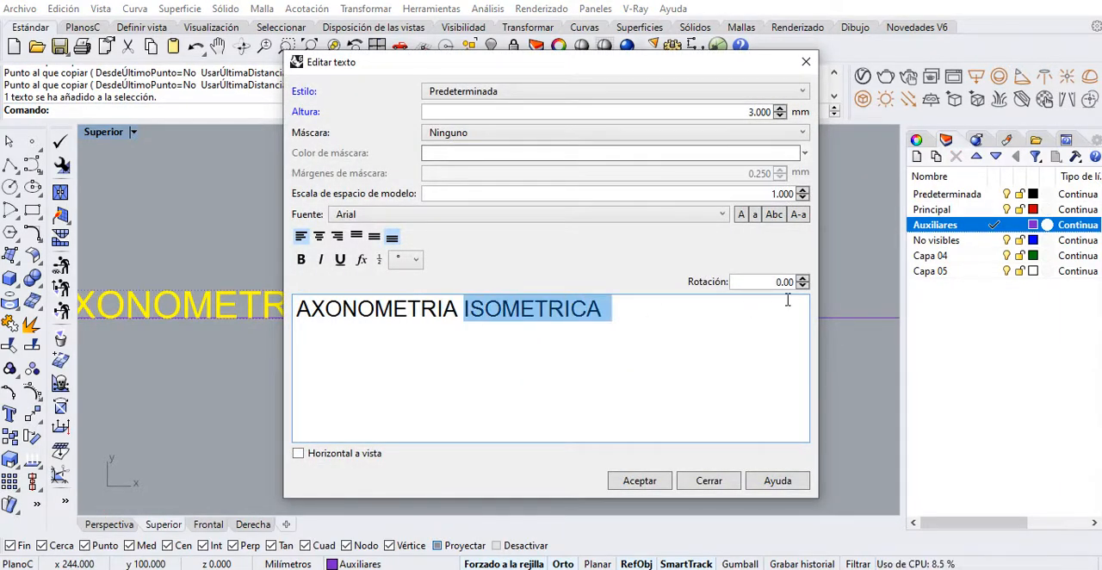
{"action": "type", "text": "SOBRE"}
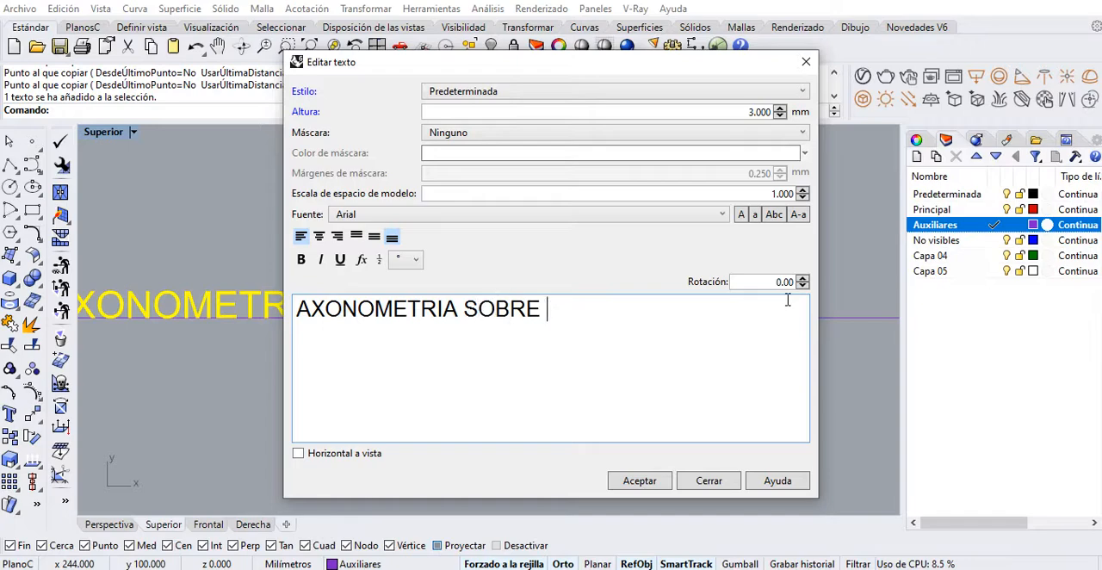
{"action": "type", "text": " PLANO FRONTAL"}
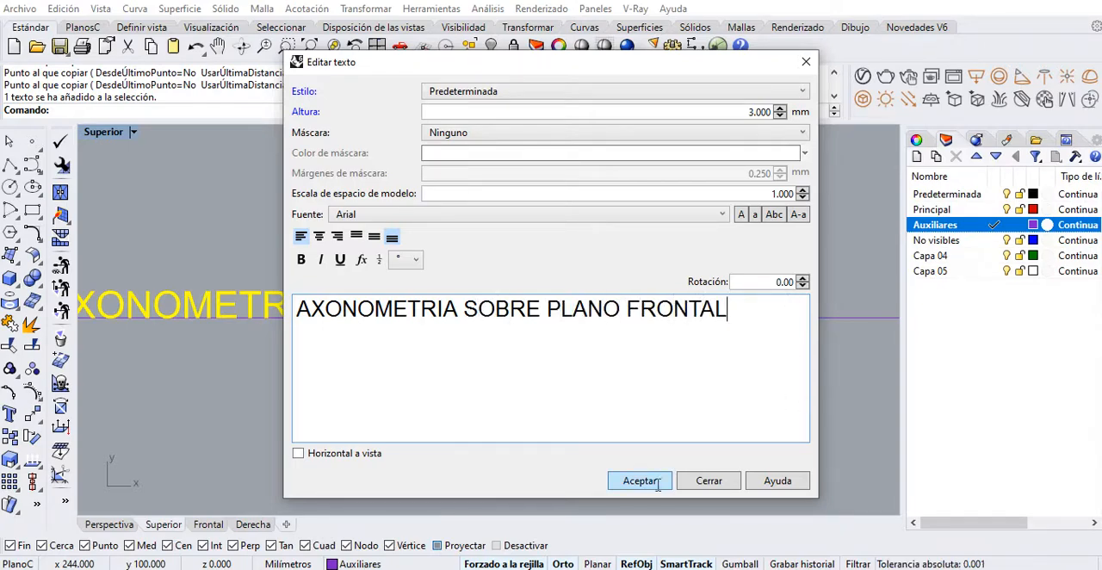
{"action": "left_click", "coordinate": [641, 480]}
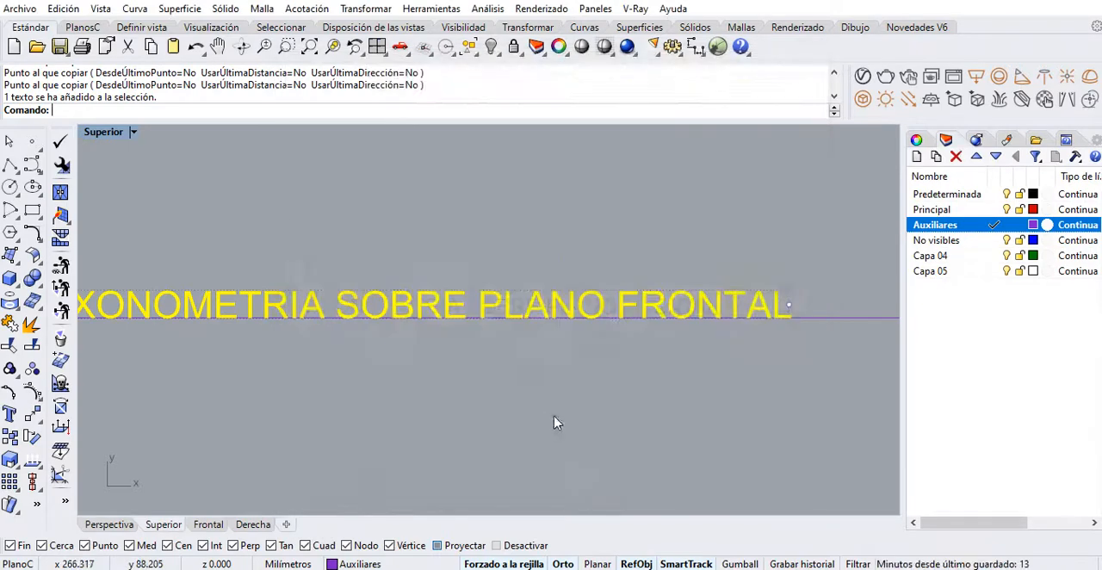
Change the label copy on the frame's bottom edge to "AXONOMETRIA SOBRE PLANO DE BASE"
{"action": "scroll", "coordinate": [450, 349], "scroll_direction": "up", "scroll_amount": 2}
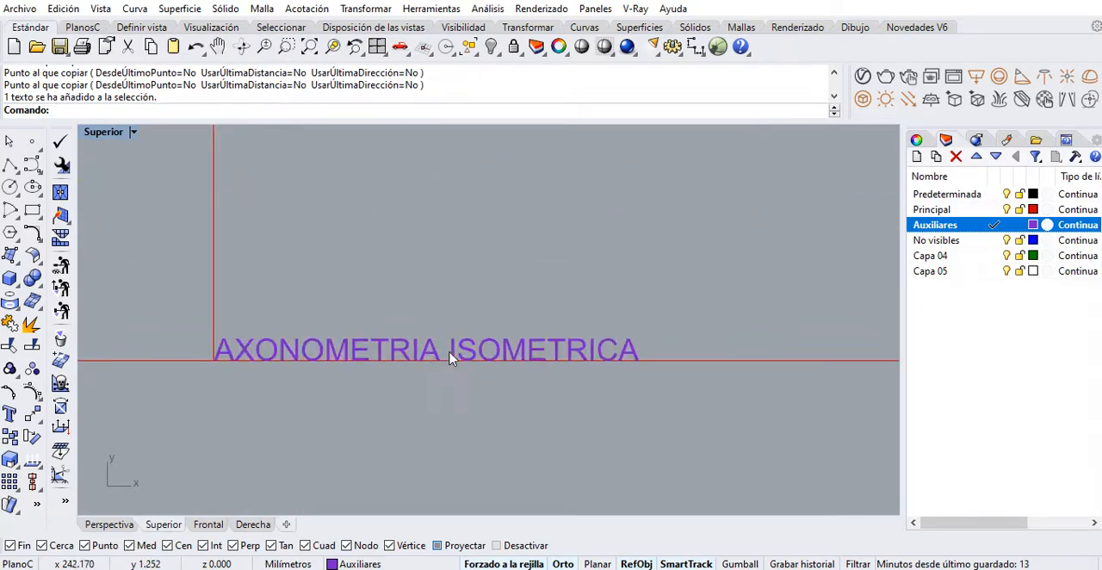
{"action": "double_click", "coordinate": [451, 355]}
{"action": "double_click", "coordinate": [475, 315]}
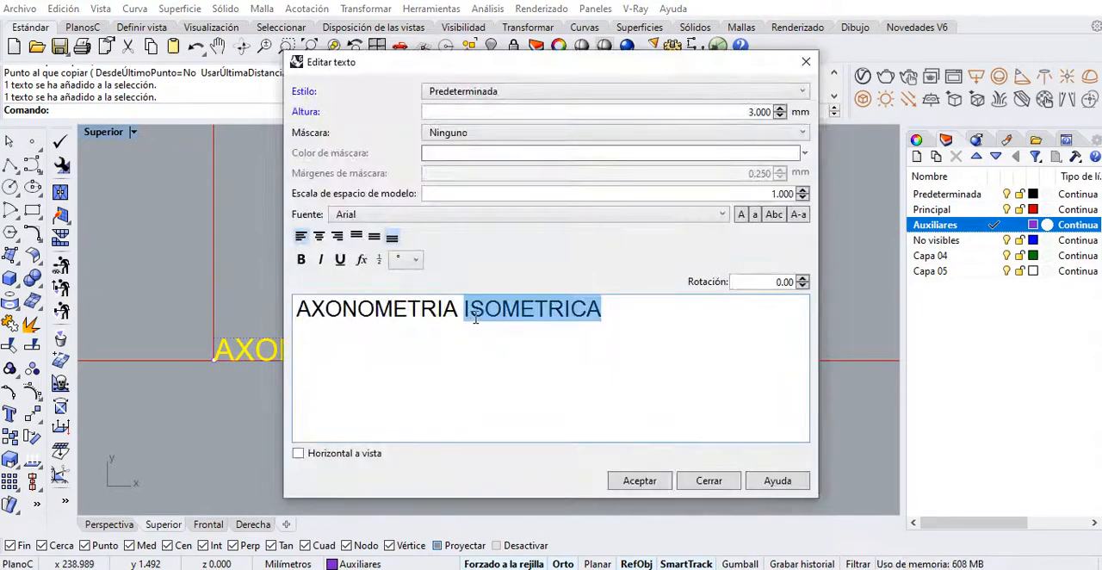
{"action": "type", "text": "SOBRE PLANO S"}
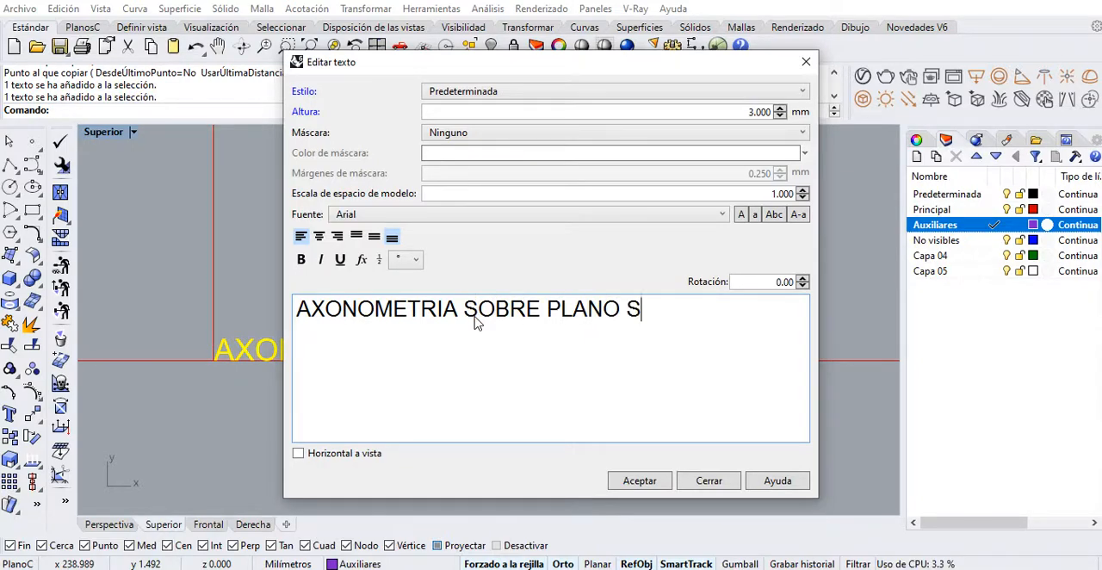
{"action": "type", "text": "UPERIOR"}
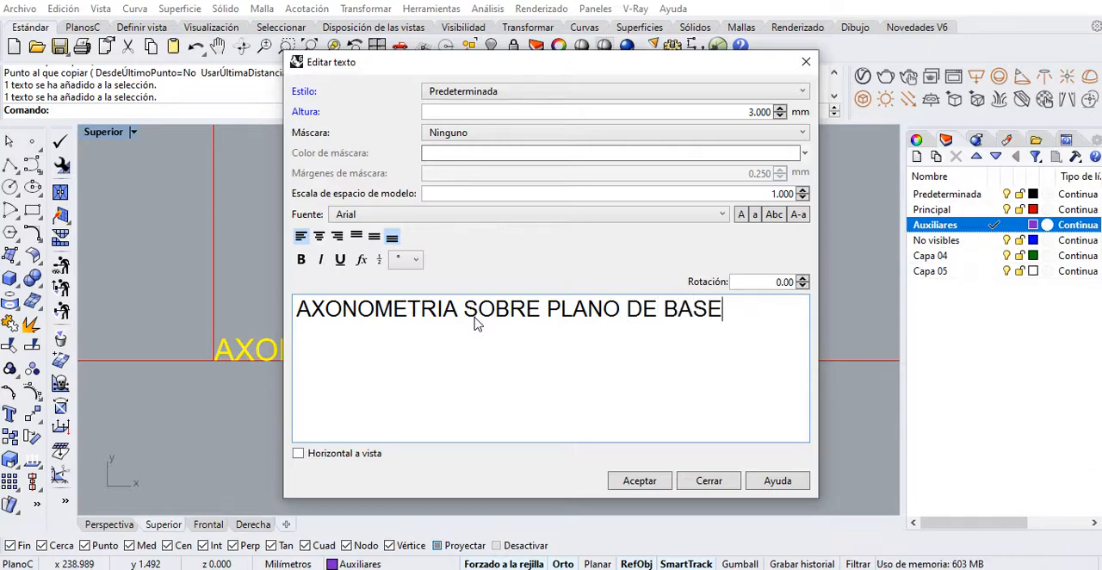
{"action": "left_click", "coordinate": [639, 481]}
Examine the labelled bands and the prism's triangular front view beside the isometric band
{"action": "scroll", "coordinate": [512, 396], "scroll_direction": "down", "scroll_amount": 8}
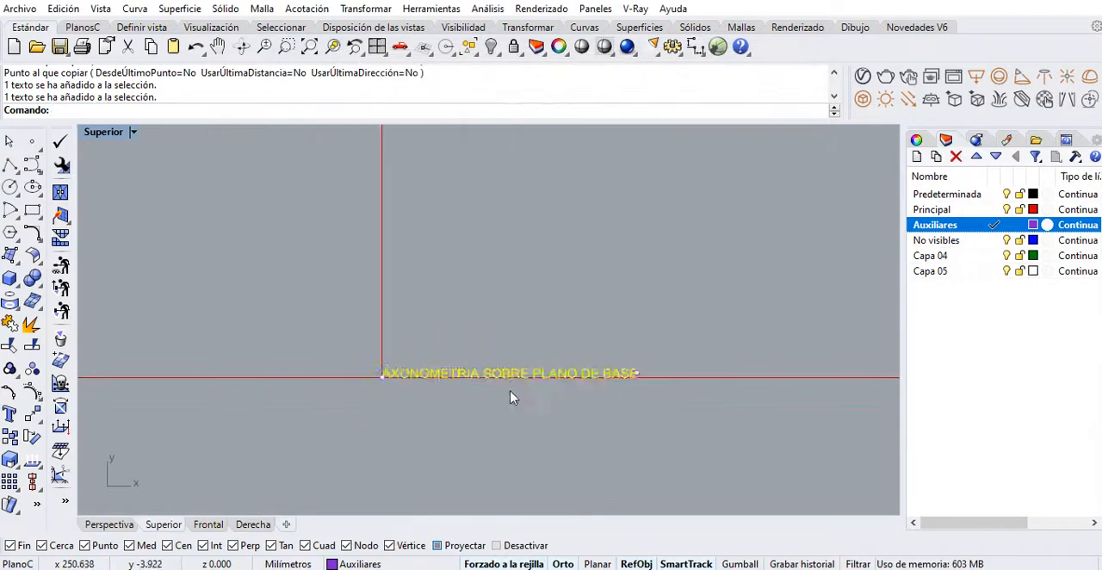
{"action": "mouse_move", "coordinate": [542, 356]}
{"action": "right_mouse_down"}
{"action": "mouse_move", "coordinate": [475, 435]}
{"action": "mouse_move", "coordinate": [502, 512]}
{"action": "mouse_move", "coordinate": [546, 497]}
{"action": "right_mouse_up"}
{"action": "right_click_drag", "start_coordinate": [500, 348], "coordinate": [524, 386]}
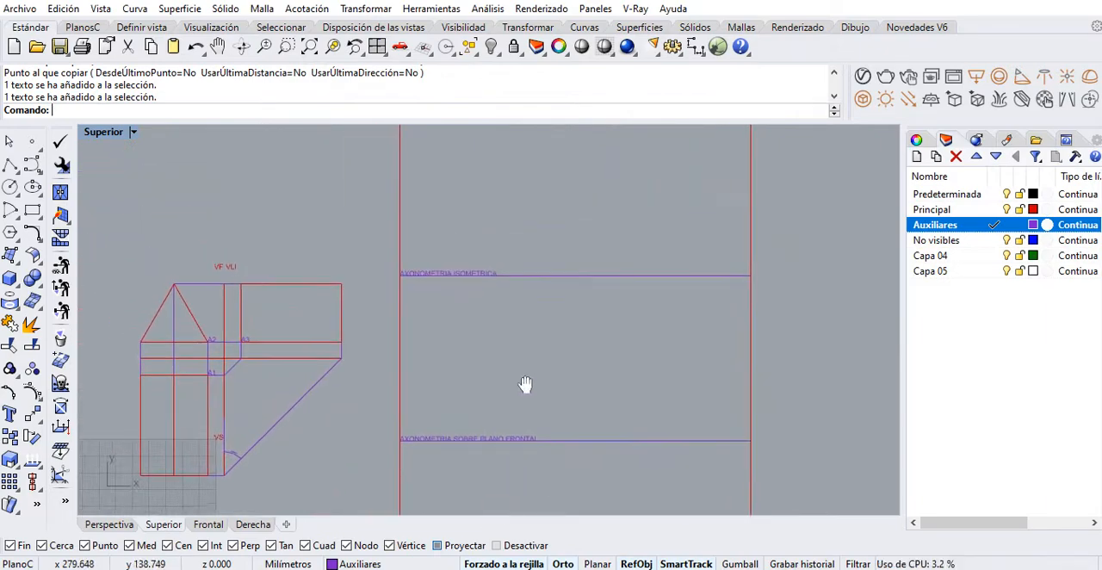
{"action": "scroll", "coordinate": [384, 313], "scroll_direction": "up", "scroll_amount": 2}
{"action": "mouse_move", "coordinate": [386, 314]}
{"action": "right_mouse_down"}
{"action": "mouse_move", "coordinate": [473, 373]}
{"action": "mouse_move", "coordinate": [465, 359]}
{"action": "mouse_move", "coordinate": [377, 384]}
{"action": "right_mouse_up"}
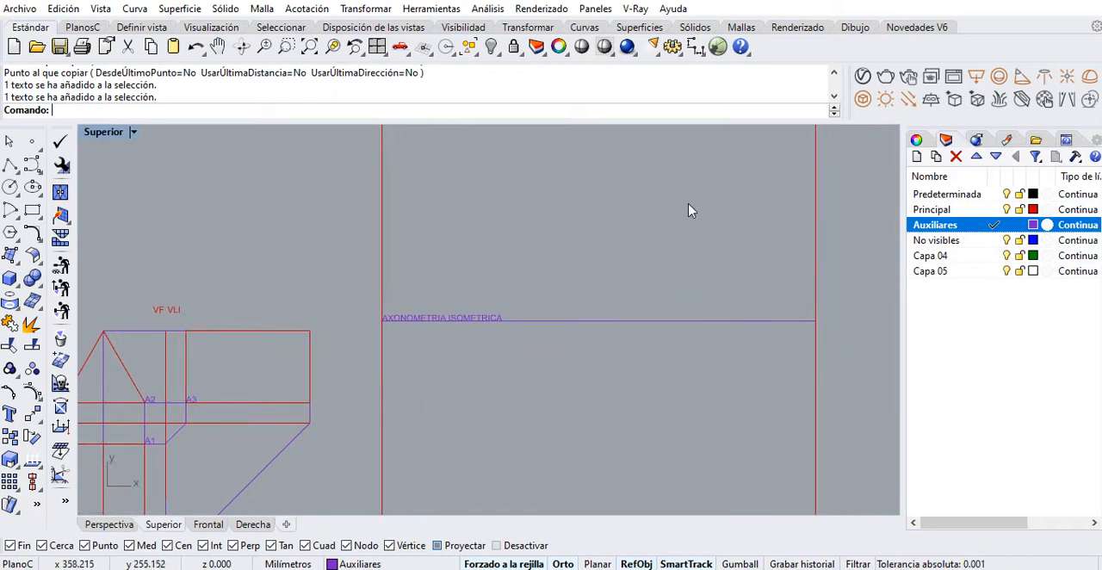
{"action": "left_click", "coordinate": [129, 374]}
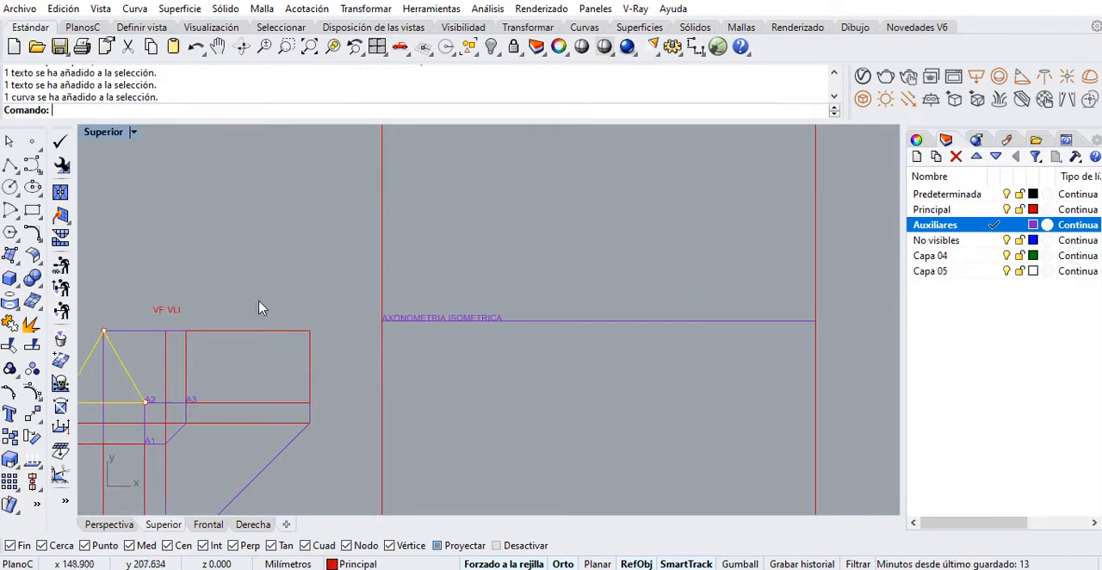
{"action": "mouse_move", "coordinate": [611, 307]}
{"action": "right_mouse_down"}
{"action": "mouse_move", "coordinate": [492, 319]}
{"action": "mouse_move", "coordinate": [613, 299]}
{"action": "mouse_move", "coordinate": [598, 297]}
{"action": "mouse_move", "coordinate": [572, 330]}
{"action": "right_mouse_up"}
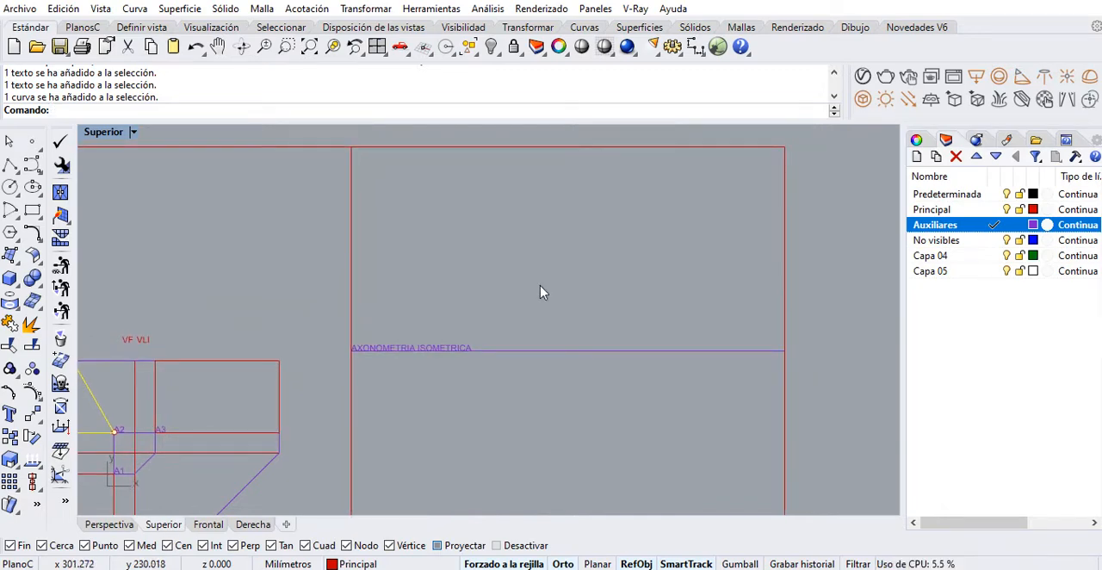
Draw a 60 mm horizontal polyline on the Principal layer, starting at the midpoint of the upper dividing line and running right
{"action": "left_click", "coordinate": [11, 166]}
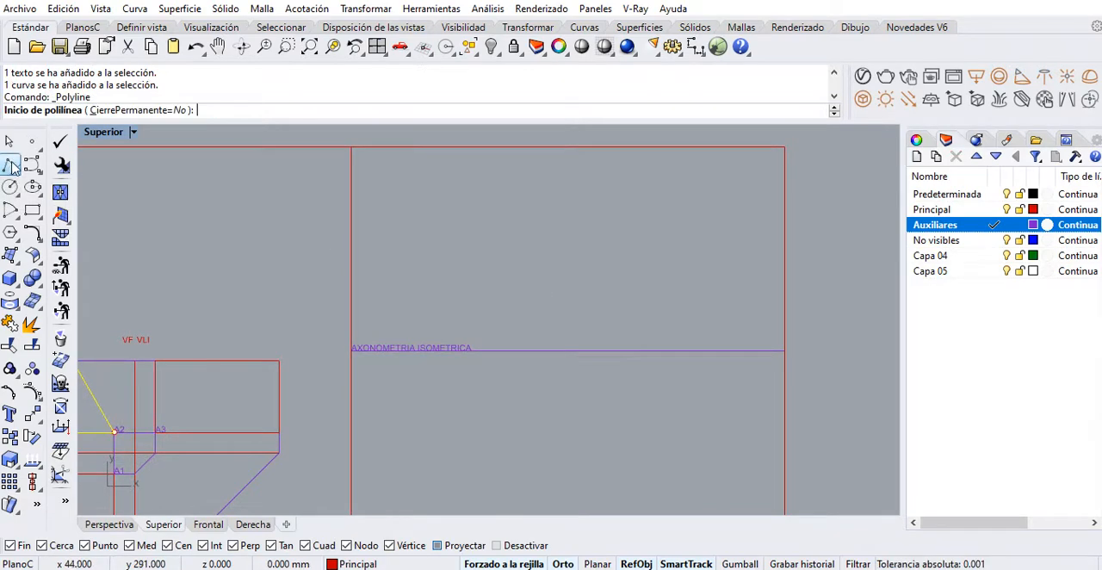
{"action": "left_click", "coordinate": [568, 351]}
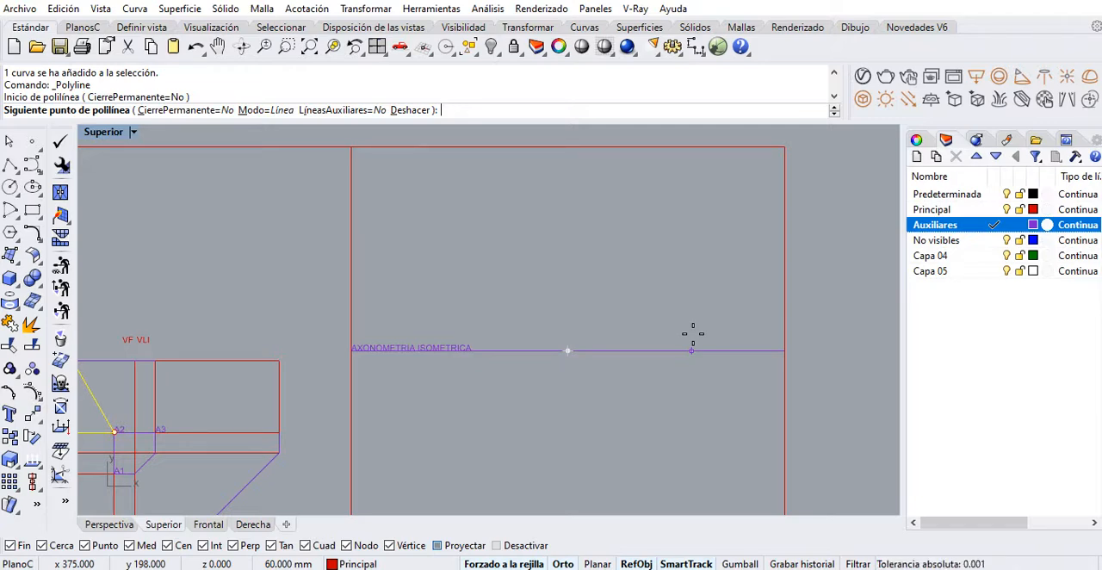
{"action": "scroll", "coordinate": [692, 334], "scroll_direction": "down", "scroll_amount": 2}
{"action": "mouse_move", "coordinate": [673, 328]}
{"action": "right_mouse_down"}
{"action": "mouse_move", "coordinate": [664, 300]}
{"action": "mouse_move", "coordinate": [710, 219]}
{"action": "mouse_move", "coordinate": [706, 229]}
{"action": "right_mouse_up"}
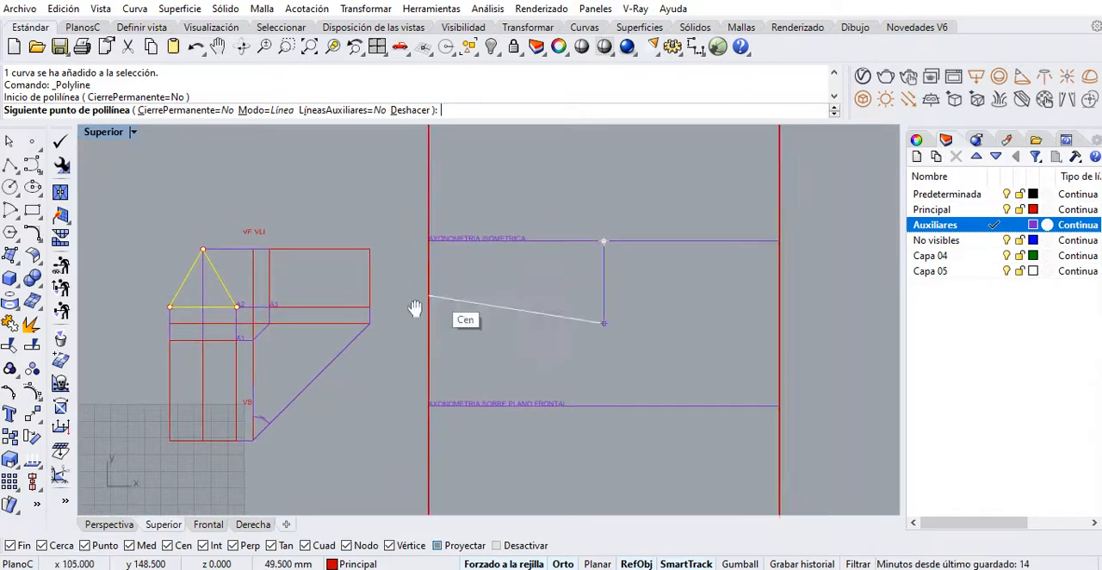
{"action": "scroll", "coordinate": [569, 258], "scroll_direction": "up", "scroll_amount": 3}
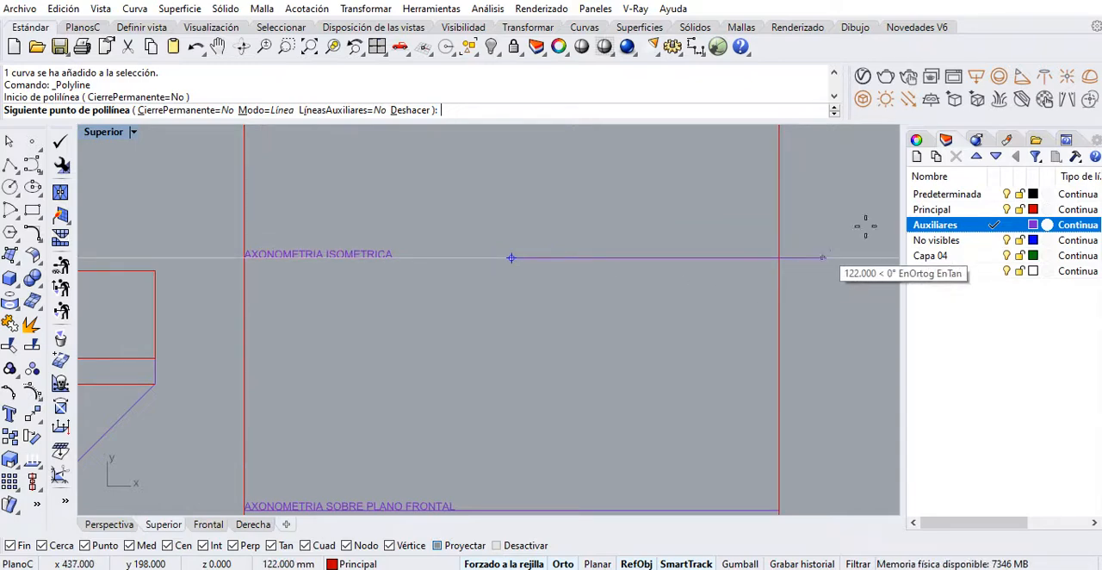
{"action": "left_click", "coordinate": [1007, 210]}
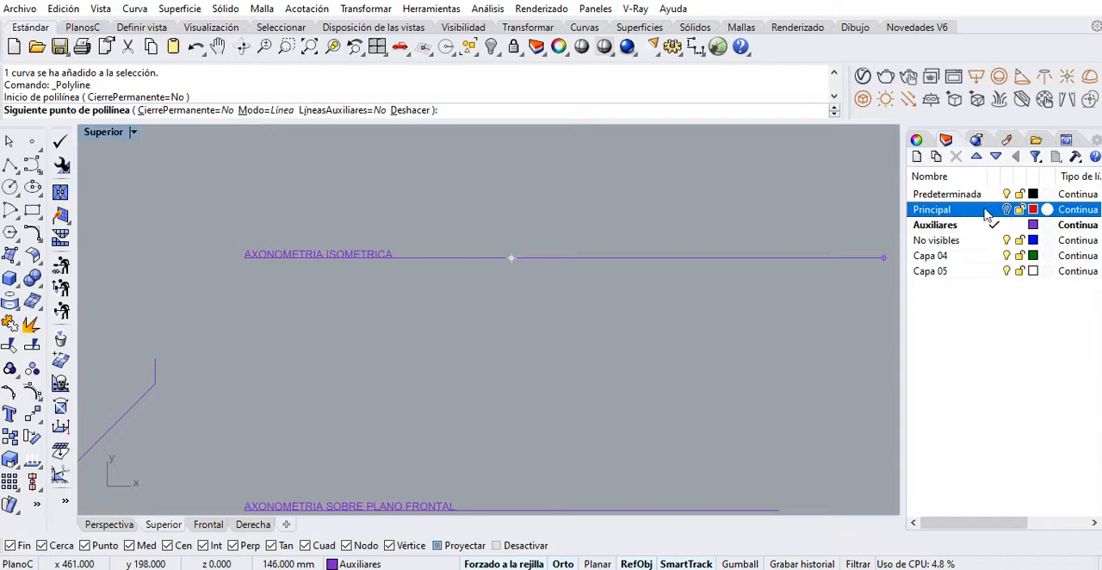
{"action": "left_click", "coordinate": [1007, 210]}
{"action": "left_click", "coordinate": [995, 210]}
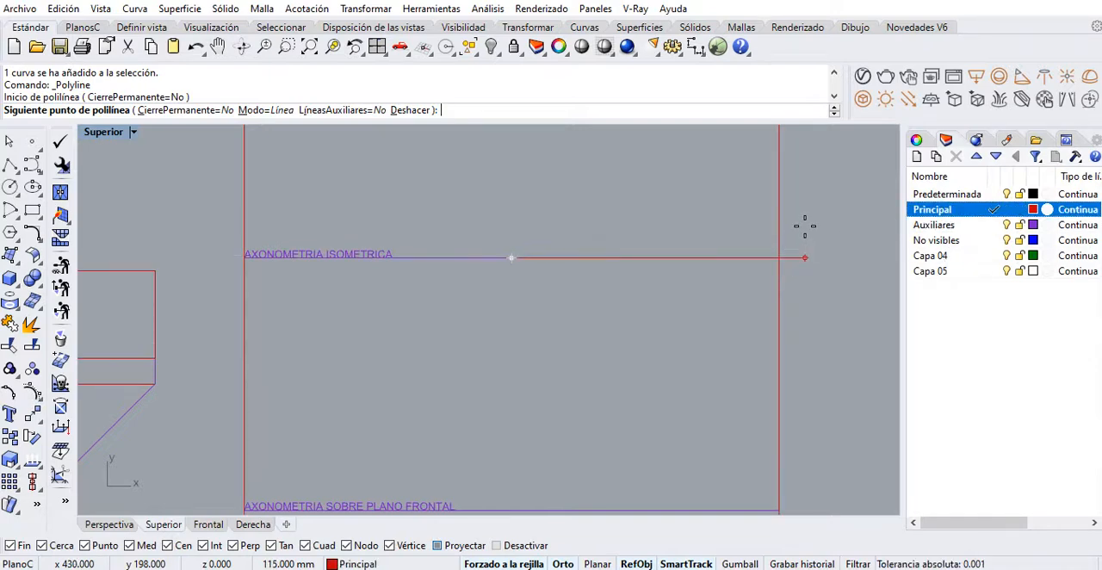
{"action": "type", "text": "60"}
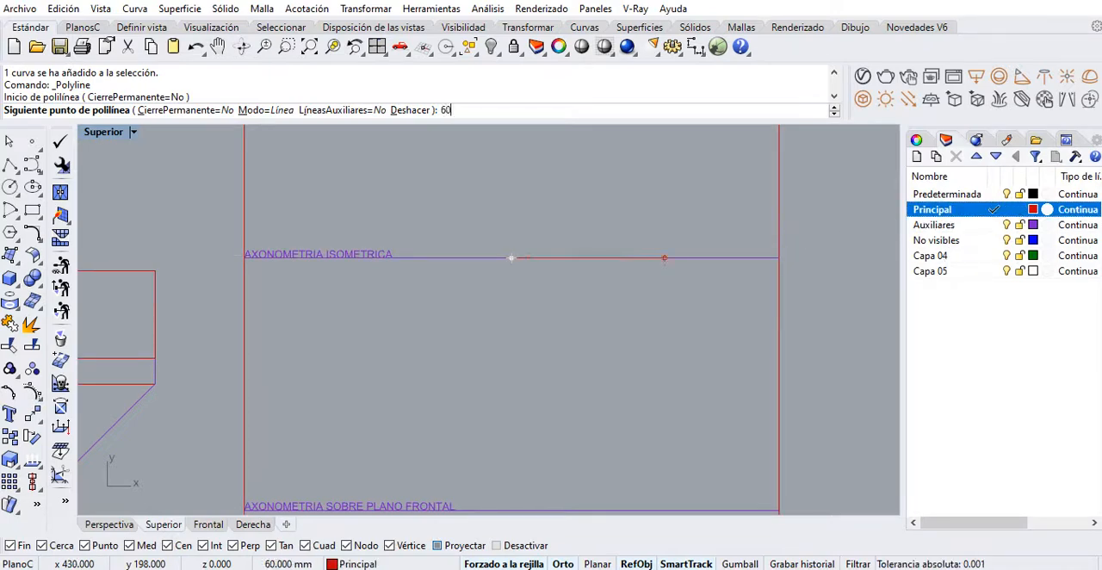
{"action": "key", "text": "Return"}
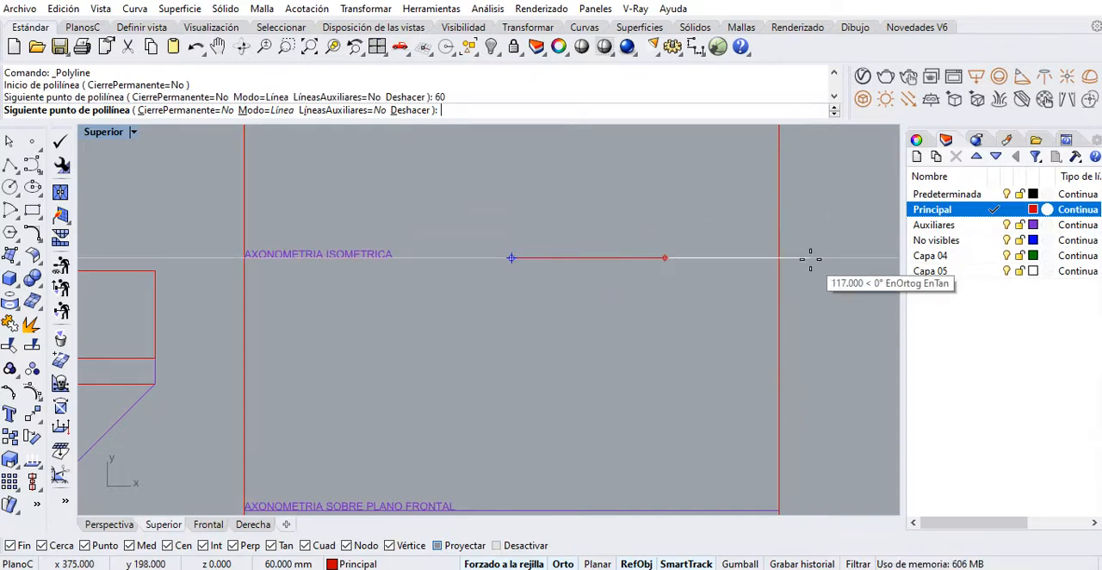
{"action": "left_click", "coordinate": [810, 257]}
{"action": "key", "text": "Return"}
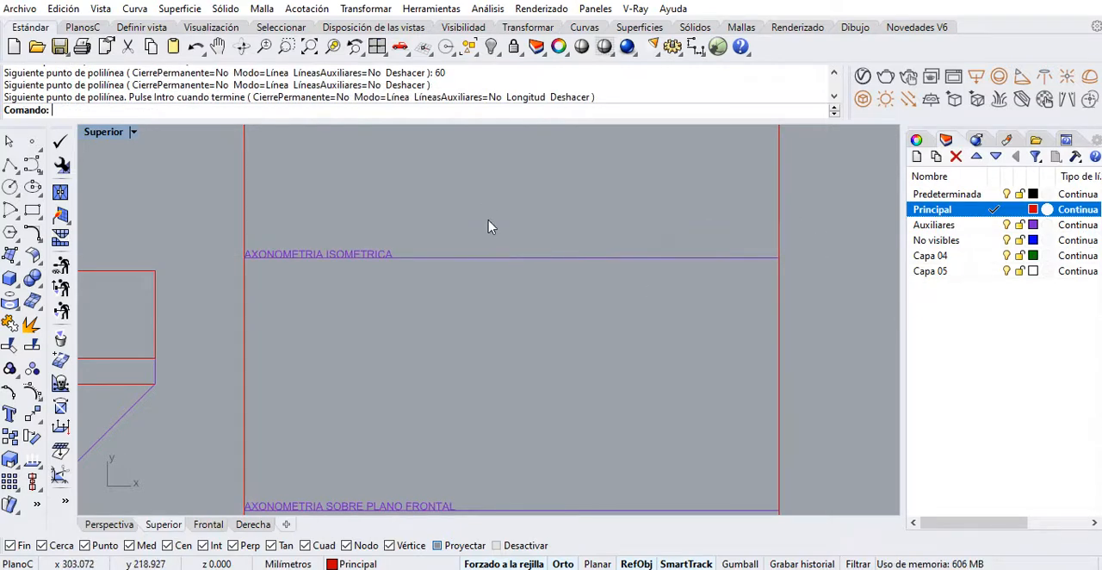
Rotate the 60 mm line 30 degrees about its left endpoint on the upper dividing line
{"action": "left_click", "coordinate": [542, 258]}
{"action": "right_click_drag", "start_coordinate": [514, 306], "coordinate": [493, 342]}
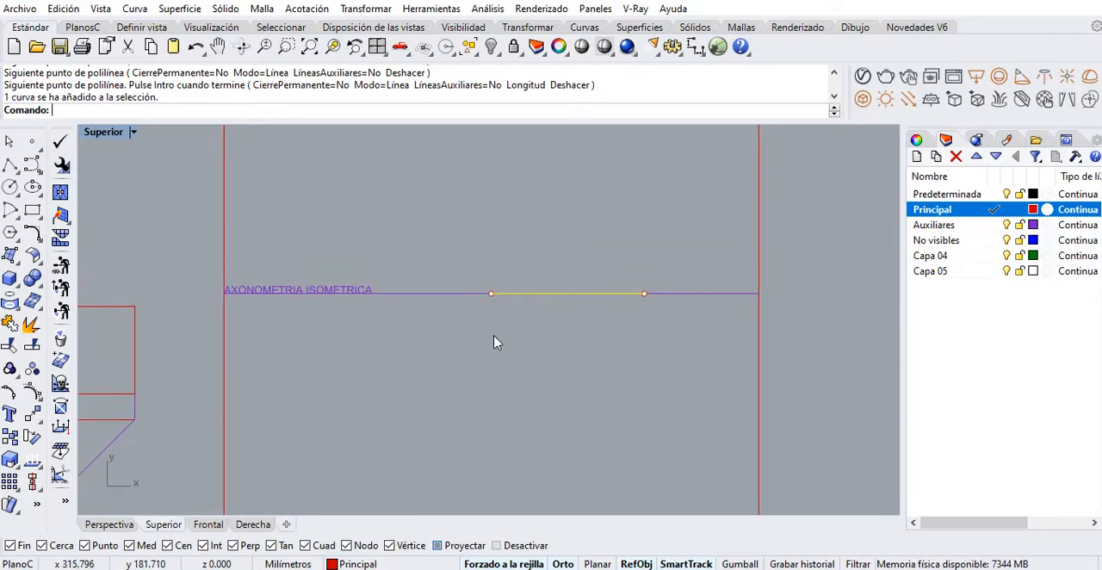
{"action": "left_click", "coordinate": [30, 439]}
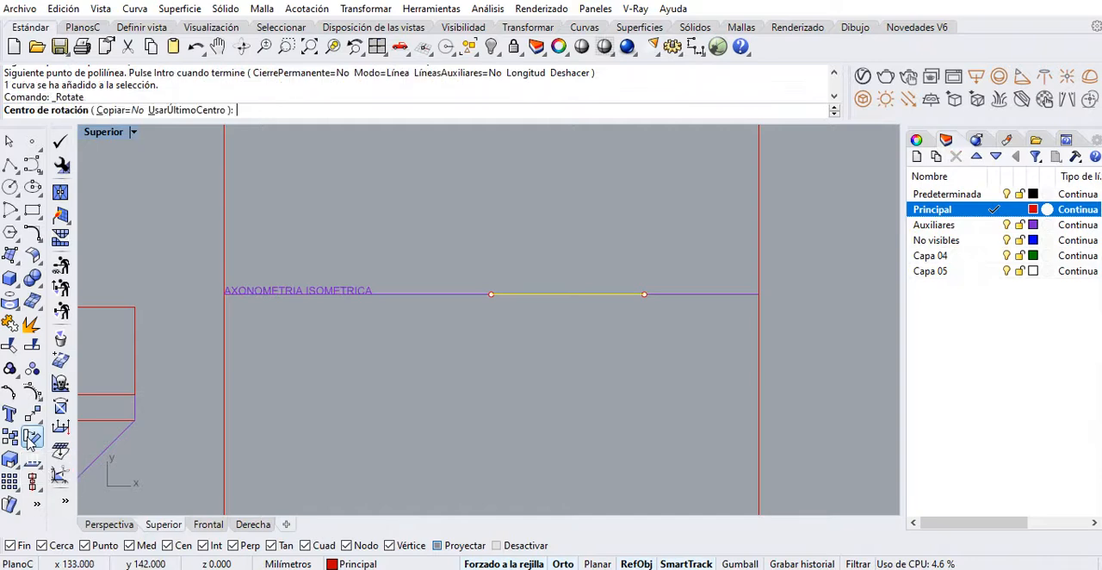
{"action": "left_click", "coordinate": [492, 295]}
{"action": "right_click_drag", "start_coordinate": [487, 304], "coordinate": [484, 372]}
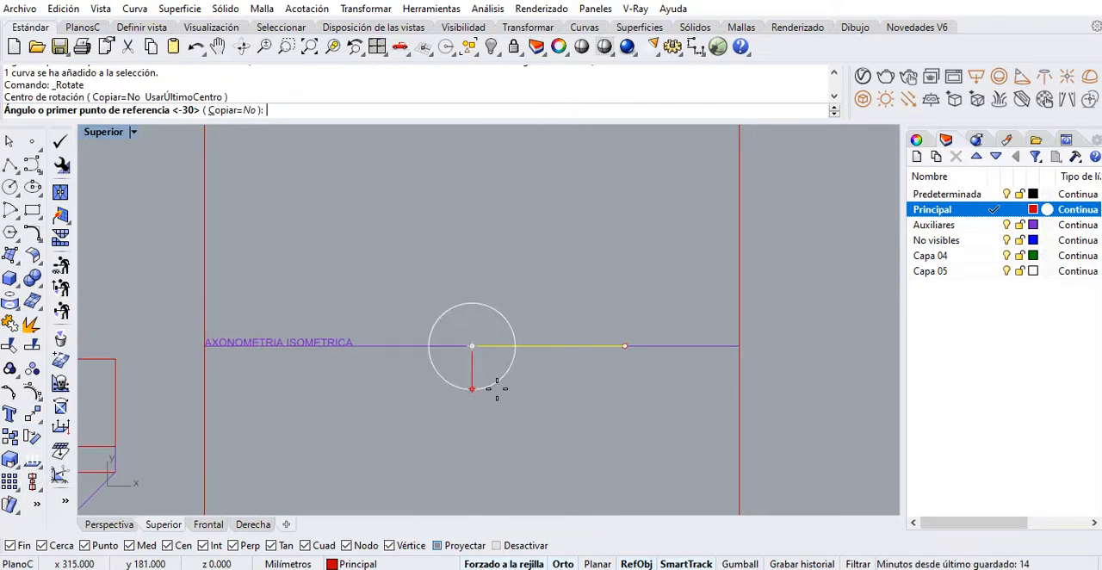
{"action": "key", "text": "Return"}
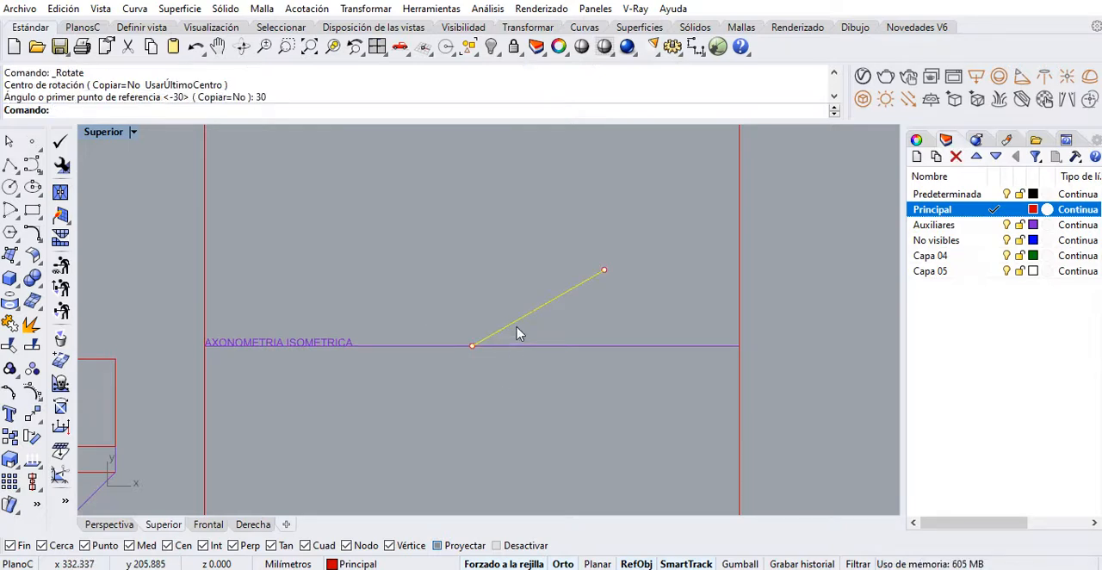
Draw a 40 mm horizontal polyline running left from the lower endpoint of the rotated 60 mm line
{"action": "right_click_drag", "start_coordinate": [526, 342], "coordinate": [568, 354]}
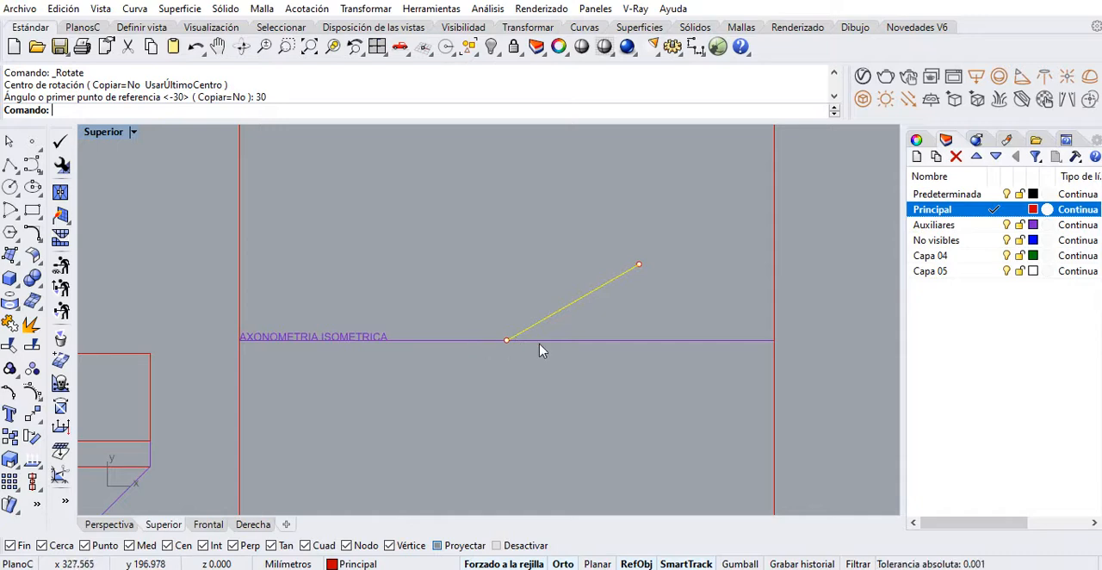
{"action": "right_click_drag", "start_coordinate": [520, 360], "coordinate": [523, 325]}
{"action": "right_click_drag", "start_coordinate": [392, 349], "coordinate": [472, 349]}
{"action": "scroll", "coordinate": [532, 341], "scroll_direction": "down", "scroll_amount": 2}
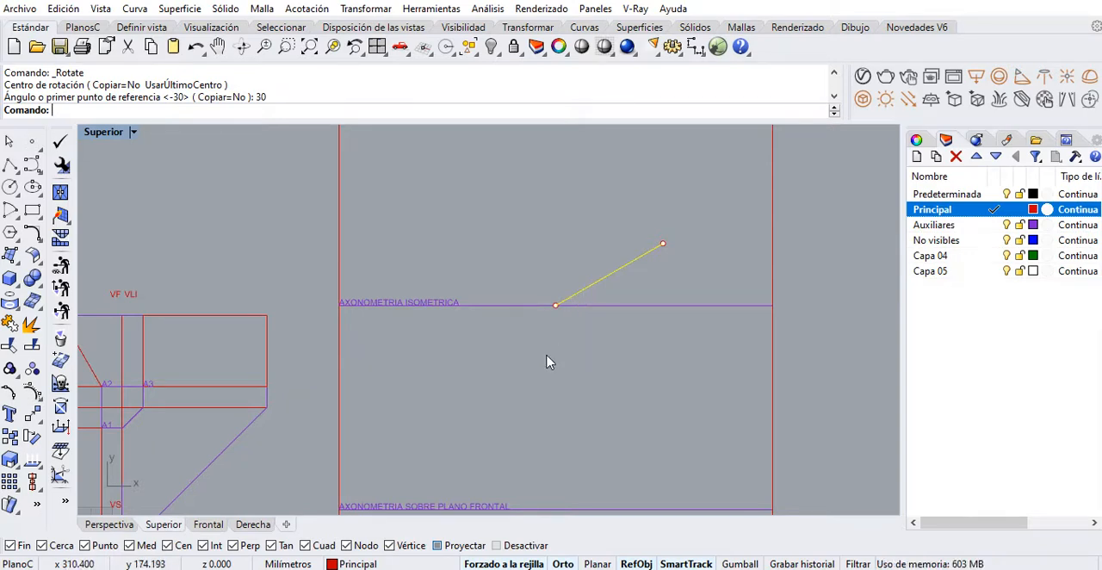
{"action": "right_click_drag", "start_coordinate": [479, 346], "coordinate": [574, 306]}
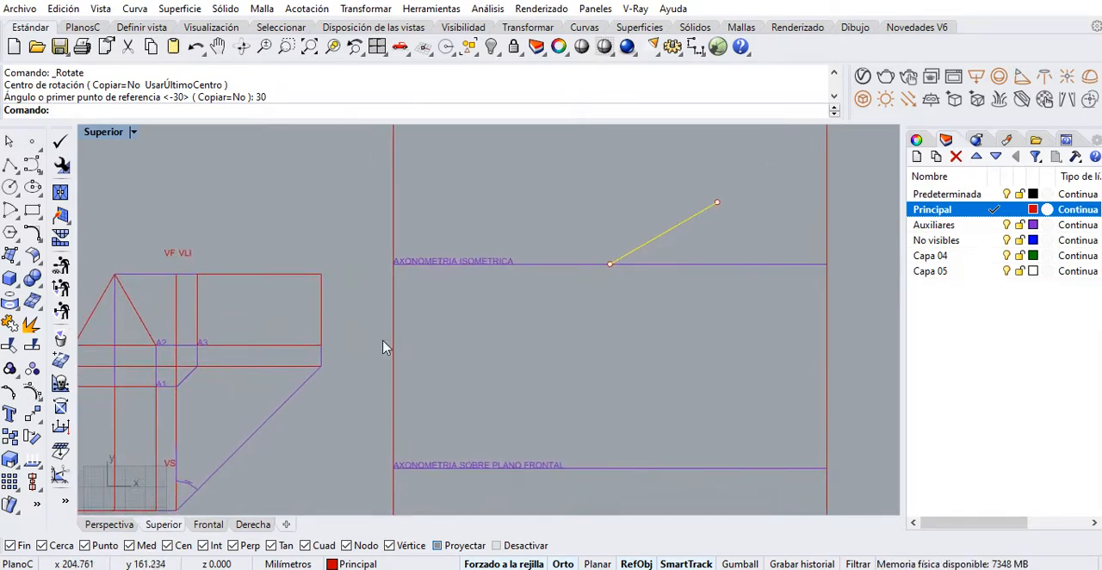
{"action": "right_click_drag", "start_coordinate": [491, 333], "coordinate": [523, 335]}
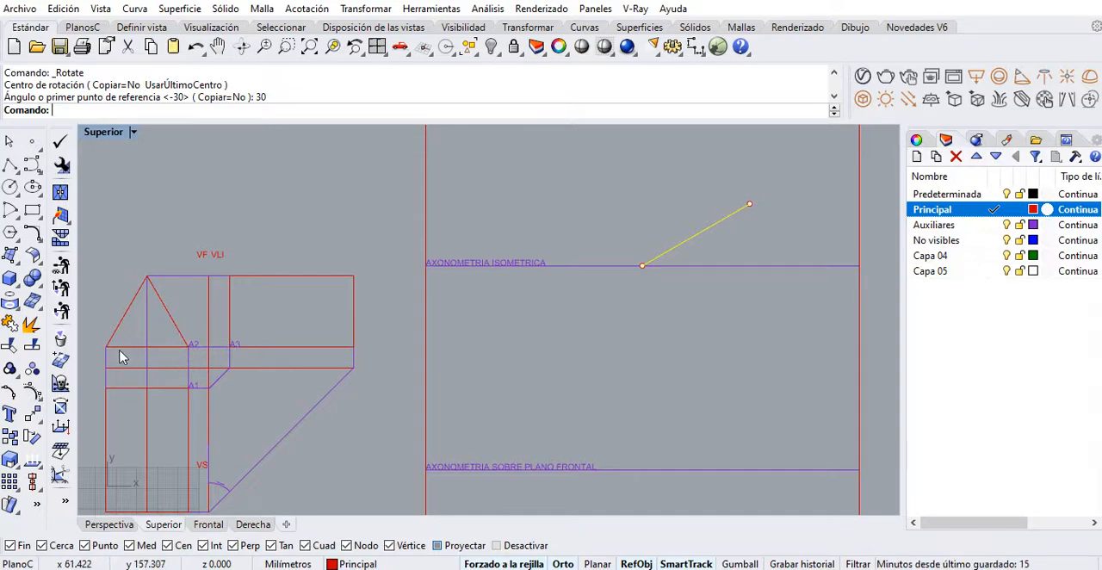
{"action": "left_click", "coordinate": [10, 166]}
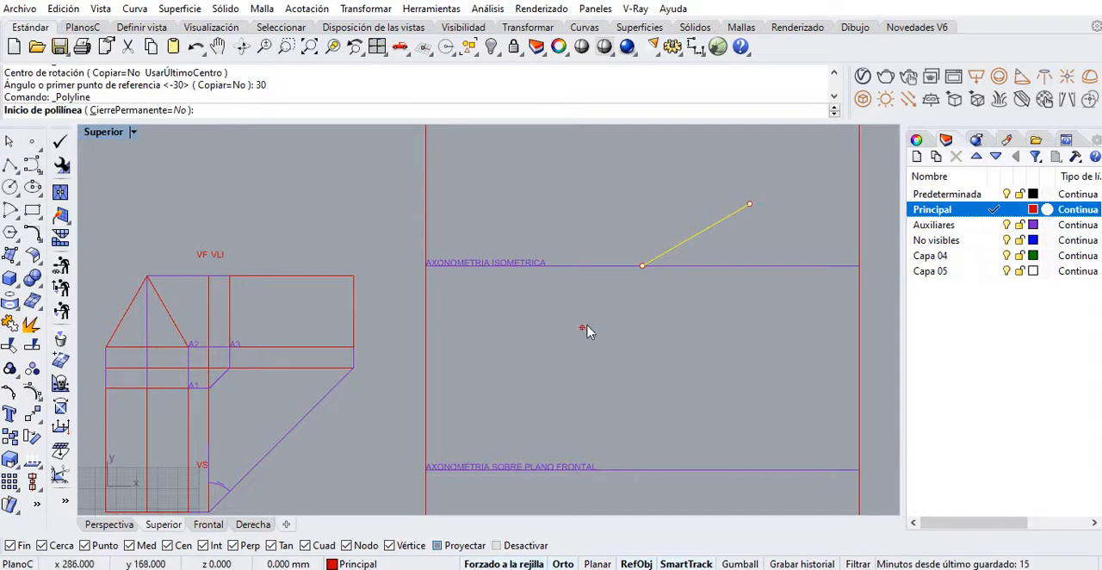
{"action": "left_click", "coordinate": [639, 269]}
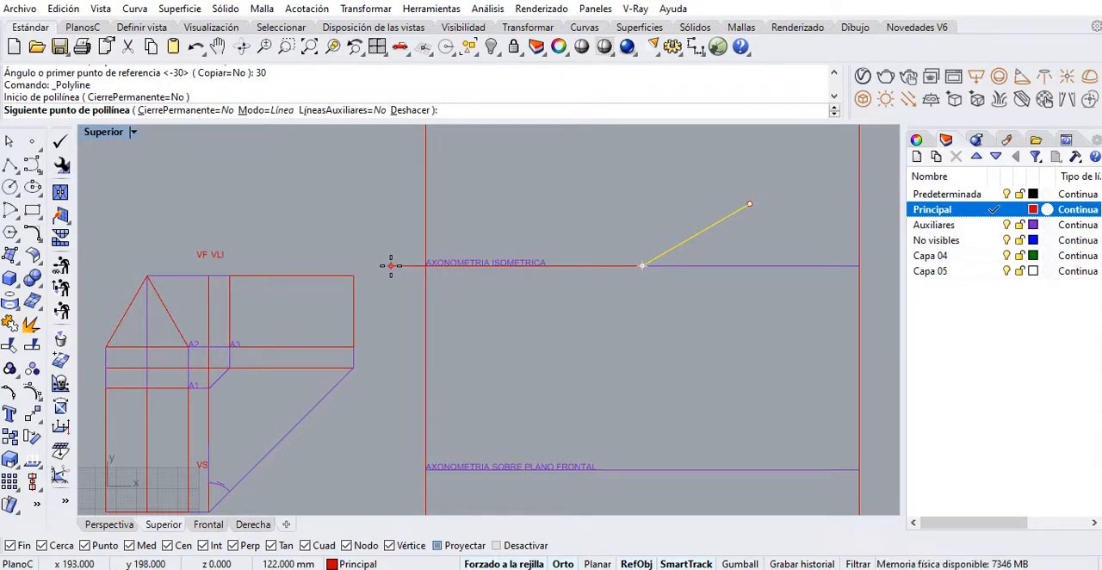
{"action": "type", "text": "40"}
{"action": "key", "text": "Return"}
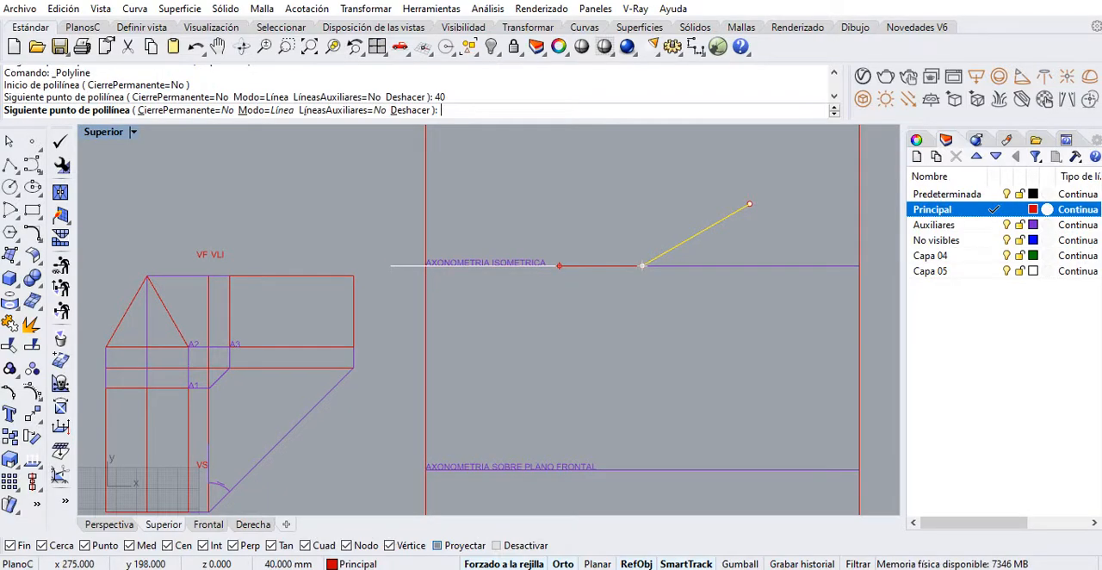
{"action": "left_click", "coordinate": [379, 250]}
{"action": "key", "text": "Return"}
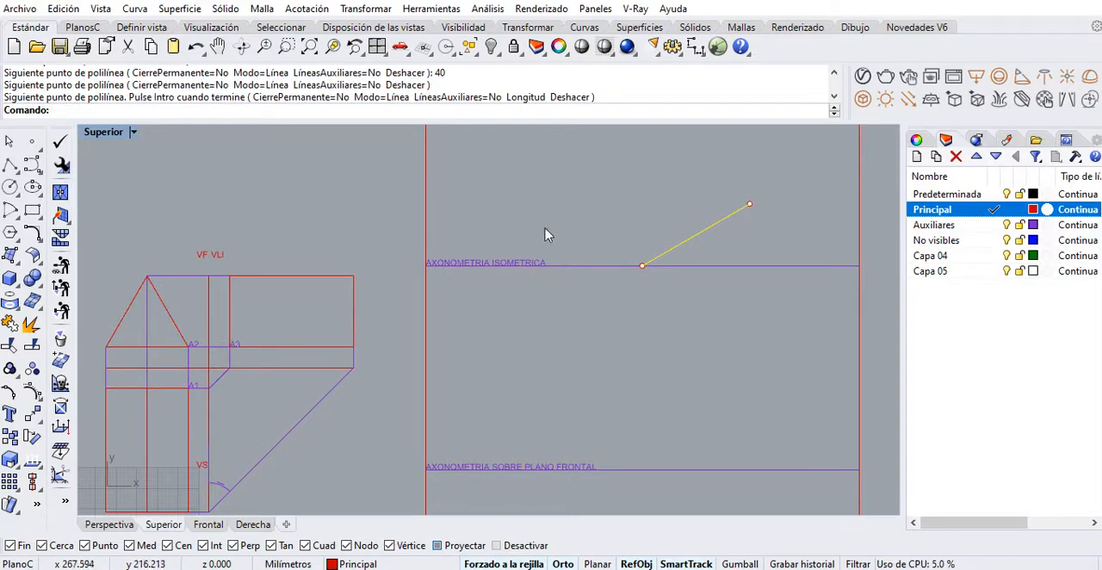
Rotate the 40 mm line -30 degrees about the endpoint it shares with the 60 mm line
{"action": "left_click_drag", "start_coordinate": [538, 225], "coordinate": [631, 239]}
{"action": "left_click_drag", "start_coordinate": [554, 212], "coordinate": [664, 321]}
{"action": "right_click_drag", "start_coordinate": [275, 492], "coordinate": [196, 497]}
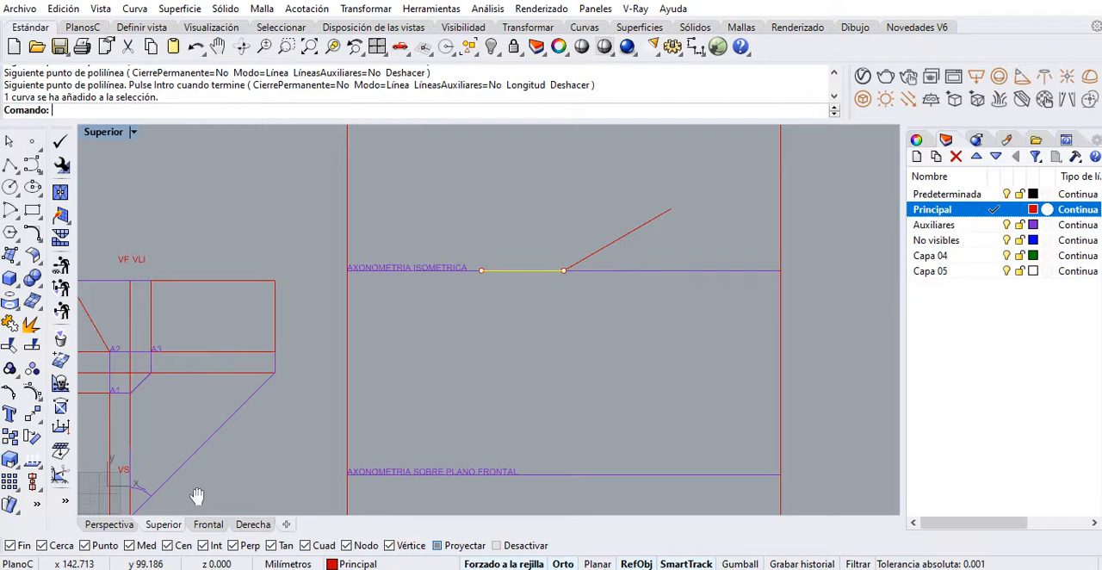
{"action": "left_click", "coordinate": [32, 436]}
{"action": "left_click", "coordinate": [565, 269]}
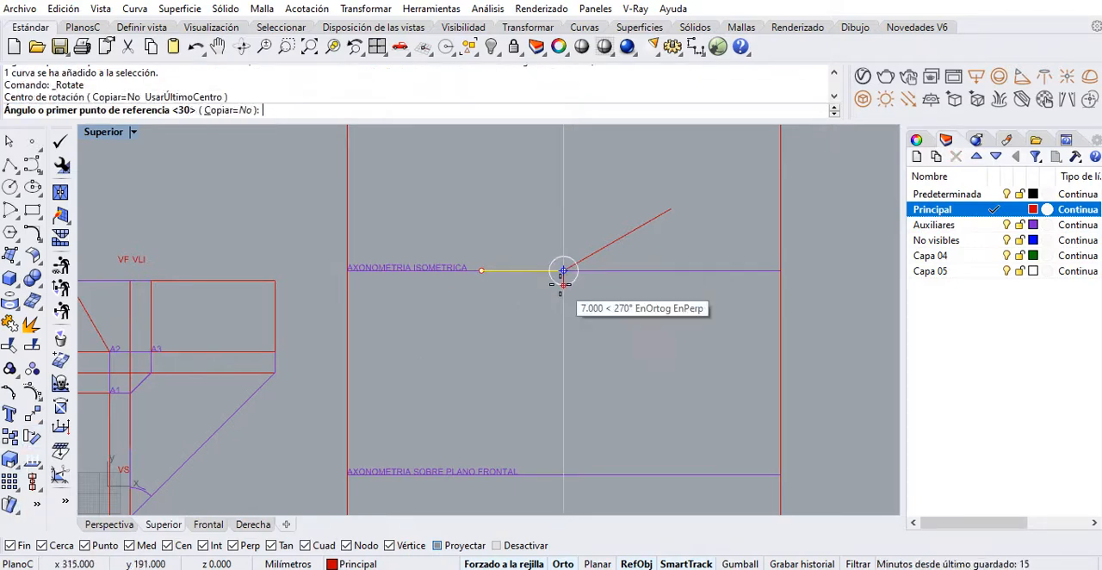
{"action": "type", "text": "-30"}
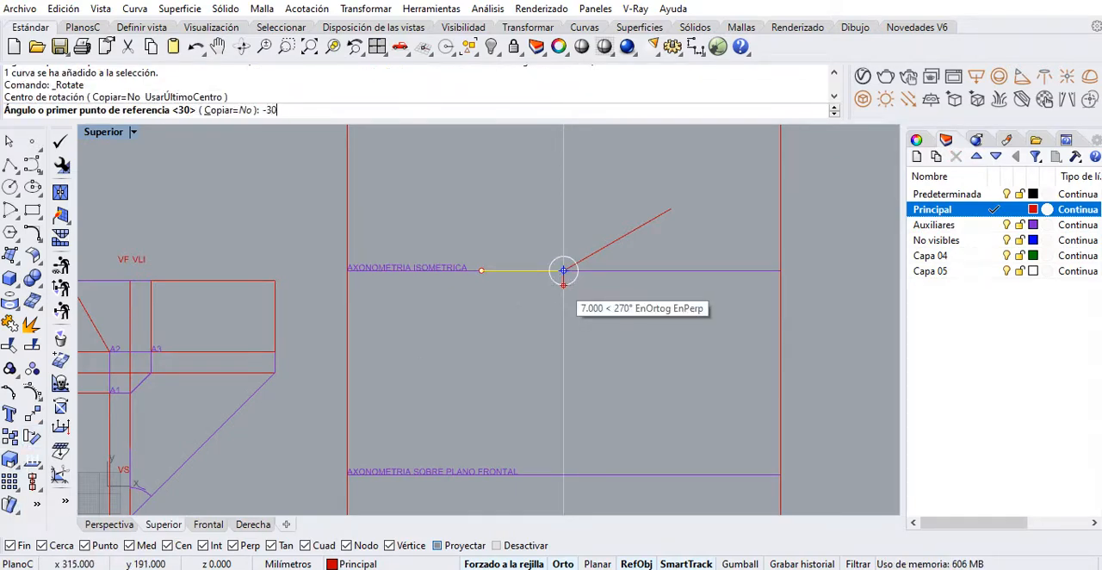
{"action": "key", "text": "Return"}
{"action": "right_click_drag", "start_coordinate": [487, 332], "coordinate": [472, 411]}
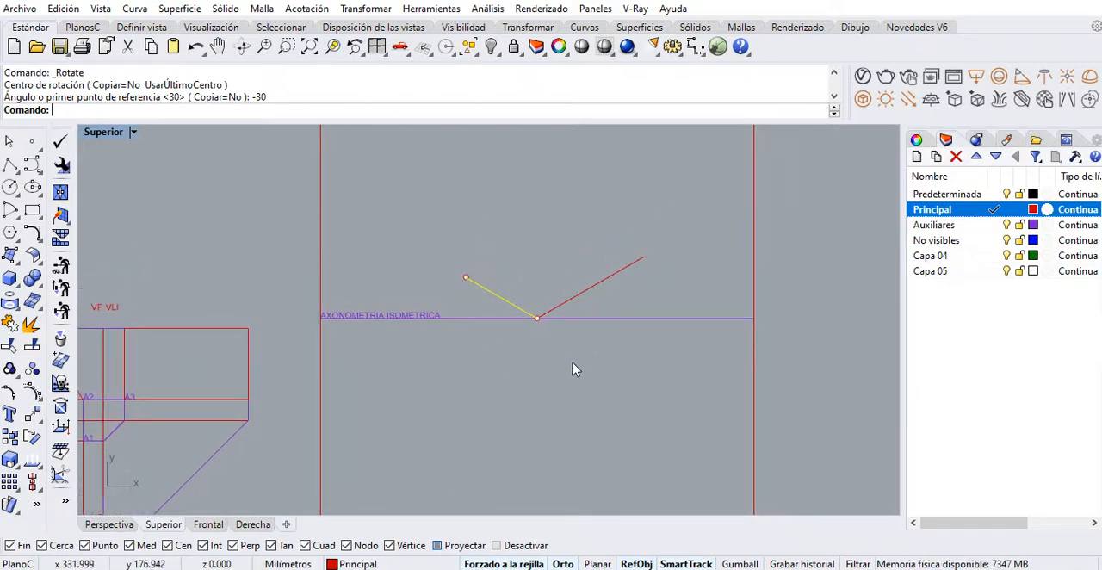
{"action": "left_click", "coordinate": [539, 286]}
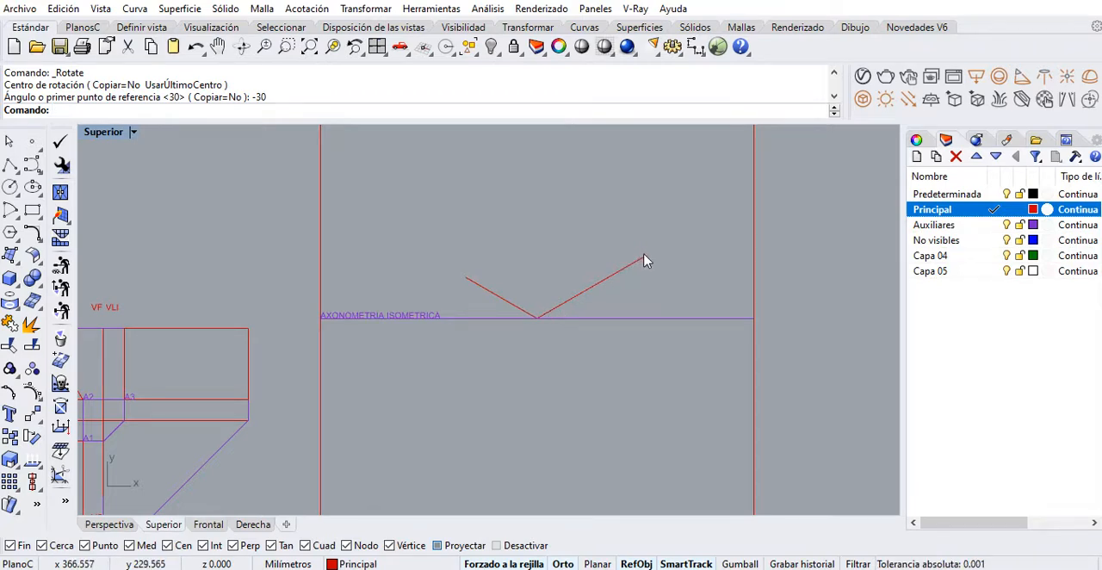
Make Auxiliares the current layer and draw a vertical line about 60 mm long upward from the vertex shared by both isometric axes
{"action": "mouse_move", "coordinate": [515, 330]}
{"action": "right_mouse_down"}
{"action": "mouse_move", "coordinate": [627, 283]}
{"action": "mouse_move", "coordinate": [583, 310]}
{"action": "mouse_move", "coordinate": [591, 305]}
{"action": "right_mouse_up"}
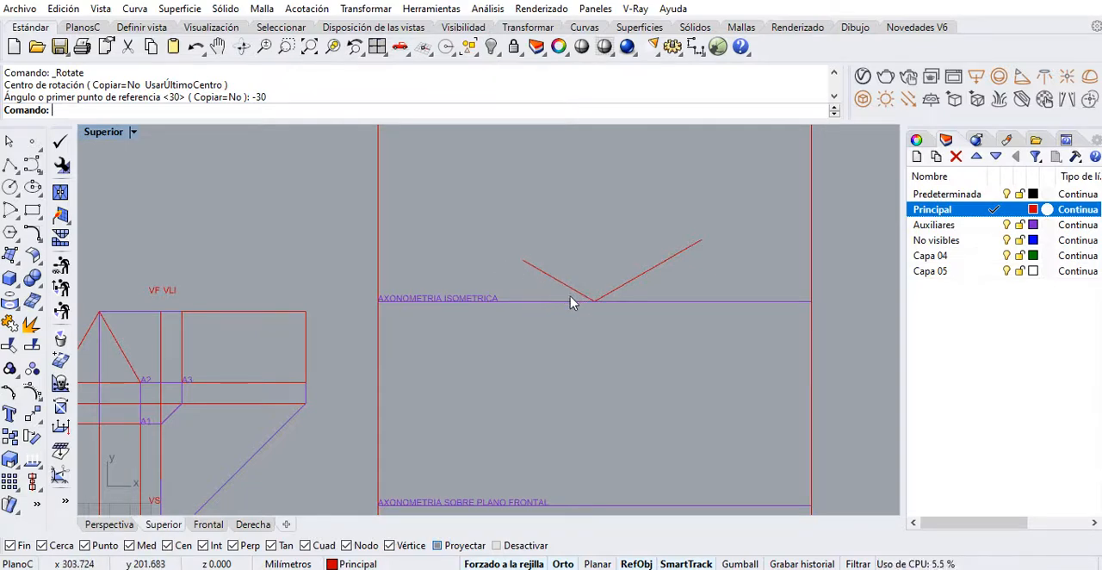
{"action": "right_click_drag", "start_coordinate": [449, 365], "coordinate": [559, 315]}
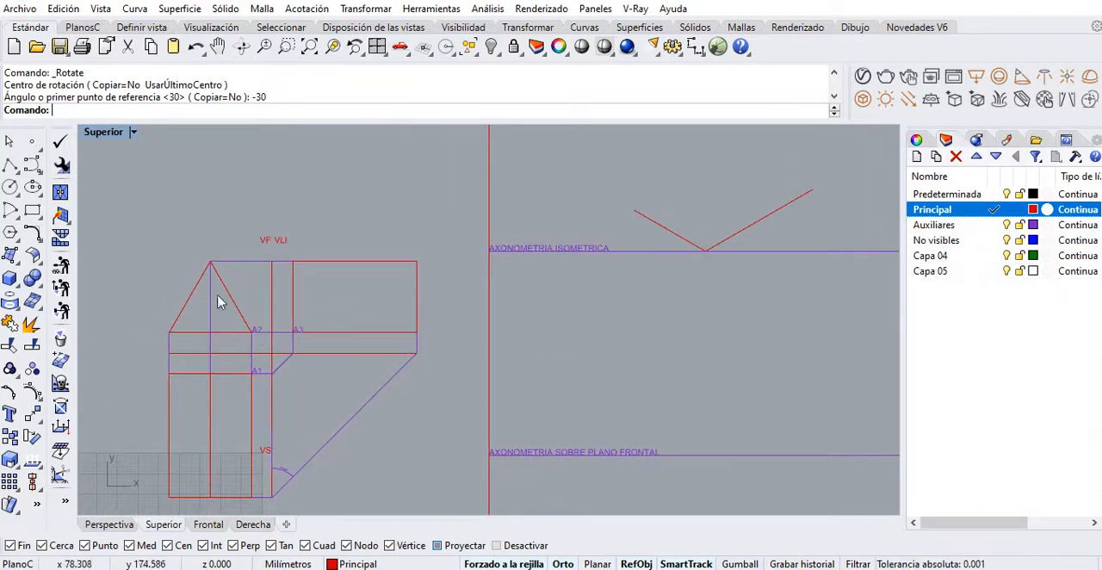
{"action": "scroll", "coordinate": [499, 275], "scroll_direction": "up", "scroll_amount": 3}
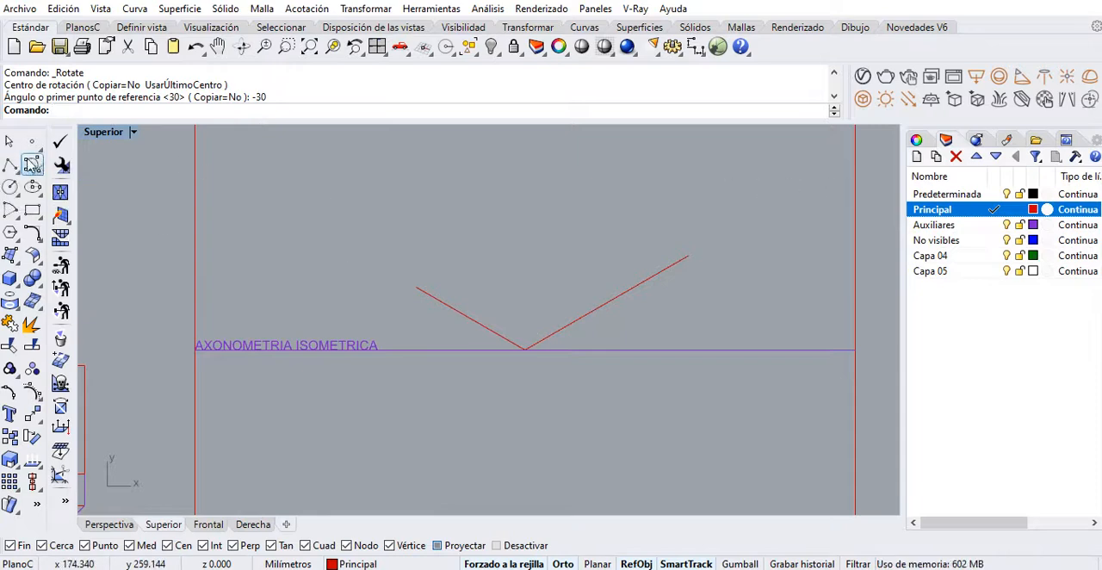
{"action": "left_click", "coordinate": [9, 164]}
{"action": "left_click", "coordinate": [994, 225]}
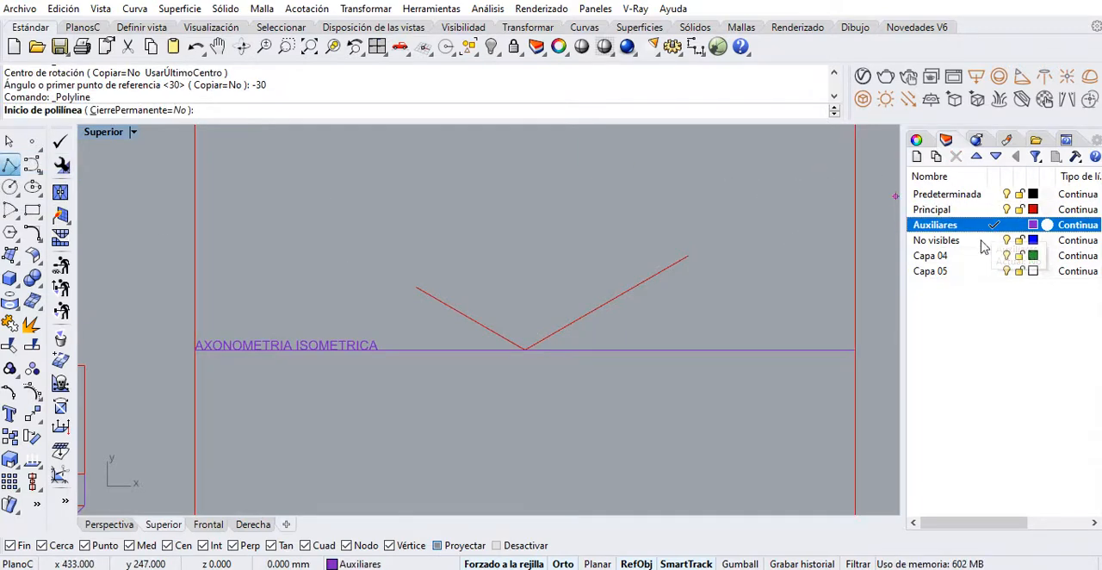
{"action": "left_click", "coordinate": [525, 348]}
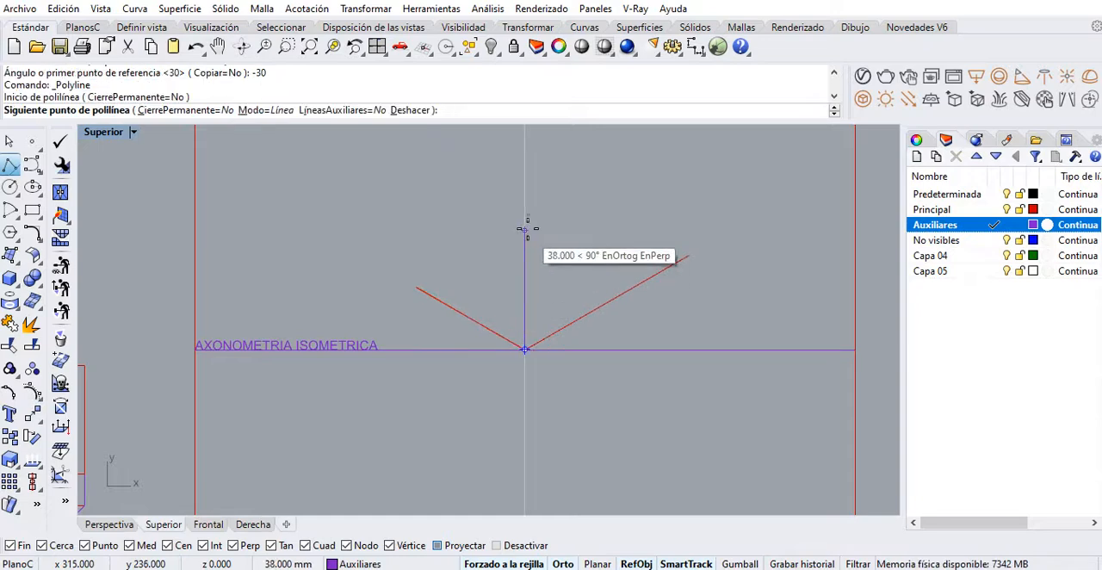
{"action": "left_click", "coordinate": [524, 165]}
{"action": "key", "text": "Return"}
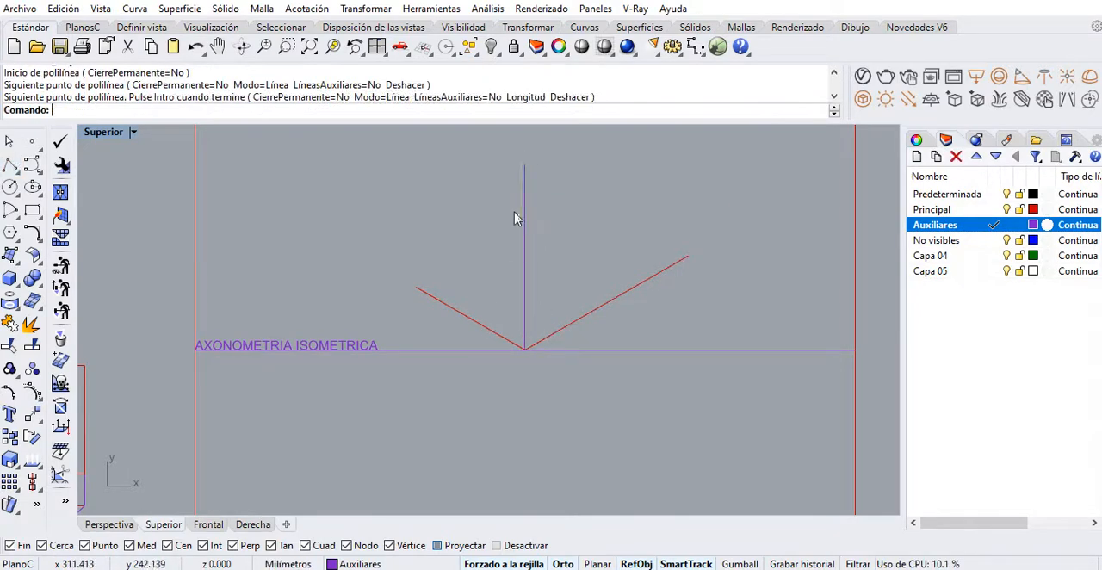
Delete the vertical auxiliary line rising from the vertex of the isometric axes
{"action": "left_click_drag", "start_coordinate": [546, 242], "coordinate": [503, 212]}
{"action": "scroll", "coordinate": [516, 241], "scroll_direction": "down", "scroll_amount": 3}
{"action": "right_click_drag", "start_coordinate": [489, 305], "coordinate": [531, 290]}
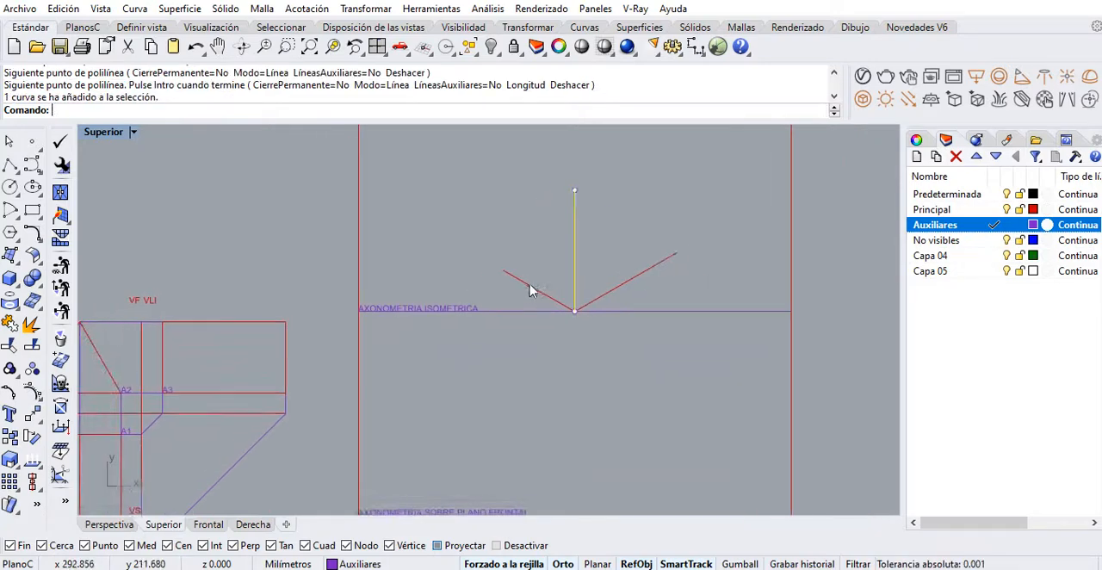
{"action": "key", "text": "Delete"}
Copy the front view's triangle by its lower-right corner onto the upper end of the 40 mm isometric line
{"action": "mouse_move", "coordinate": [462, 298]}
{"action": "right_mouse_down"}
{"action": "mouse_move", "coordinate": [365, 307]}
{"action": "mouse_move", "coordinate": [143, 388]}
{"action": "right_mouse_up"}
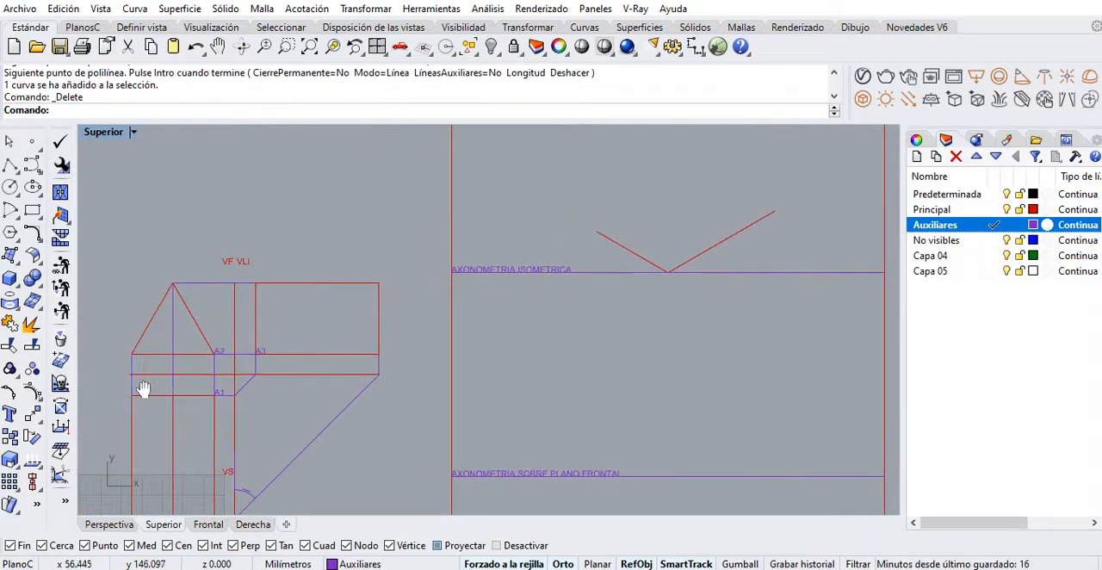
{"action": "left_click", "coordinate": [156, 315]}
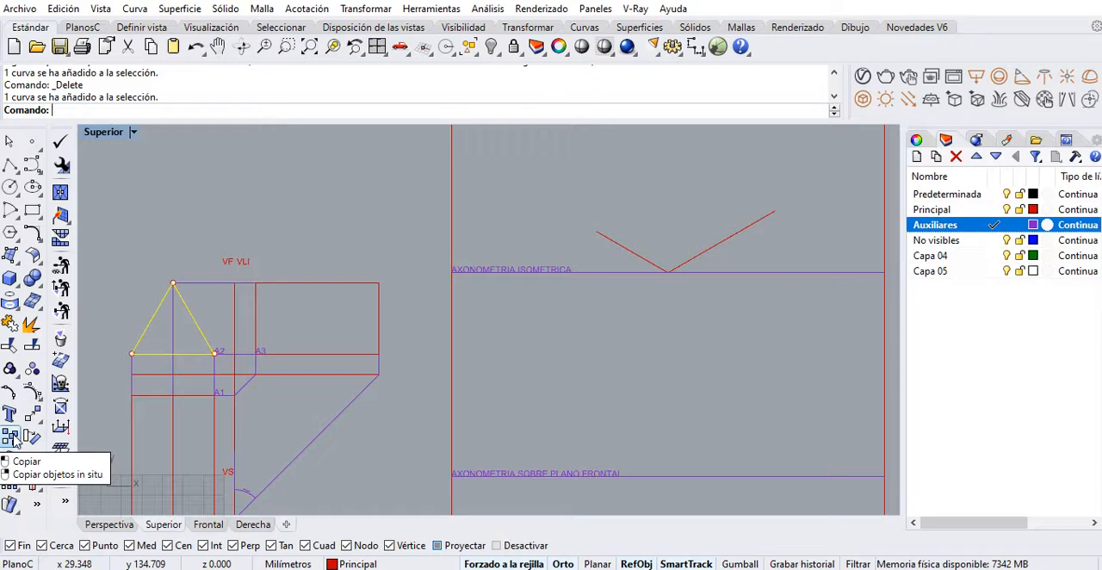
{"action": "left_click", "coordinate": [12, 437]}
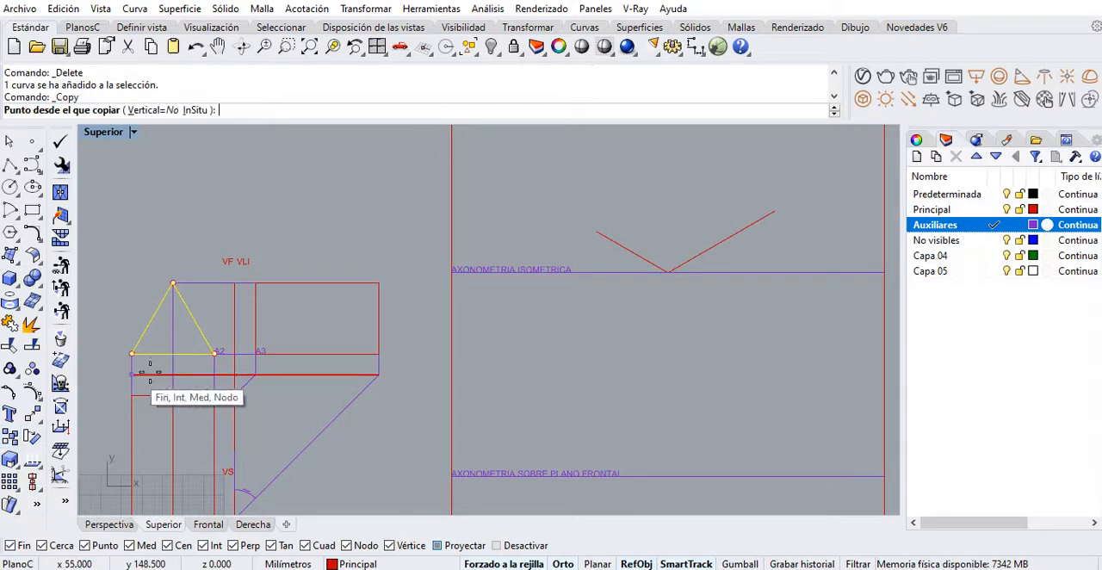
{"action": "left_click", "coordinate": [214, 354]}
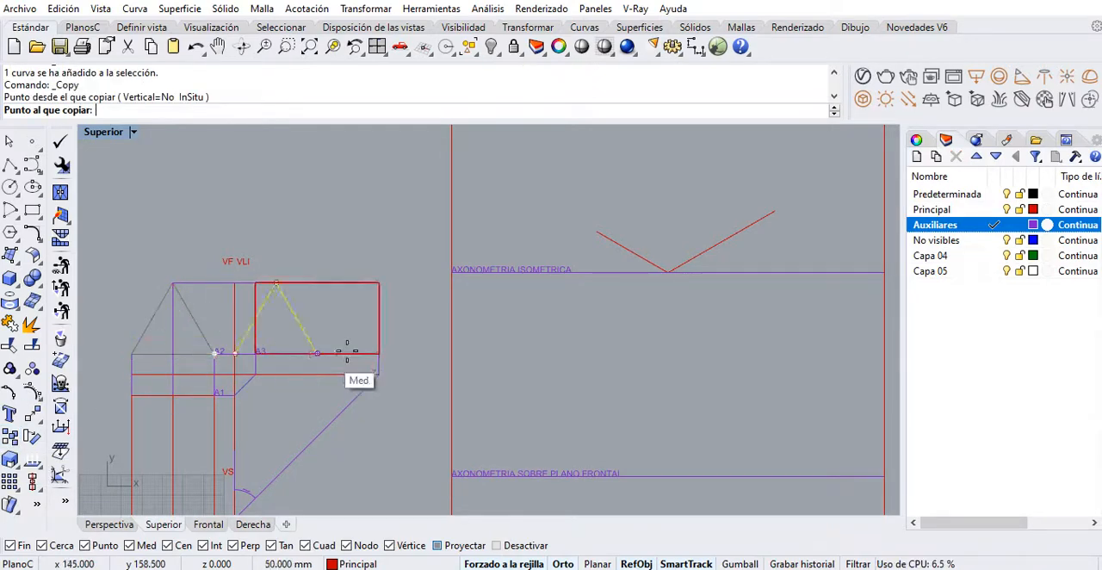
{"action": "left_click", "coordinate": [593, 231]}
Draw an auxiliary polyline from the copied triangle's lower-right corner up to apex height and across to the apex
{"action": "scroll", "coordinate": [520, 271], "scroll_direction": "up", "scroll_amount": 4}
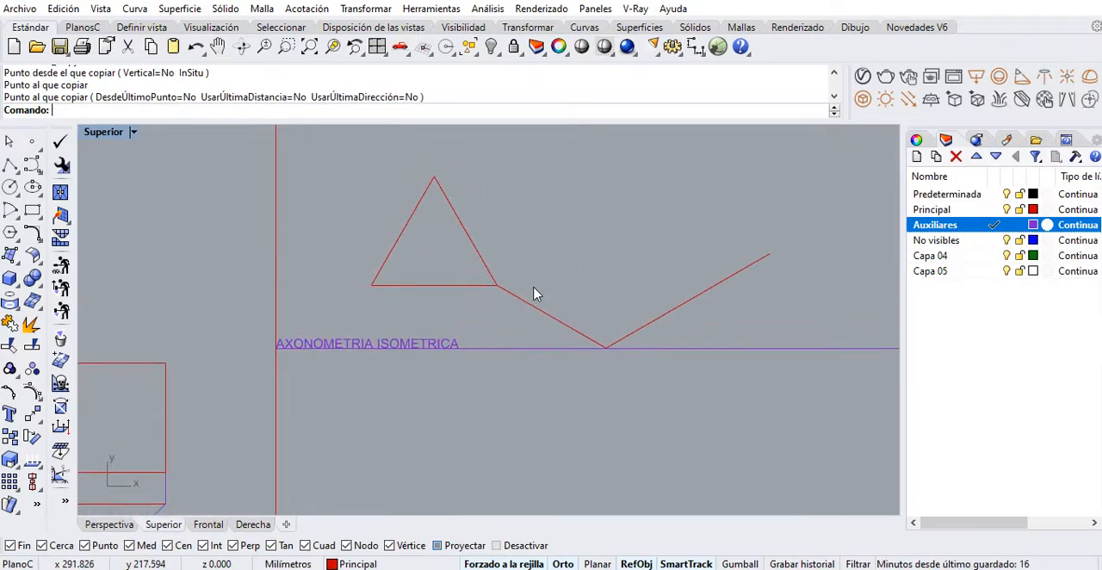
{"action": "left_click", "coordinate": [10, 165]}
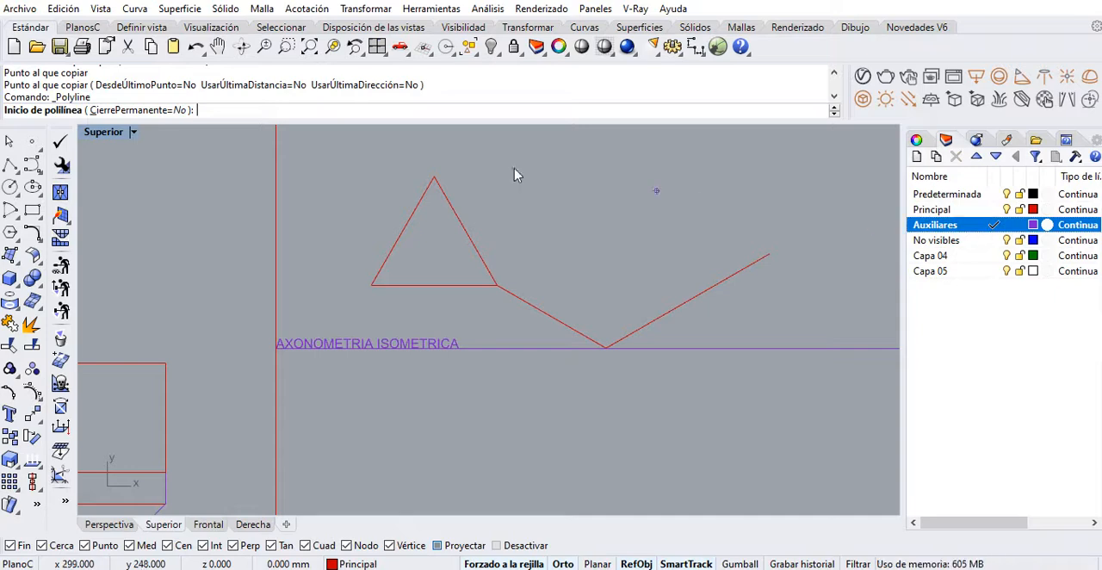
{"action": "left_click", "coordinate": [497, 284]}
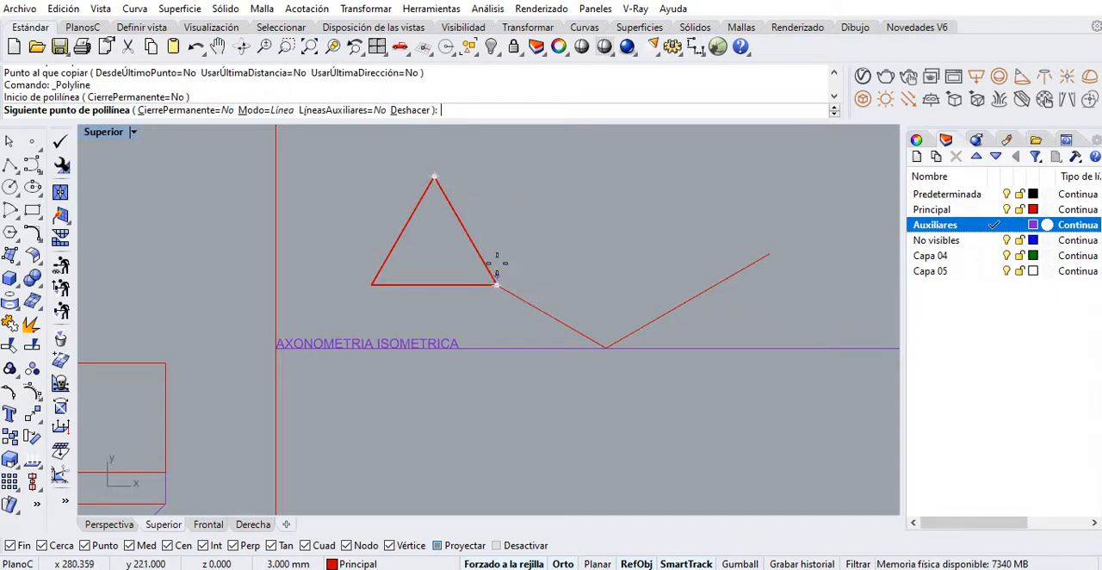
{"action": "left_click", "coordinate": [496, 177]}
{"action": "left_click", "coordinate": [435, 176]}
{"action": "key", "text": "Return"}
{"action": "scroll", "coordinate": [495, 237], "scroll_direction": "up", "scroll_amount": 6}
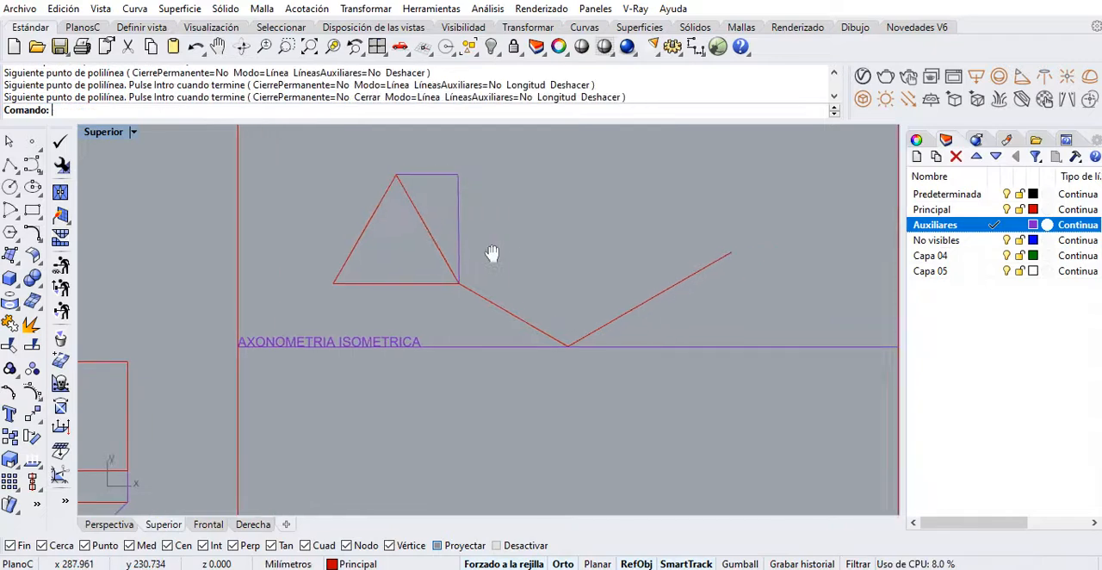
Delete the auxiliary polyline linking the copied triangle's lower-right corner and apex
{"action": "left_click", "coordinate": [452, 217]}
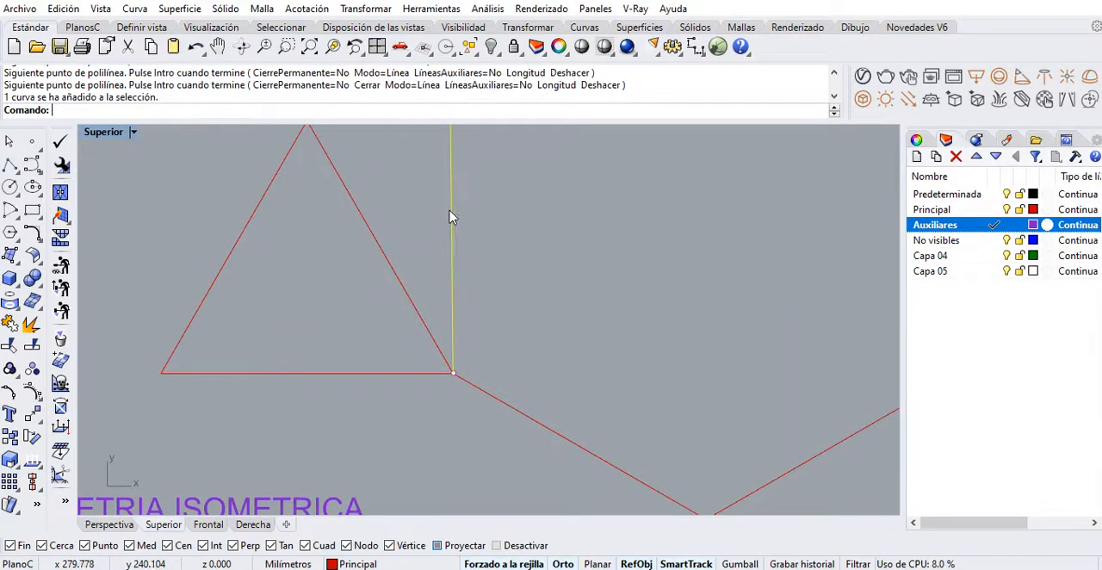
{"action": "scroll", "coordinate": [459, 270], "scroll_direction": "down", "scroll_amount": 2}
{"action": "key", "text": "Delete"}
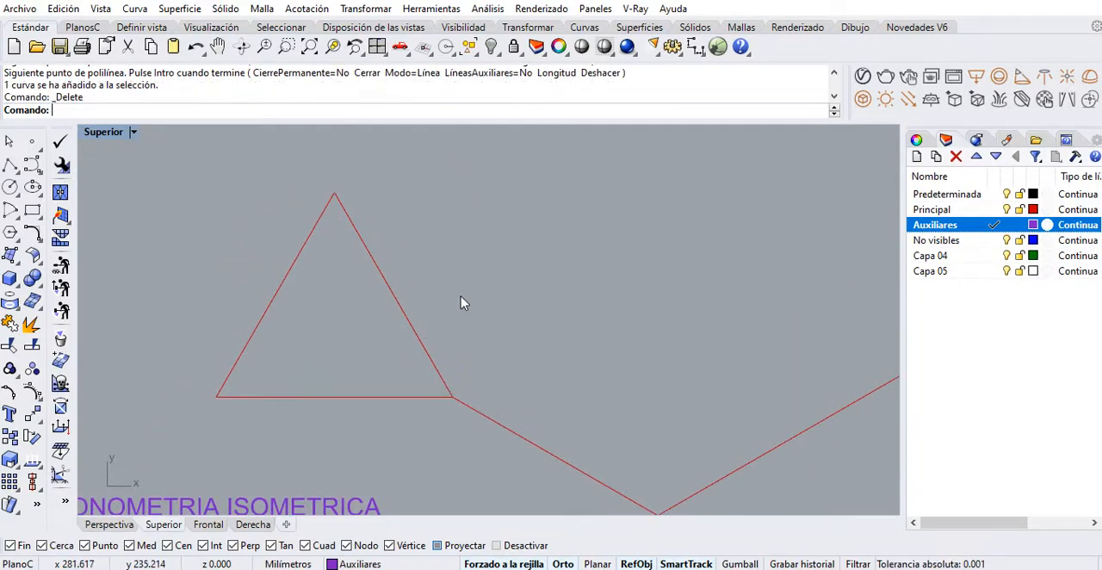
Draw a vertical auxiliary line about 42 mm long upward from the copied triangle's lower-right corner
{"action": "right_click", "coordinate": [461, 297]}
{"action": "left_click", "coordinate": [454, 397]}
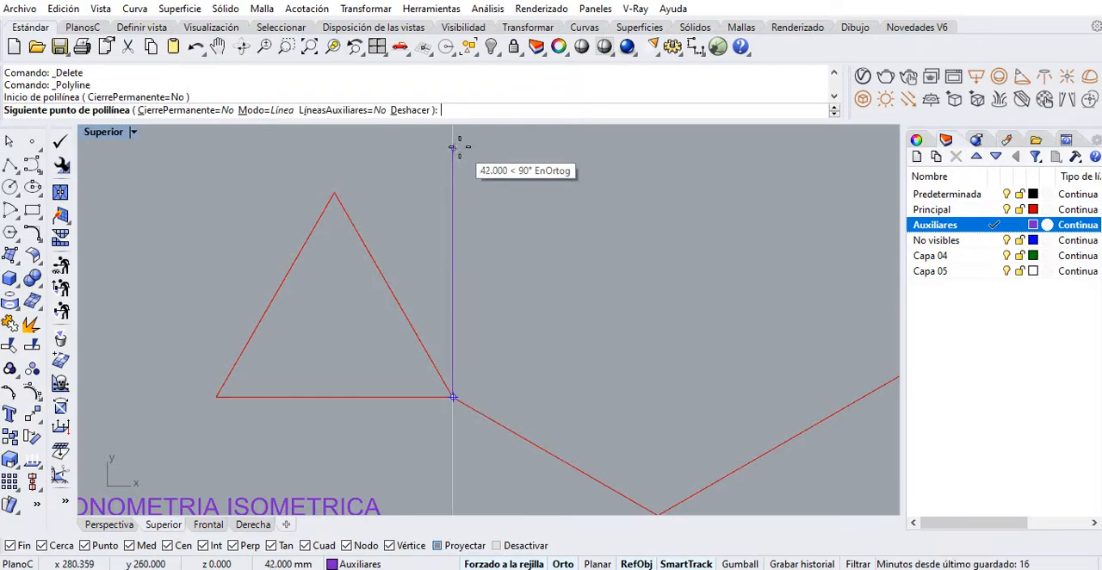
{"action": "left_click", "coordinate": [459, 148]}
{"action": "right_click", "coordinate": [418, 209]}
Draw a horizontal auxiliary line from the copied triangle's apex across to the vertical auxiliary line
{"action": "right_click", "coordinate": [370, 205]}
{"action": "left_click", "coordinate": [336, 194]}
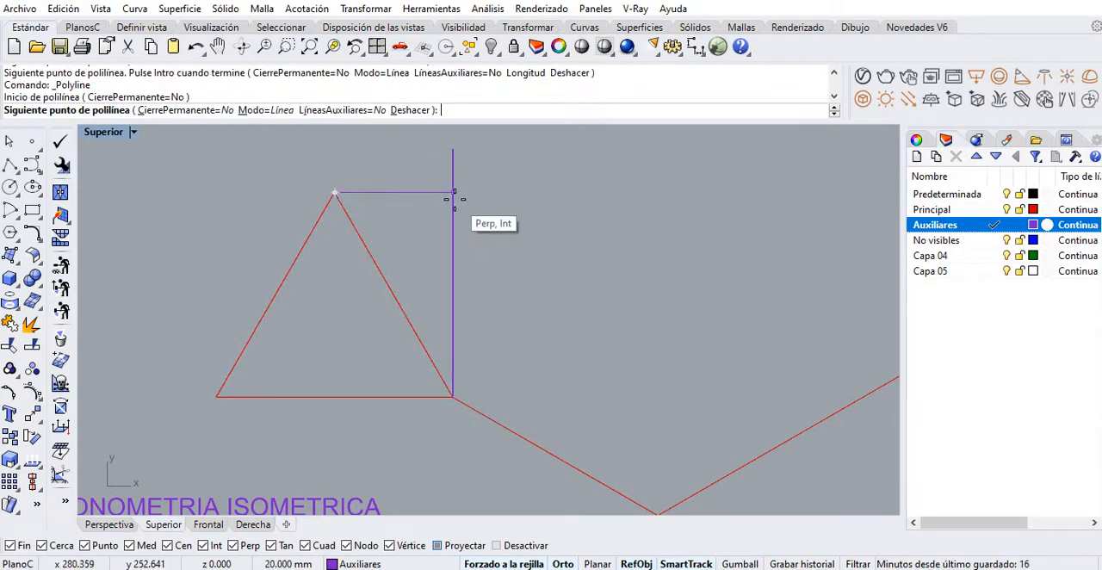
{"action": "left_click", "coordinate": [454, 193]}
{"action": "right_click", "coordinate": [451, 229]}
{"action": "scroll", "coordinate": [408, 226], "scroll_direction": "down", "scroll_amount": 3}
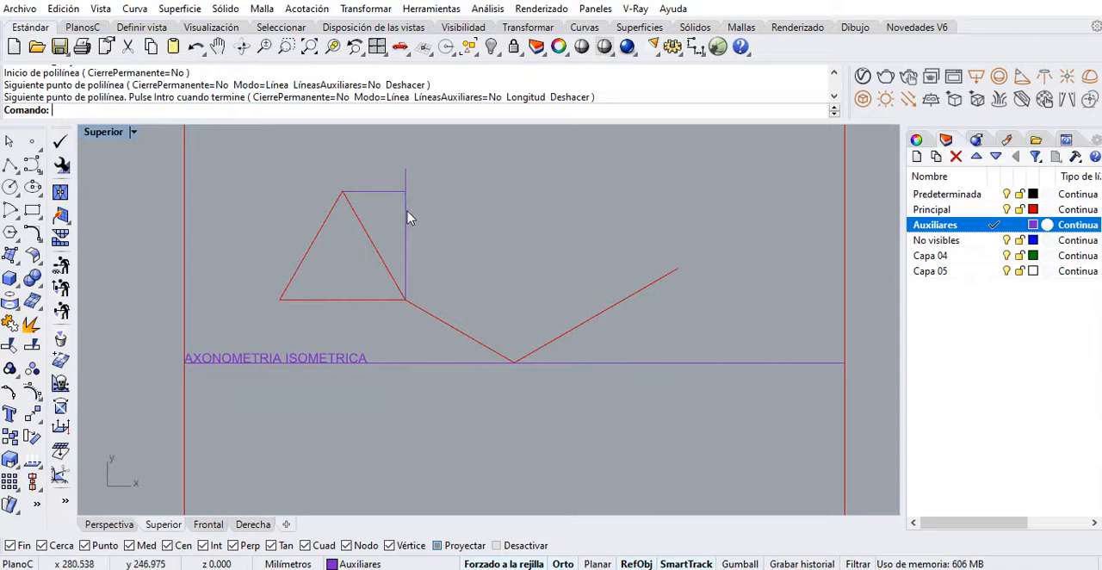
Copy the 40 mm isometric line from the axes' vertex to the upper end of the longer isometric line
{"action": "left_click", "coordinate": [417, 307]}
{"action": "right_click_drag", "start_coordinate": [491, 374], "coordinate": [422, 399]}
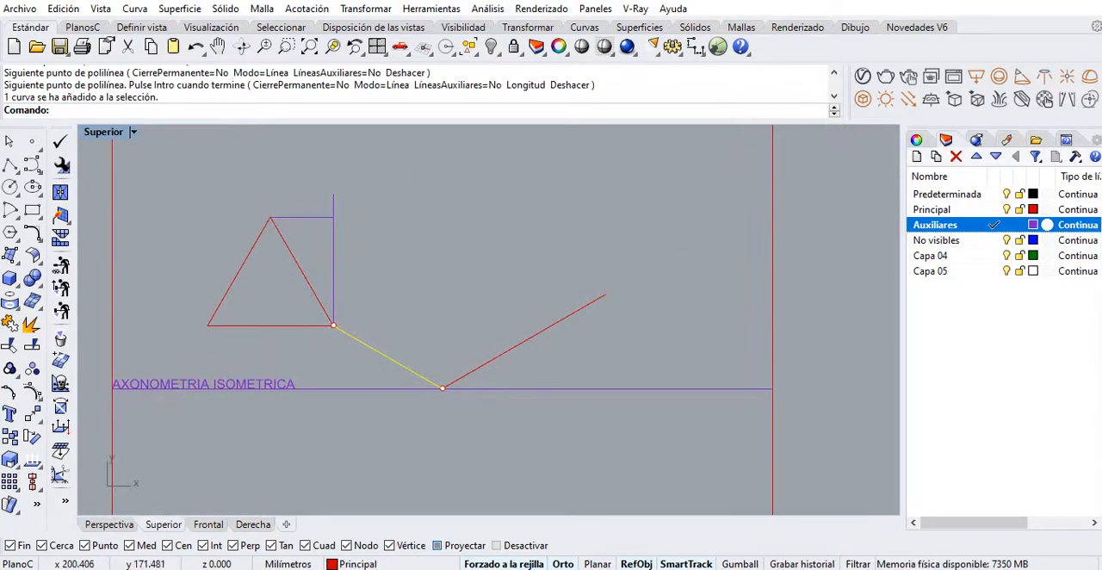
{"action": "left_click", "coordinate": [9, 439]}
{"action": "left_click", "coordinate": [442, 387]}
{"action": "left_click", "coordinate": [610, 299]}
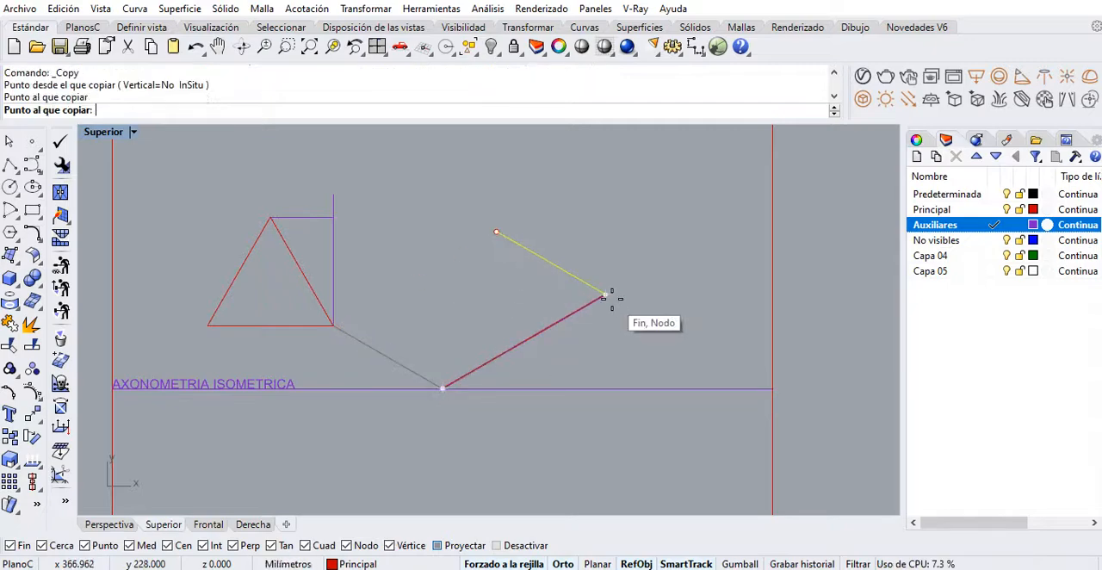
{"action": "right_click", "coordinate": [610, 299]}
Copy the longer isometric line from the axes' vertex to the copied triangle's lower-right corner, closing the base parallelogram
{"action": "left_click", "coordinate": [576, 312]}
{"action": "right_click", "coordinate": [577, 318]}
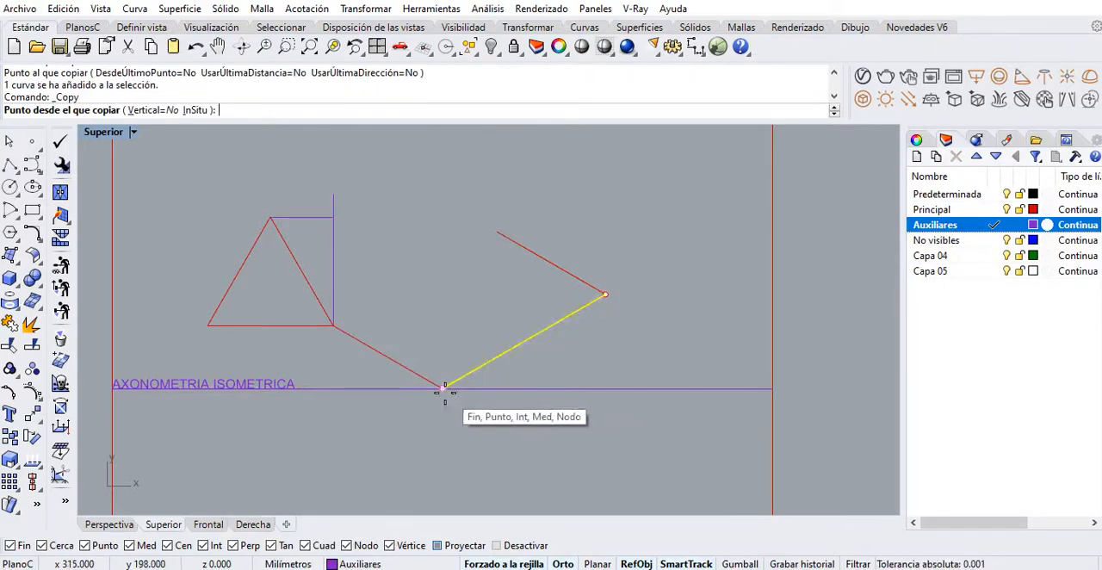
{"action": "left_click", "coordinate": [442, 388]}
{"action": "left_click", "coordinate": [333, 325]}
{"action": "right_click", "coordinate": [369, 334]}
Copy the four edges of the base parallelogram vertically to the apex height marked on the vertical auxiliary line
{"action": "right_click_drag", "start_coordinate": [369, 334], "coordinate": [479, 310]}
{"action": "left_click", "coordinate": [492, 313]}
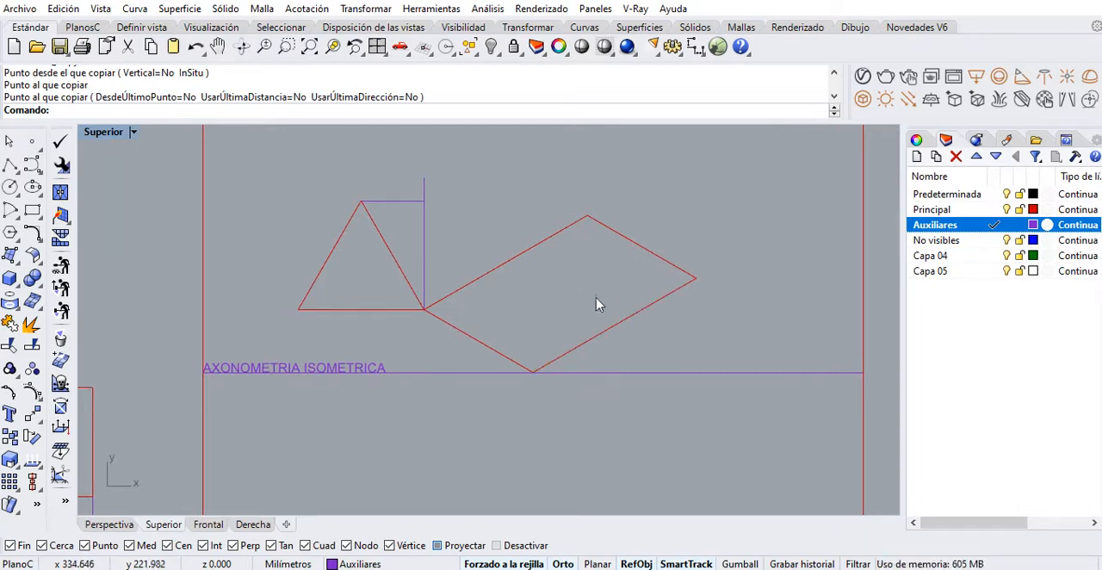
{"action": "left_click", "coordinate": [618, 325]}
{"action": "left_click", "coordinate": [504, 264]}
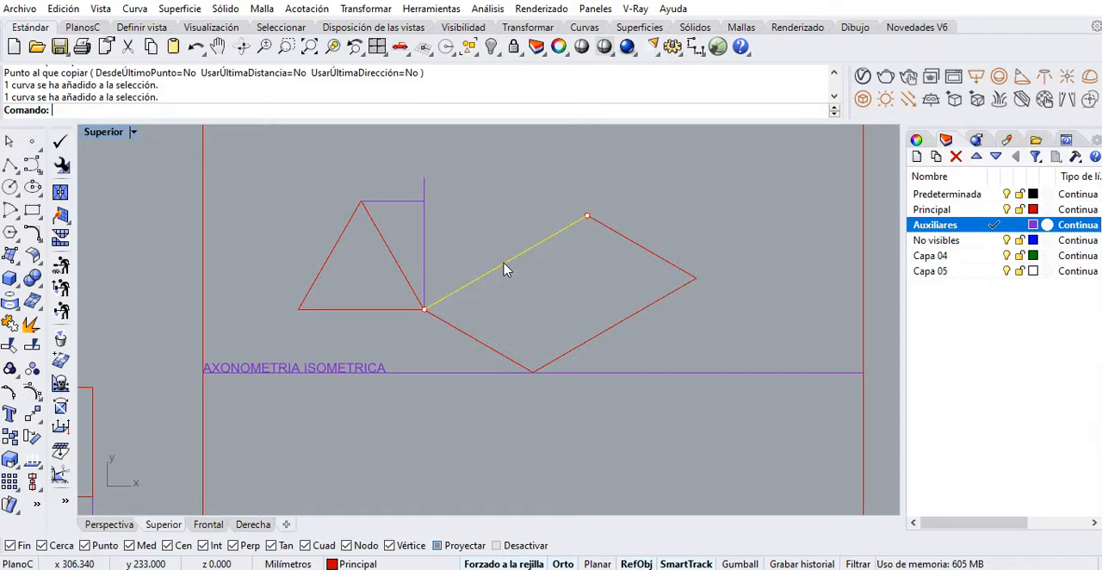
{"action": "left_click", "coordinate": [584, 345]}
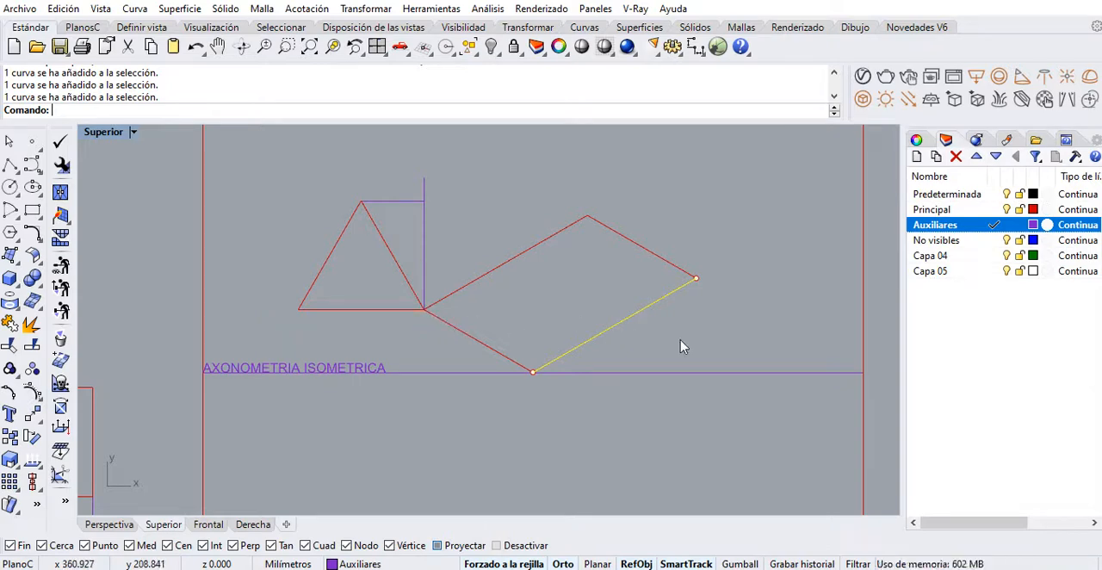
{"action": "left_click_drag", "start_coordinate": [739, 354], "coordinate": [437, 243]}
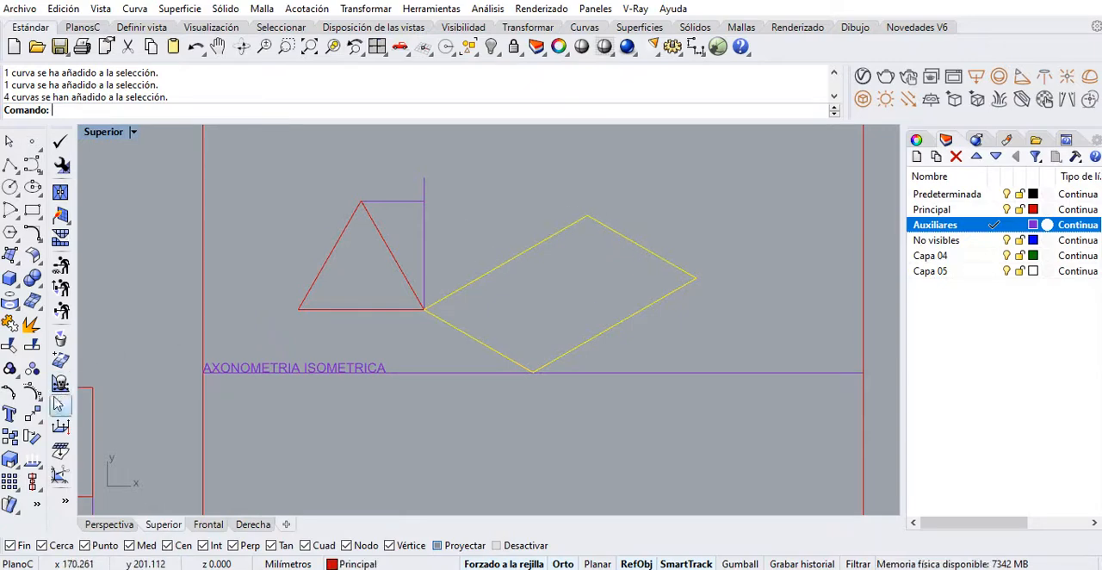
{"action": "left_click", "coordinate": [11, 437]}
{"action": "left_click", "coordinate": [425, 309]}
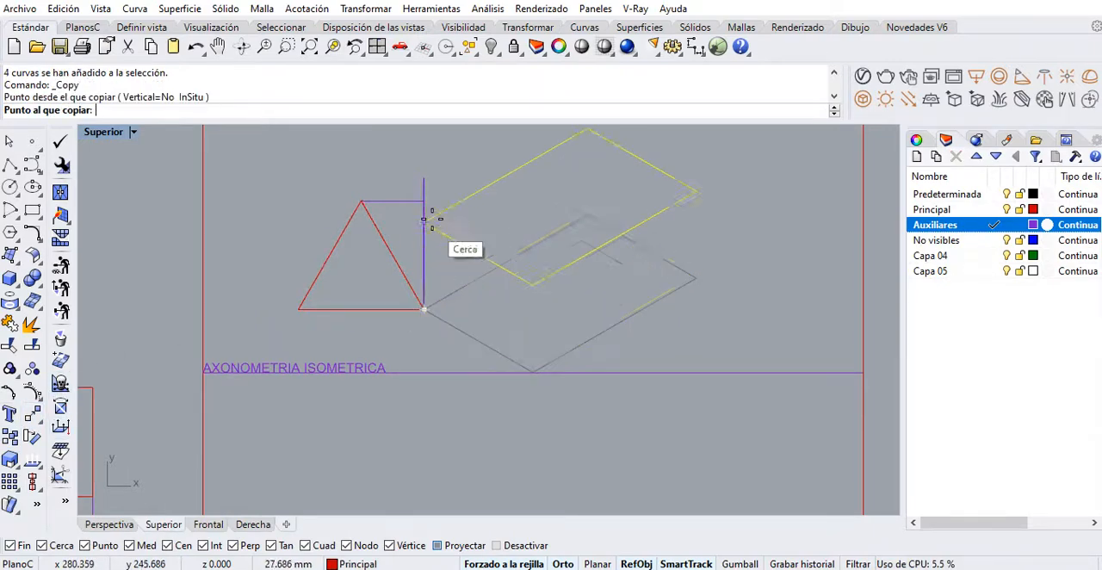
{"action": "left_click", "coordinate": [423, 200]}
Move the four edges of the raised parallelogram to the Auxiliares layer
{"action": "left_click_drag", "start_coordinate": [682, 261], "coordinate": [607, 193]}
{"action": "left_click_drag", "start_coordinate": [440, 196], "coordinate": [403, 289], "text": "shift"}
{"action": "right_click", "coordinate": [928, 222]}
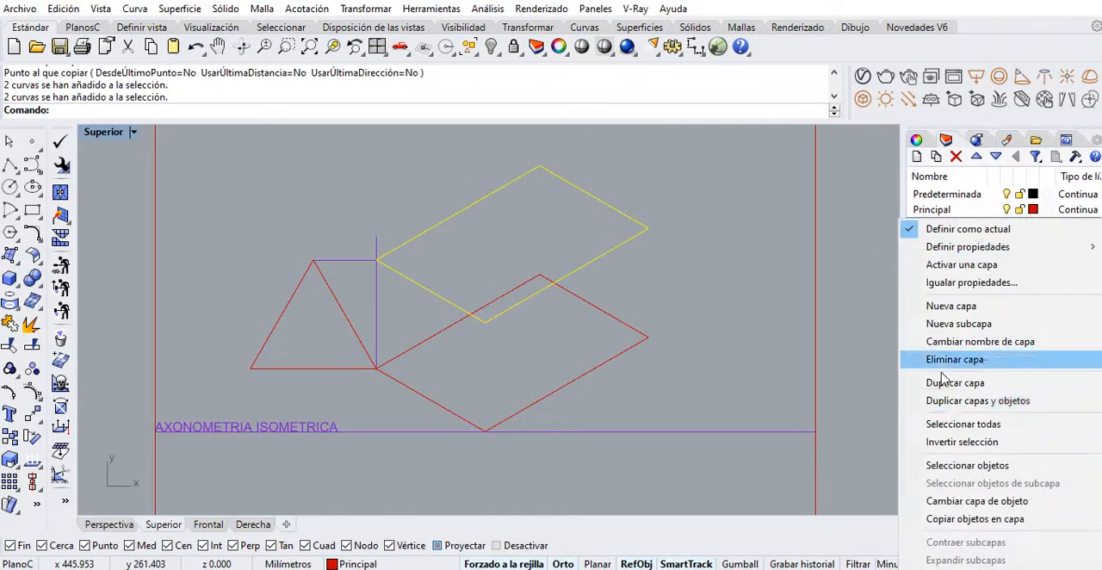
{"action": "left_click", "coordinate": [951, 501]}
Join the remaining three corners of the raised parallelogram to the base with vertical auxiliary lines, completing the enclosing box
{"action": "right_click_drag", "start_coordinate": [713, 330], "coordinate": [705, 306]}
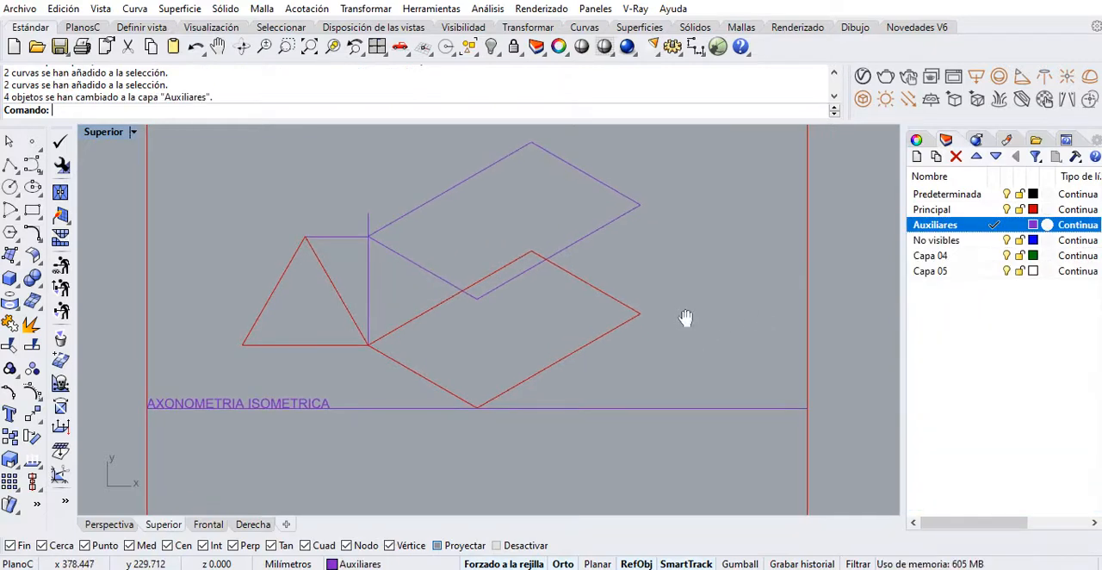
{"action": "left_click", "coordinate": [11, 165]}
{"action": "left_click", "coordinate": [476, 298]}
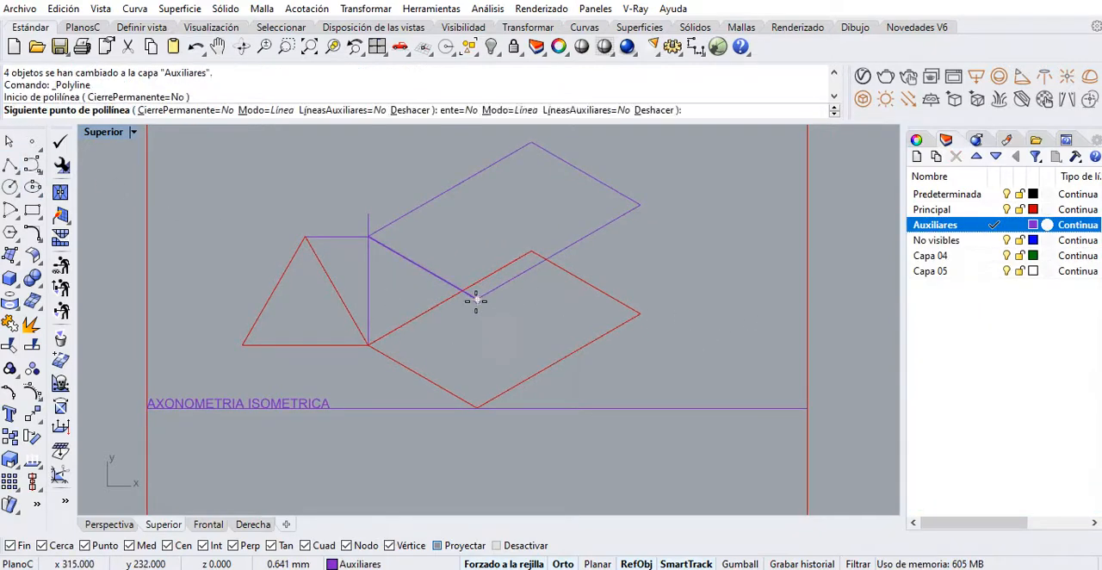
{"action": "left_click", "coordinate": [477, 406]}
{"action": "key", "text": "Return"}
{"action": "key", "text": "Return"}
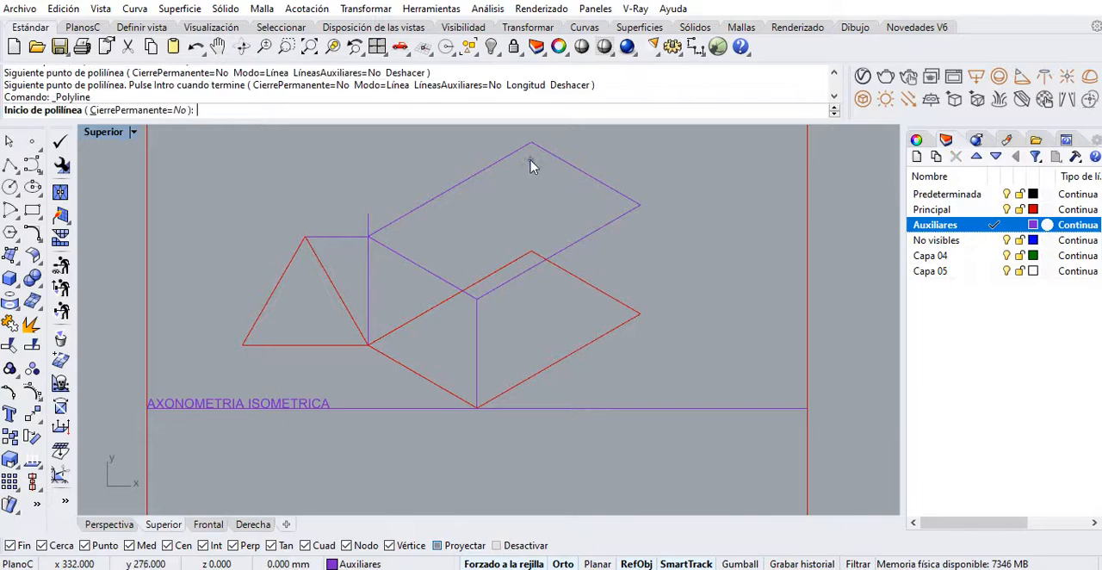
{"action": "left_click", "coordinate": [531, 143]}
{"action": "left_click", "coordinate": [531, 251]}
{"action": "key", "text": "Return"}
{"action": "key", "text": "Return"}
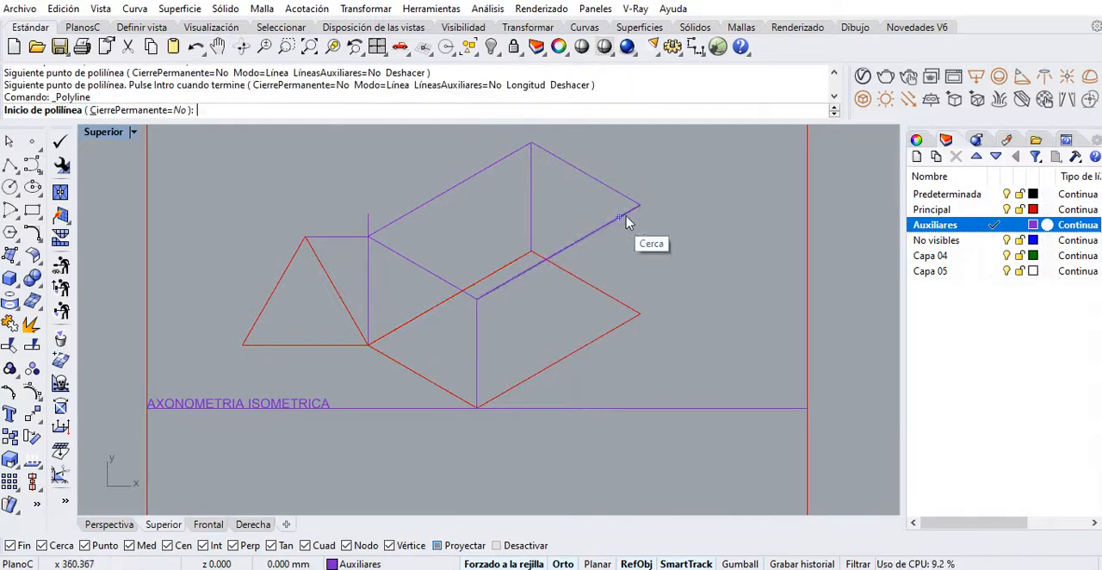
{"action": "left_click", "coordinate": [639, 205]}
{"action": "left_click", "coordinate": [639, 314]}
{"action": "key", "text": "Return"}
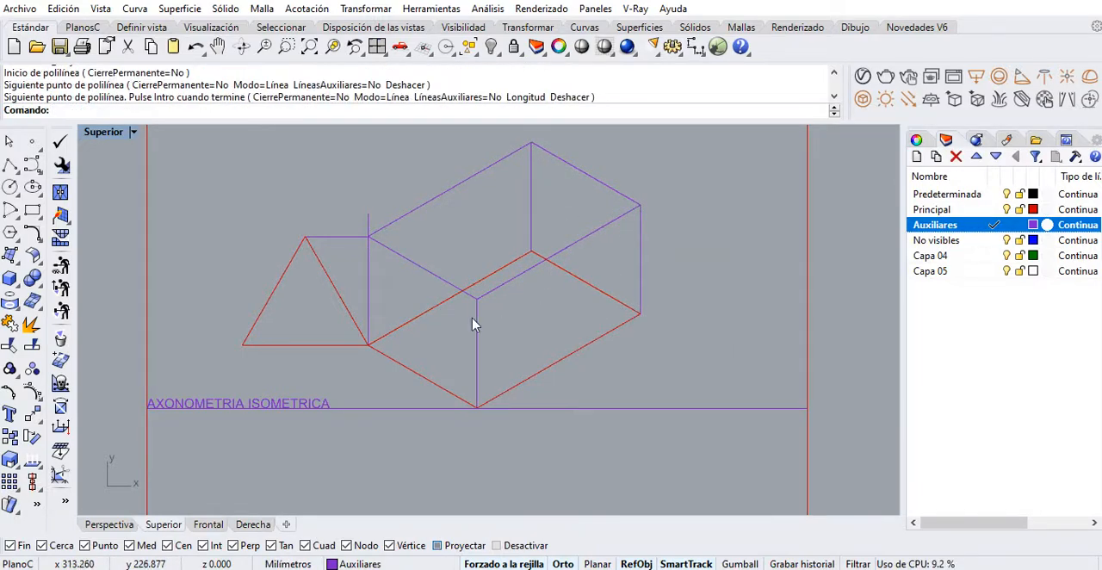
On the Principal layer, draw the front triangle's two sloping edges from the base corners to the midpoint of the box's upper front edge
{"action": "right_click_drag", "start_coordinate": [439, 310], "coordinate": [414, 332]}
{"action": "left_click", "coordinate": [9, 166]}
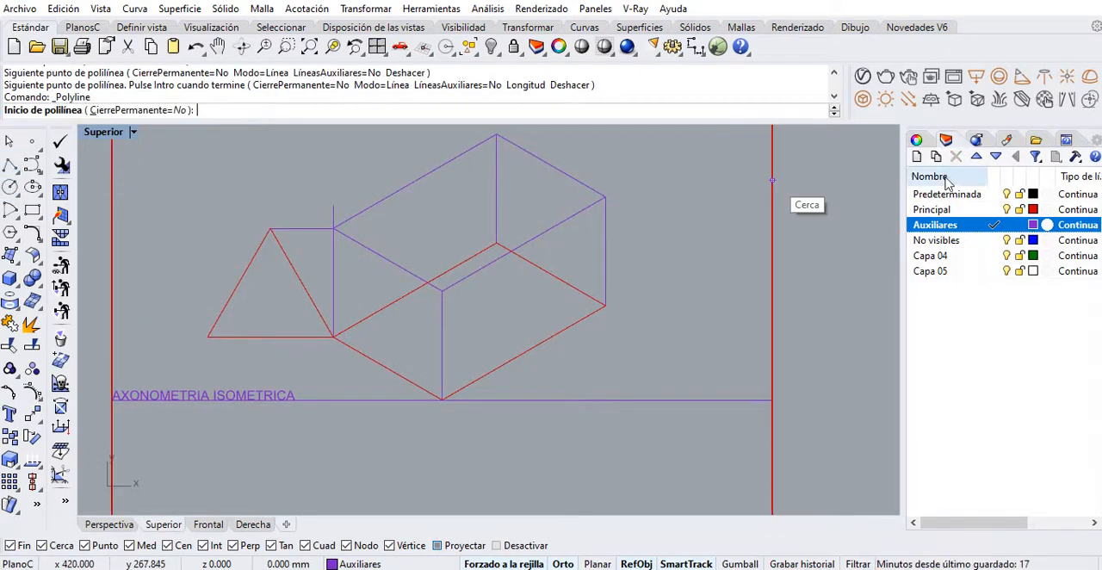
{"action": "left_click", "coordinate": [994, 209]}
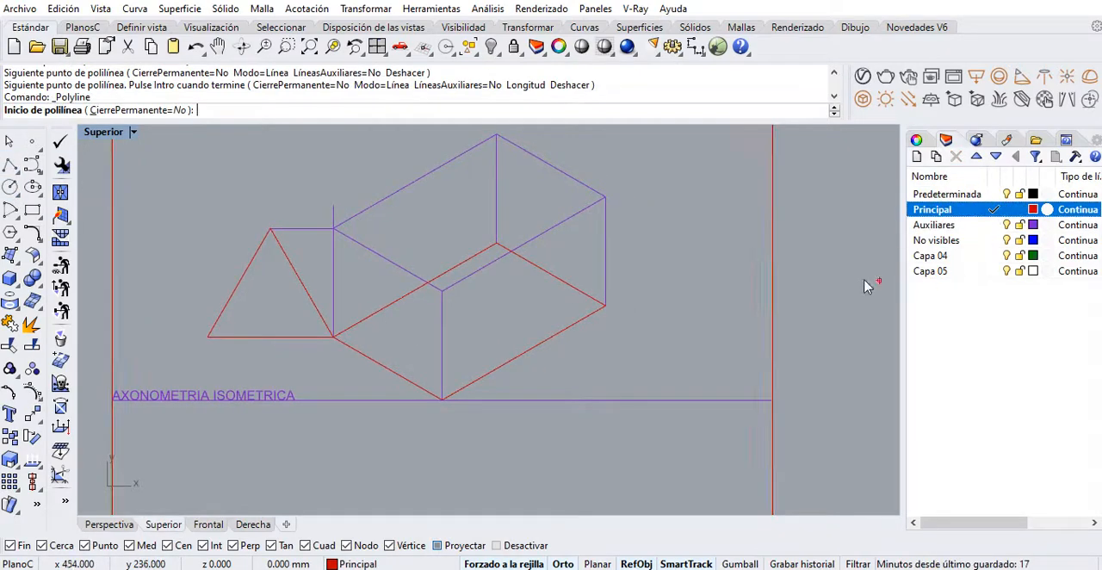
{"action": "left_click", "coordinate": [334, 336]}
{"action": "left_click", "coordinate": [389, 267]}
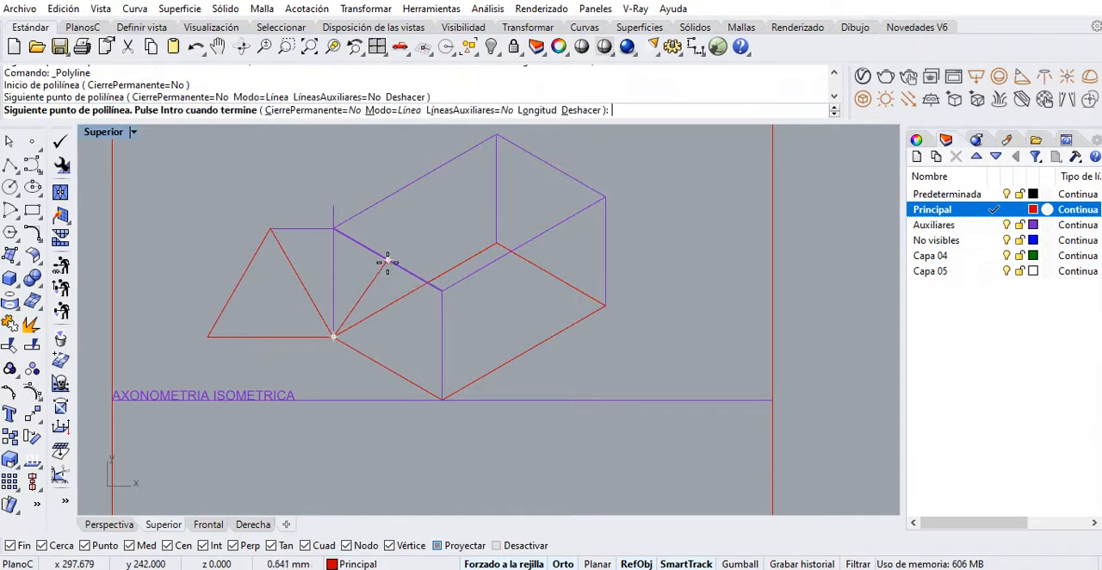
{"action": "left_click", "coordinate": [441, 396]}
{"action": "key", "text": "Return"}
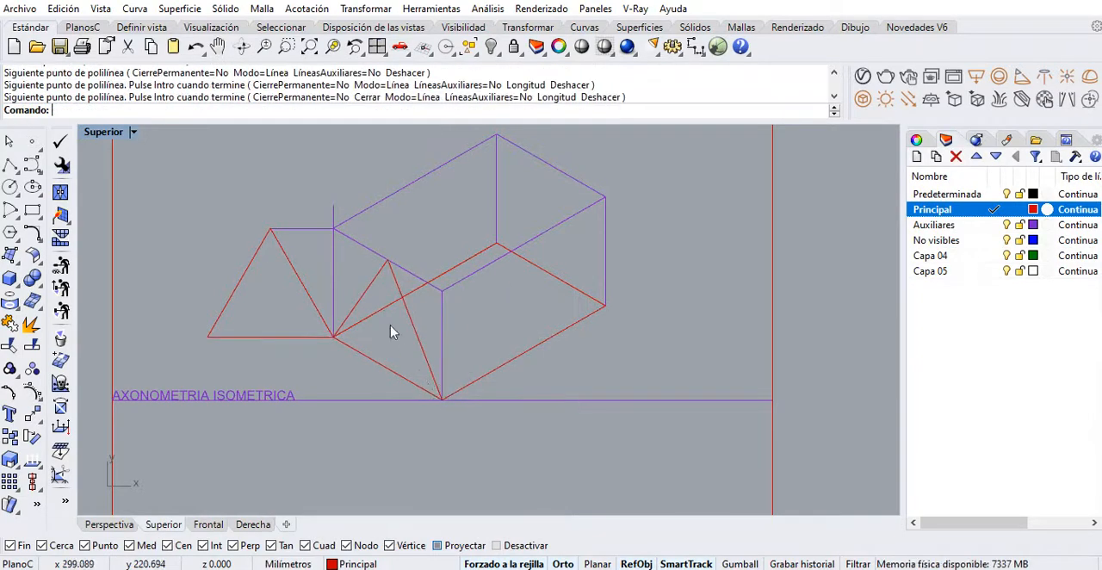
Draw the 60 mm ridge line from the isometric front triangle's apex to the midpoint of the box's upper rear edge
{"action": "scroll", "coordinate": [385, 310], "scroll_direction": "up", "scroll_amount": 1}
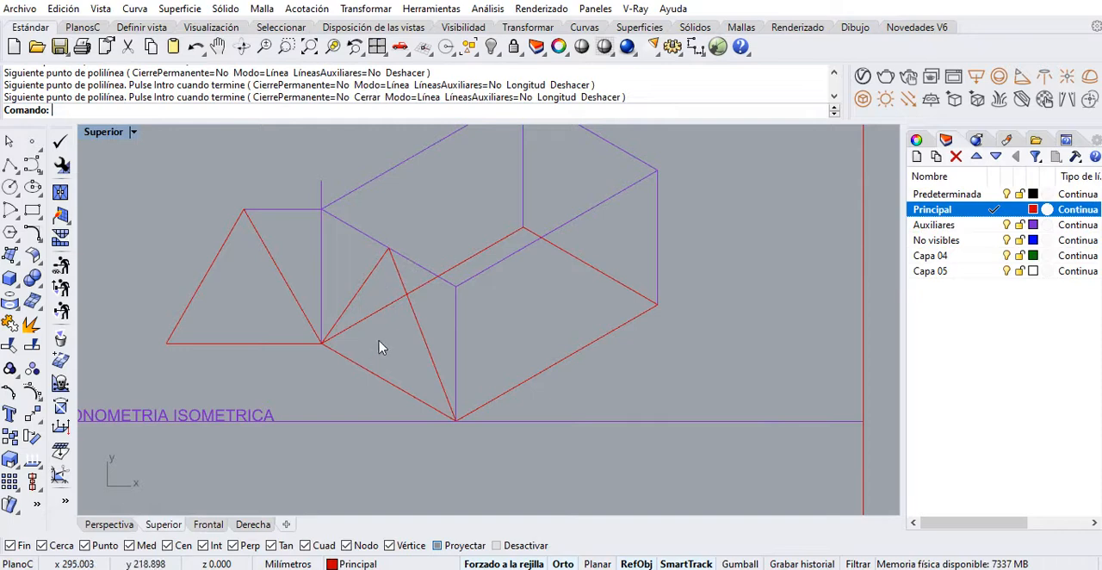
{"action": "scroll", "coordinate": [407, 340], "scroll_direction": "up", "scroll_amount": 3}
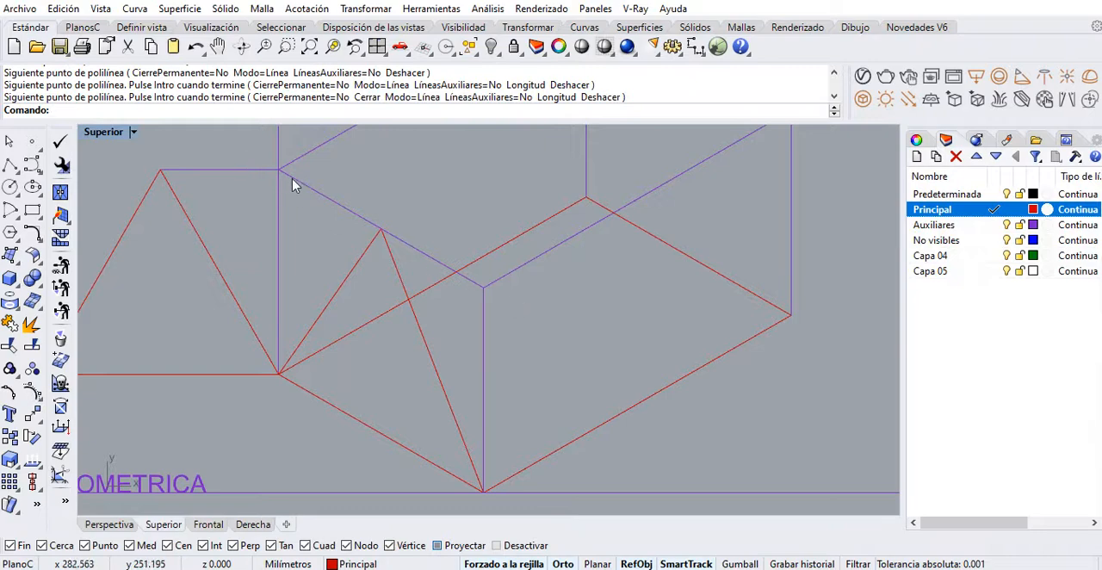
{"action": "right_click_drag", "start_coordinate": [251, 265], "coordinate": [331, 272]}
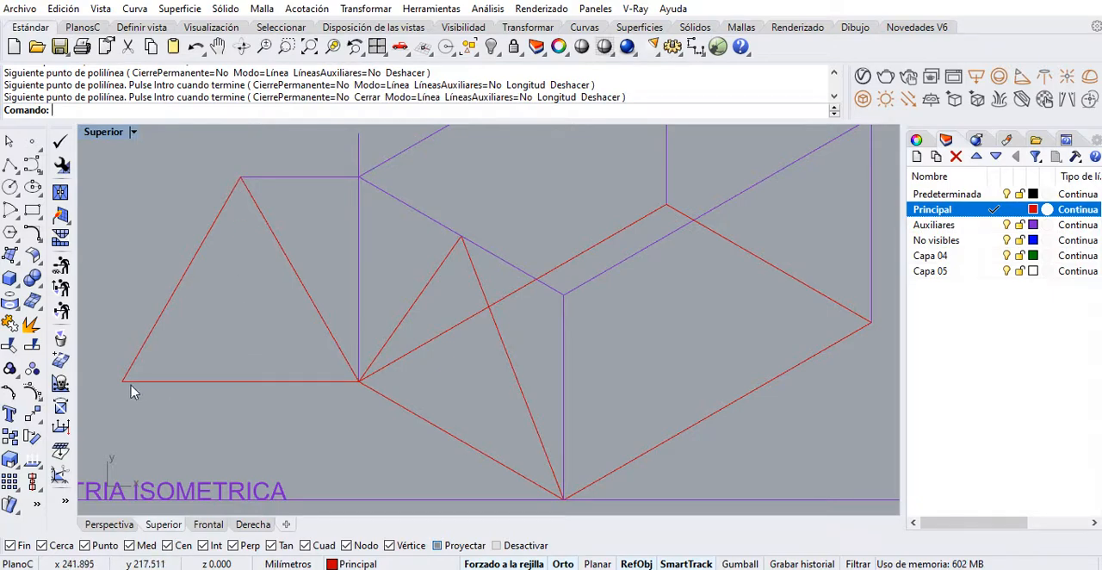
{"action": "scroll", "coordinate": [376, 356], "scroll_direction": "down", "scroll_amount": 3}
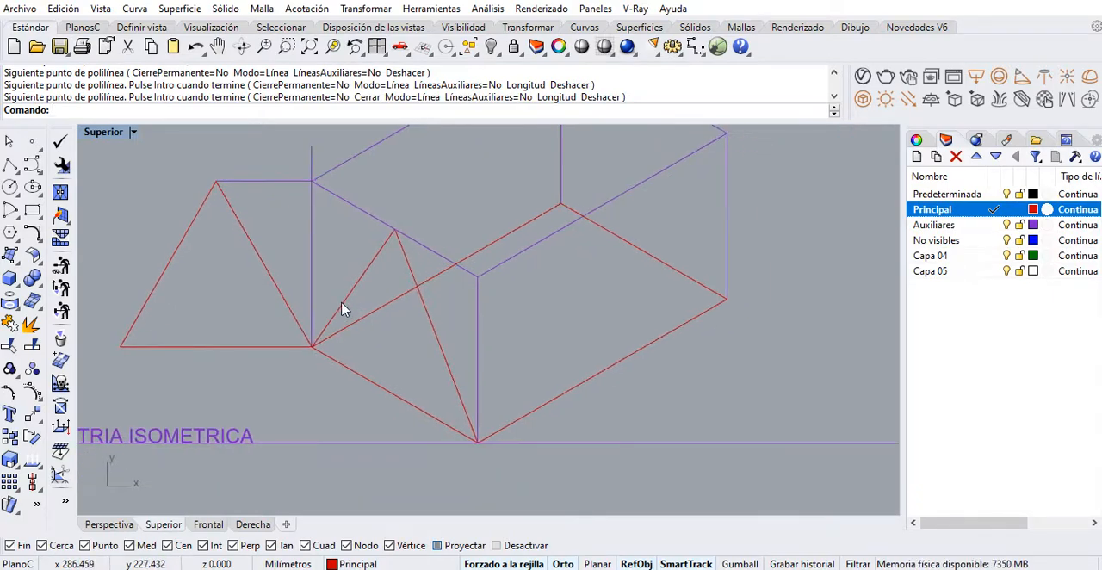
{"action": "right_click_drag", "start_coordinate": [368, 303], "coordinate": [298, 344]}
{"action": "key", "text": "Return"}
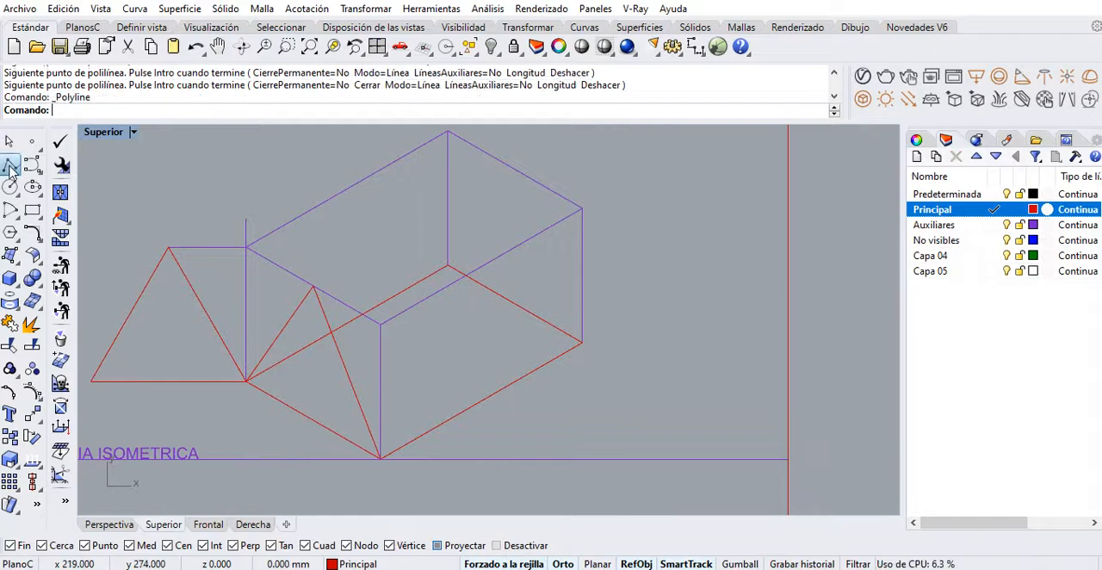
{"action": "left_click", "coordinate": [314, 287]}
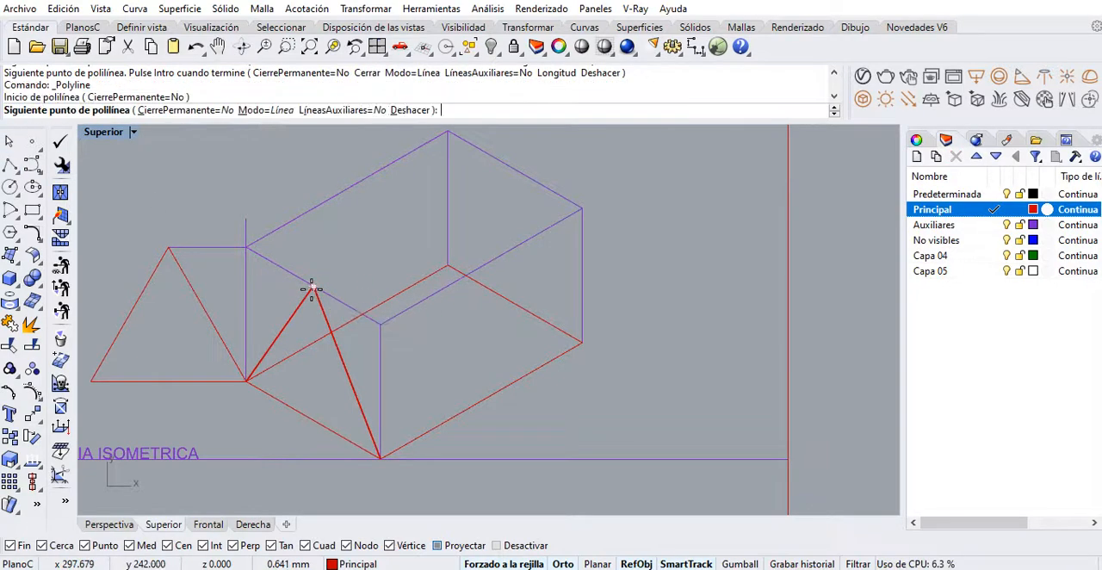
{"action": "left_click", "coordinate": [510, 170]}
{"action": "key", "text": "Return"}
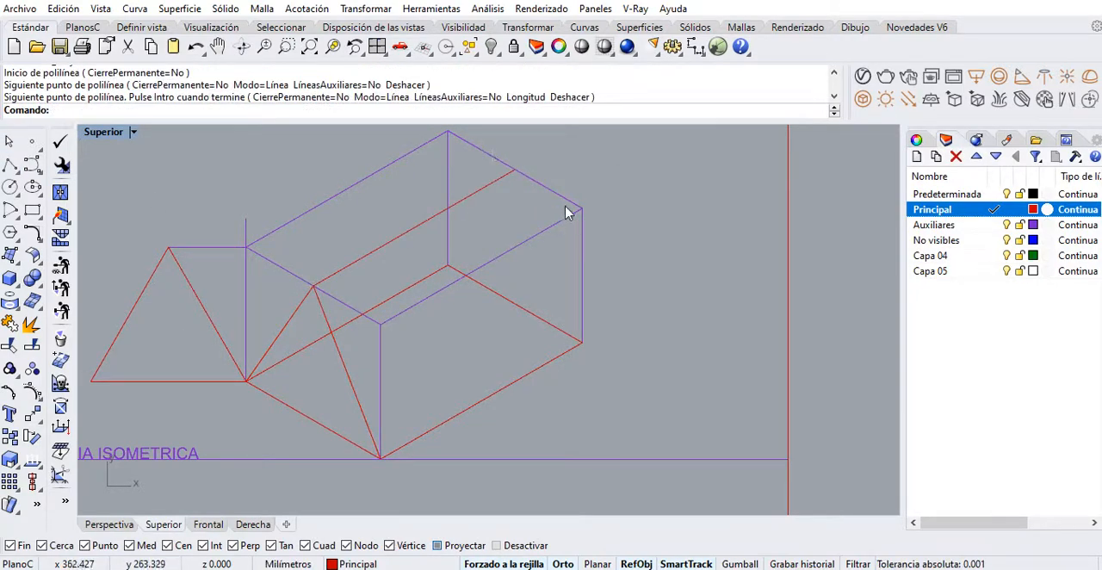
Draw the rear sloping edge from the ridge's far end down to the base's right corner
{"action": "right_click_drag", "start_coordinate": [515, 170], "coordinate": [516, 189]}
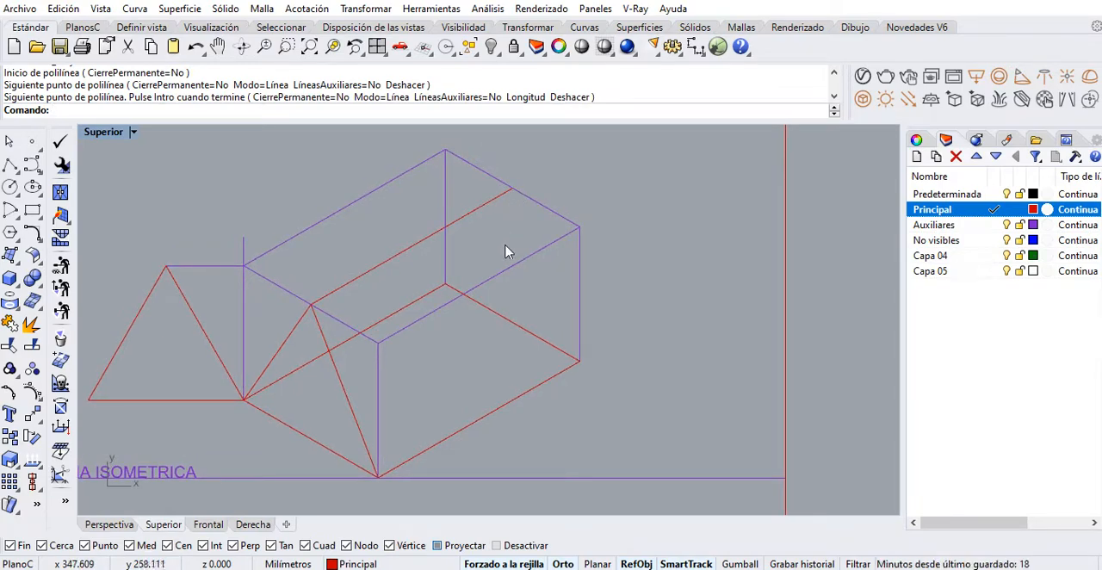
{"action": "right_click_drag", "start_coordinate": [506, 251], "coordinate": [484, 252]}
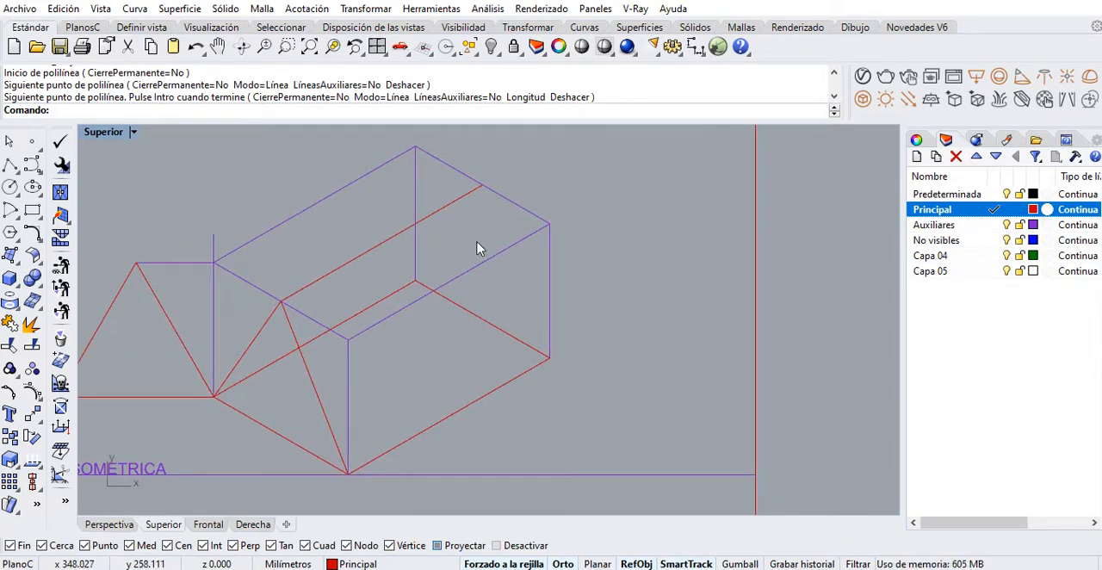
{"action": "right_click", "coordinate": [480, 249]}
{"action": "left_click", "coordinate": [482, 185]}
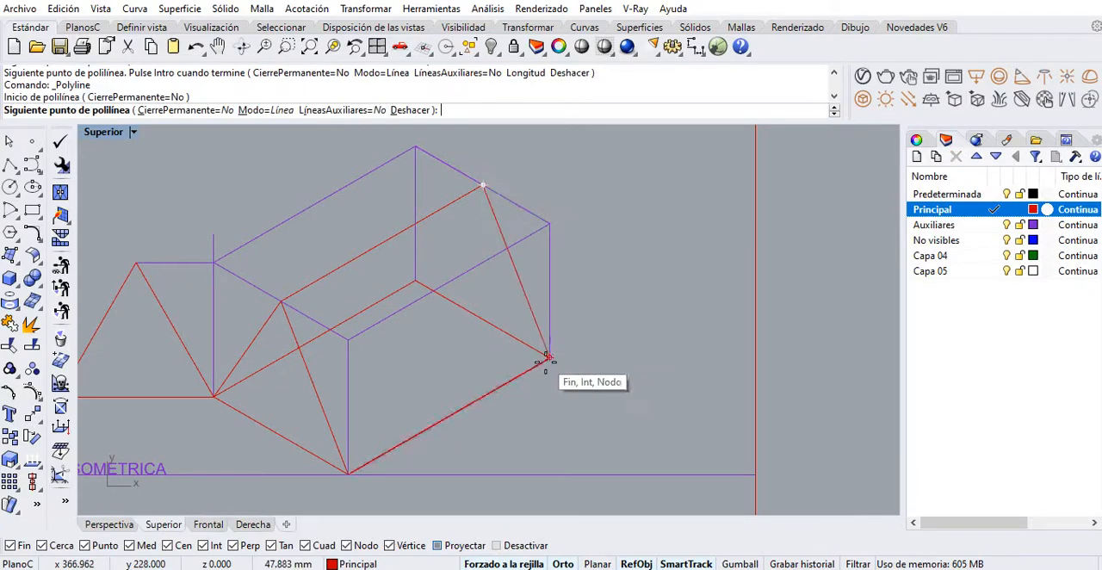
{"action": "left_click", "coordinate": [549, 357]}
{"action": "right_click", "coordinate": [552, 367]}
Move the two hidden base edges meeting at the rear corner to the No visibles layer
{"action": "left_click", "coordinate": [532, 348]}
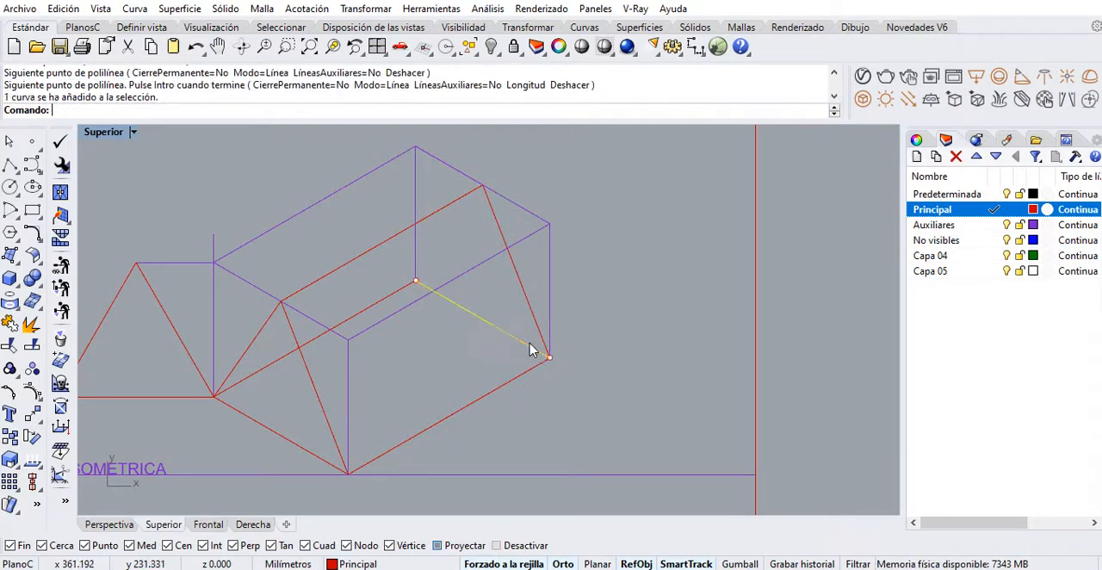
{"action": "left_click", "coordinate": [385, 302], "text": "shift"}
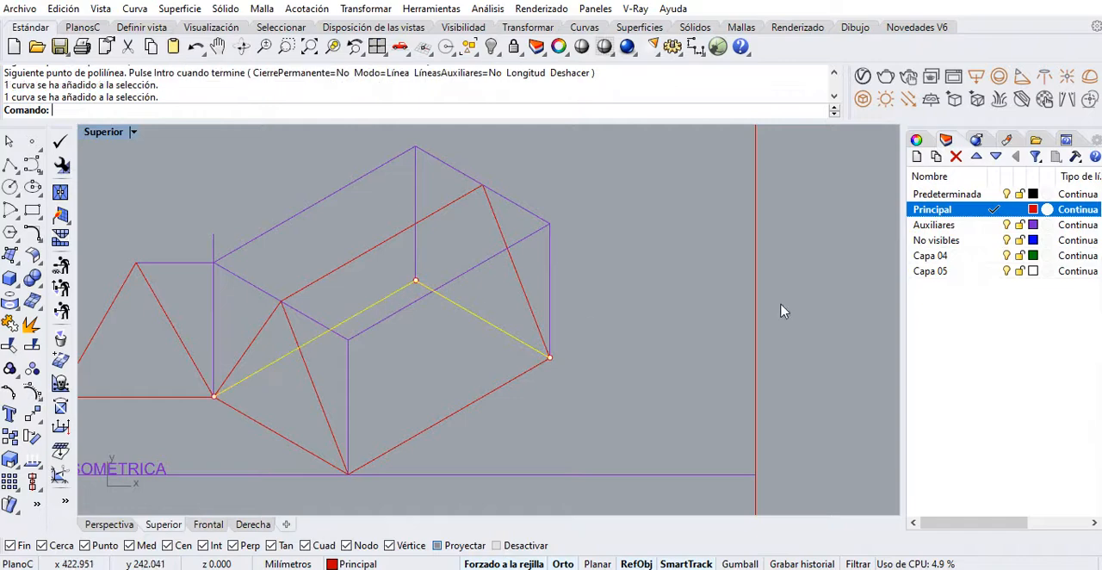
{"action": "right_click", "coordinate": [947, 250]}
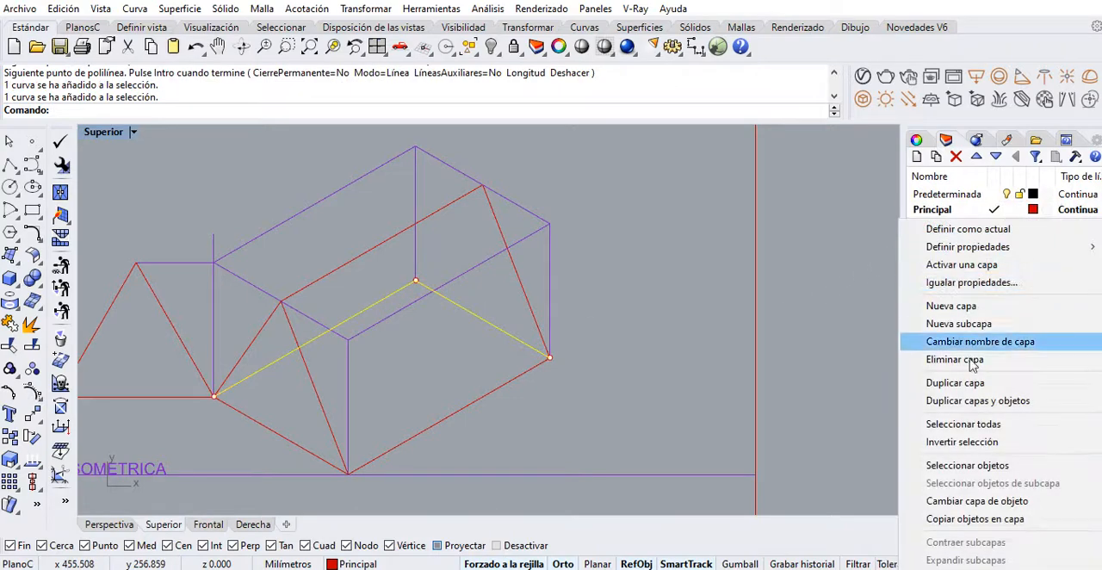
{"action": "left_click", "coordinate": [977, 494]}
{"action": "left_click", "coordinate": [735, 286]}
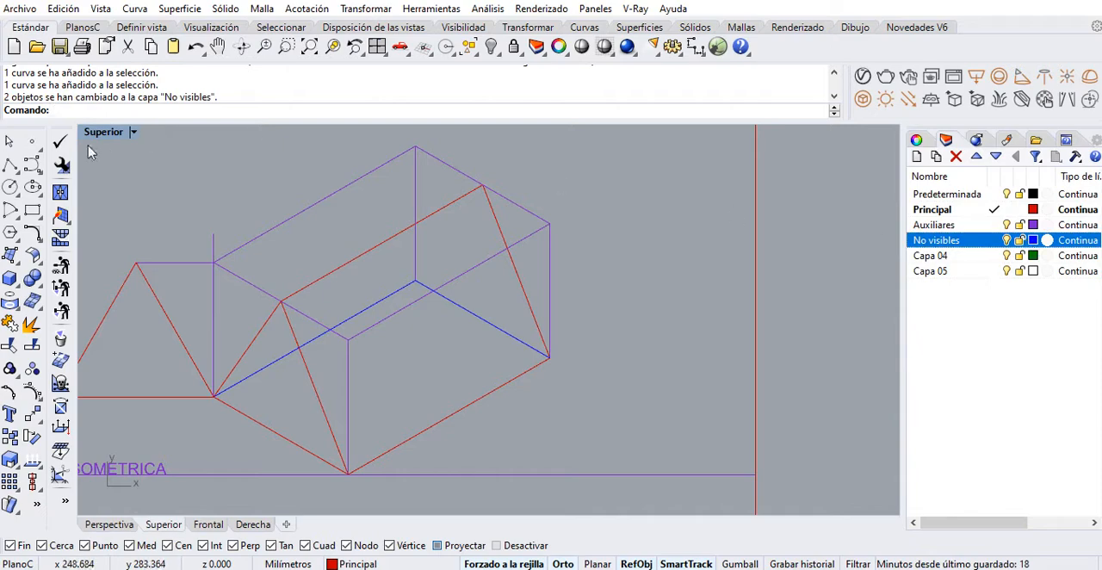
On the No visibles layer, draw the rear sloping edge from the base's hidden rear corner to the ridge's far end
{"action": "left_click", "coordinate": [10, 165]}
{"action": "left_click", "coordinate": [994, 241]}
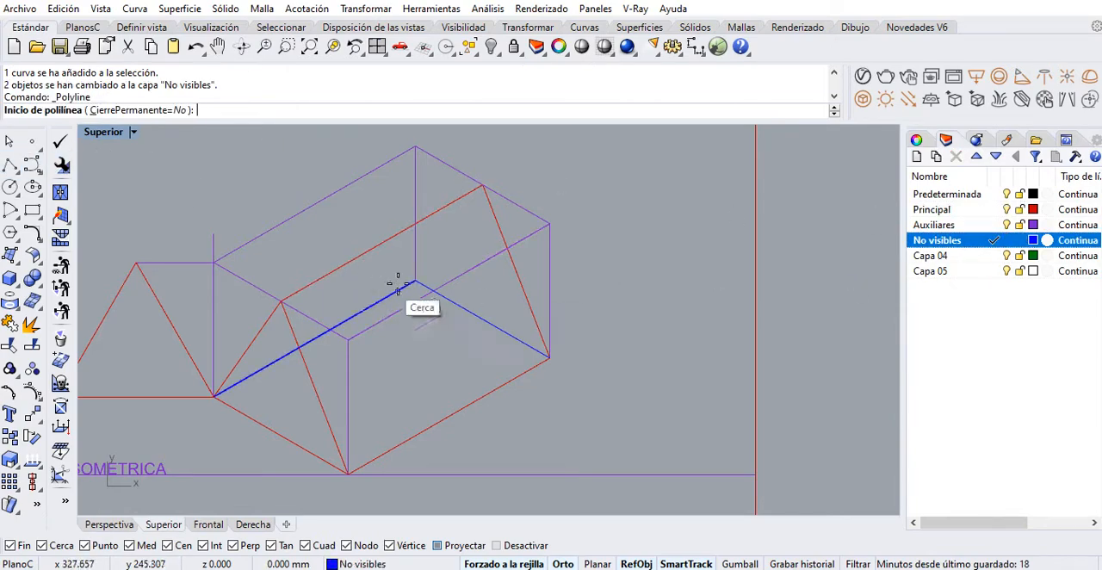
{"action": "left_click", "coordinate": [416, 279]}
{"action": "left_click", "coordinate": [476, 183]}
{"action": "key", "text": "Return"}
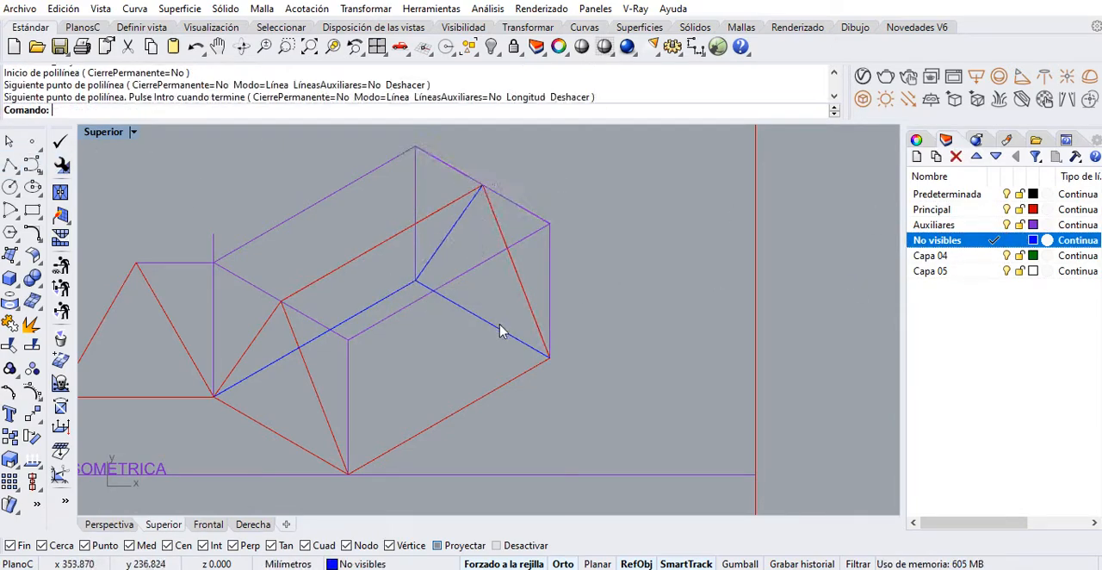
{"action": "scroll", "coordinate": [515, 290], "scroll_direction": "down", "scroll_amount": 2}
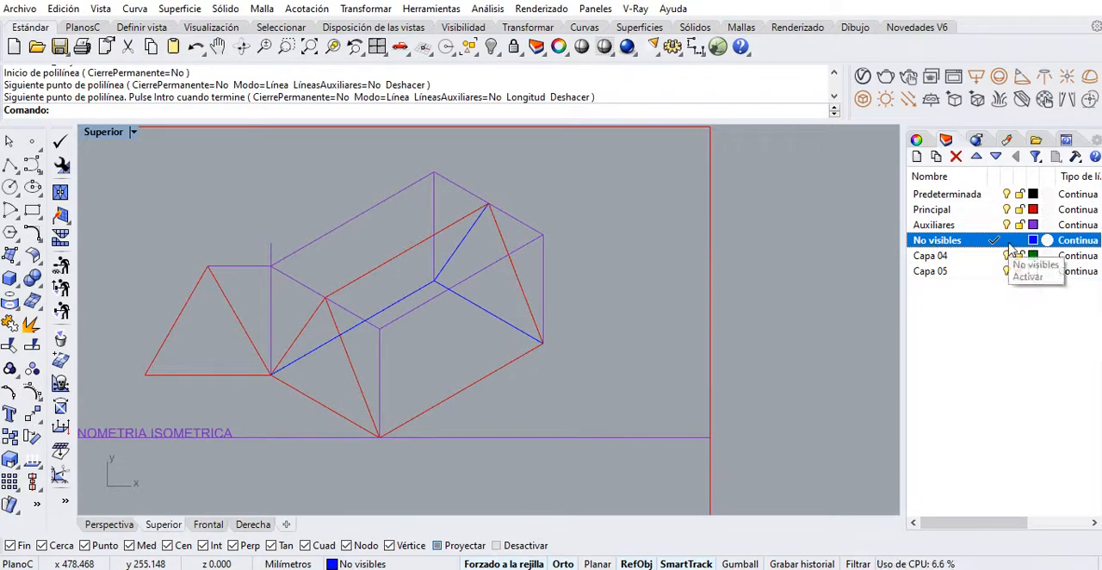
Shorten the overlong vertical auxiliary line so its upper end meets the box's upper left corner
{"action": "scroll", "coordinate": [413, 288], "scroll_direction": "up", "scroll_amount": 3}
{"action": "scroll", "coordinate": [360, 215], "scroll_direction": "up", "scroll_amount": 1}
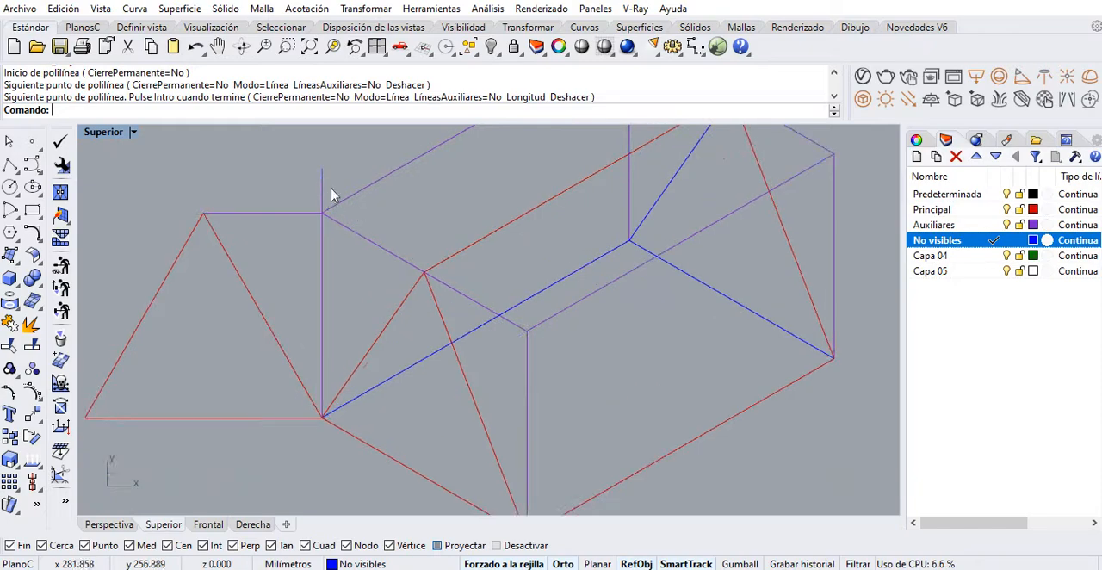
{"action": "left_click", "coordinate": [320, 182]}
{"action": "left_click_drag", "start_coordinate": [322, 170], "coordinate": [322, 213]}
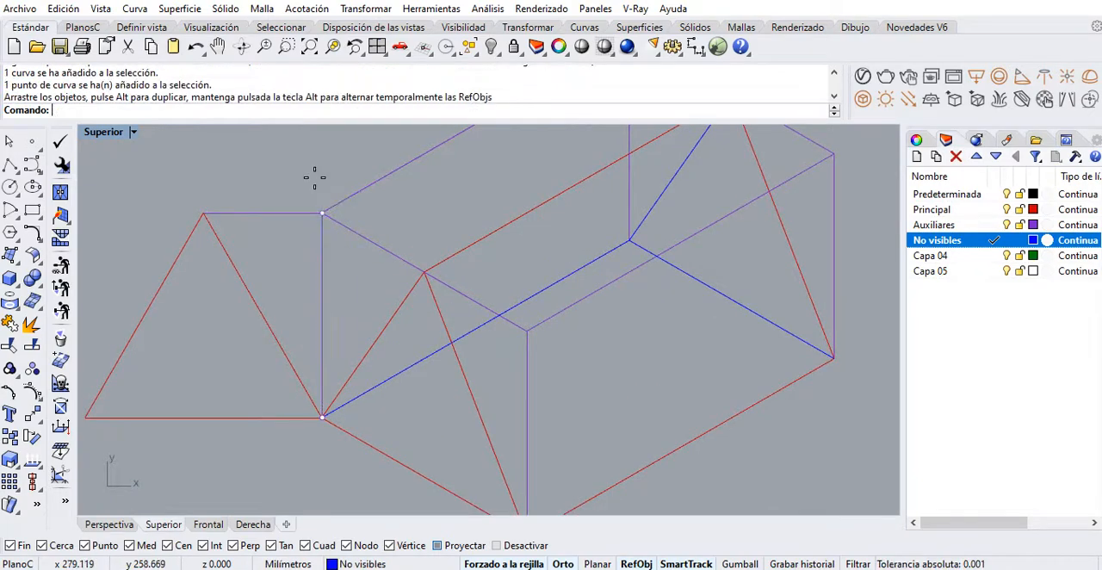
{"action": "scroll", "coordinate": [312, 181], "scroll_direction": "down", "scroll_amount": 4}
{"action": "scroll", "coordinate": [303, 202], "scroll_direction": "up", "scroll_amount": 4}
{"action": "left_click", "coordinate": [267, 235]}
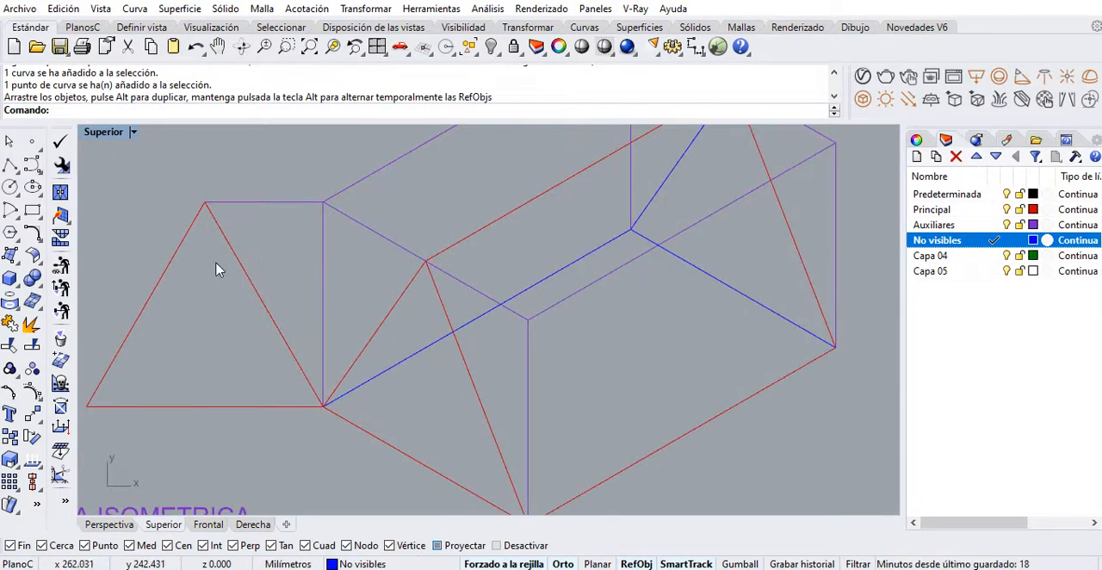
Move the flat reference triangle beside the isometric drawing to the Auxiliares layer
{"action": "scroll", "coordinate": [239, 287], "scroll_direction": "down", "scroll_amount": 4}
{"action": "right_click_drag", "start_coordinate": [306, 322], "coordinate": [265, 376]}
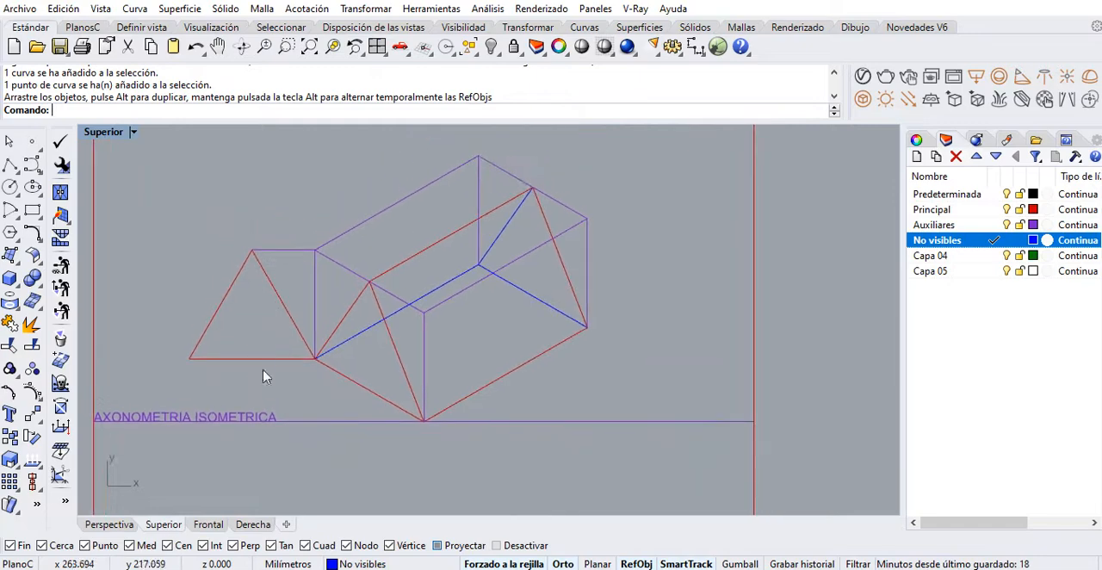
{"action": "left_click_drag", "start_coordinate": [261, 379], "coordinate": [203, 257]}
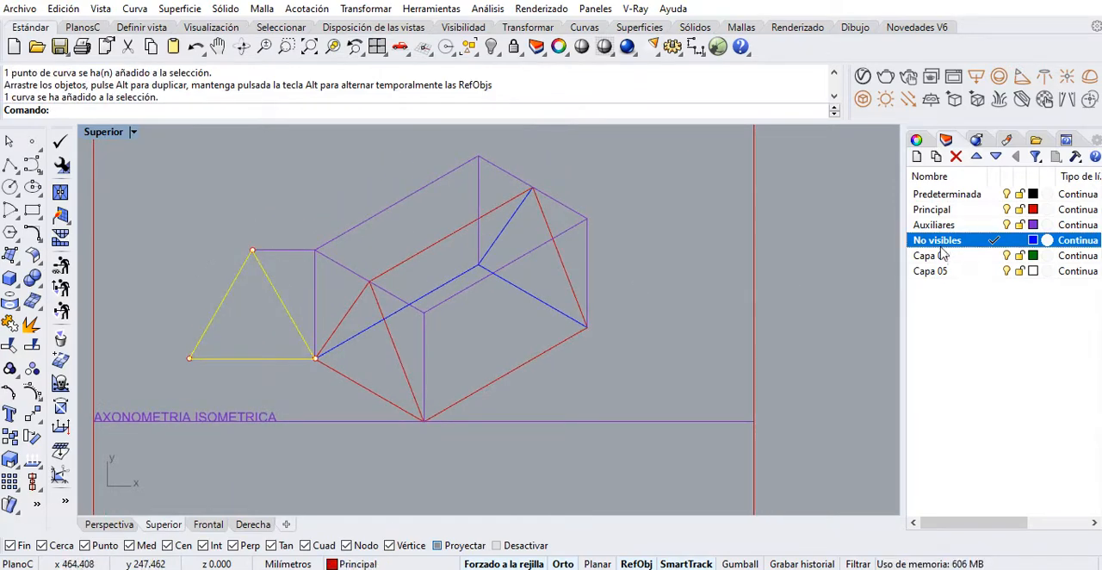
{"action": "right_click", "coordinate": [964, 229]}
{"action": "left_click", "coordinate": [967, 493]}
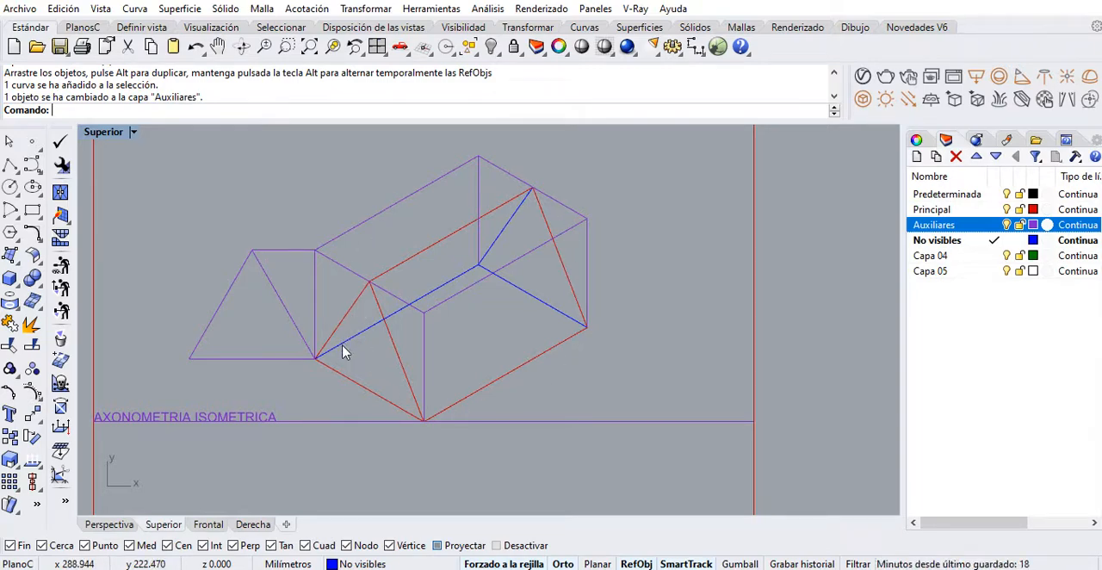
Copy the front view's triangle by its right base corner to the midpoint of the AXONOMETRIA SOBRE PLANO FRONTAL baseline
{"action": "right_click_drag", "start_coordinate": [353, 346], "coordinate": [382, 315]}
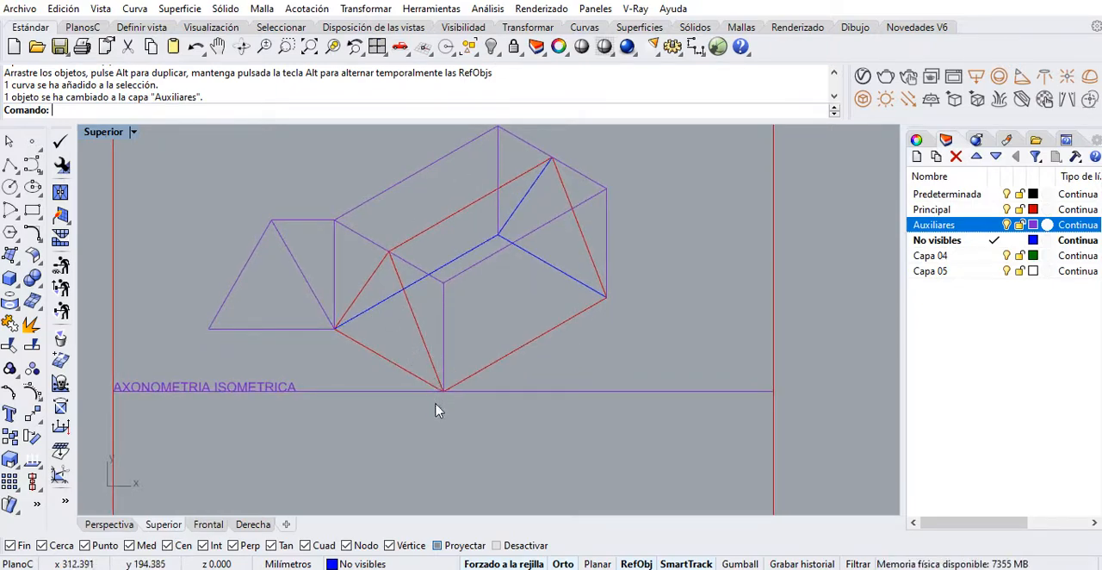
{"action": "mouse_move", "coordinate": [435, 410]}
{"action": "right_mouse_down"}
{"action": "mouse_move", "coordinate": [485, 270]}
{"action": "mouse_move", "coordinate": [476, 156]}
{"action": "right_mouse_up"}
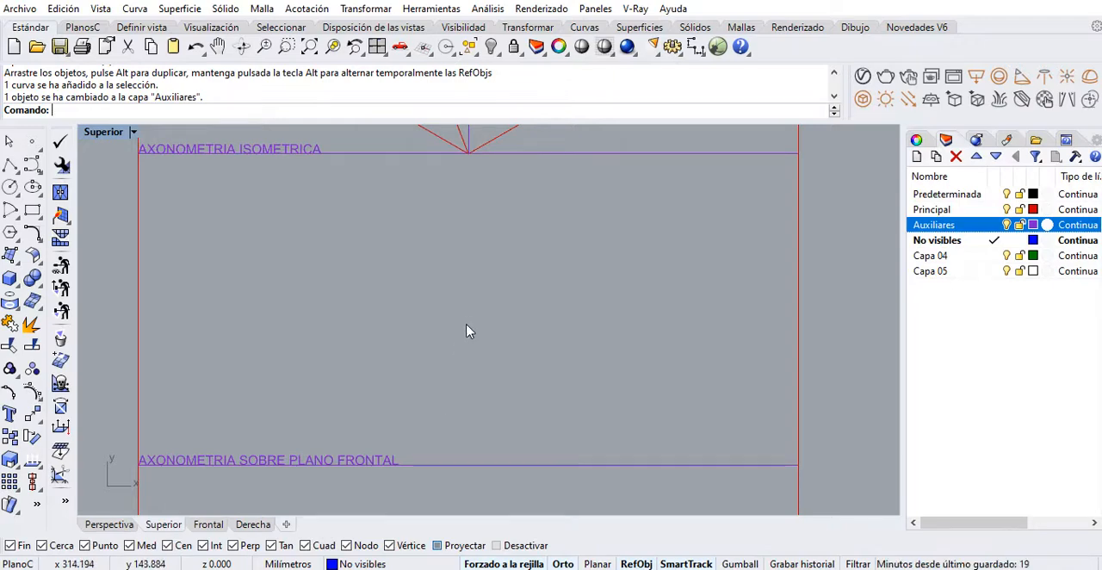
{"action": "scroll", "coordinate": [468, 344], "scroll_direction": "down", "scroll_amount": 3}
{"action": "mouse_move", "coordinate": [418, 278]}
{"action": "right_mouse_down"}
{"action": "mouse_move", "coordinate": [424, 263]}
{"action": "mouse_move", "coordinate": [603, 203]}
{"action": "right_mouse_up"}
{"action": "left_click", "coordinate": [194, 264]}
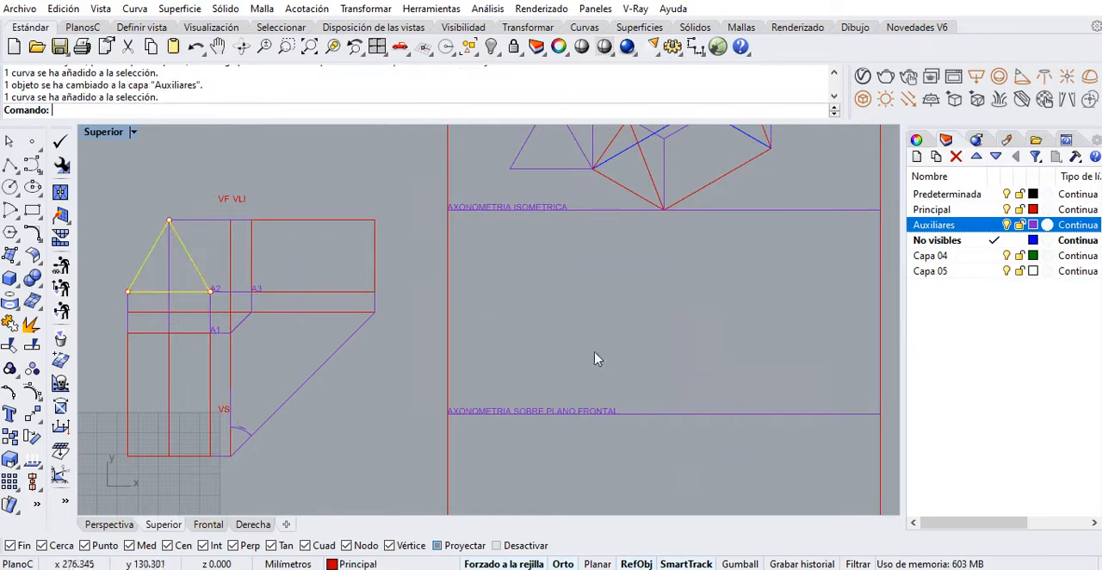
{"action": "right_click_drag", "start_coordinate": [595, 356], "coordinate": [565, 328]}
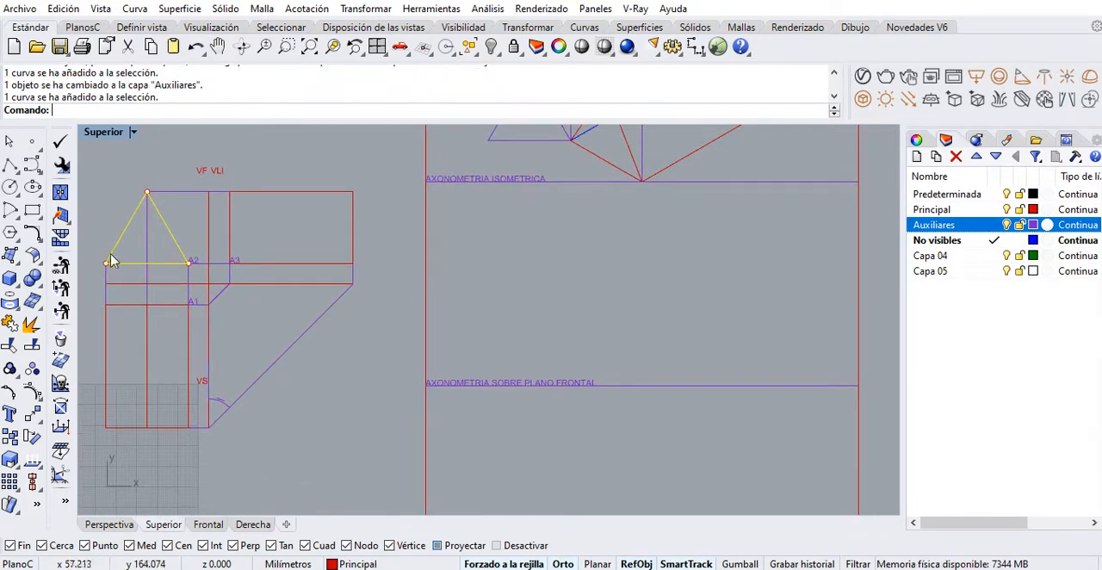
{"action": "left_click", "coordinate": [11, 437]}
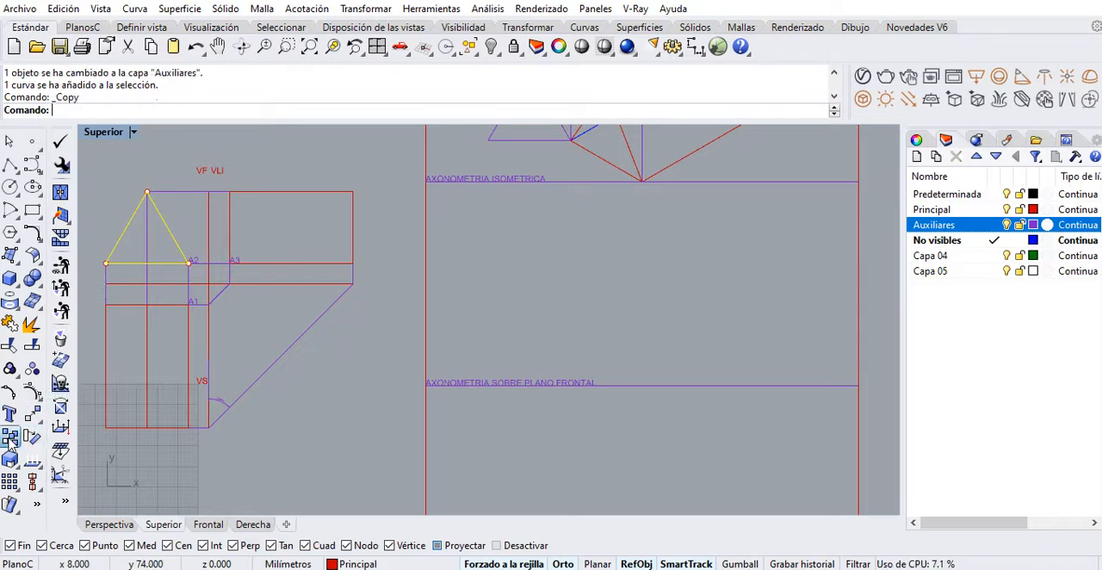
{"action": "left_click", "coordinate": [186, 262]}
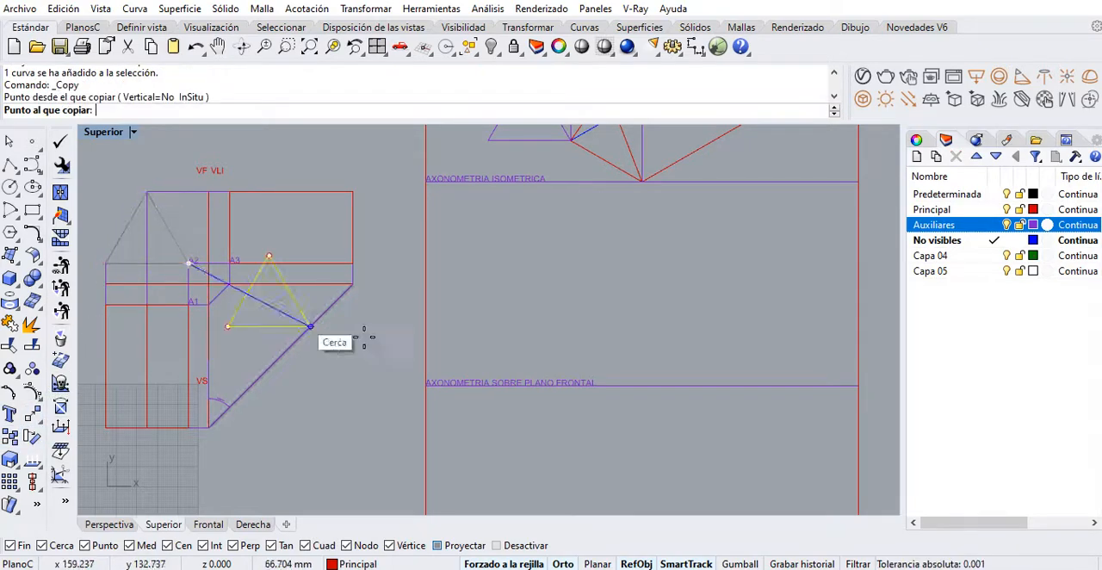
{"action": "left_click", "coordinate": [642, 385]}
{"action": "key", "text": "Return"}
{"action": "scroll", "coordinate": [634, 435], "scroll_direction": "up", "scroll_amount": 2}
{"action": "right_click_drag", "start_coordinate": [634, 435], "coordinate": [591, 447]}
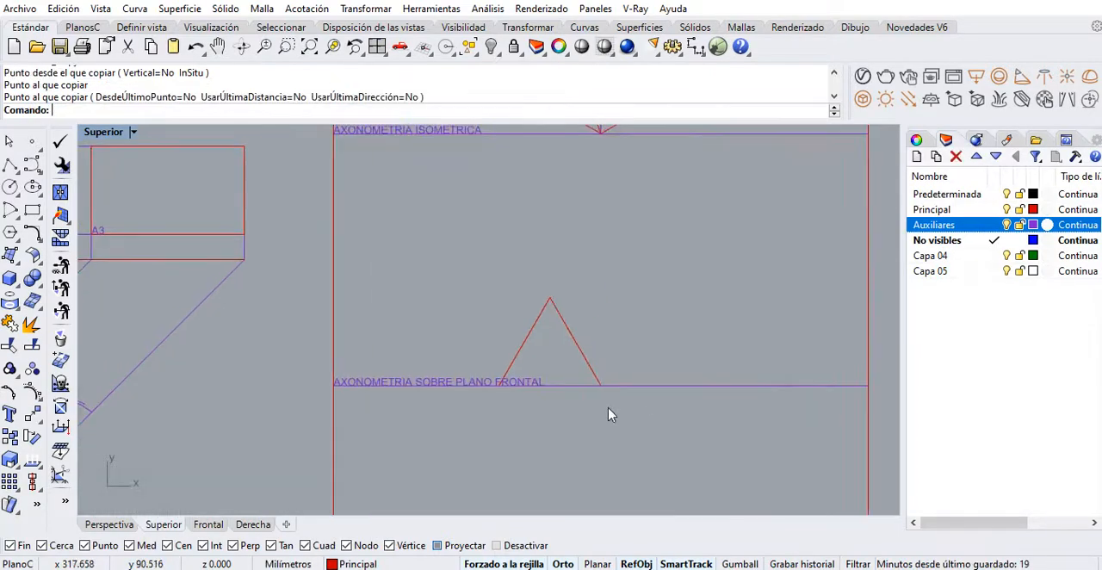
On the Principal layer, draw a 60 mm horizontal line along the baseline, starting at the copied triangle's right base corner
{"action": "left_click", "coordinate": [588, 362]}
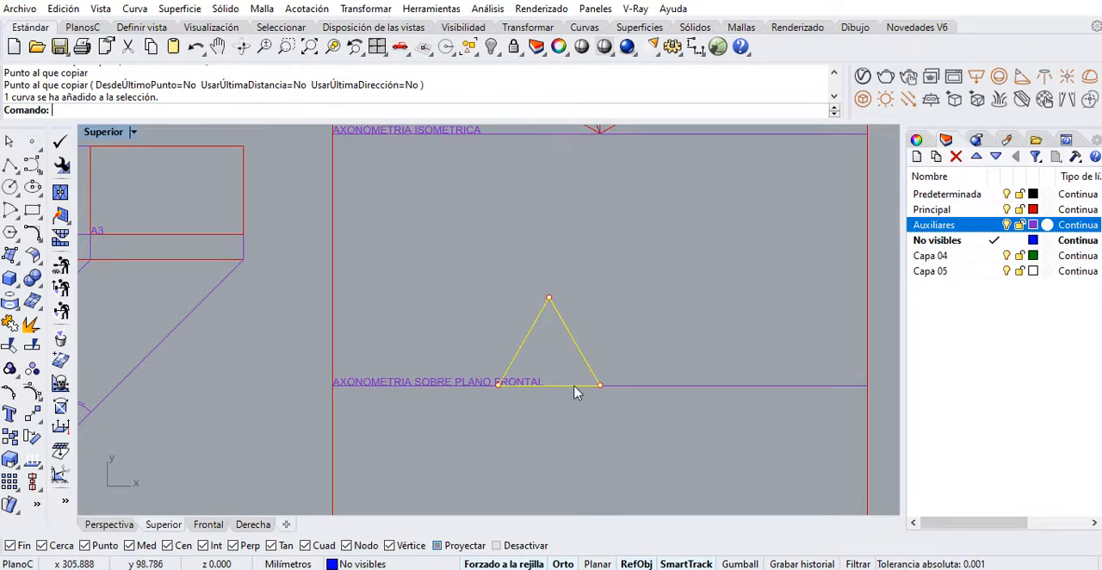
{"action": "right_click_drag", "start_coordinate": [570, 386], "coordinate": [441, 368]}
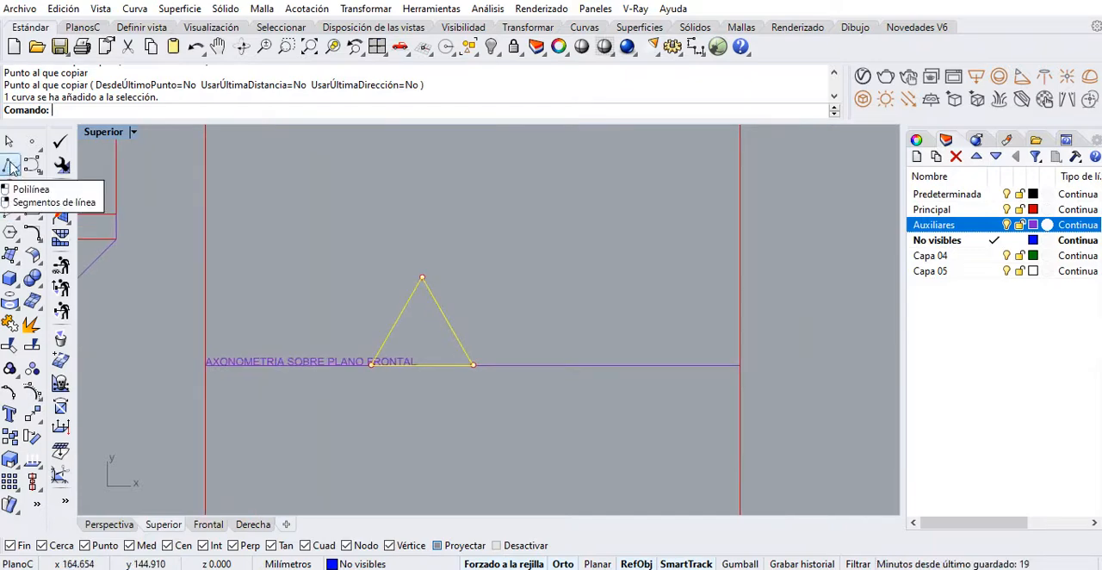
{"action": "left_click", "coordinate": [10, 165]}
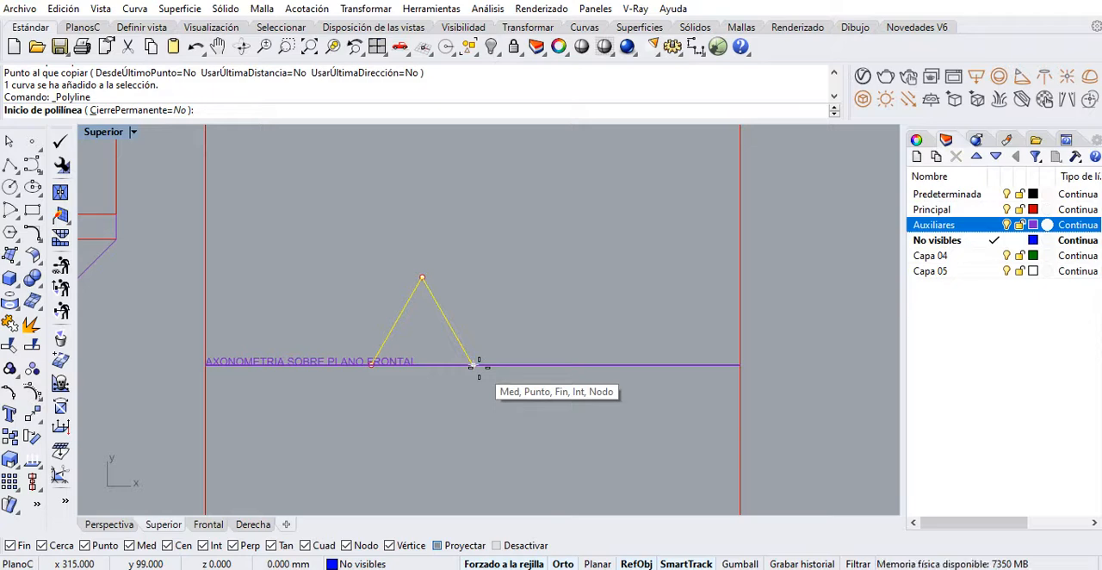
{"action": "left_click", "coordinate": [995, 209]}
{"action": "left_click", "coordinate": [477, 365]}
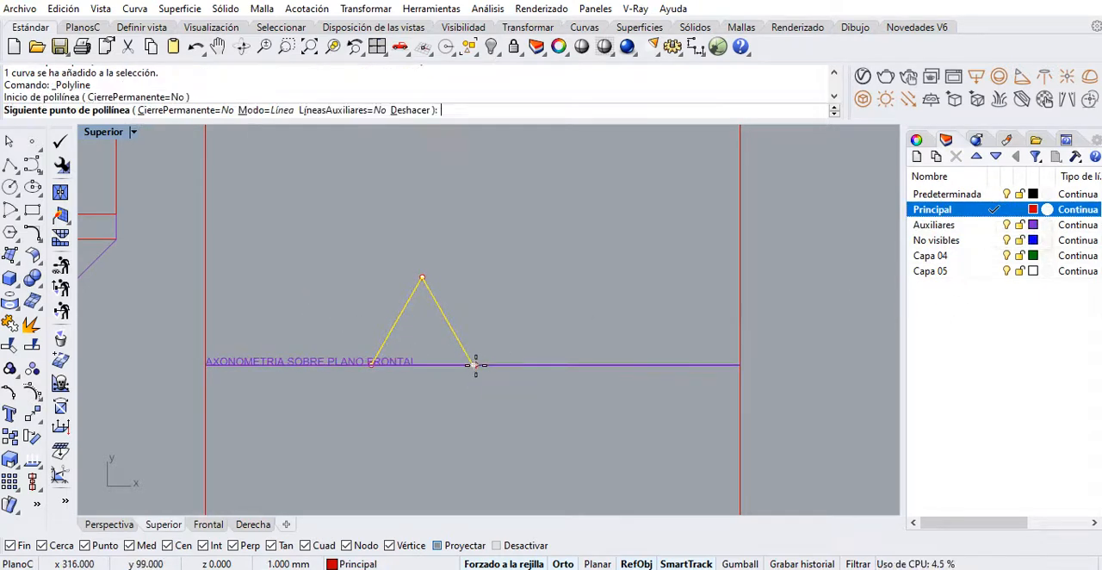
{"action": "scroll", "coordinate": [603, 365], "scroll_direction": "down", "scroll_amount": 1}
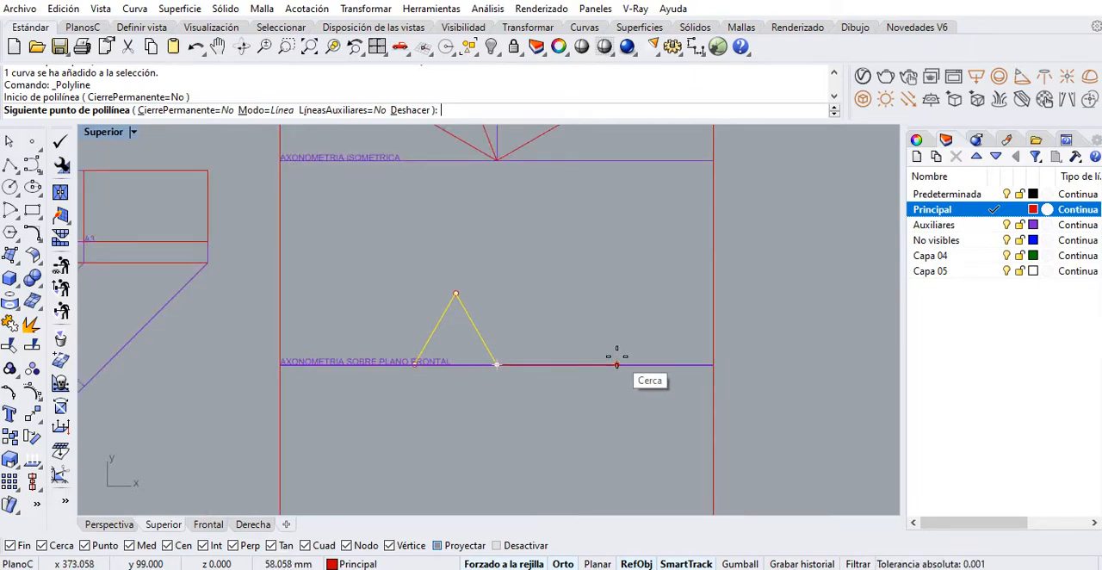
{"action": "type", "text": "60"}
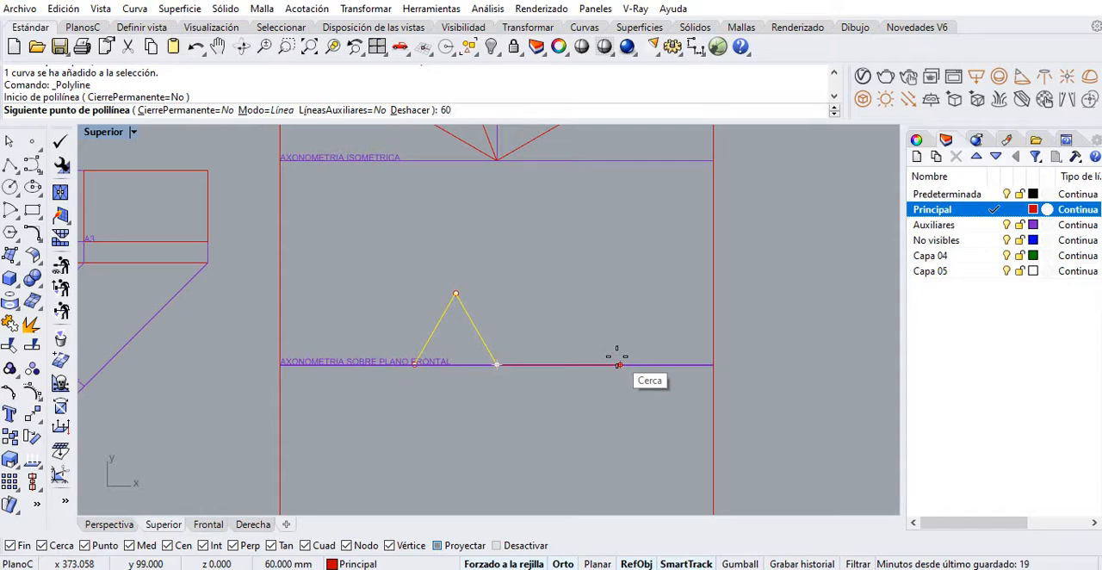
{"action": "key", "text": "Return"}
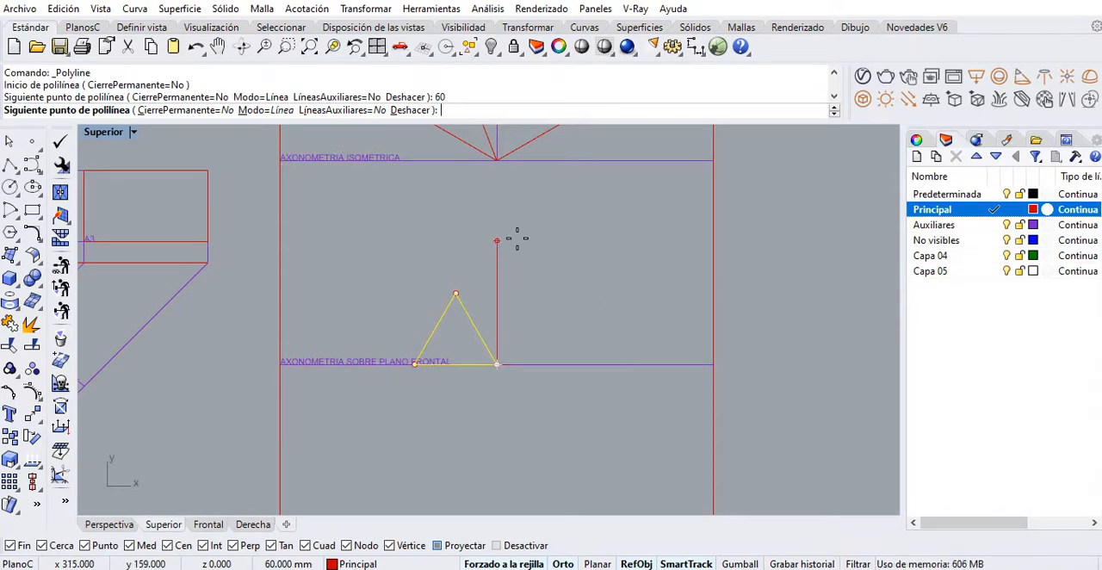
{"action": "left_click", "coordinate": [631, 295]}
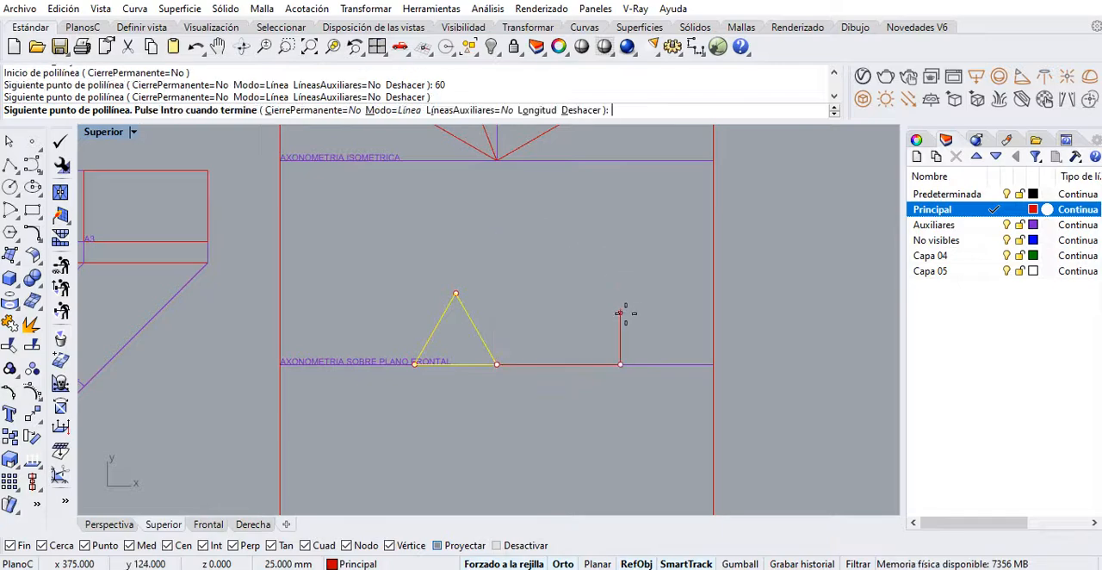
{"action": "key", "text": "Escape"}
Rotate the 60 mm line by 45° about the triangle's right base corner
{"action": "mouse_move", "coordinate": [574, 368]}
{"action": "right_mouse_down"}
{"action": "mouse_move", "coordinate": [597, 348]}
{"action": "mouse_move", "coordinate": [564, 367]}
{"action": "right_mouse_up"}
{"action": "left_click", "coordinate": [606, 350]}
{"action": "left_click", "coordinate": [648, 384]}
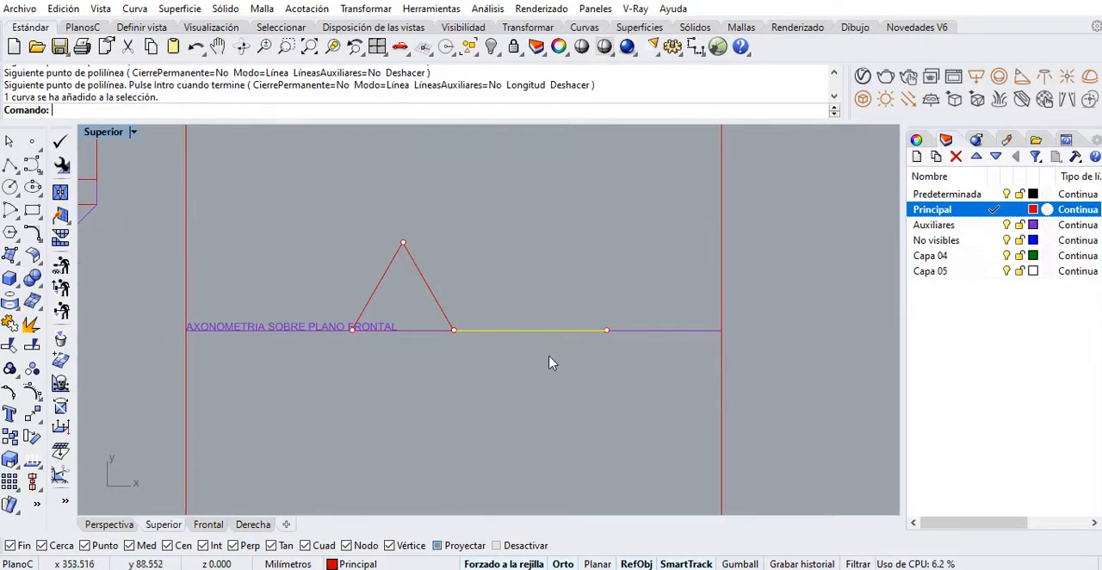
{"action": "key", "text": "Delete"}
{"action": "left_click", "coordinate": [482, 336]}
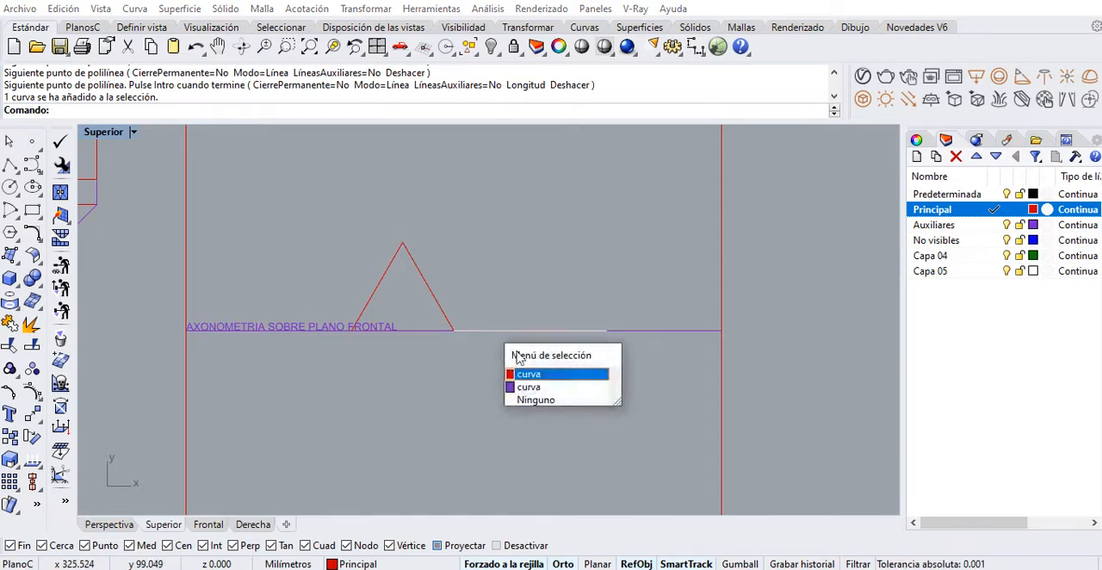
{"action": "left_click", "coordinate": [538, 375]}
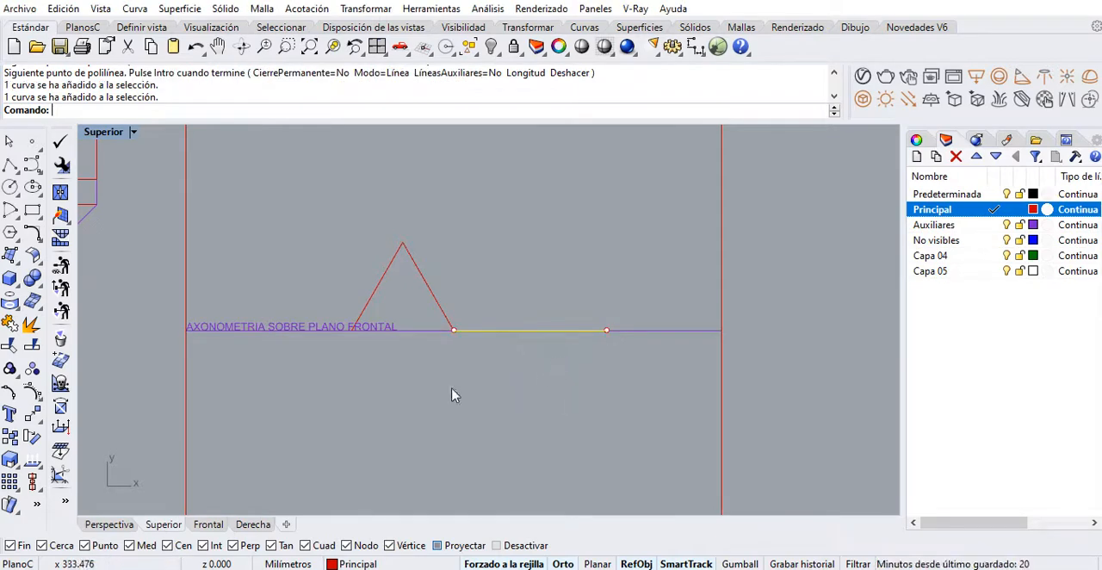
{"action": "left_click", "coordinate": [31, 439]}
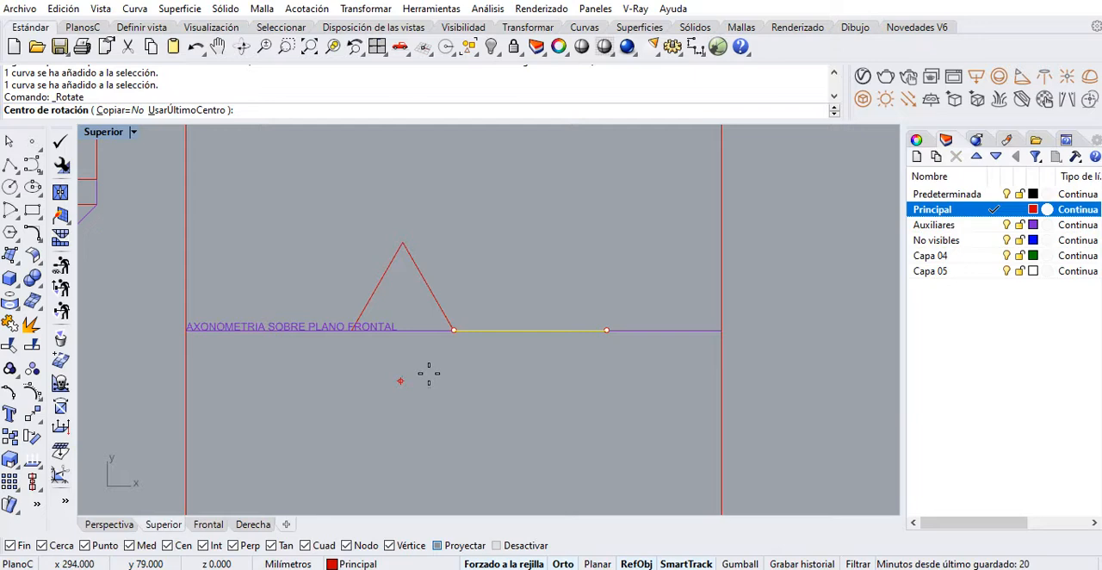
{"action": "left_click", "coordinate": [455, 329]}
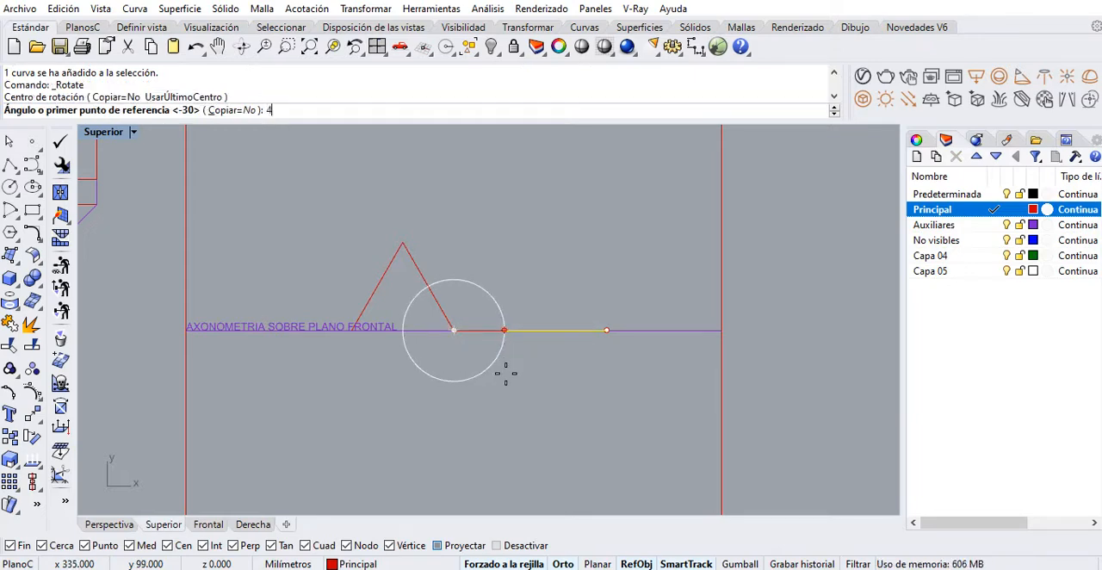
{"action": "key", "text": "Return"}
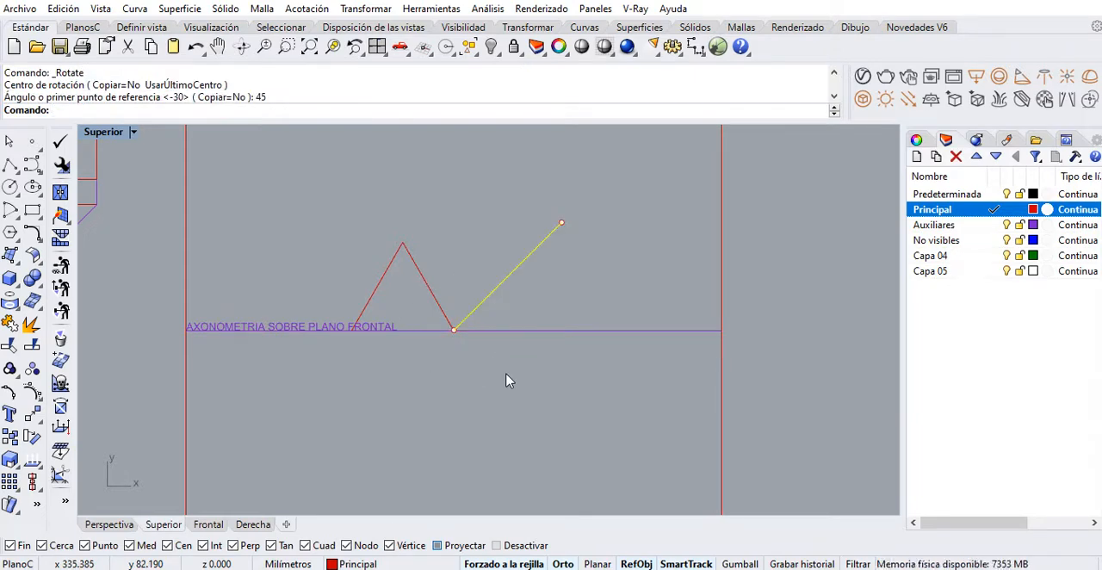
{"action": "left_click", "coordinate": [521, 365]}
{"action": "right_click_drag", "start_coordinate": [520, 342], "coordinate": [566, 369]}
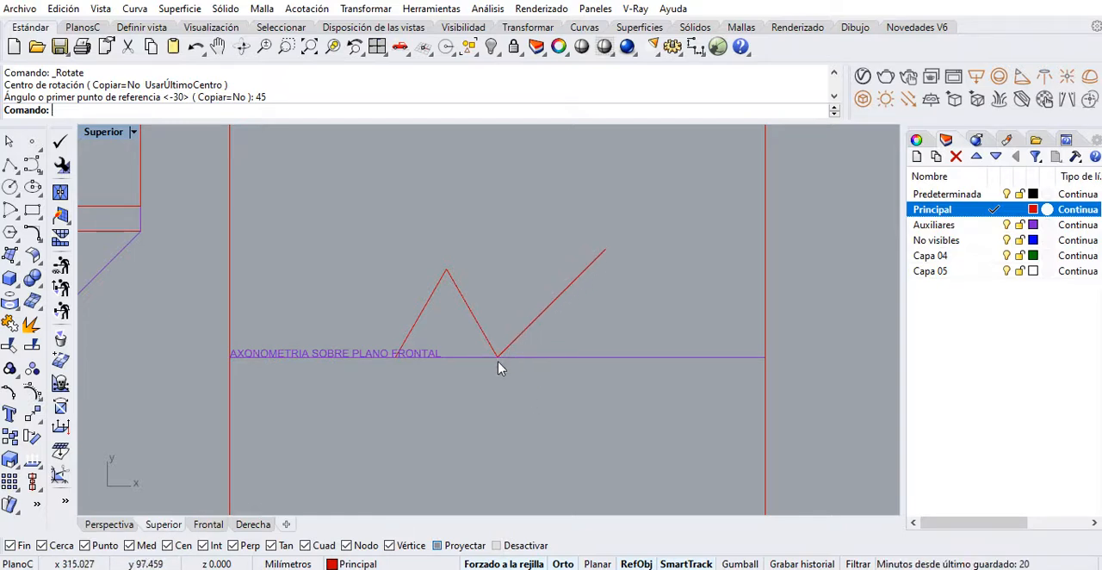
Try to shorten the 45° line to half its length by moving its upper endpoint to its midpoint
{"action": "scroll", "coordinate": [499, 347], "scroll_direction": "up", "scroll_amount": 2}
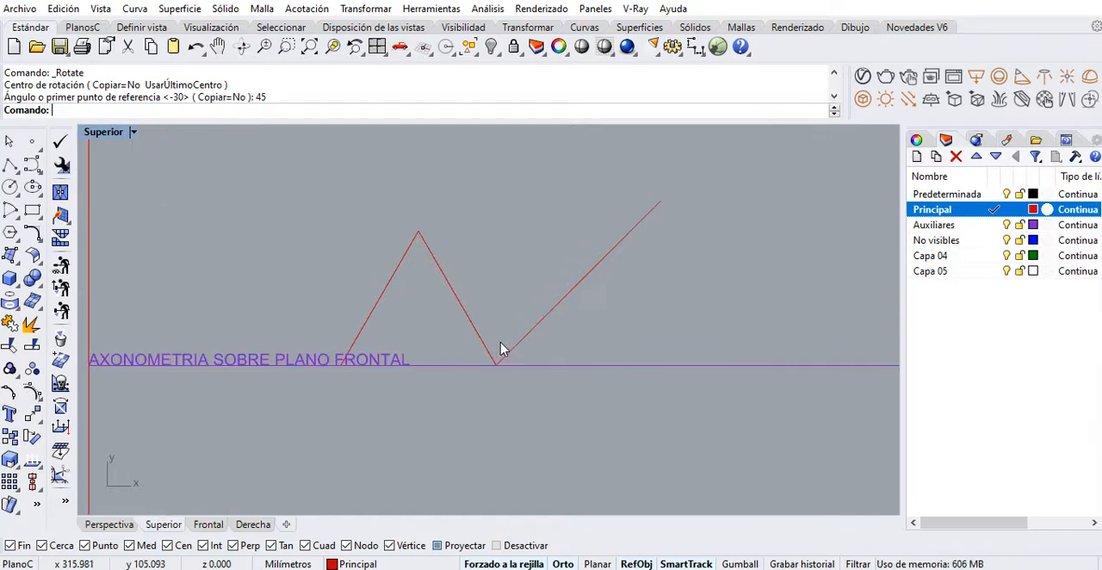
{"action": "right_click_drag", "start_coordinate": [505, 347], "coordinate": [711, 424]}
{"action": "scroll", "coordinate": [679, 365], "scroll_direction": "down", "scroll_amount": 2}
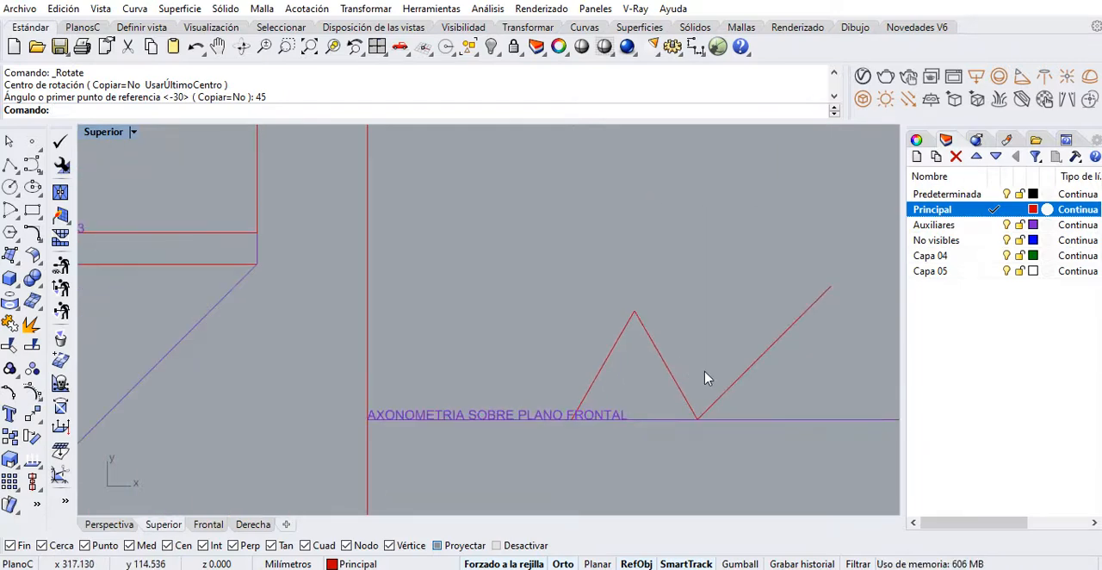
{"action": "right_click_drag", "start_coordinate": [704, 379], "coordinate": [516, 313]}
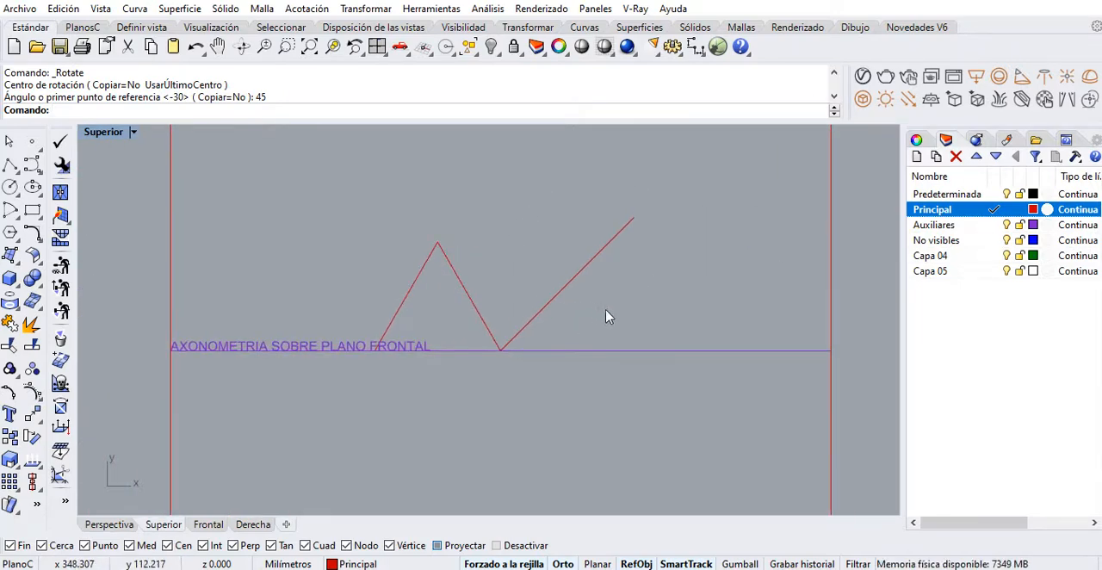
{"action": "left_click", "coordinate": [560, 290]}
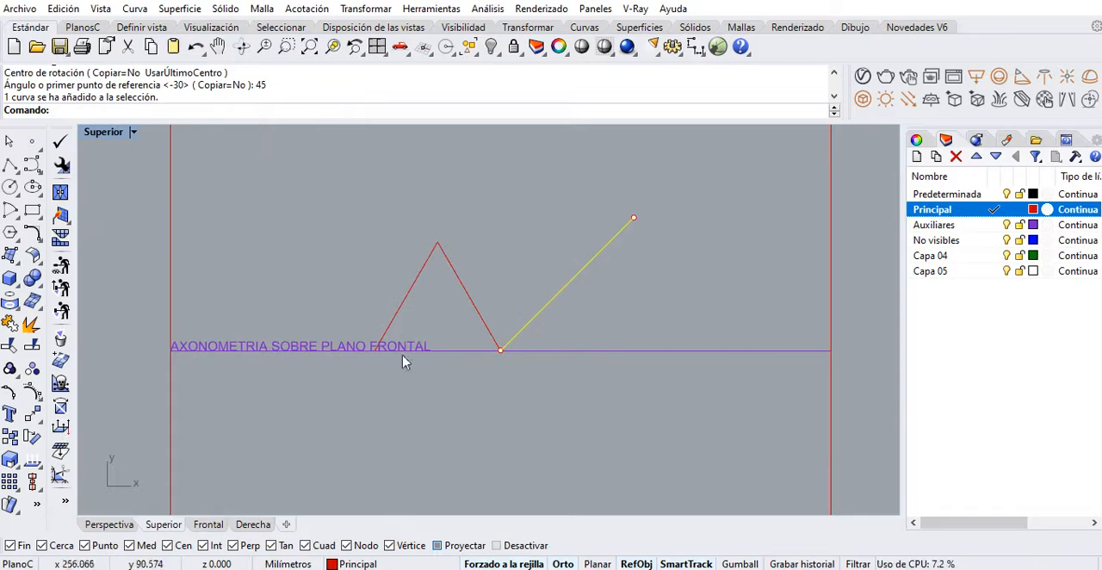
{"action": "left_click_drag", "start_coordinate": [594, 190], "coordinate": [655, 236]}
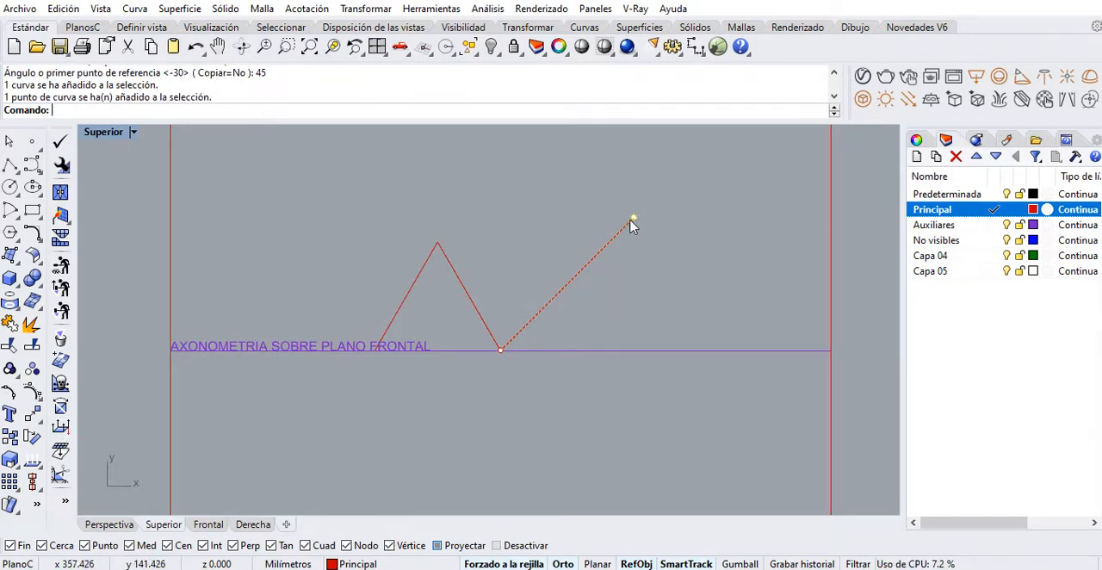
{"action": "left_click_drag", "start_coordinate": [633, 222], "coordinate": [568, 285]}
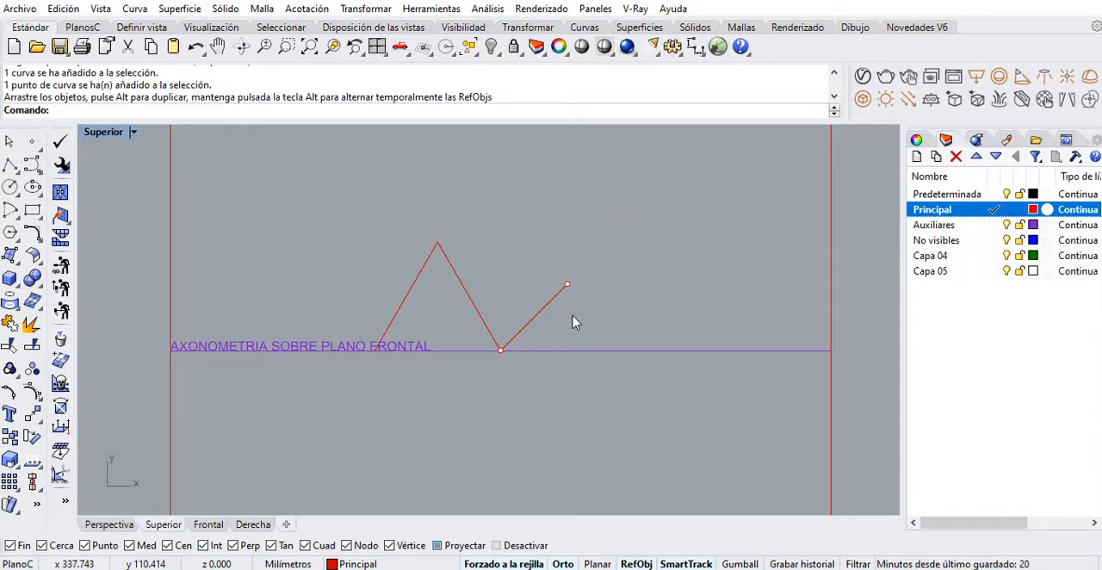
{"action": "key", "text": "ctrl+z"}
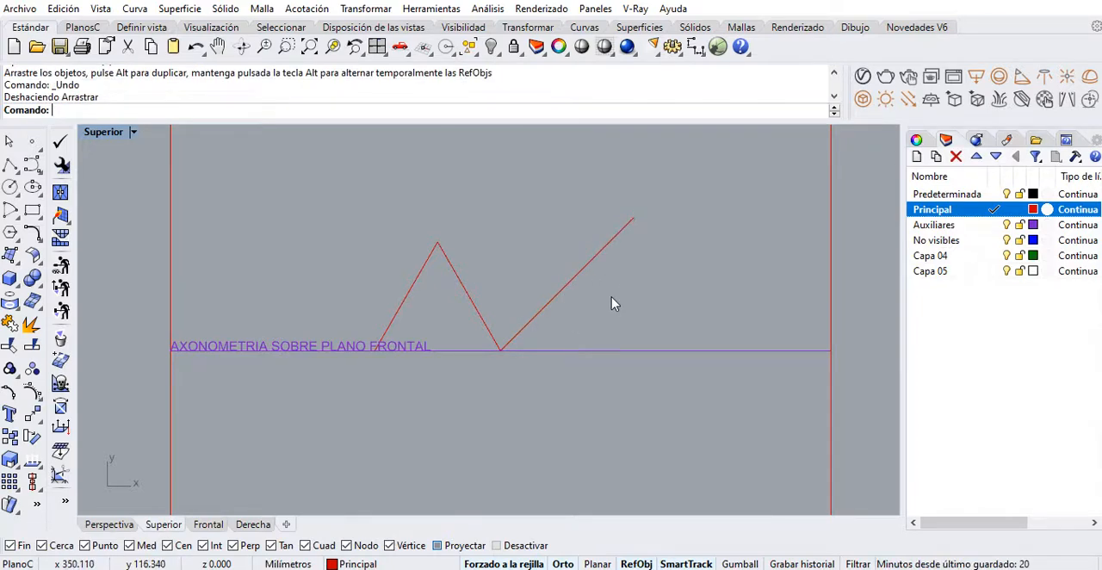
Scale a copy of the 45° line by a factor of 0.5 about the triangle's right base corner and delete the full-length line
{"action": "left_click", "coordinate": [572, 278]}
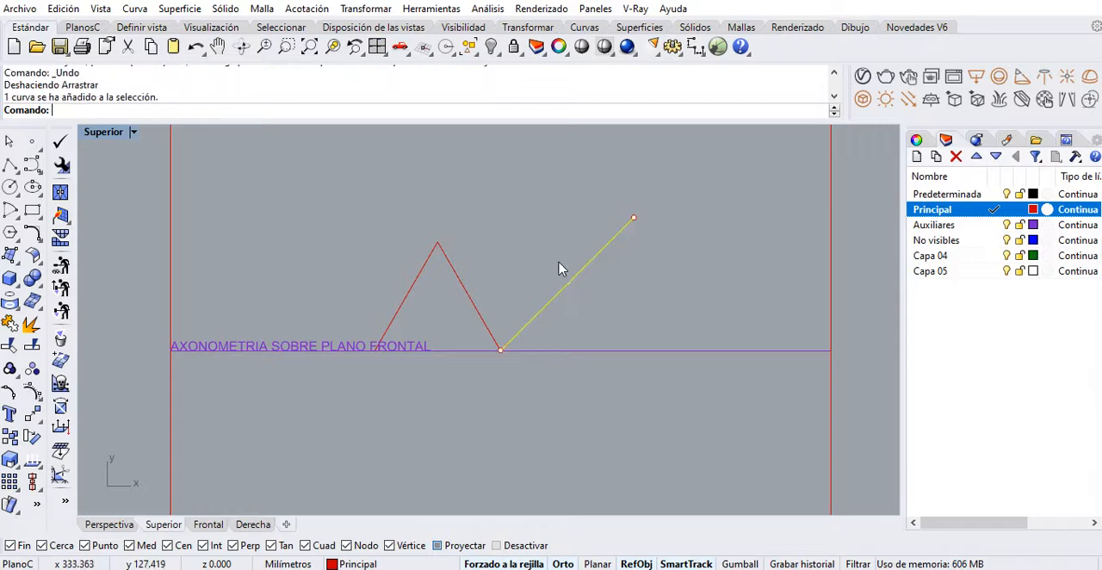
{"action": "left_click", "coordinate": [11, 461]}
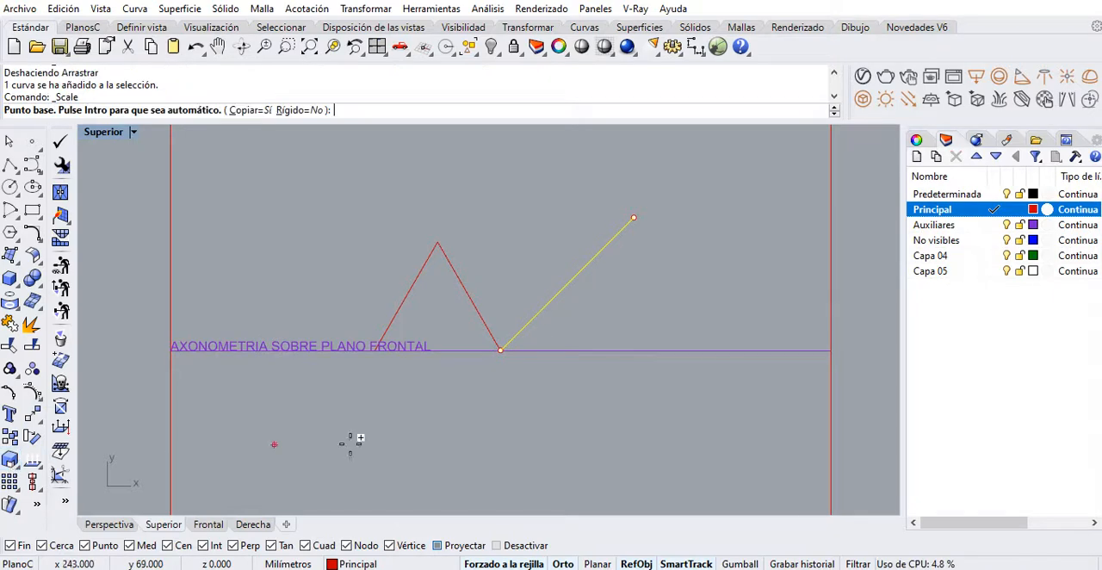
{"action": "left_click", "coordinate": [504, 350]}
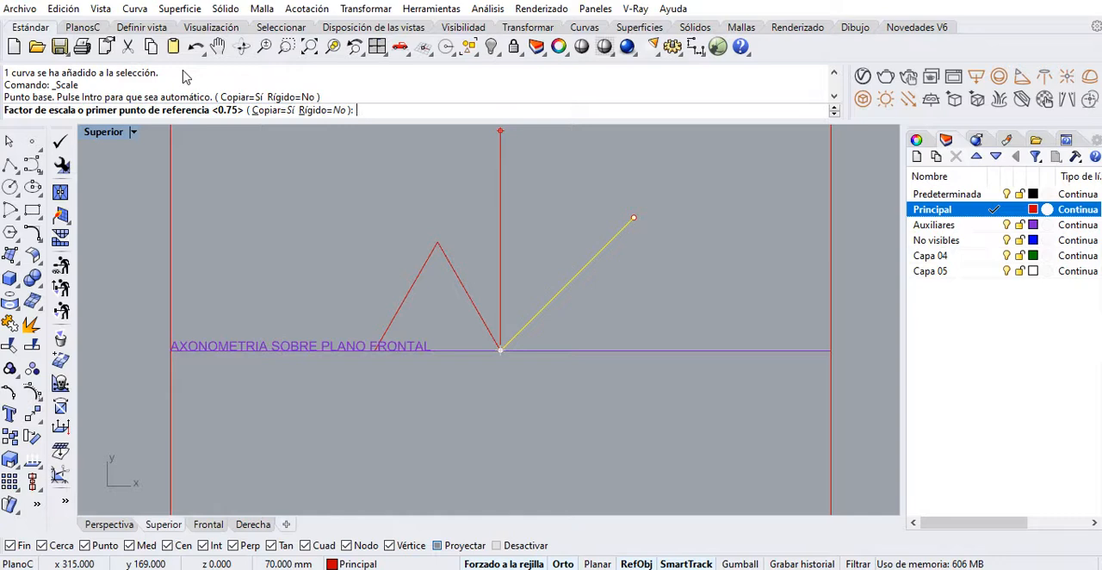
{"action": "type", "text": "0.5"}
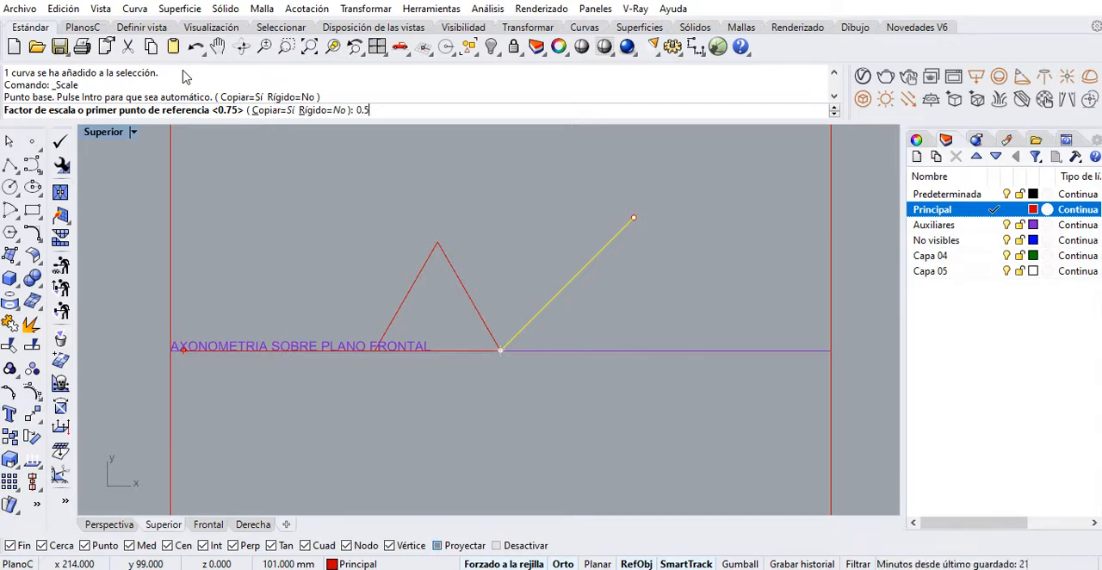
{"action": "key", "text": "Return"}
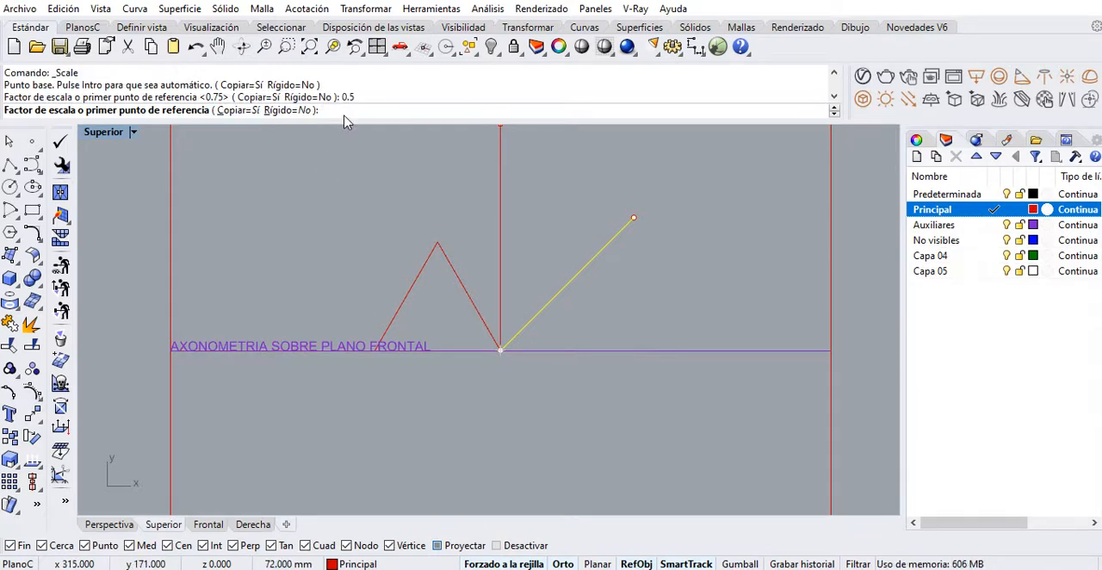
{"action": "type", "text": "0.5"}
{"action": "key", "text": "Return"}
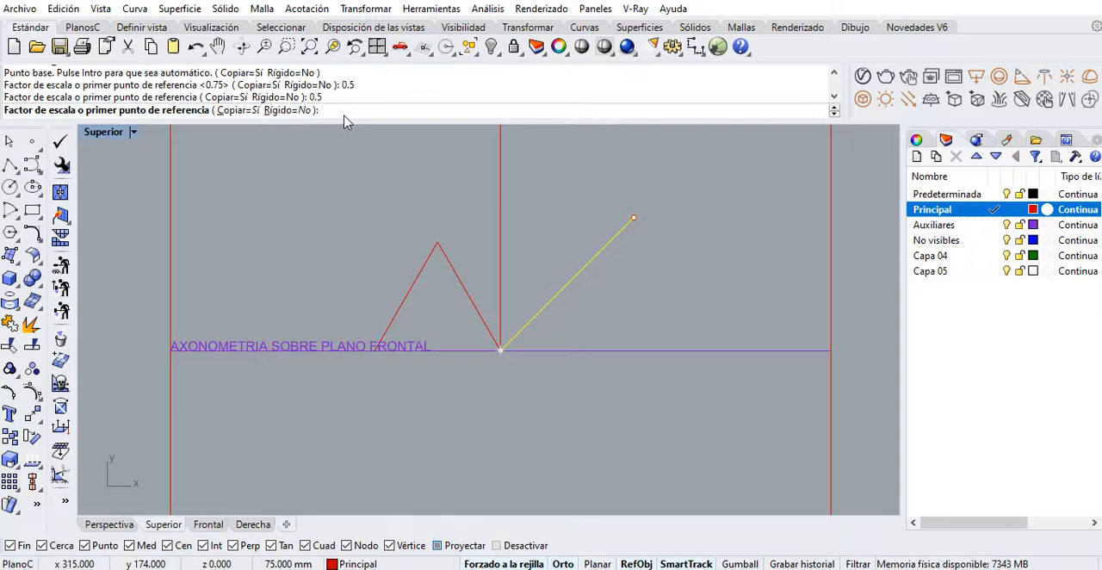
{"action": "key", "text": "Return"}
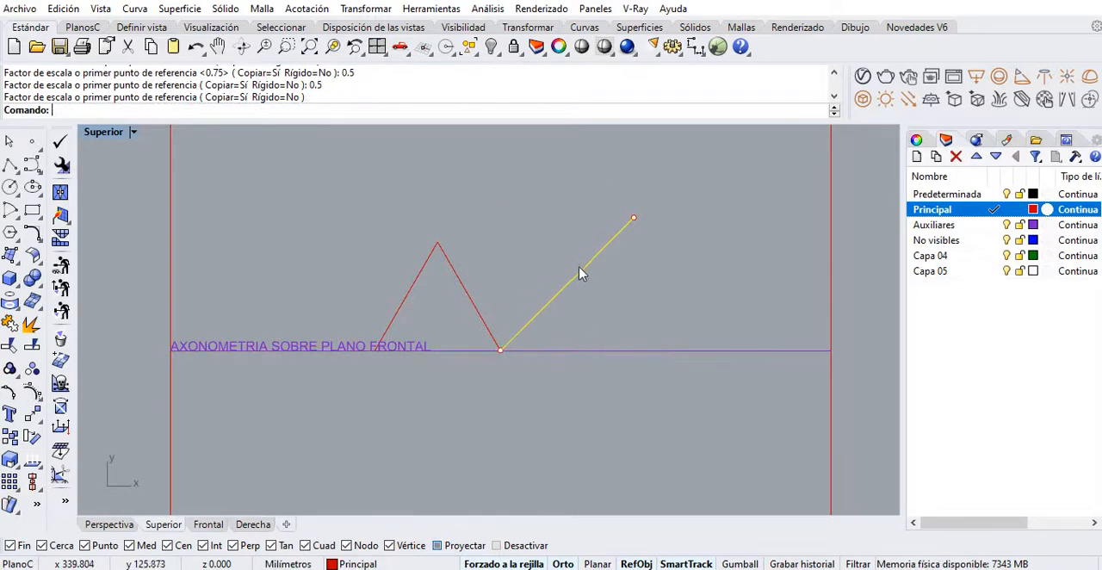
{"action": "left_click_drag", "start_coordinate": [628, 279], "coordinate": [610, 226]}
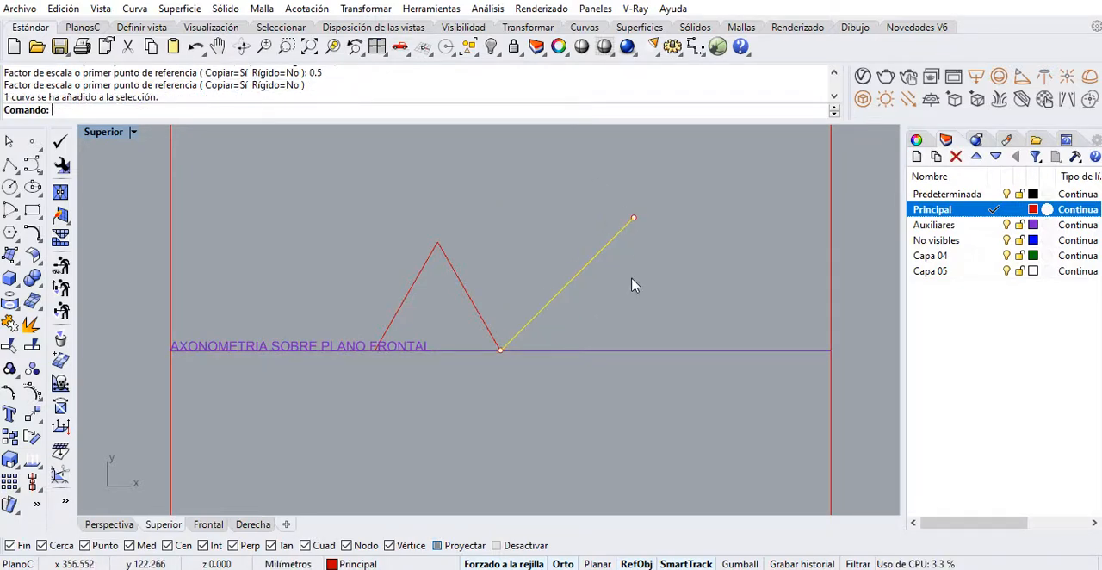
{"action": "key", "text": "Delete"}
{"action": "left_click", "coordinate": [566, 289]}
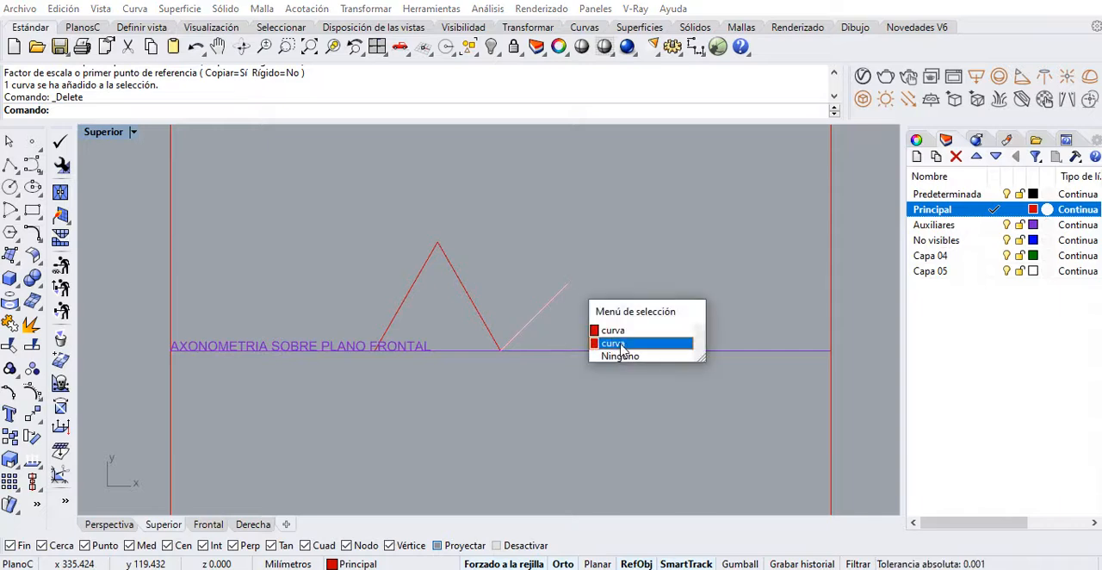
{"action": "left_click", "coordinate": [622, 344]}
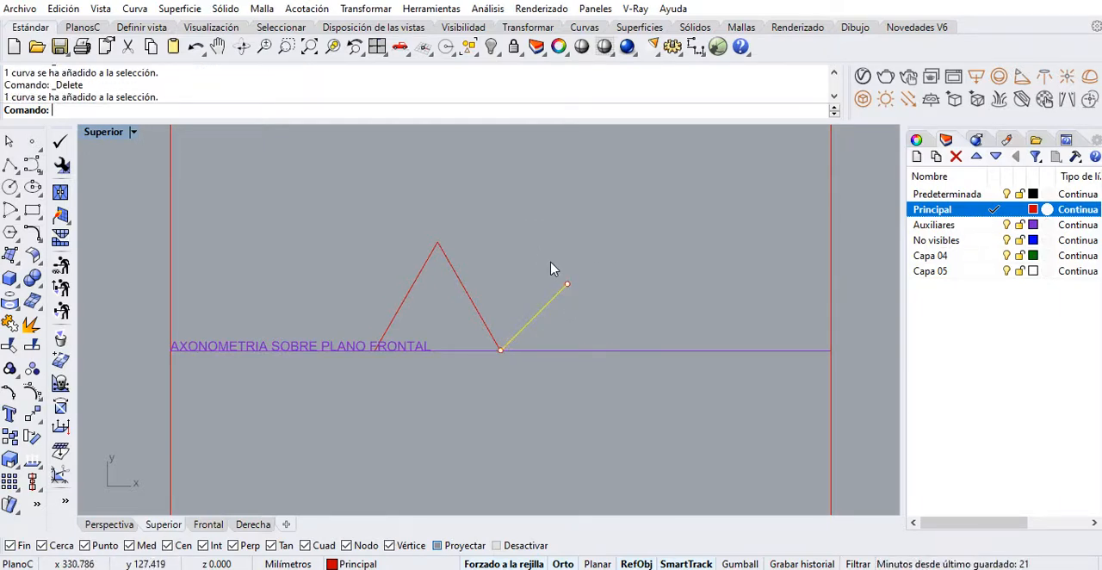
{"action": "right_click", "coordinate": [530, 282]}
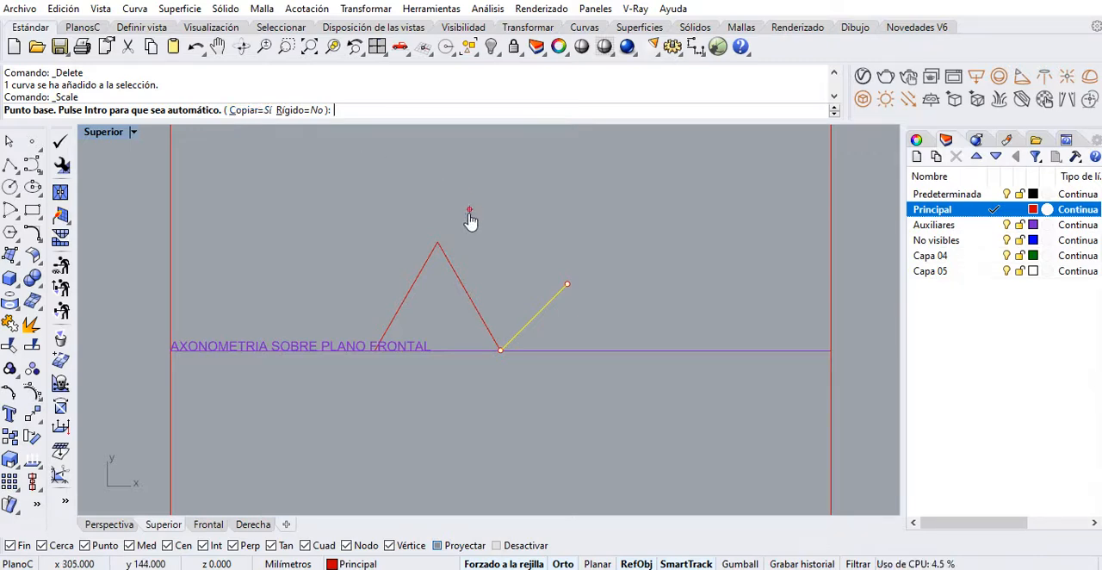
{"action": "right_click_drag", "start_coordinate": [467, 216], "coordinate": [511, 202]}
{"action": "key", "text": "Escape"}
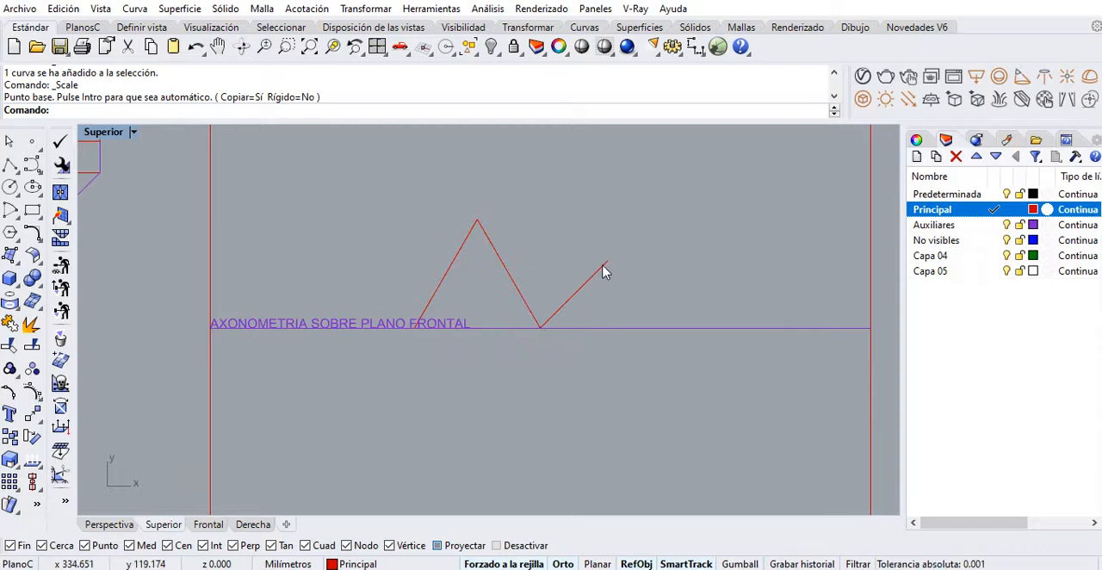
Add an aligned dimension along the shortened 45° line, between its two endpoints
{"action": "left_click", "coordinate": [695, 47]}
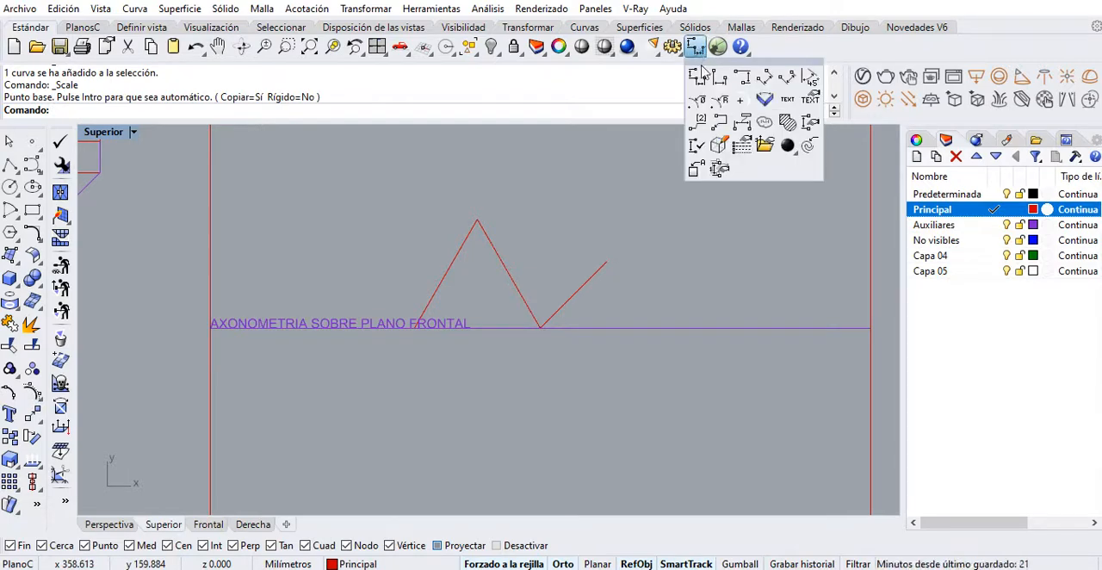
{"action": "left_click", "coordinate": [764, 78]}
{"action": "left_click", "coordinate": [541, 326]}
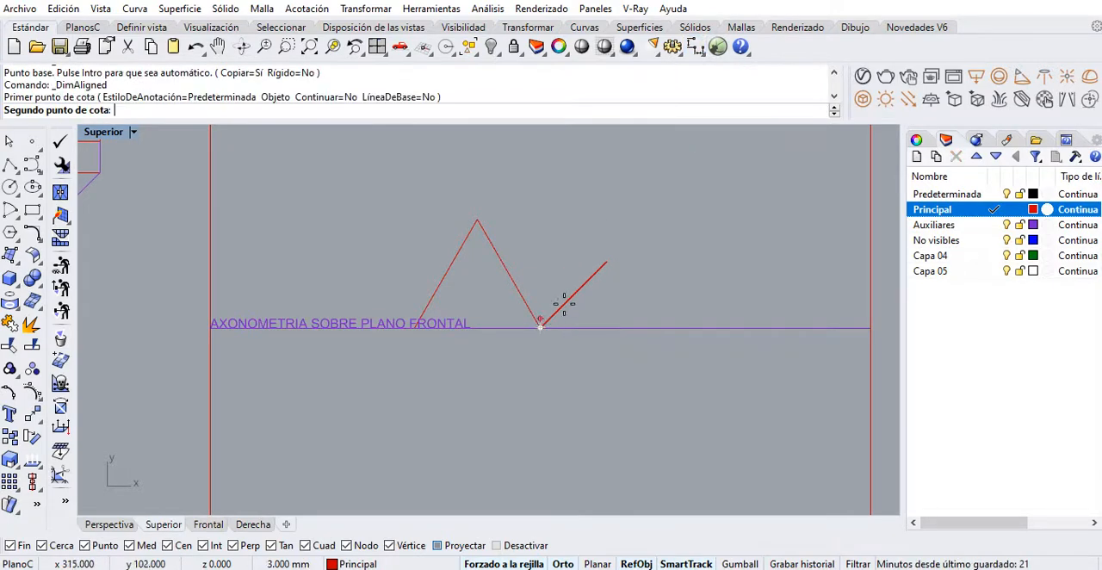
{"action": "left_click", "coordinate": [605, 264]}
{"action": "scroll", "coordinate": [606, 298], "scroll_direction": "up", "scroll_amount": 3}
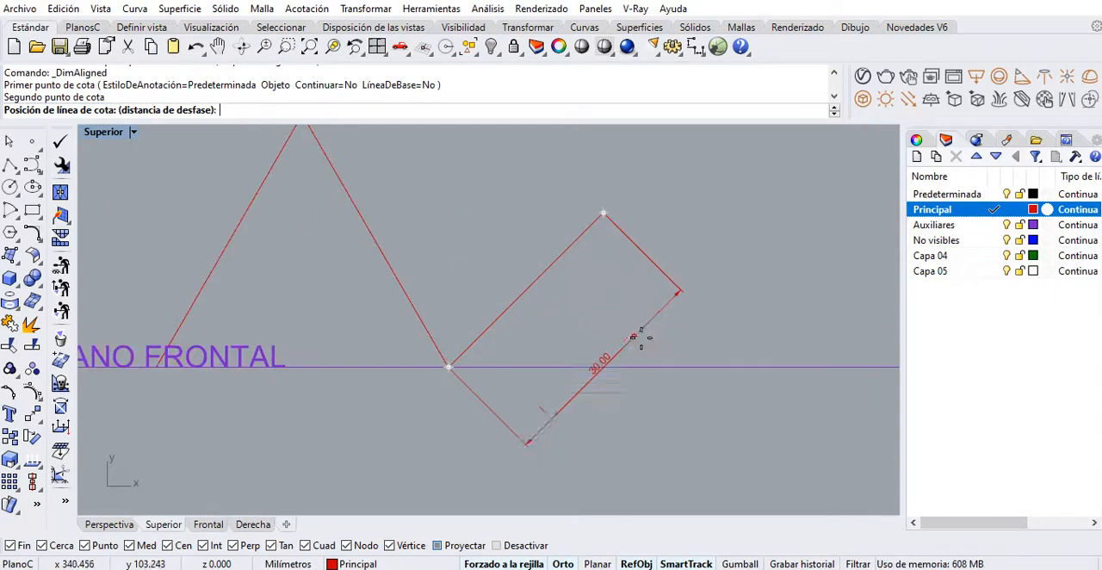
{"action": "left_click", "coordinate": [629, 241]}
Check the angle between the shortened line and the baseline with an angular dimension, and remove the line's aligned dimension
{"action": "left_click", "coordinate": [695, 46]}
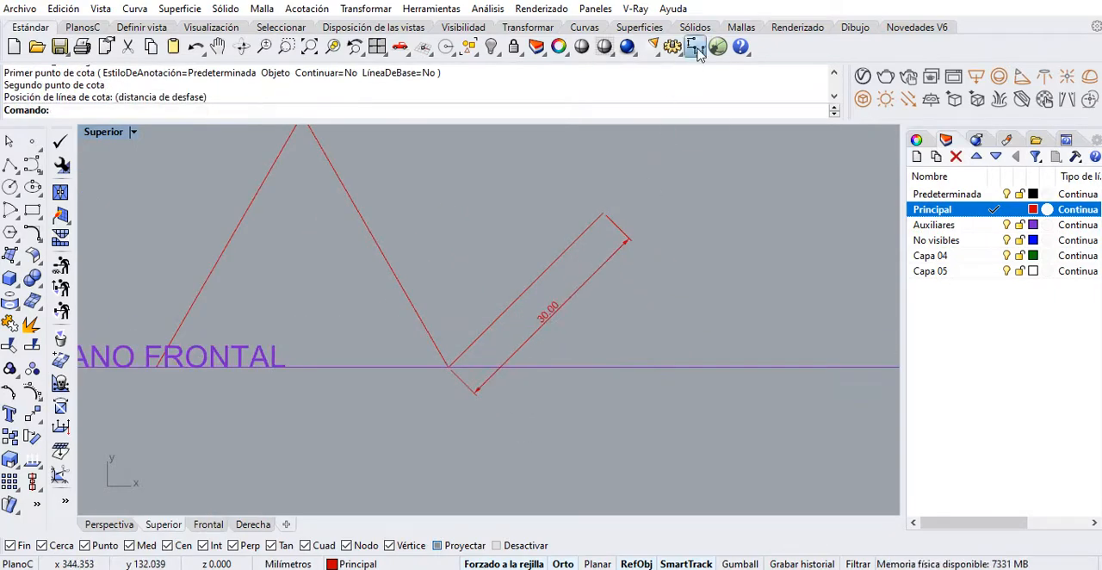
{"action": "left_click", "coordinate": [787, 79]}
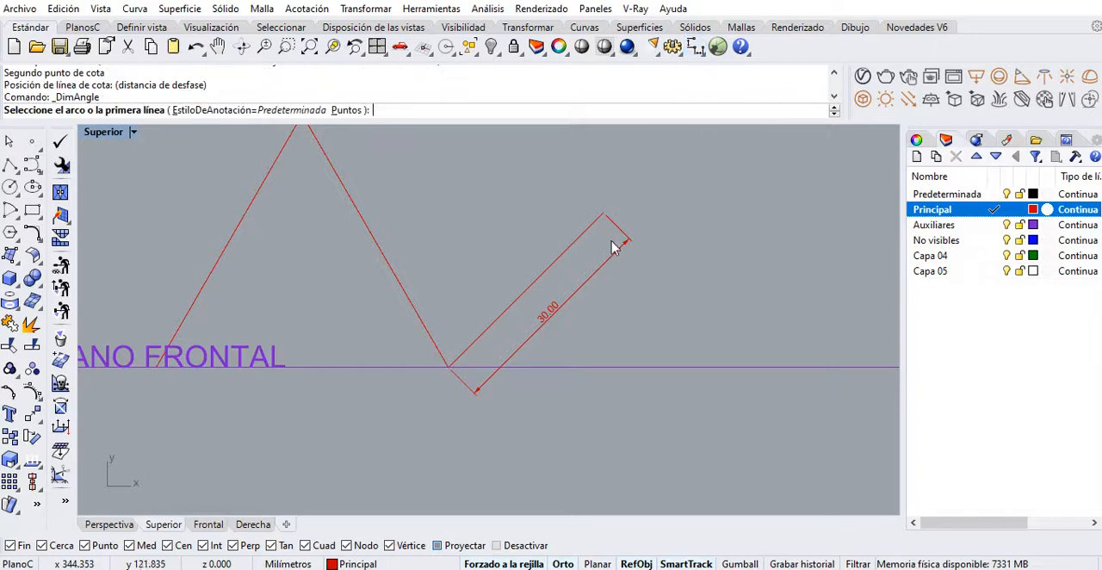
{"action": "left_click", "coordinate": [495, 319]}
{"action": "left_click", "coordinate": [558, 369]}
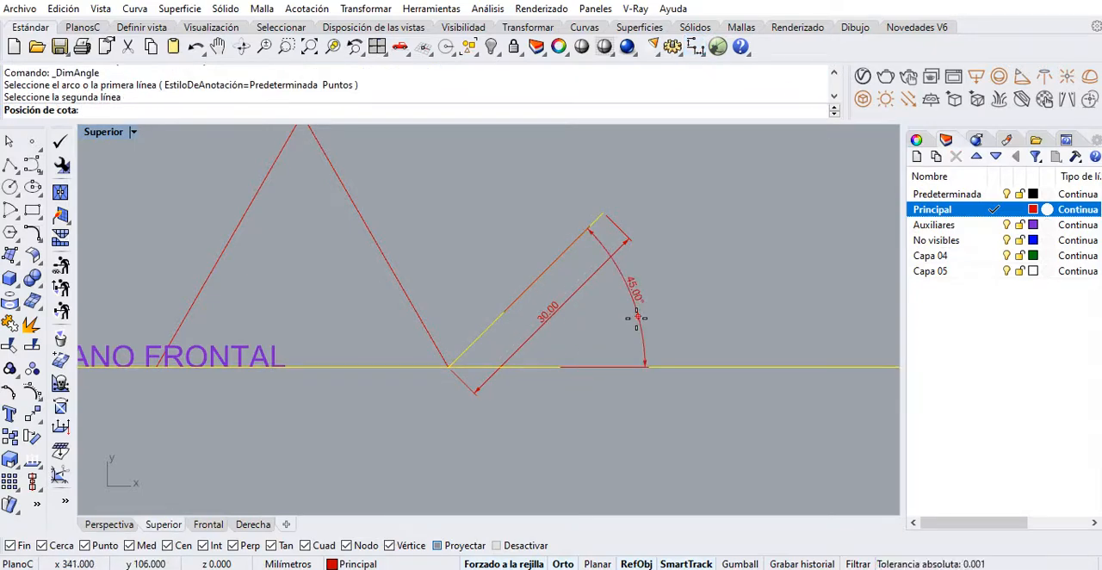
{"action": "key", "text": "Escape"}
{"action": "left_click", "coordinate": [581, 294]}
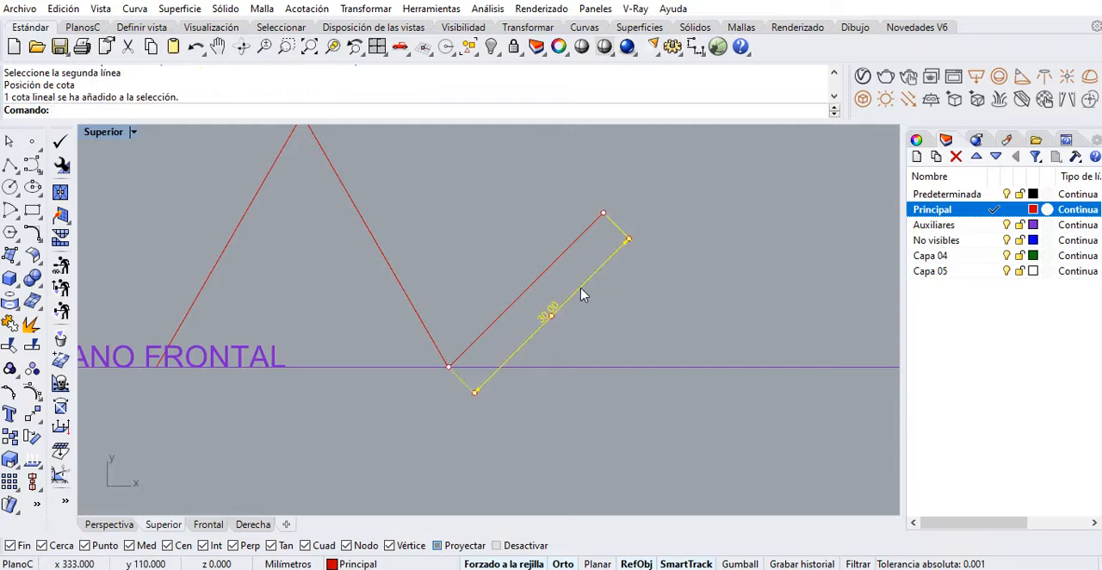
{"action": "key", "text": "Delete"}
Copy the shortened 45° line from the triangle's right base corner to its apex
{"action": "scroll", "coordinate": [568, 308], "scroll_direction": "down", "scroll_amount": 3}
{"action": "left_click", "coordinate": [582, 312]}
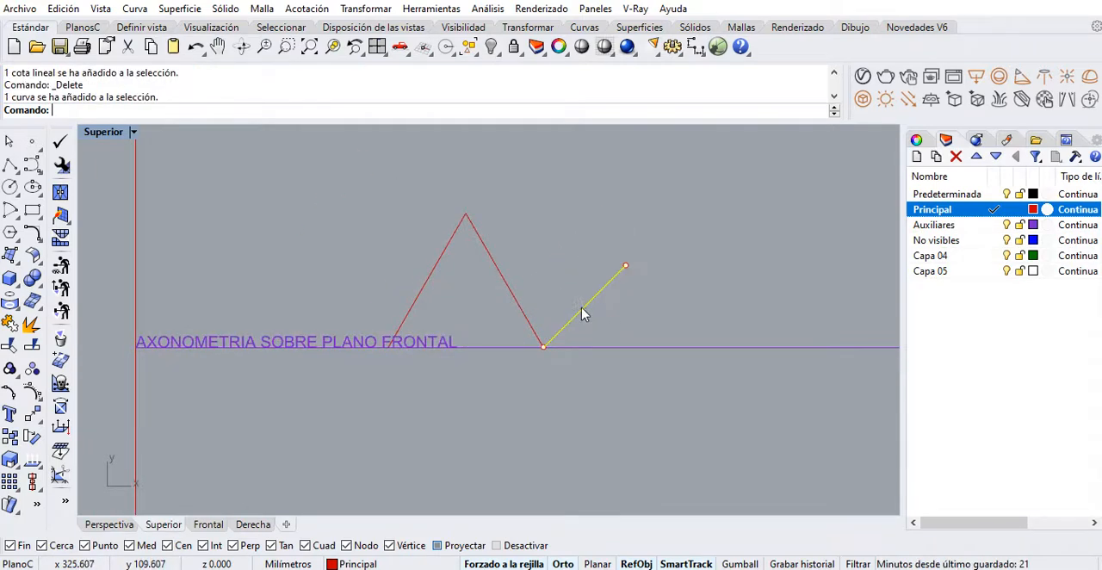
{"action": "left_click", "coordinate": [11, 436]}
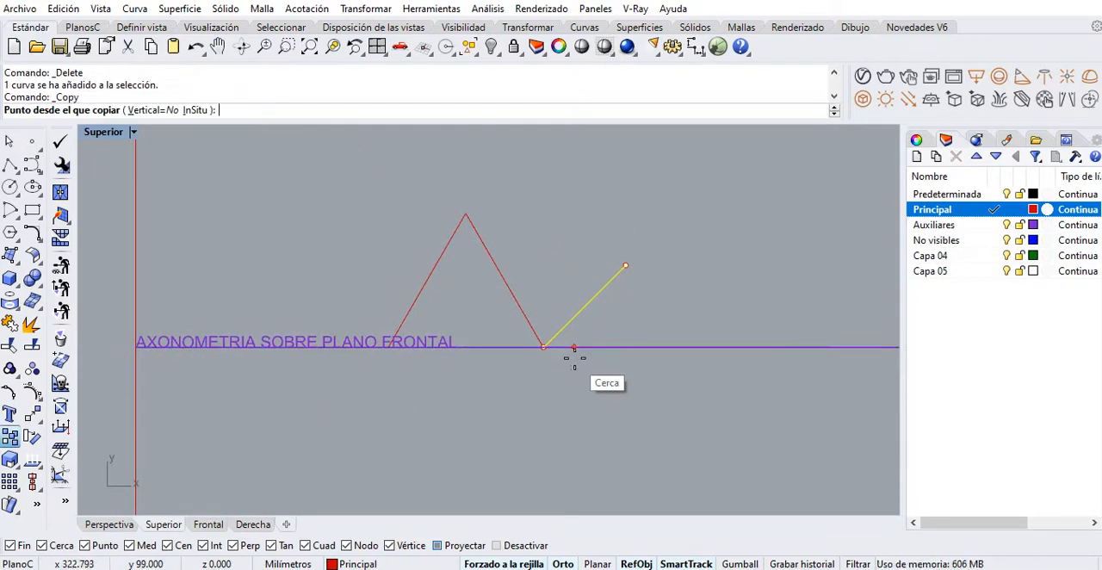
{"action": "left_click", "coordinate": [542, 347]}
{"action": "left_click", "coordinate": [466, 214]}
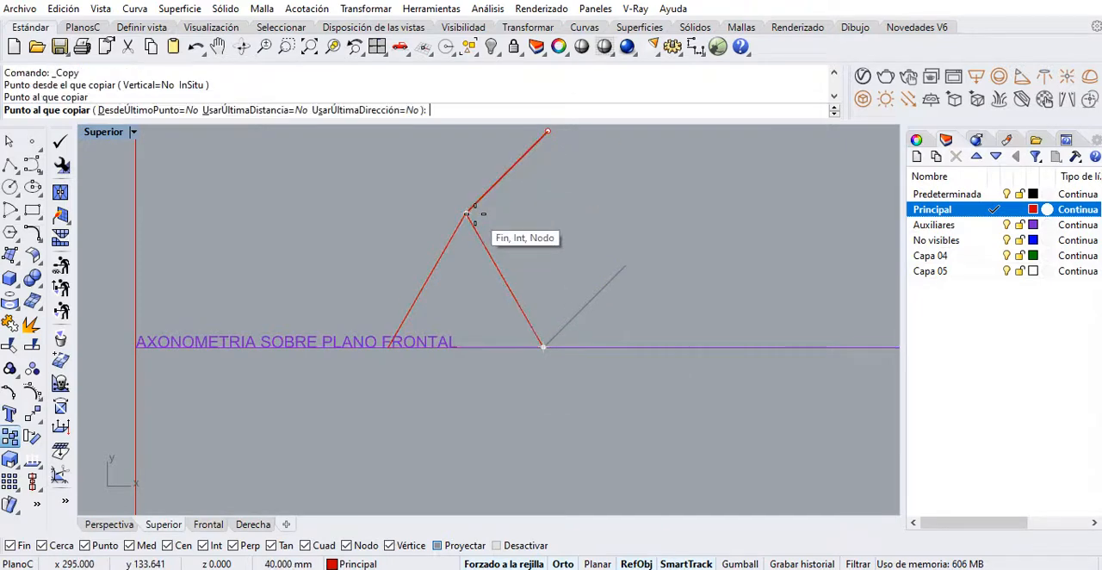
{"action": "right_click", "coordinate": [450, 364]}
{"action": "mouse_move", "coordinate": [480, 328]}
{"action": "right_mouse_down"}
{"action": "mouse_move", "coordinate": [468, 369]}
{"action": "mouse_move", "coordinate": [495, 343]}
{"action": "right_mouse_up"}
{"action": "right_click", "coordinate": [497, 327]}
{"action": "left_click", "coordinate": [475, 230]}
{"action": "scroll", "coordinate": [434, 372], "scroll_direction": "up", "scroll_amount": 6}
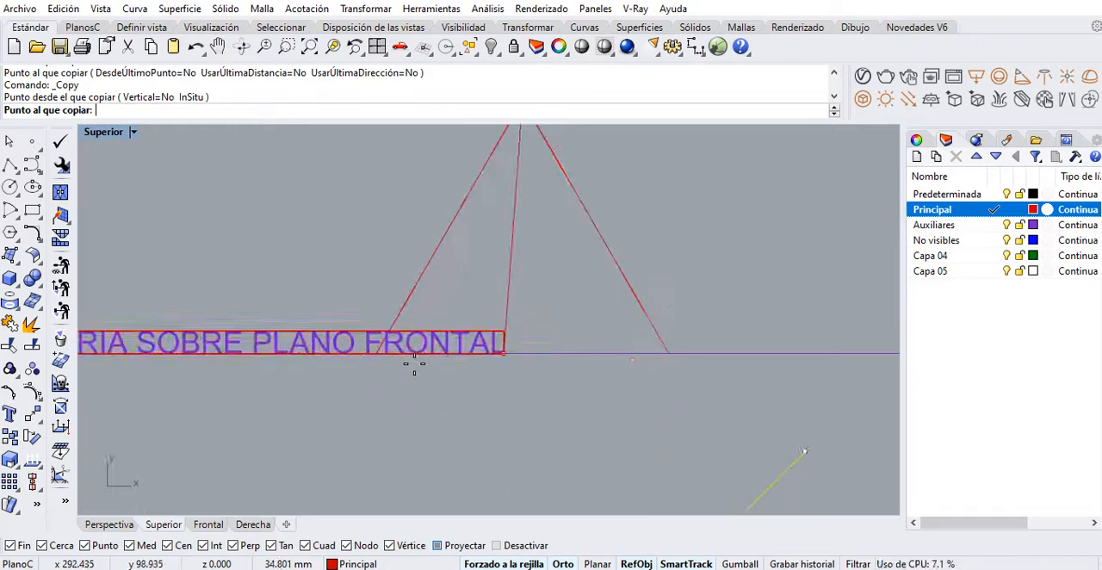
{"action": "scroll", "coordinate": [506, 239], "scroll_direction": "down", "scroll_amount": 6}
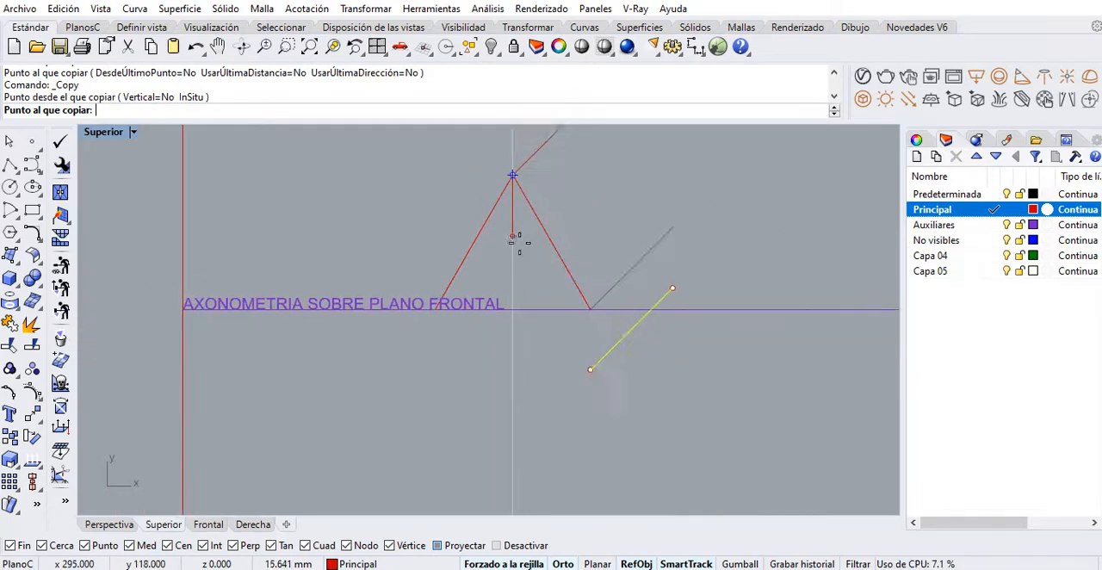
{"action": "right_click_drag", "start_coordinate": [517, 188], "coordinate": [489, 237]}
Copy the 45° line at the triangle's apex to its left base corner, using the line's lower end as base point
{"action": "left_click", "coordinate": [487, 230]}
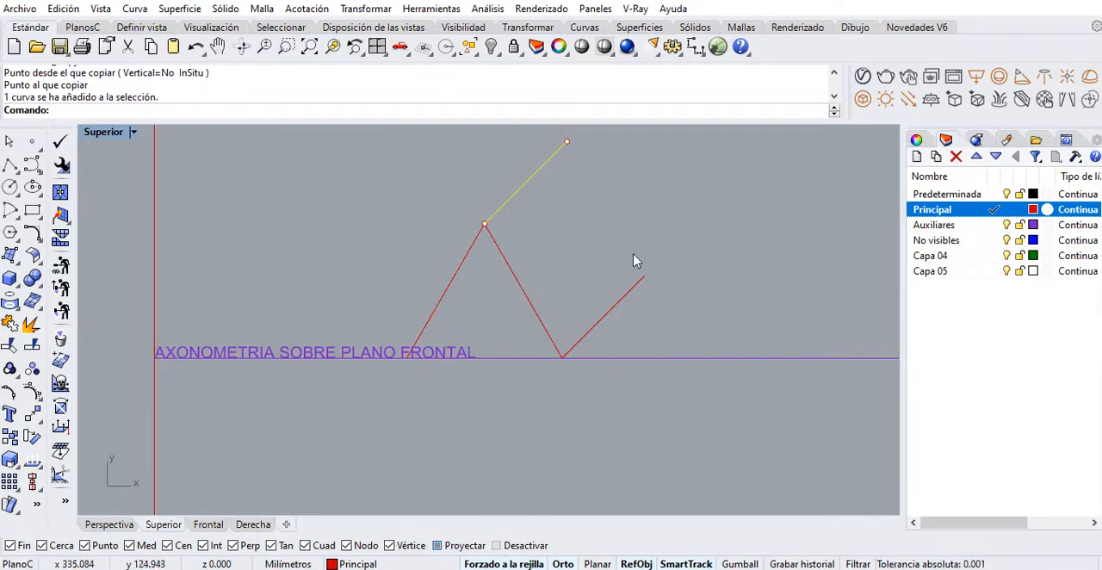
{"action": "left_click", "coordinate": [521, 188]}
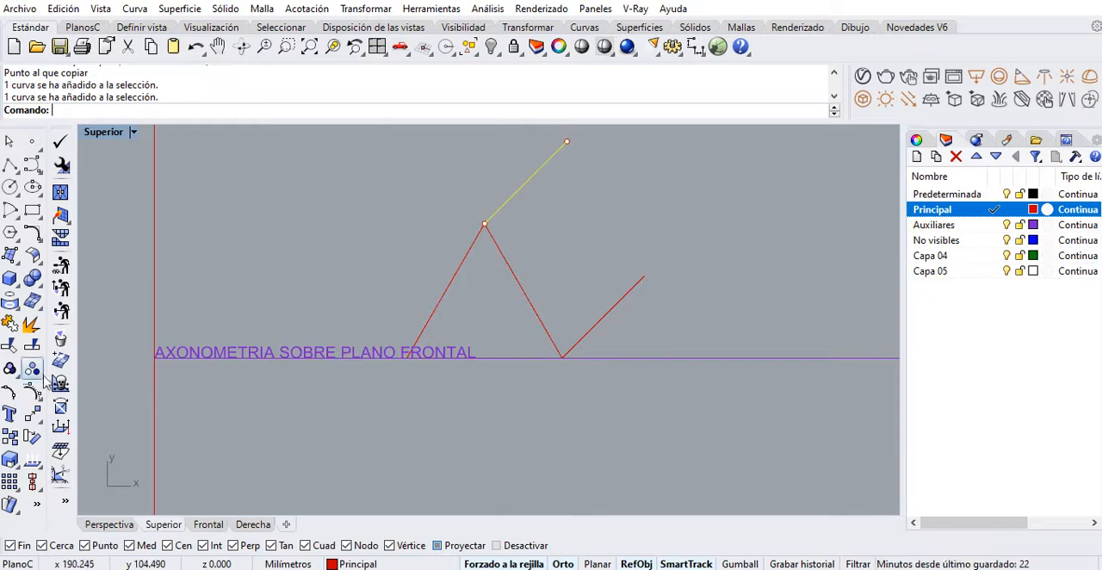
{"action": "left_click", "coordinate": [9, 438]}
{"action": "left_click", "coordinate": [485, 227]}
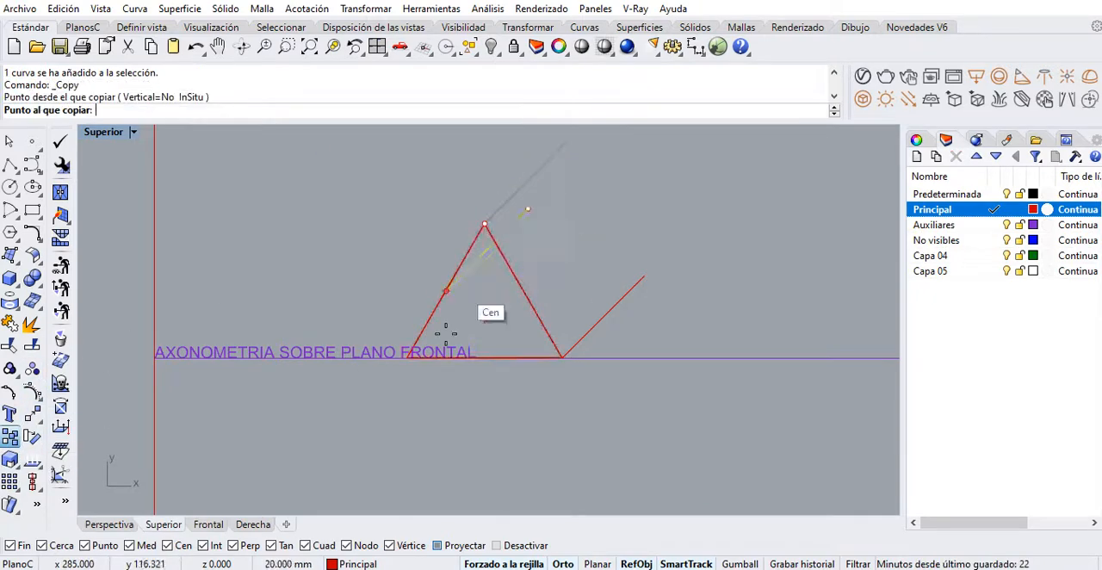
{"action": "left_click", "coordinate": [410, 356]}
{"action": "key", "text": "Return"}
{"action": "right_click_drag", "start_coordinate": [553, 271], "coordinate": [497, 349]}
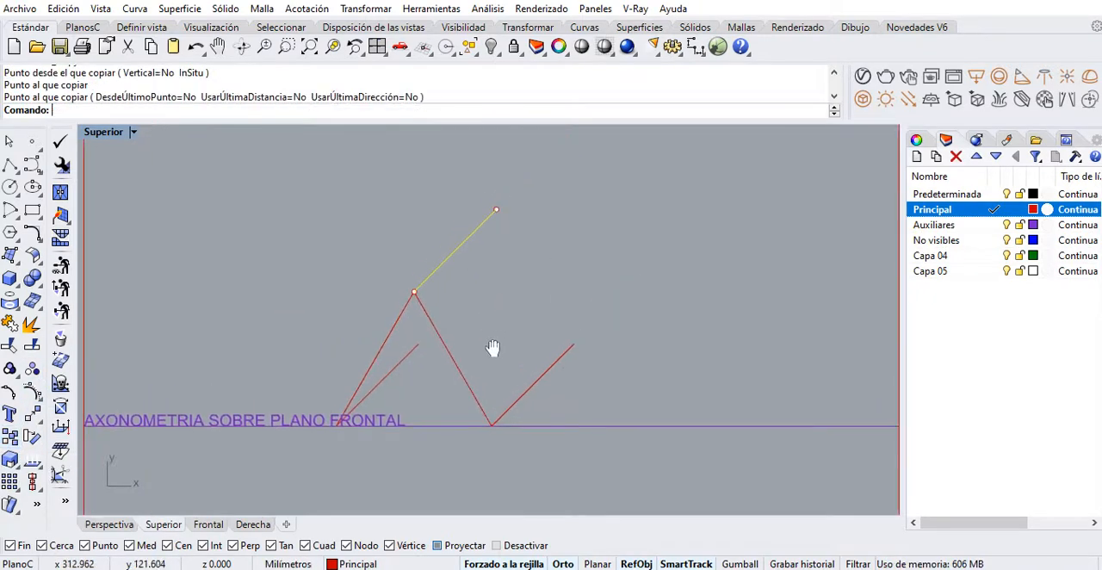
Draw a polyline from the rear apex through the rear right corner to the front triangle's right base corner
{"action": "left_click", "coordinate": [10, 164]}
{"action": "left_click", "coordinate": [497, 210]}
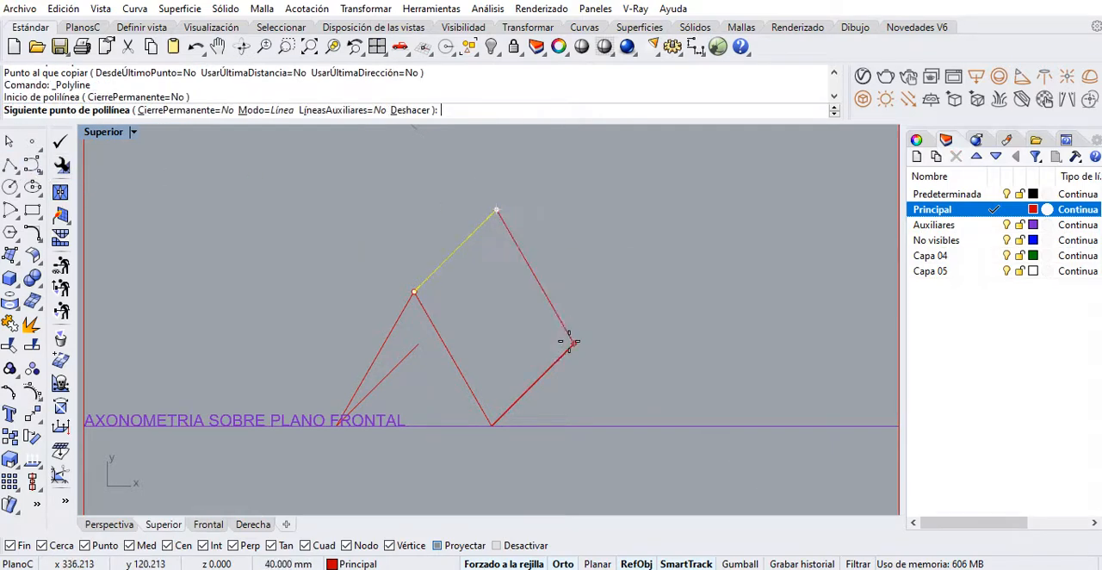
{"action": "left_click", "coordinate": [574, 344]}
{"action": "left_click", "coordinate": [492, 425]}
{"action": "key", "text": "Return"}
{"action": "mouse_move", "coordinate": [536, 360]}
{"action": "right_mouse_down"}
{"action": "mouse_move", "coordinate": [566, 335]}
{"action": "mouse_move", "coordinate": [439, 316]}
{"action": "mouse_move", "coordinate": [441, 354]}
{"action": "mouse_move", "coordinate": [451, 355]}
{"action": "mouse_move", "coordinate": [522, 322]}
{"action": "mouse_move", "coordinate": [505, 379]}
{"action": "right_mouse_up"}
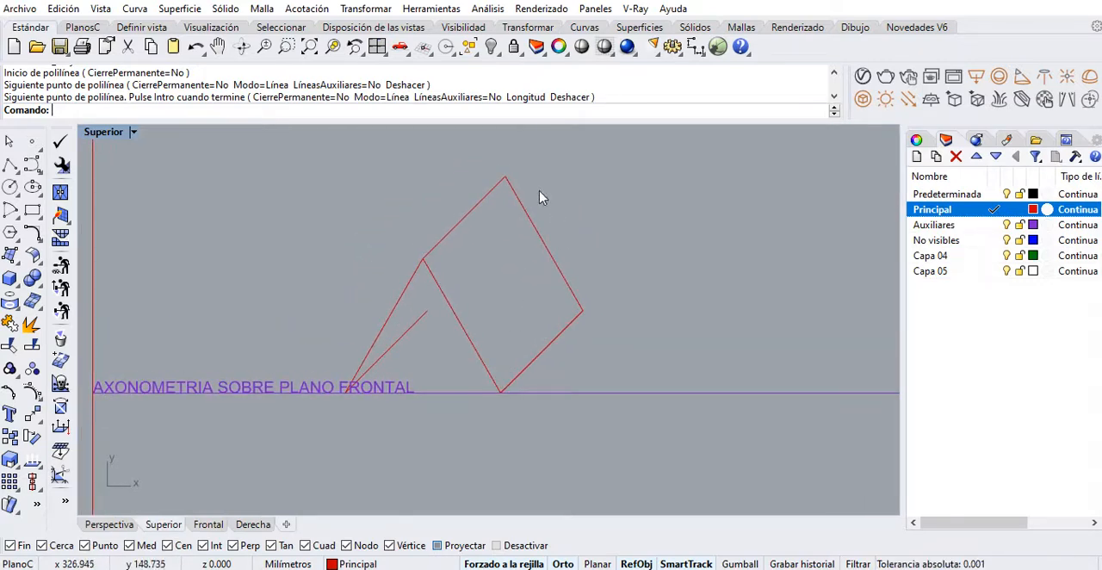
Move the 45° depth line at the triangle's left base corner to the No visibles layer
{"action": "left_click", "coordinate": [414, 338]}
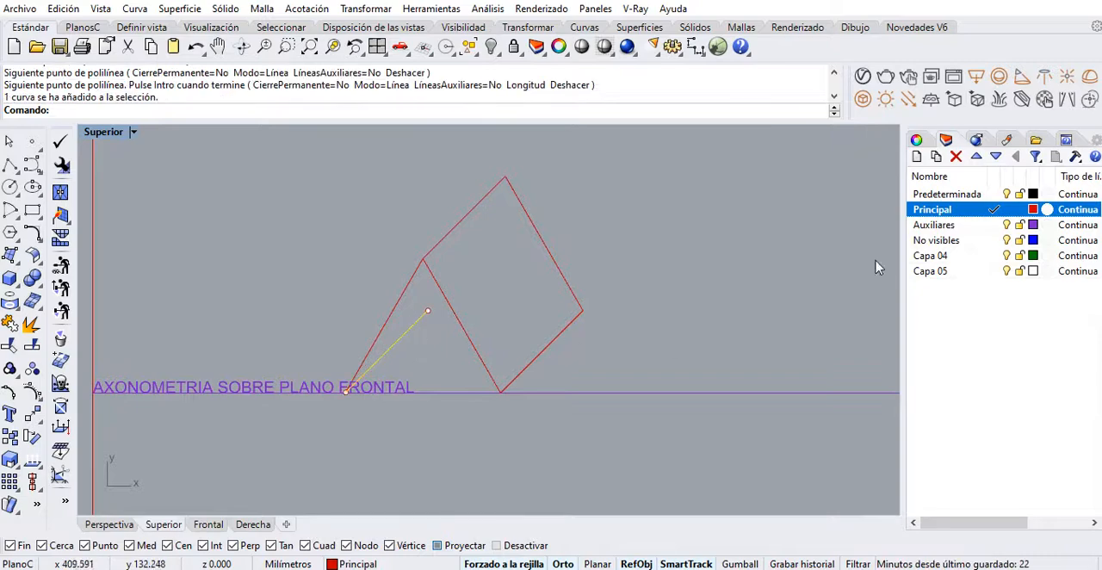
{"action": "right_click", "coordinate": [956, 242]}
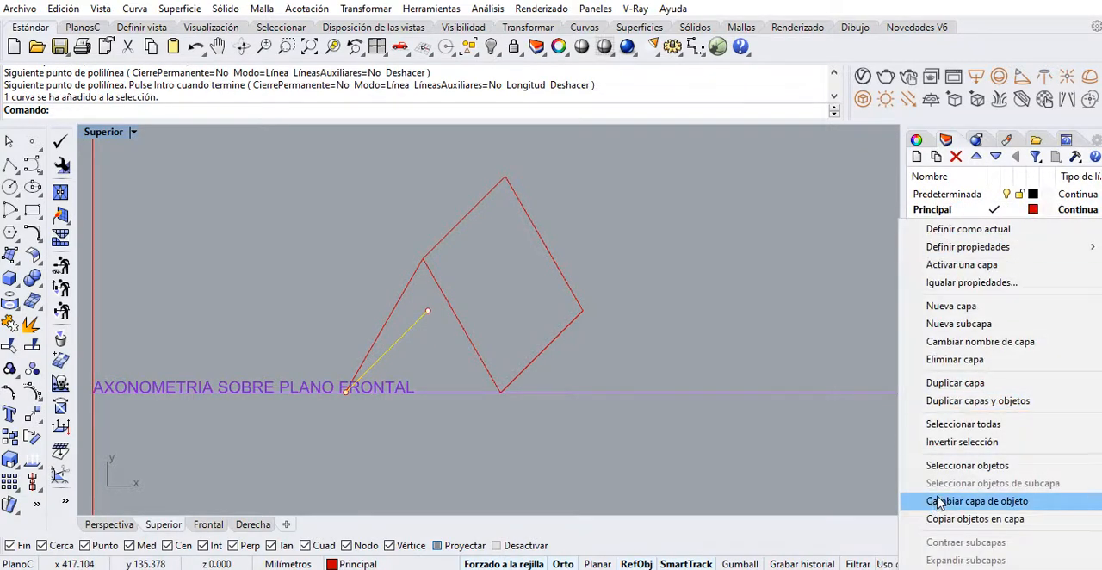
{"action": "left_click", "coordinate": [939, 502]}
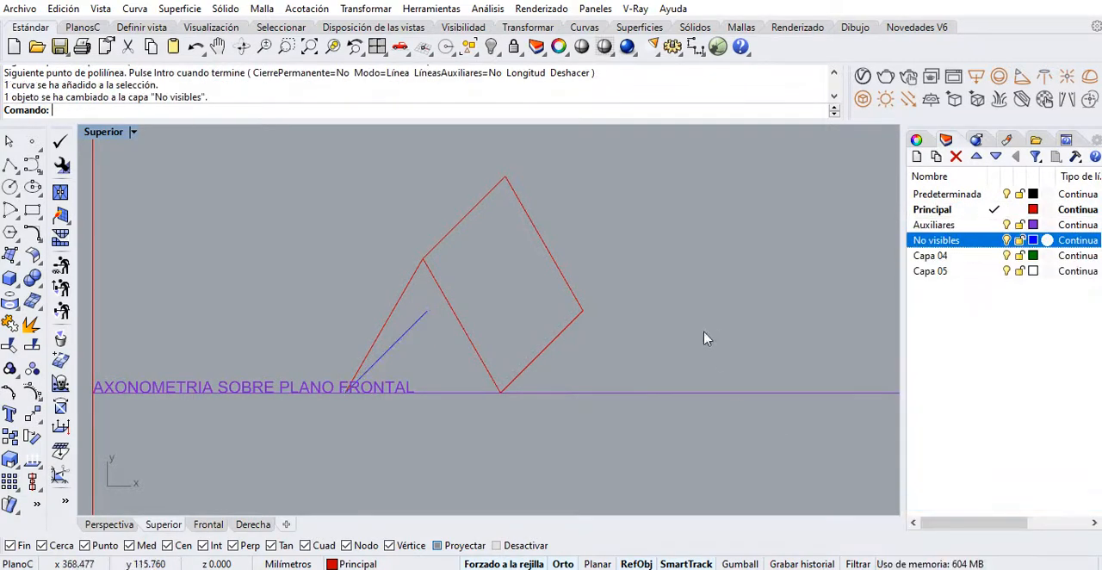
Draw the hidden rear edges on the No visibles layer, from the rear apex through the rear left corner to the rear right corner
{"action": "left_click", "coordinate": [995, 241]}
{"action": "left_click", "coordinate": [10, 164]}
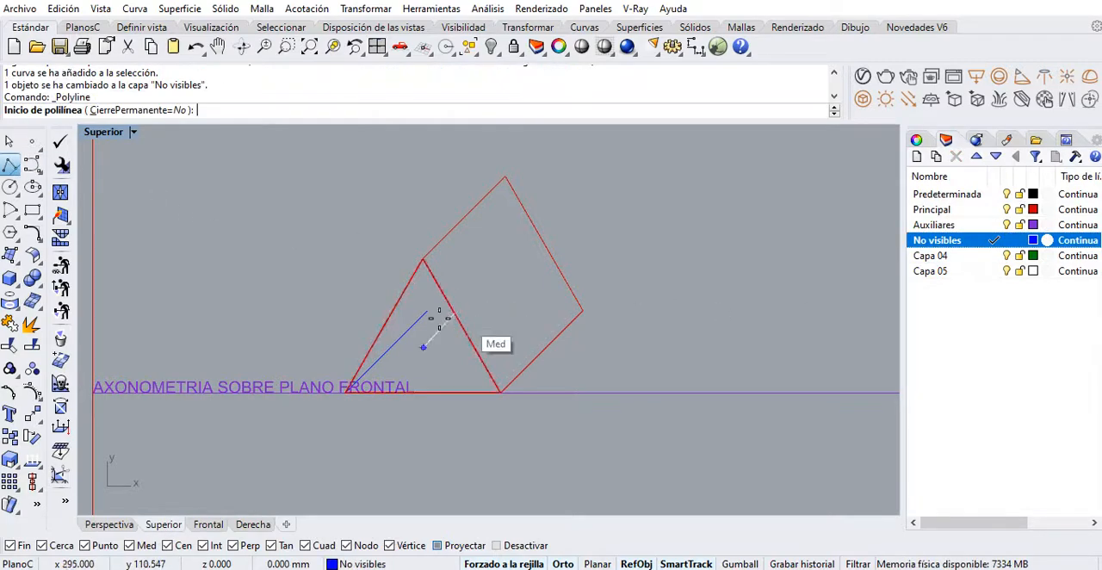
{"action": "left_click", "coordinate": [505, 178]}
{"action": "left_click", "coordinate": [428, 306]}
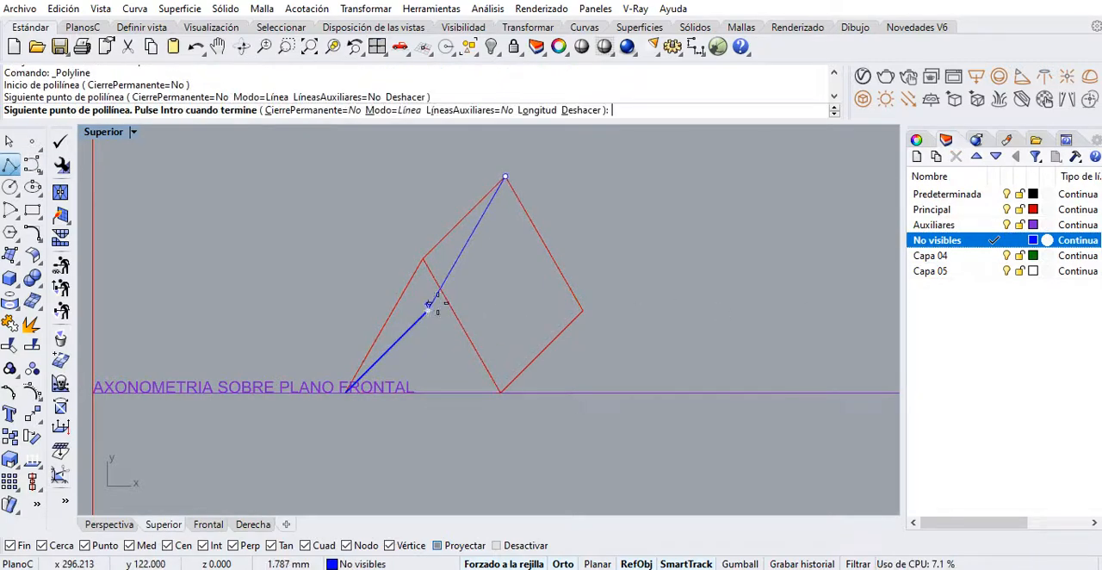
{"action": "left_click", "coordinate": [583, 312]}
{"action": "right_click", "coordinate": [580, 363]}
{"action": "mouse_move", "coordinate": [580, 379]}
{"action": "right_mouse_down"}
{"action": "mouse_move", "coordinate": [583, 340]}
{"action": "mouse_move", "coordinate": [571, 361]}
{"action": "right_mouse_up"}
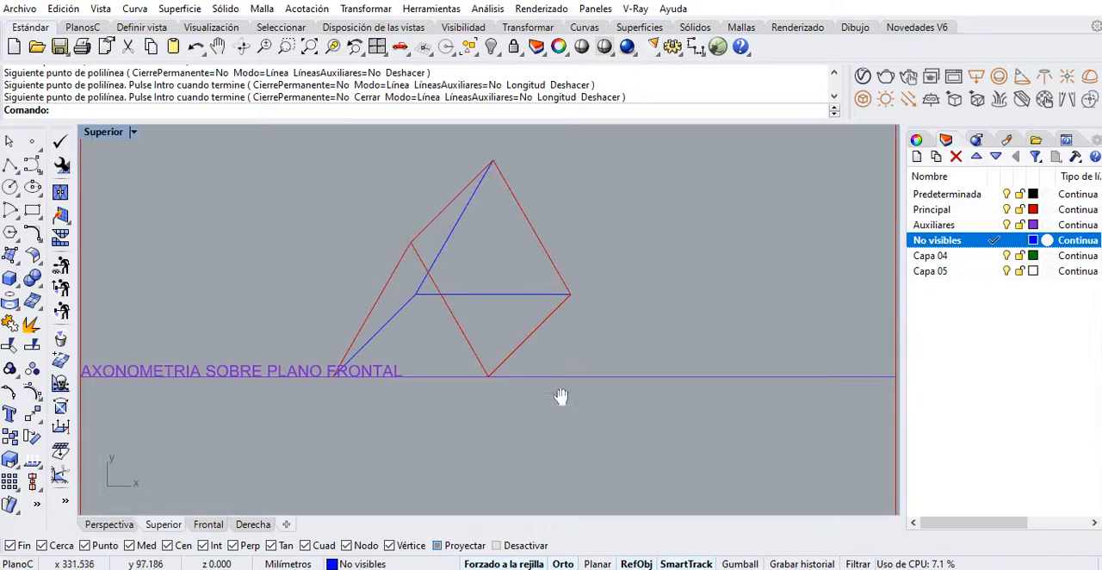
Draw an Auxiliares-layer polyline vertically from the rear right corner to apex height and horizontally to the rear apex
{"action": "left_click", "coordinate": [996, 225]}
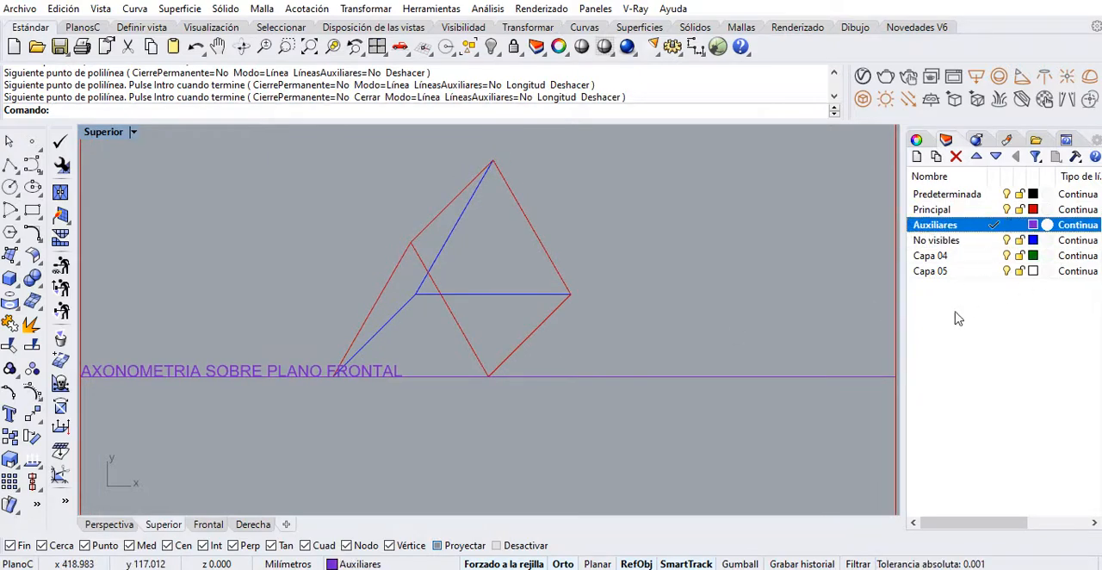
{"action": "left_click", "coordinate": [10, 164]}
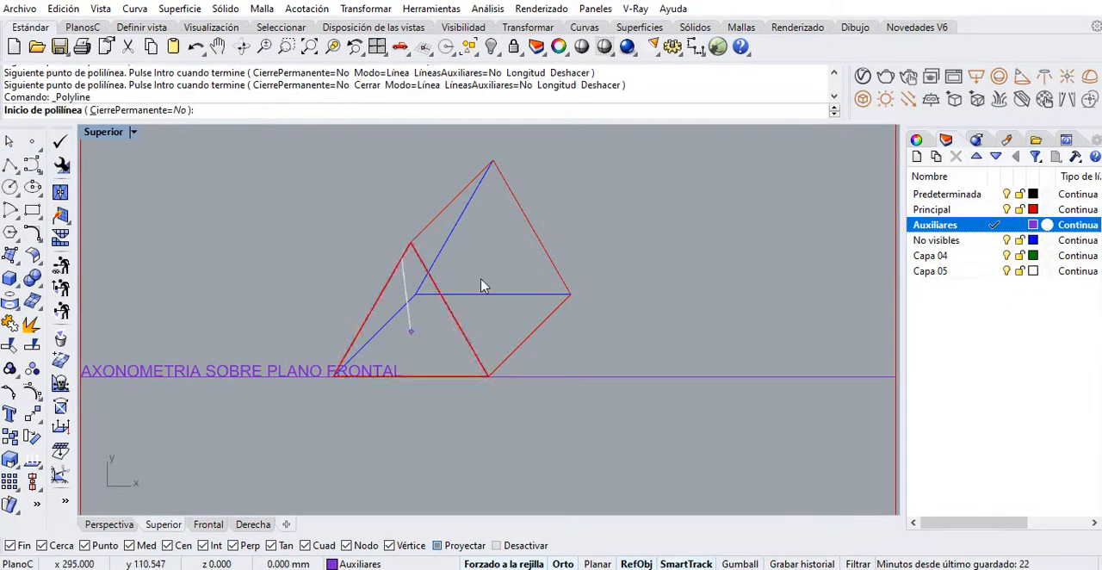
{"action": "left_click", "coordinate": [571, 294]}
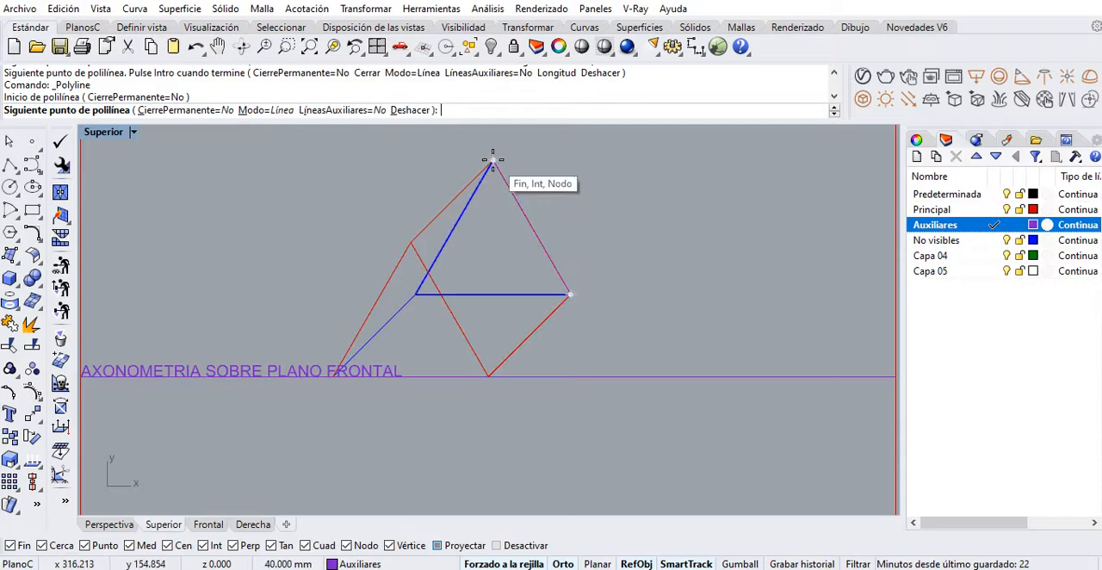
{"action": "left_click", "coordinate": [571, 161]}
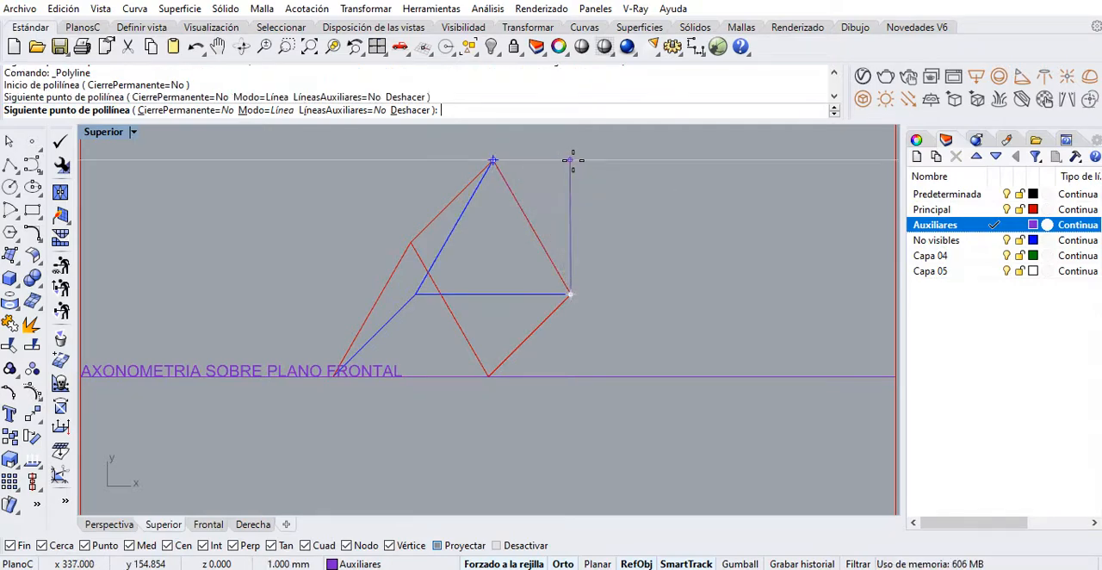
{"action": "left_click", "coordinate": [492, 161]}
{"action": "key", "text": "Return"}
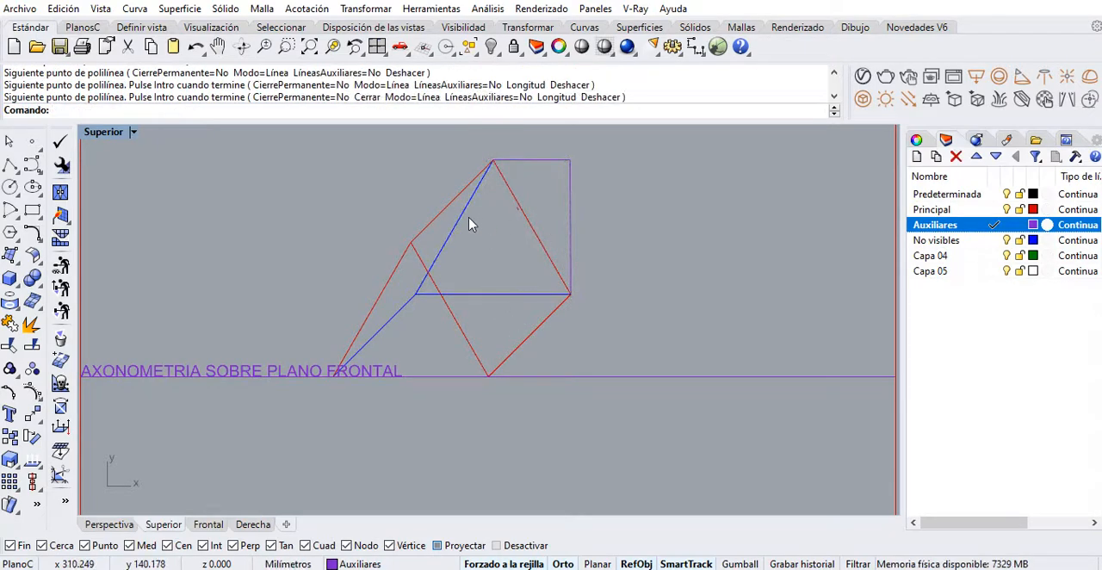
Draw an auxiliary polyline from the front right base corner vertically to apex height and horizontally to the front apex
{"action": "key", "text": "Return"}
{"action": "left_click", "coordinate": [488, 372]}
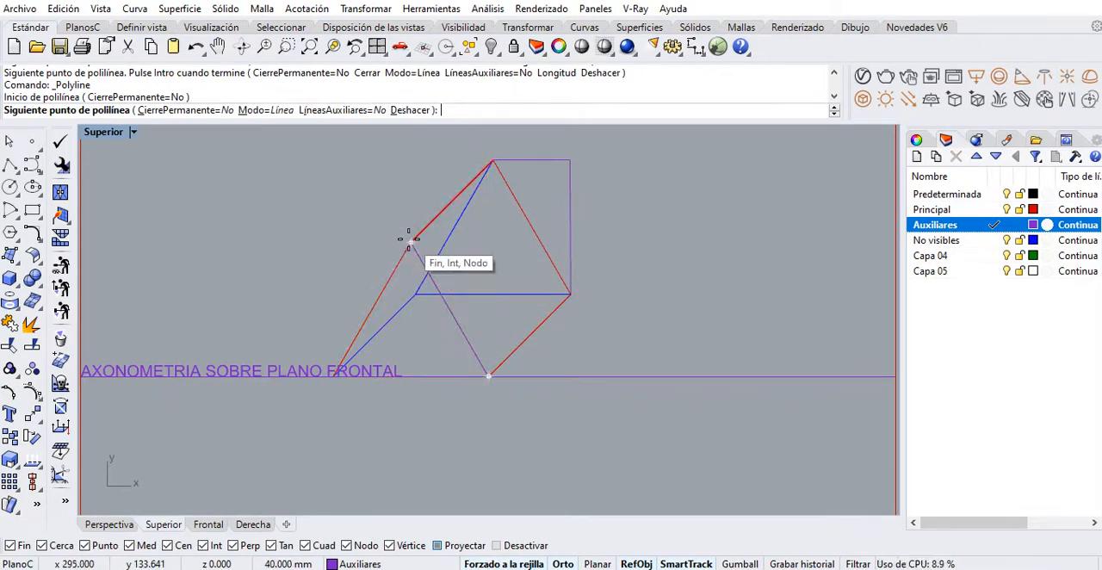
{"action": "left_click", "coordinate": [485, 241]}
{"action": "left_click", "coordinate": [409, 242]}
{"action": "key", "text": "Return"}
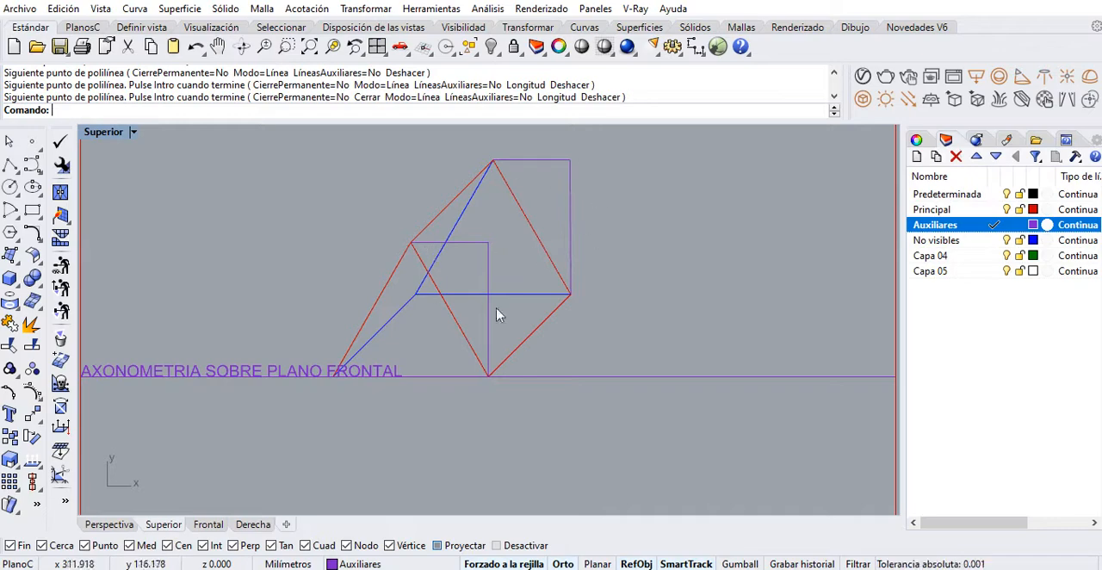
Connect the outer corners of the front and rear auxiliary polylines with a diagonal depth line
{"action": "key", "text": "Return"}
{"action": "left_click", "coordinate": [488, 242]}
{"action": "left_click", "coordinate": [572, 161]}
{"action": "key", "text": "Return"}
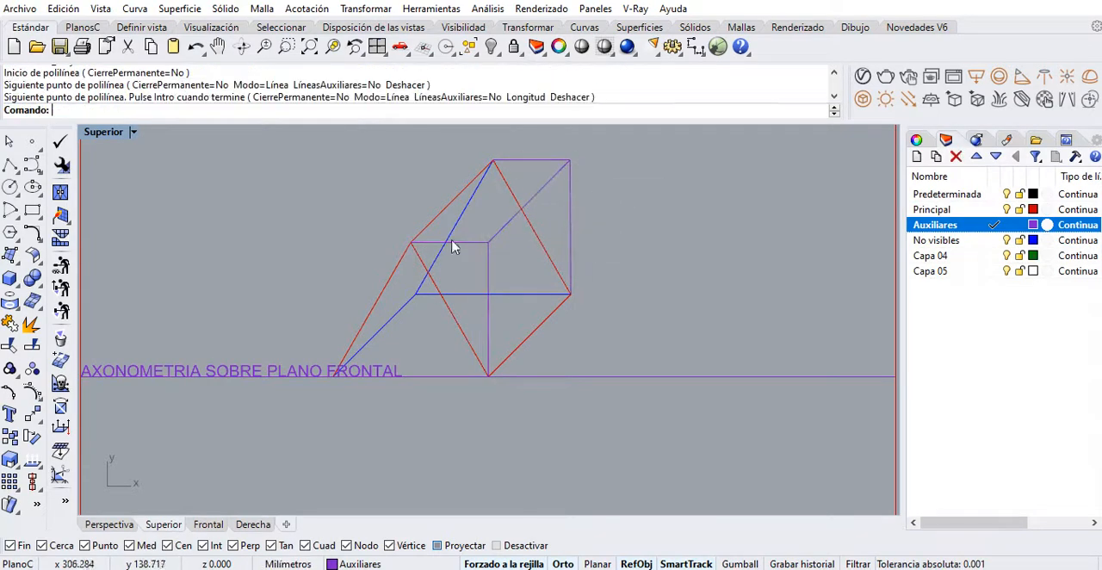
{"action": "scroll", "coordinate": [559, 301], "scroll_direction": "down", "scroll_amount": 4}
{"action": "right_click_drag", "start_coordinate": [559, 376], "coordinate": [571, 347]}
{"action": "mouse_move", "coordinate": [536, 278]}
{"action": "right_mouse_down"}
{"action": "mouse_move", "coordinate": [593, 314]}
{"action": "mouse_move", "coordinate": [571, 239]}
{"action": "right_mouse_up"}
{"action": "right_click_drag", "start_coordinate": [553, 379], "coordinate": [514, 390]}
{"action": "scroll", "coordinate": [525, 396], "scroll_direction": "up", "scroll_amount": 2}
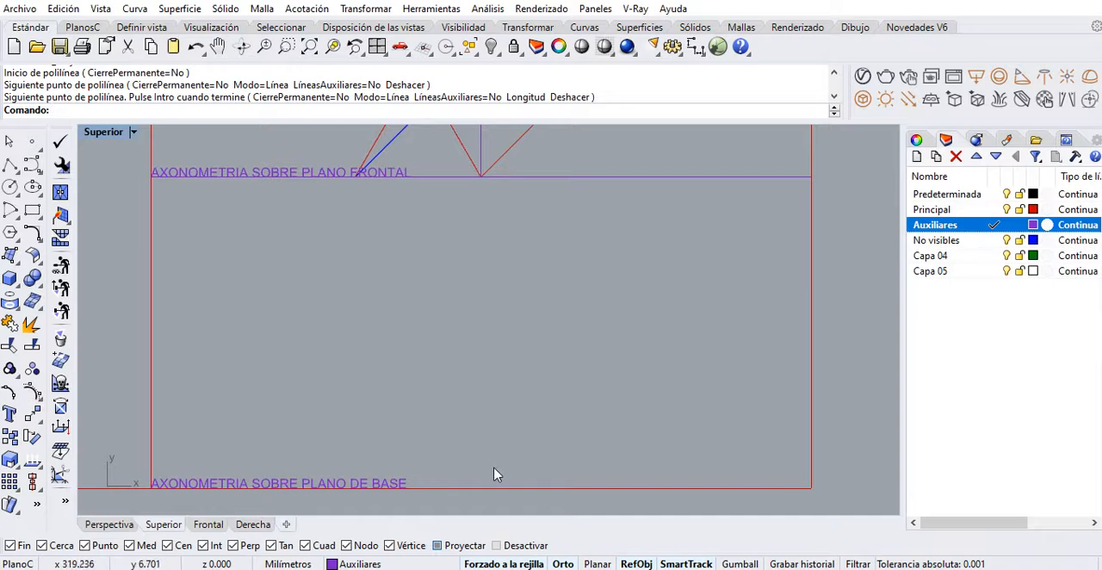
{"action": "right_click_drag", "start_coordinate": [504, 484], "coordinate": [492, 413]}
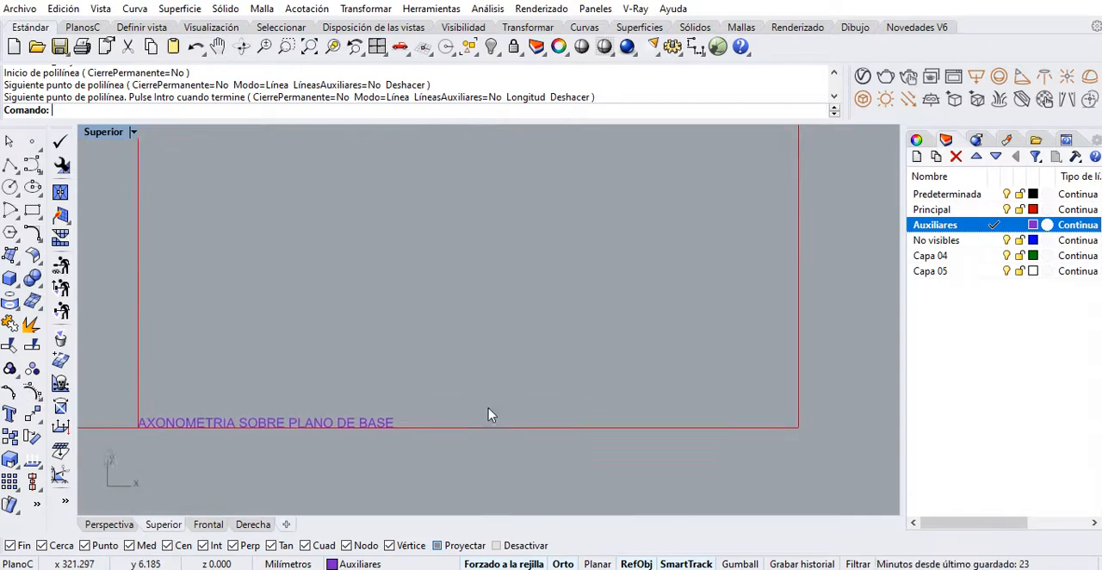
{"action": "left_click", "coordinate": [9, 167]}
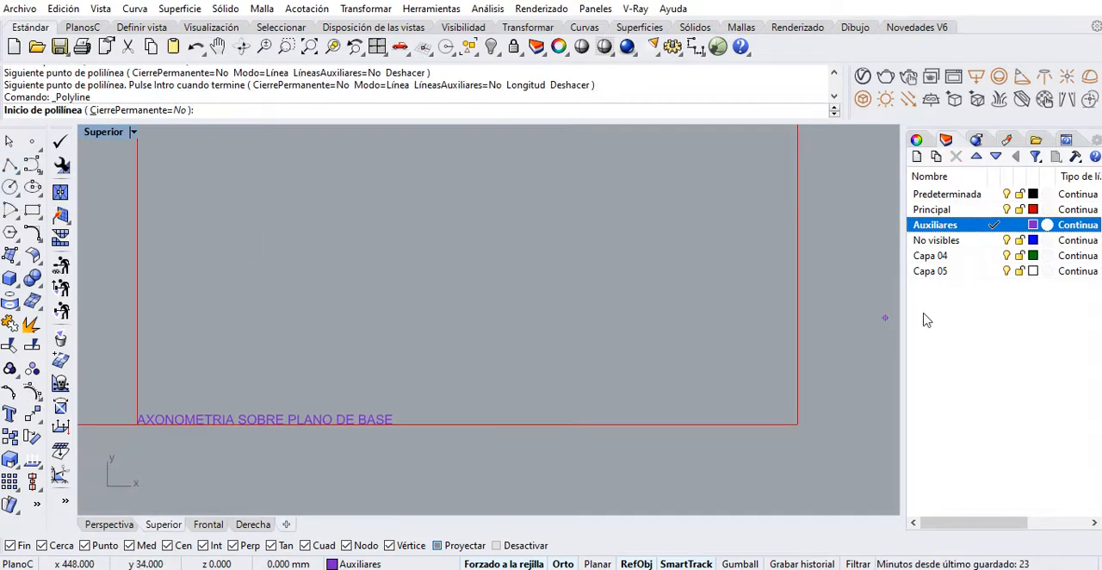
{"action": "left_click", "coordinate": [468, 424]}
{"action": "key", "text": "Escape"}
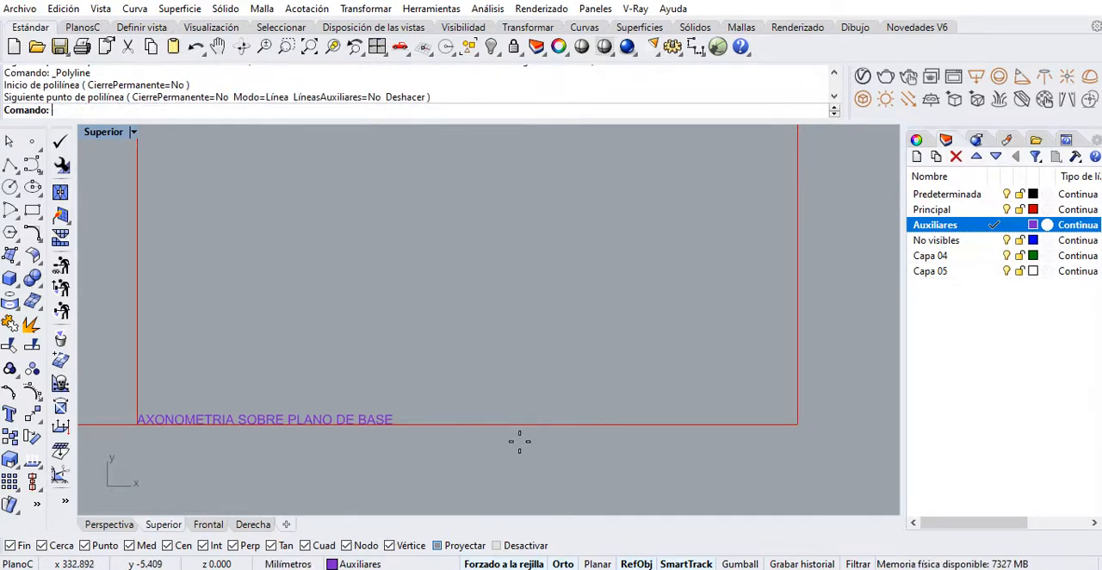
{"action": "key", "text": "Return"}
{"action": "left_click", "coordinate": [470, 442]}
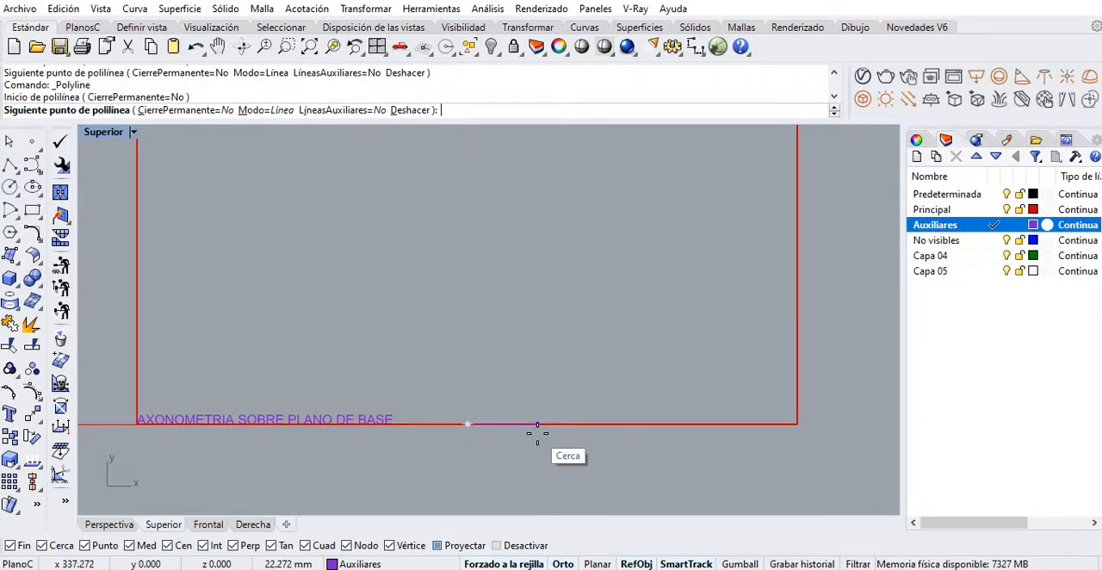
{"action": "scroll", "coordinate": [629, 450], "scroll_direction": "down", "scroll_amount": 3}
{"action": "right_click_drag", "start_coordinate": [630, 451], "coordinate": [686, 456]}
{"action": "key", "text": "Escape"}
Copy the top view's rectangle and midline from its lower-right corner to the midpoint of the AXONOMETRIA SOBRE PLANO DE BASE baseline
{"action": "right_click_drag", "start_coordinate": [331, 391], "coordinate": [526, 415]}
{"action": "left_click", "coordinate": [321, 289]}
{"action": "right_click_drag", "start_coordinate": [358, 356], "coordinate": [353, 367]}
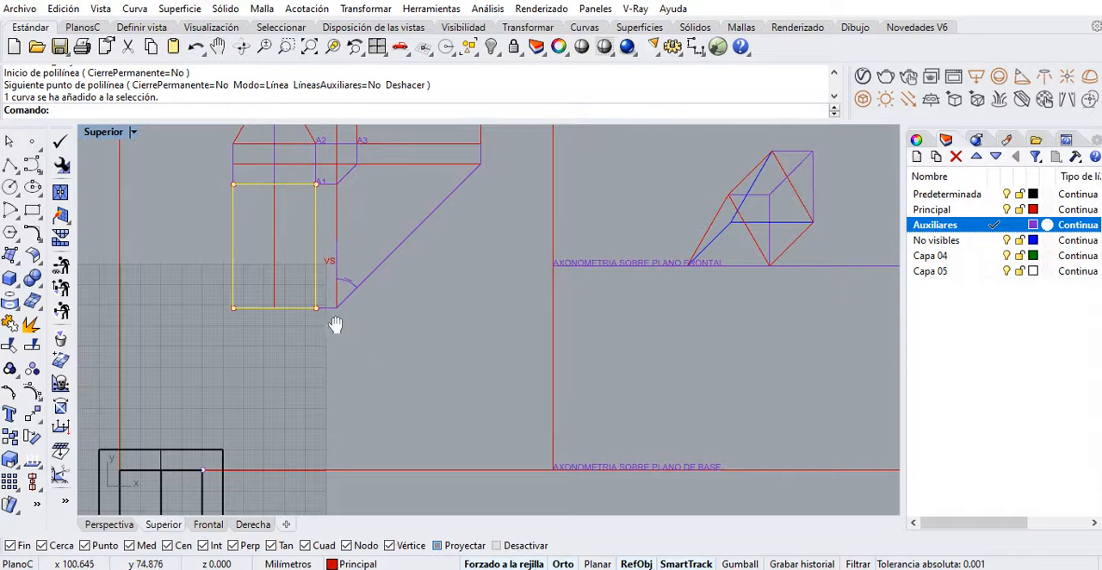
{"action": "scroll", "coordinate": [285, 298], "scroll_direction": "up", "scroll_amount": 4}
{"action": "left_click", "coordinate": [271, 295], "text": "shift"}
{"action": "scroll", "coordinate": [300, 301], "scroll_direction": "down", "scroll_amount": 4}
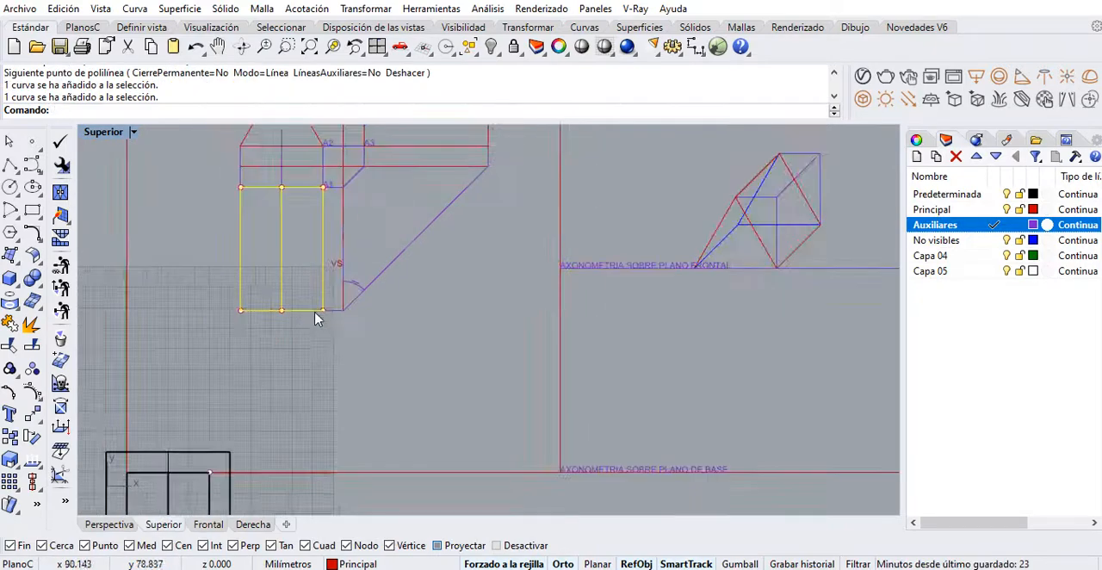
{"action": "right_click_drag", "start_coordinate": [314, 318], "coordinate": [222, 290]}
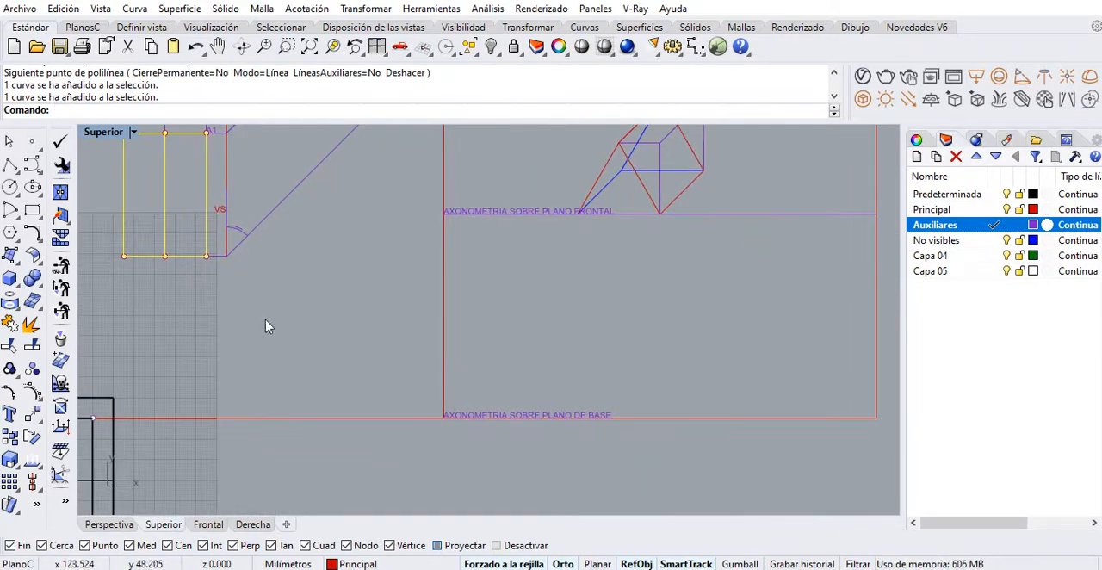
{"action": "left_click", "coordinate": [60, 407]}
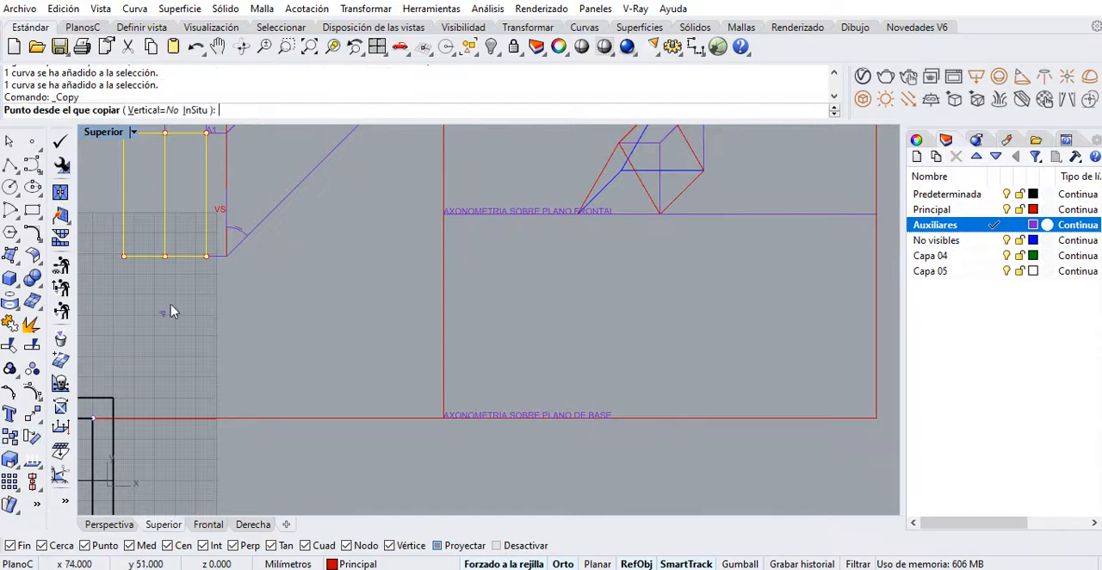
{"action": "left_click", "coordinate": [206, 256]}
{"action": "left_click", "coordinate": [659, 416]}
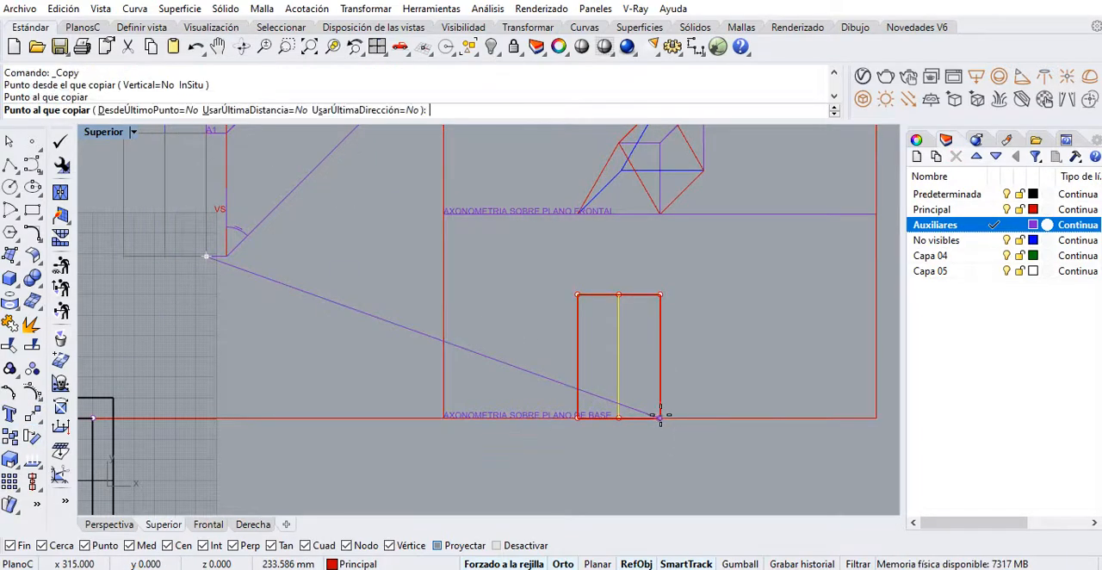
{"action": "right_click", "coordinate": [637, 434]}
{"action": "right_click_drag", "start_coordinate": [624, 459], "coordinate": [517, 428]}
{"action": "right_click_drag", "start_coordinate": [490, 313], "coordinate": [418, 292]}
{"action": "key", "text": "Escape"}
{"action": "scroll", "coordinate": [401, 263], "scroll_direction": "up", "scroll_amount": 4}
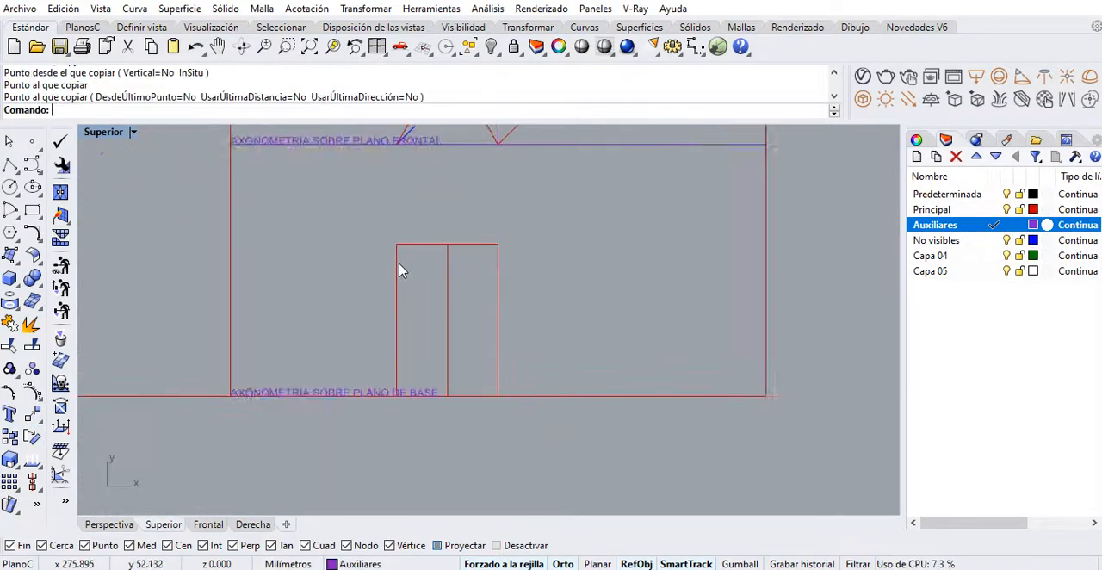
Try to rotate the copied rectangle and midline 60° about the lower-right corner, and undo the rotation
{"action": "left_click_drag", "start_coordinate": [361, 225], "coordinate": [551, 457]}
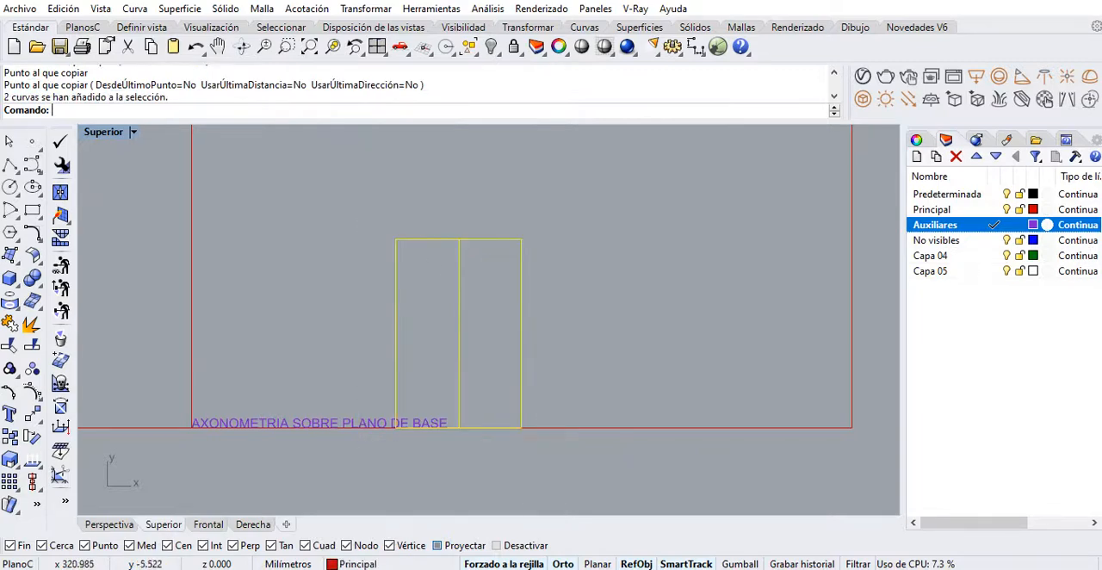
{"action": "left_click", "coordinate": [61, 453]}
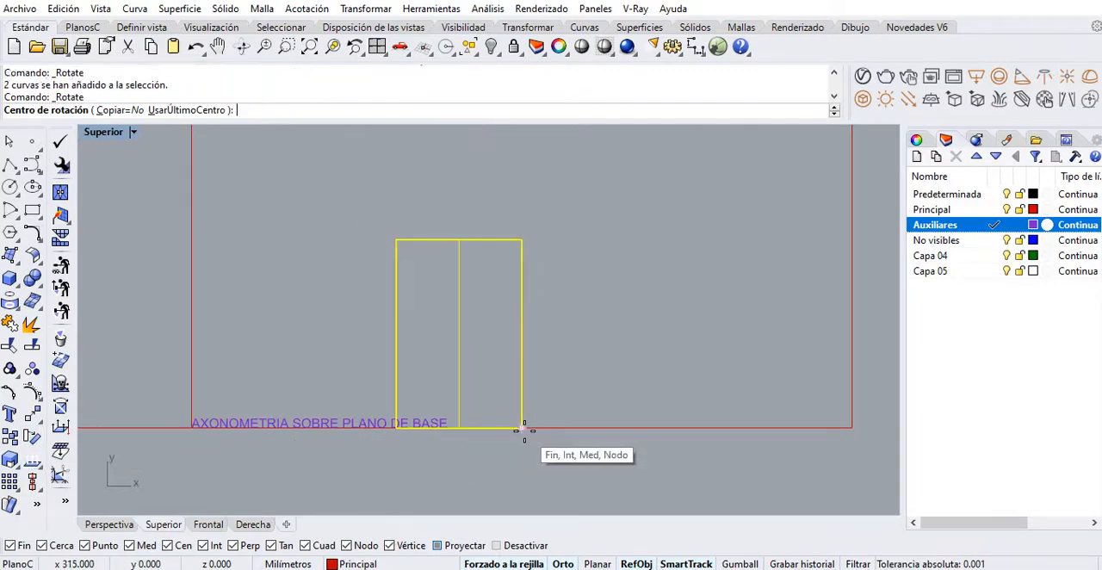
{"action": "left_click", "coordinate": [521, 427]}
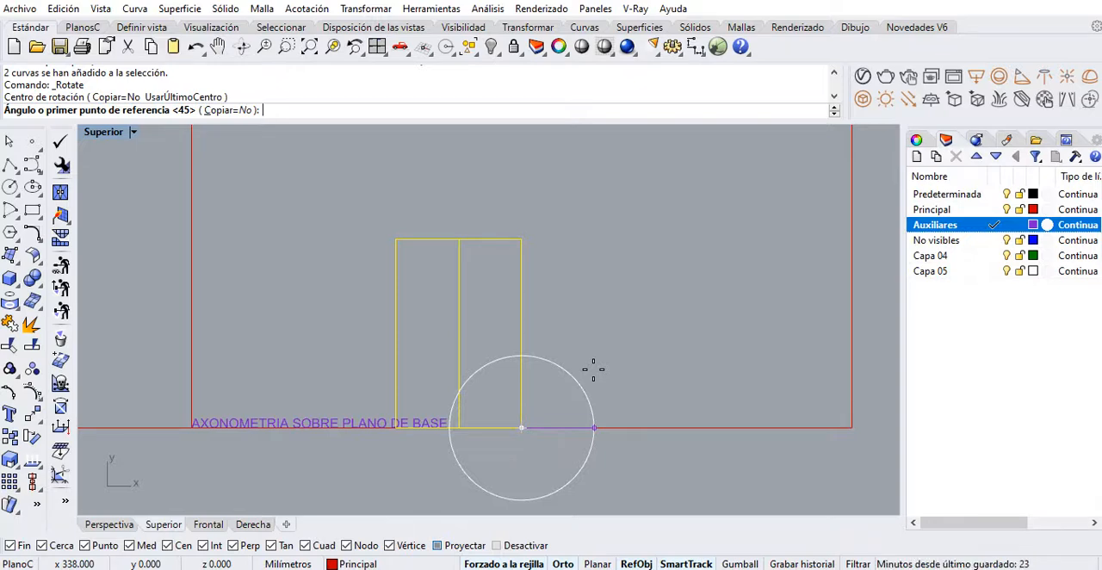
{"action": "type", "text": "60"}
{"action": "key", "text": "Return"}
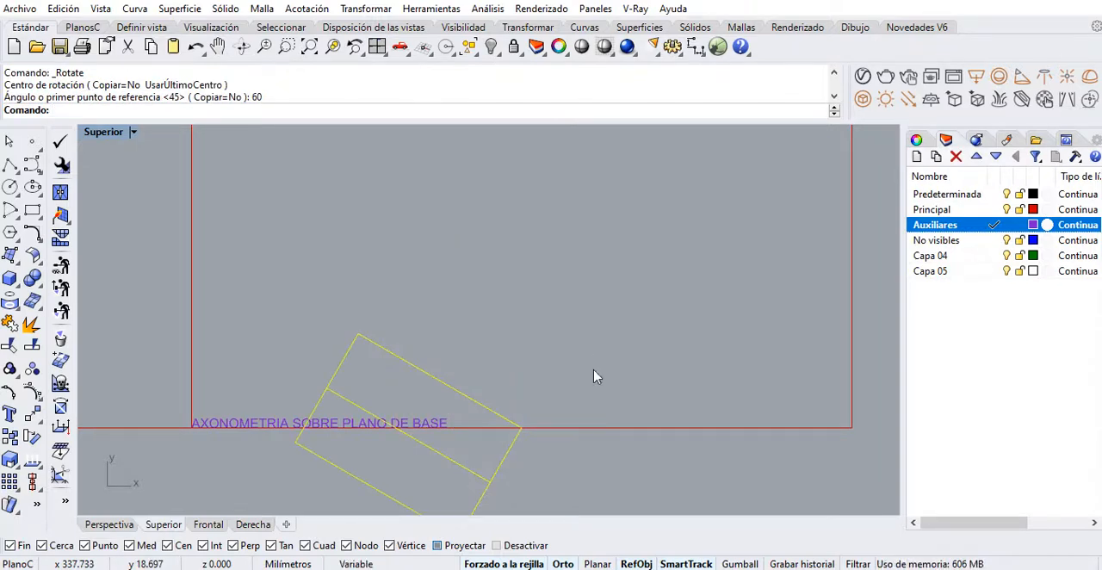
{"action": "key", "text": "ctrl+z"}
Rotate the copied rectangle and midline by -60° about the rectangle's lower-right corner on the baseline
{"action": "key", "text": "Return"}
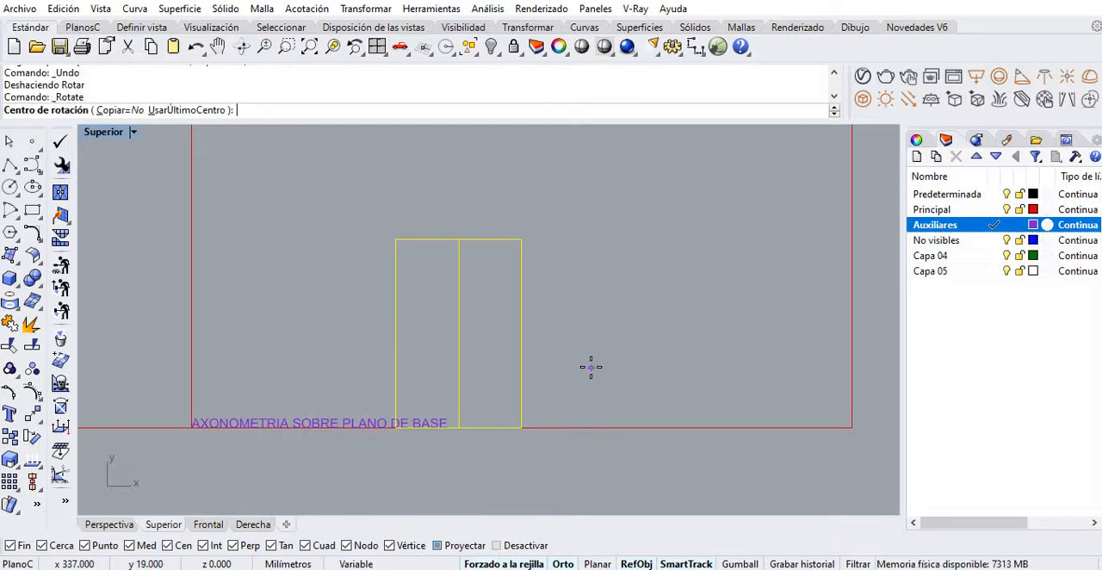
{"action": "left_click", "coordinate": [523, 427]}
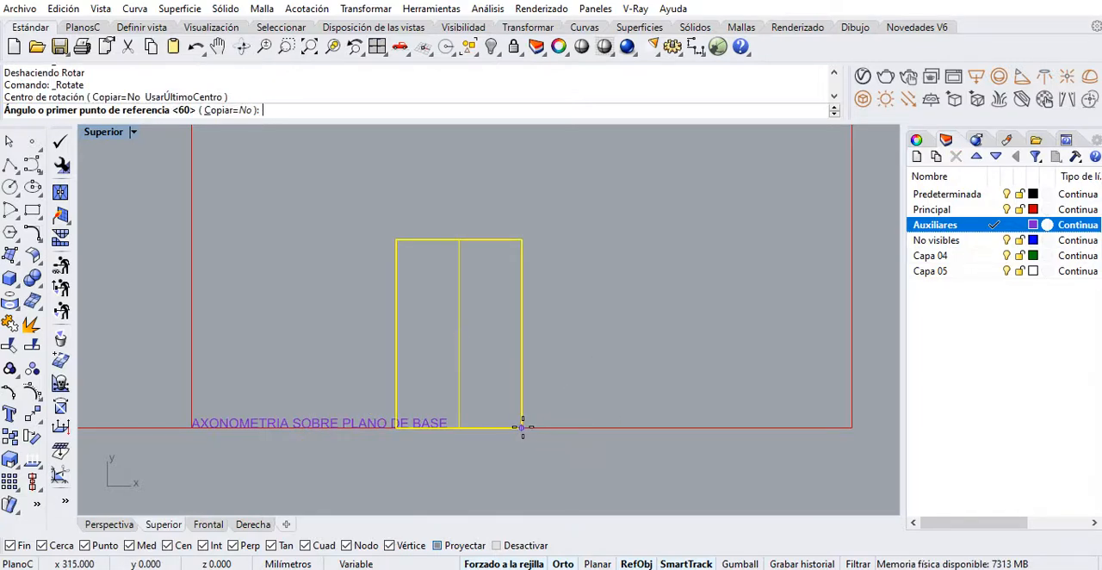
{"action": "type", "text": "-60"}
{"action": "key", "text": "Return"}
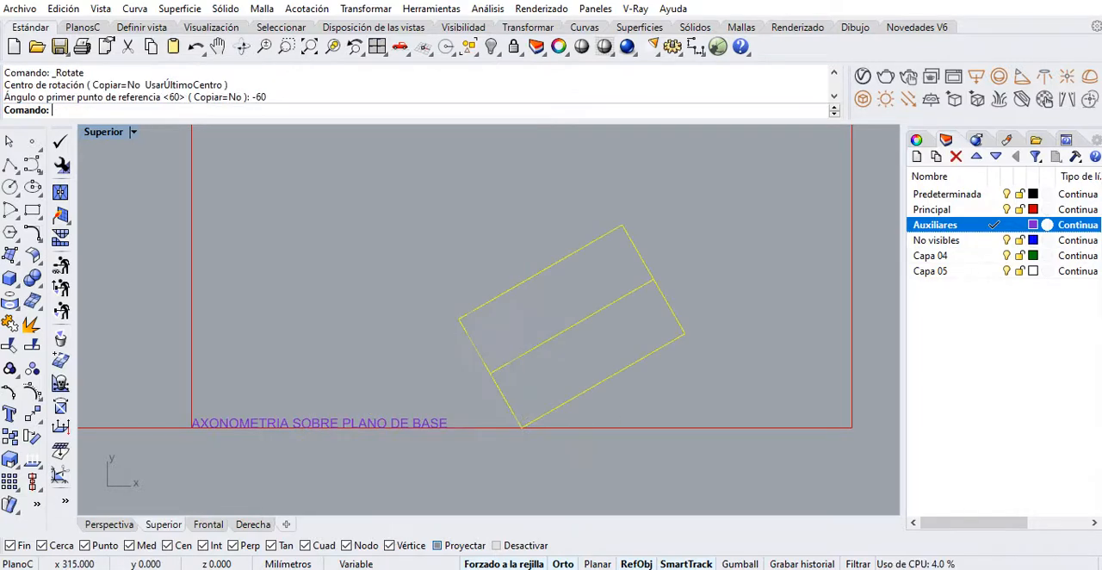
{"action": "left_click", "coordinate": [528, 453]}
{"action": "right_click_drag", "start_coordinate": [559, 414], "coordinate": [481, 391]}
{"action": "scroll", "coordinate": [510, 379], "scroll_direction": "up", "scroll_amount": 4}
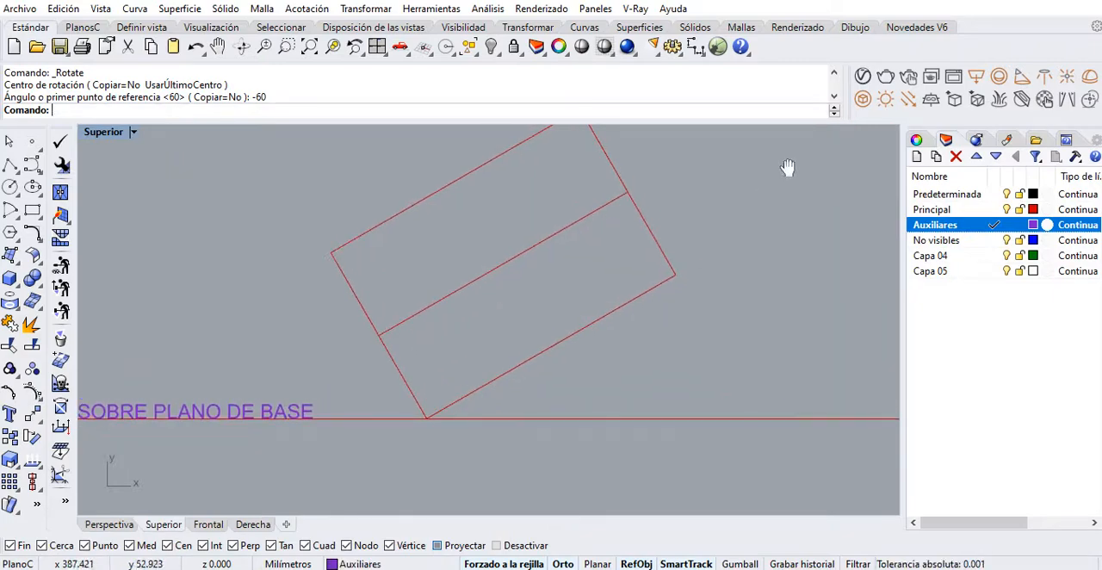
Add an angular dimension between the rotated rectangle's long lower edge and the baseline
{"action": "left_click", "coordinate": [698, 49]}
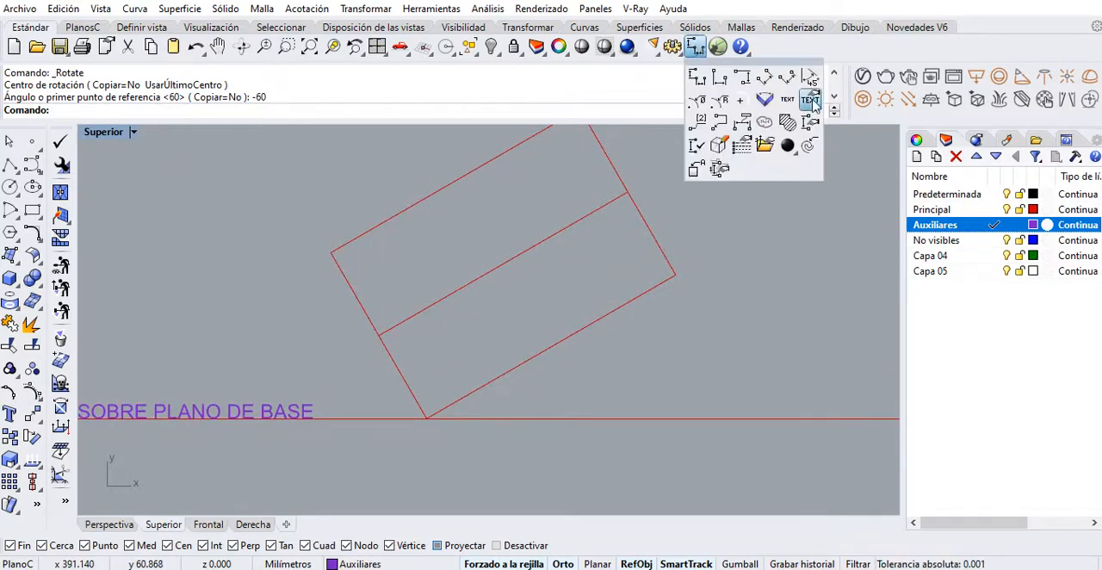
{"action": "left_click", "coordinate": [810, 78]}
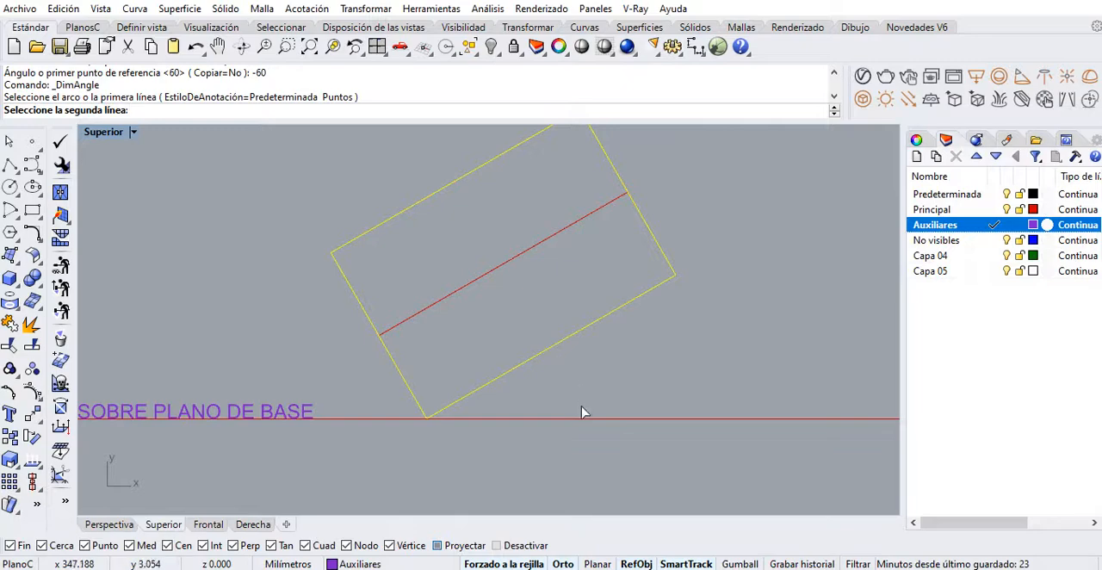
{"action": "left_click", "coordinate": [583, 418]}
{"action": "left_click", "coordinate": [570, 382]}
{"action": "scroll", "coordinate": [414, 377], "scroll_direction": "up", "scroll_amount": 3}
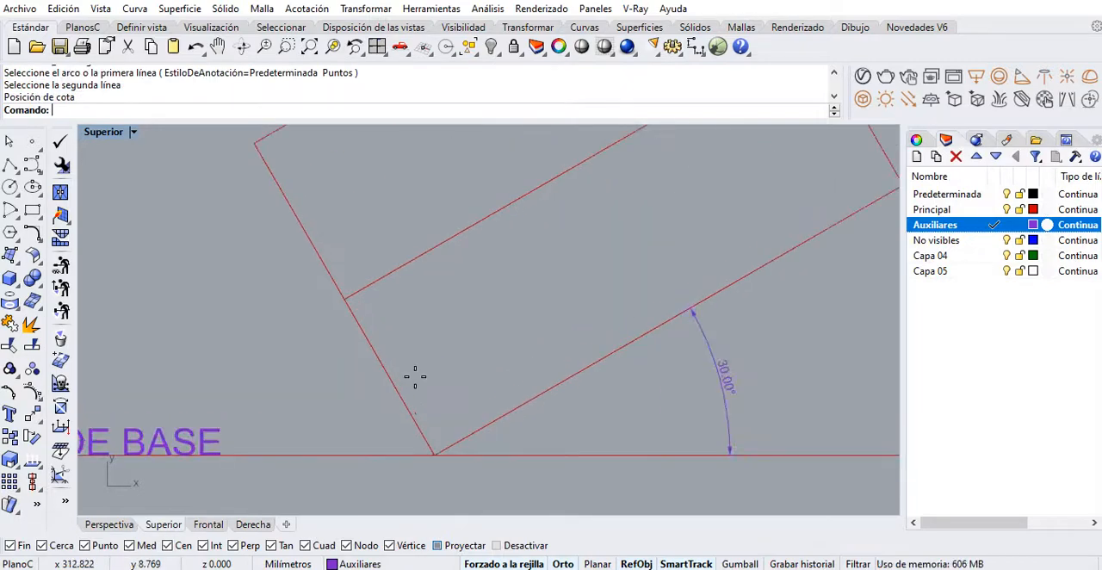
Add an angular dimension between the rotated rectangle's short lower edge and the baseline
{"action": "key", "text": "Return"}
{"action": "left_click", "coordinate": [383, 368]}
{"action": "left_click", "coordinate": [343, 457]}
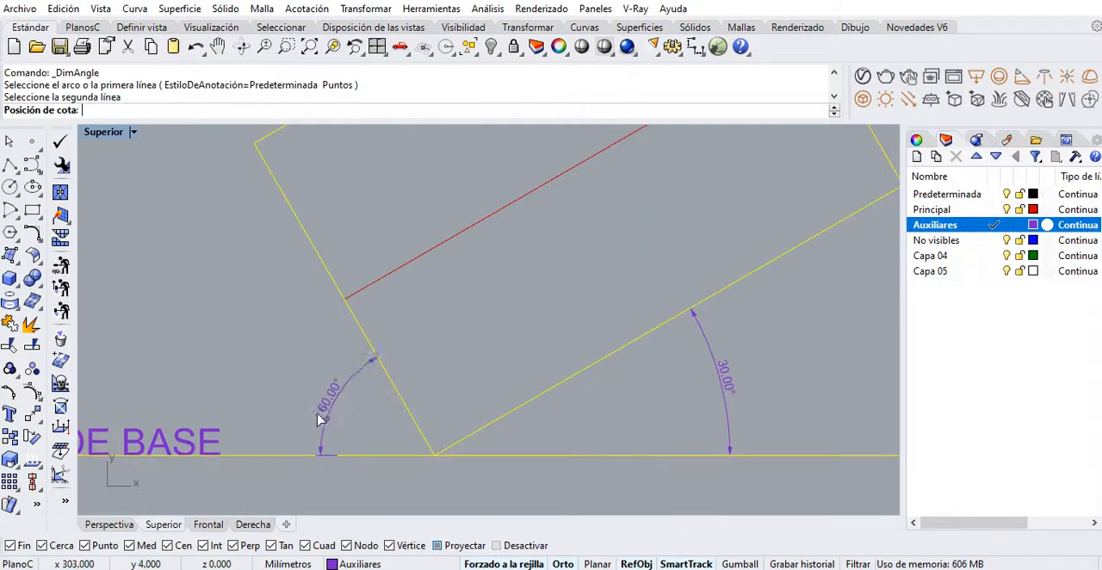
{"action": "left_click", "coordinate": [297, 379]}
Add an angular dimension between the rotated rectangle's two edges meeting at the corner on the baseline
{"action": "key", "text": "Return"}
{"action": "left_click", "coordinate": [394, 396]}
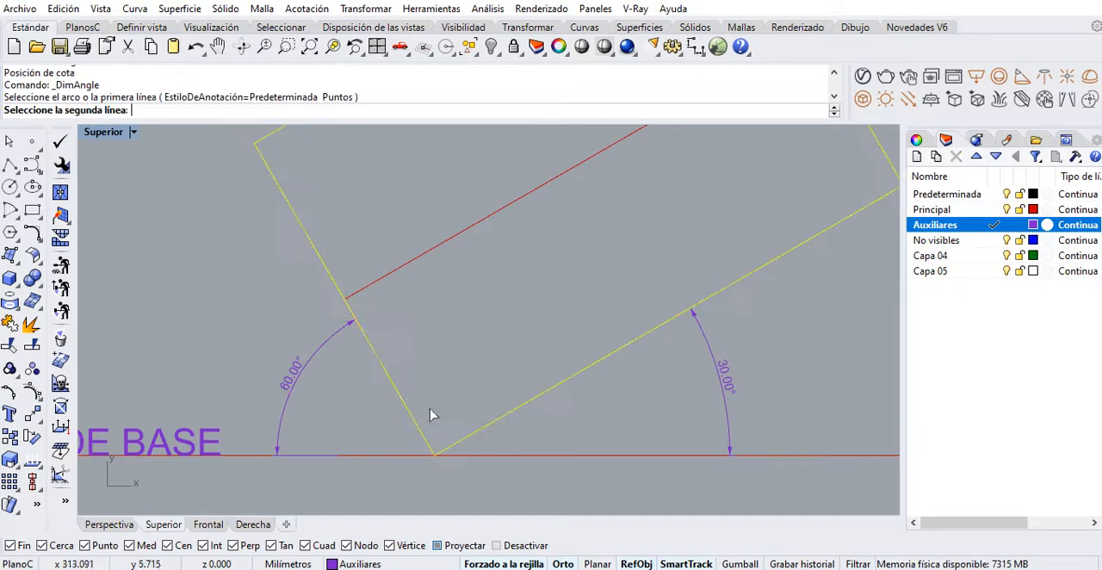
{"action": "left_click", "coordinate": [487, 430]}
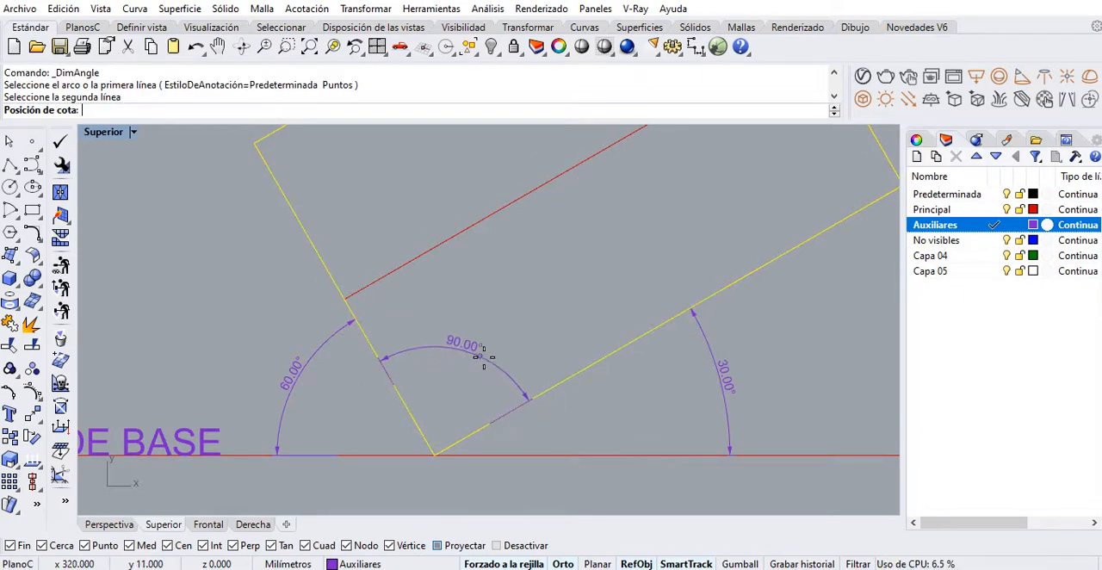
{"action": "left_click", "coordinate": [473, 418]}
{"action": "right_click_drag", "start_coordinate": [473, 419], "coordinate": [472, 376]}
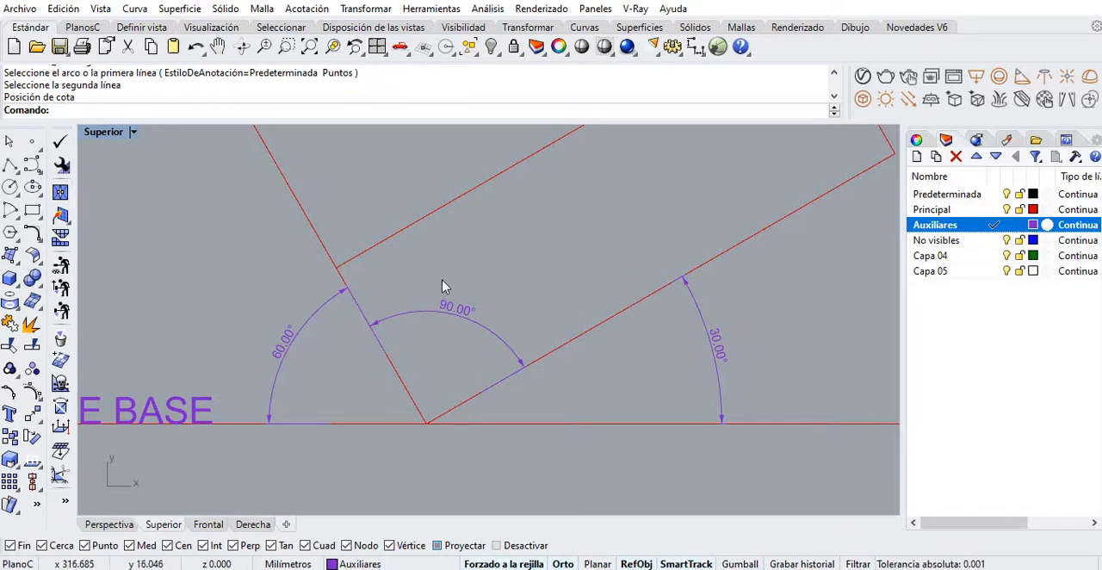
{"action": "left_click", "coordinate": [713, 348]}
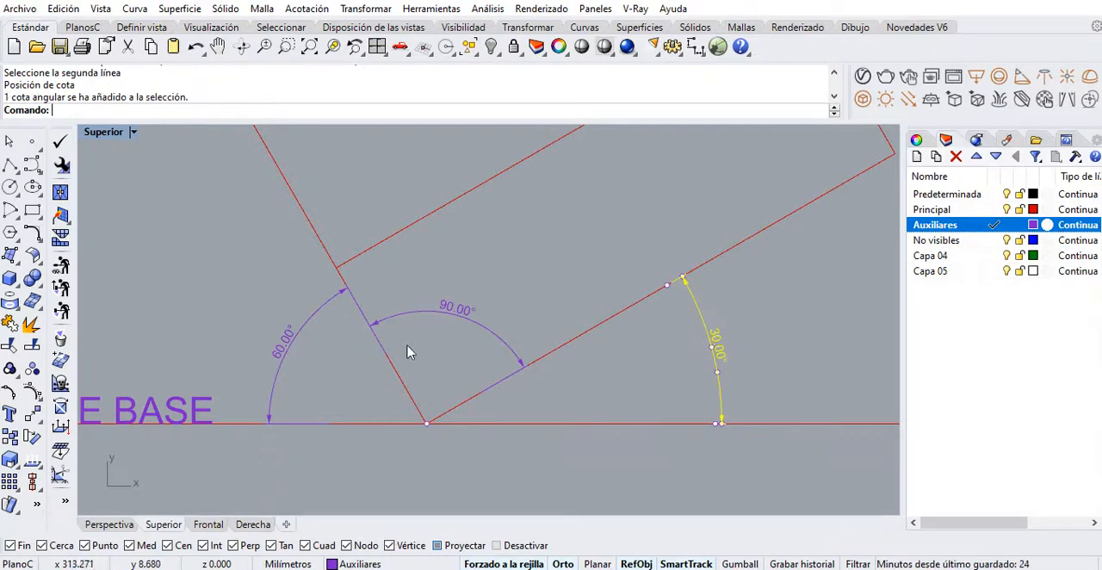
{"action": "left_click", "coordinate": [293, 349]}
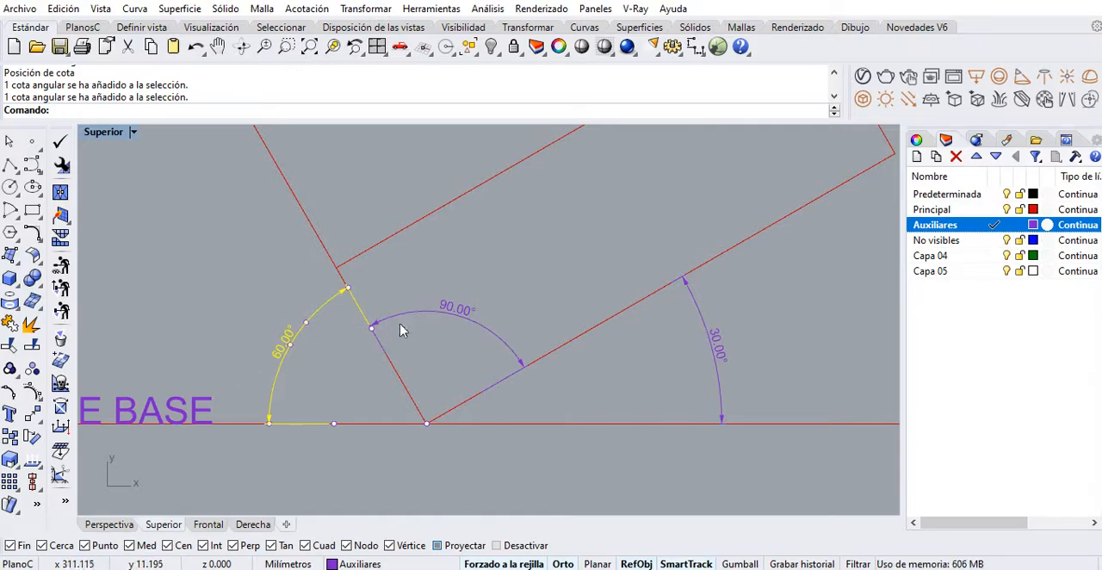
{"action": "left_click", "coordinate": [433, 317]}
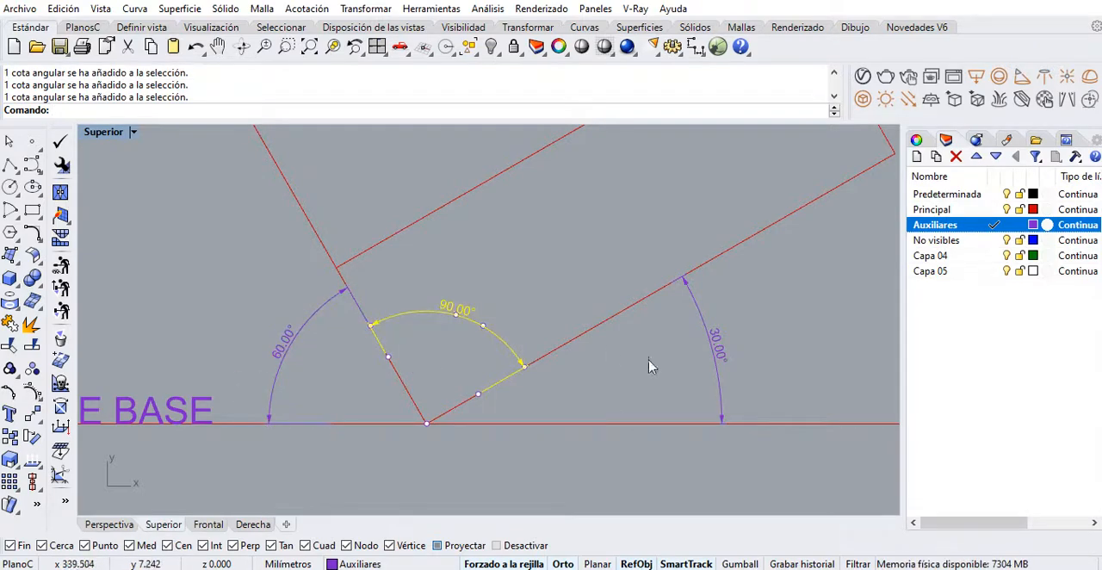
{"action": "left_click", "coordinate": [708, 367]}
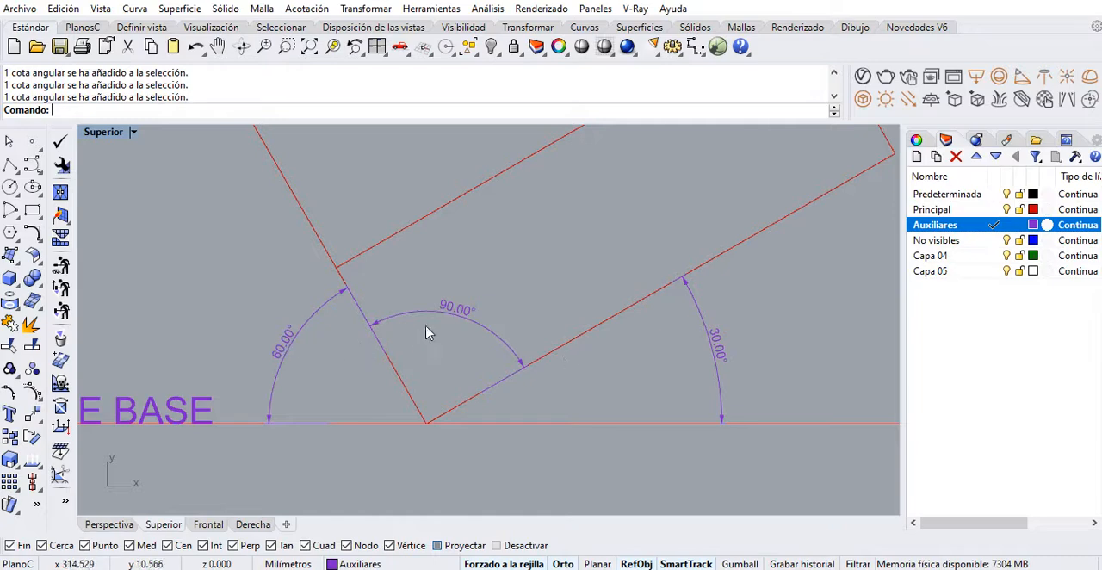
Delete the three angular dimensions around the rotated rectangle's corner on the baseline
{"action": "left_click_drag", "start_coordinate": [476, 281], "coordinate": [431, 339]}
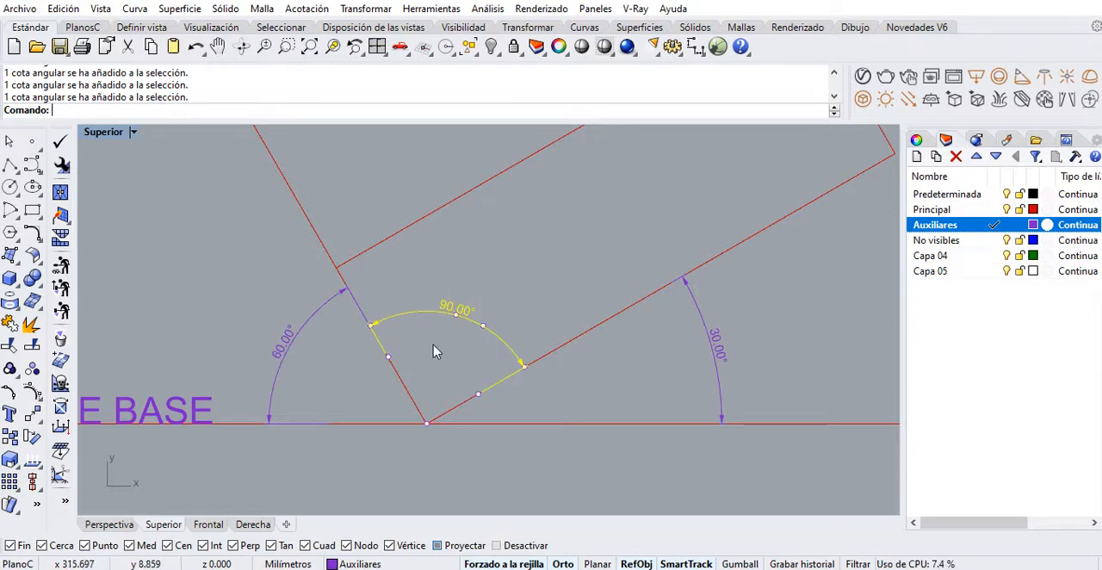
{"action": "scroll", "coordinate": [432, 353], "scroll_direction": "down", "scroll_amount": 5}
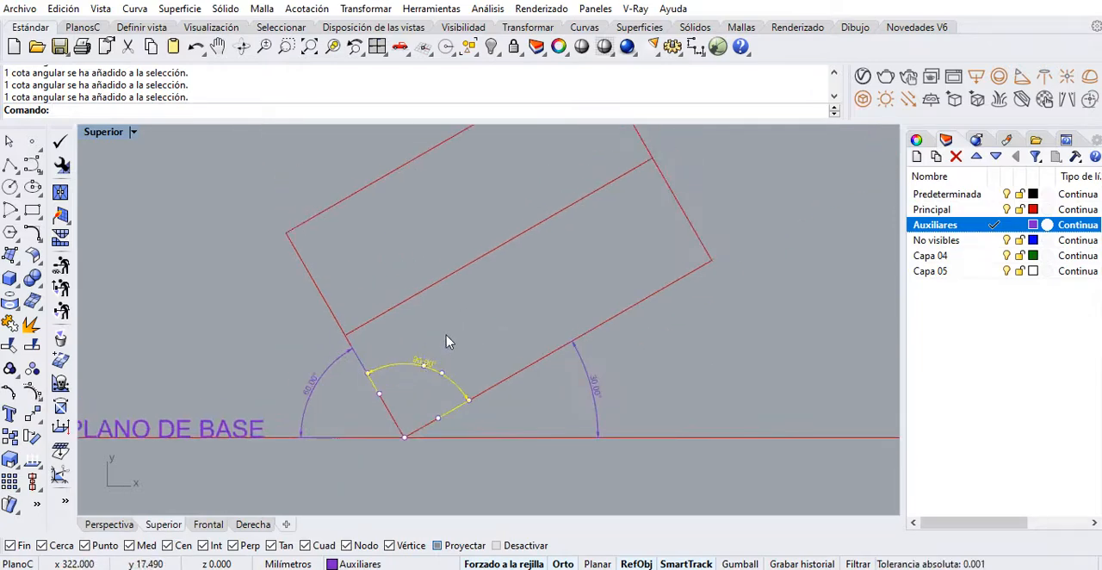
{"action": "key", "text": "Delete"}
{"action": "left_click", "coordinate": [590, 385]}
{"action": "key", "text": "Delete"}
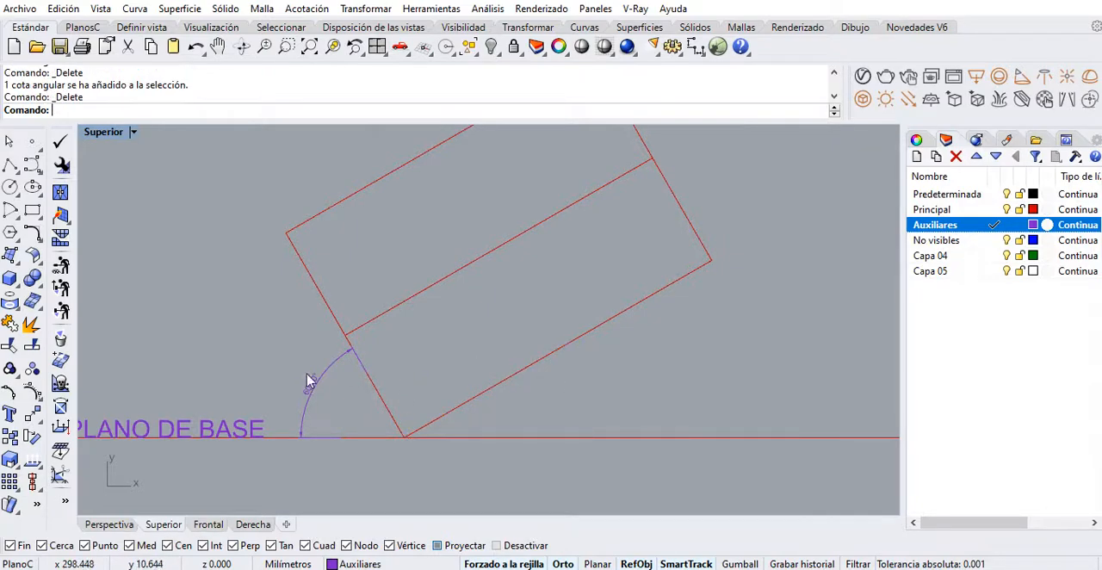
{"action": "left_click", "coordinate": [326, 376]}
{"action": "key", "text": "Delete"}
Copy the front view's triangle from its lower-left corner onto the PLANO DE BASE baseline, to the right of the rotated rectangle
{"action": "scroll", "coordinate": [368, 381], "scroll_direction": "down", "scroll_amount": 3}
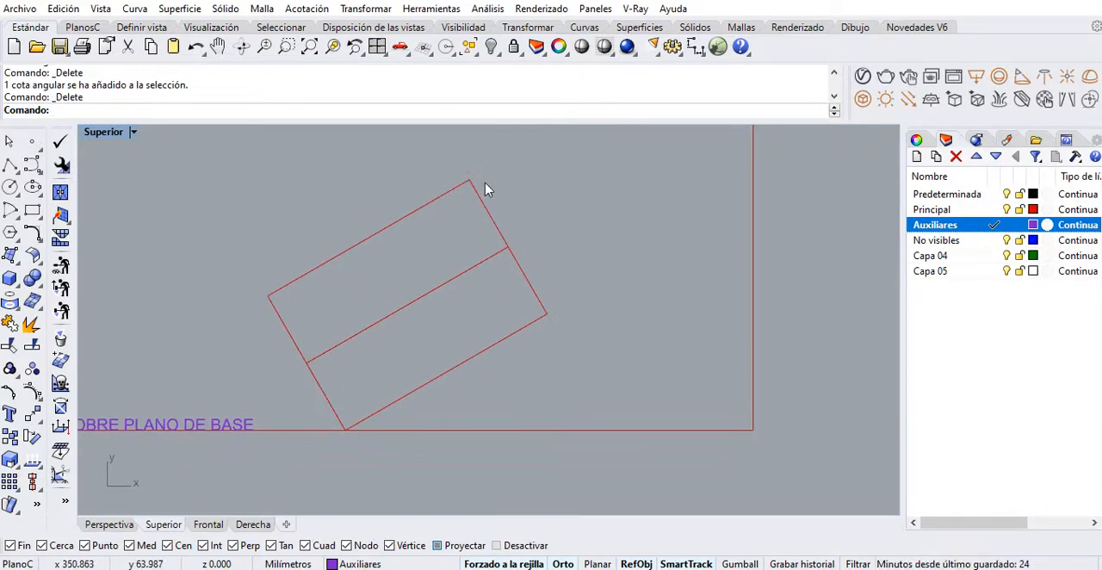
{"action": "scroll", "coordinate": [342, 337], "scroll_direction": "down", "scroll_amount": 2}
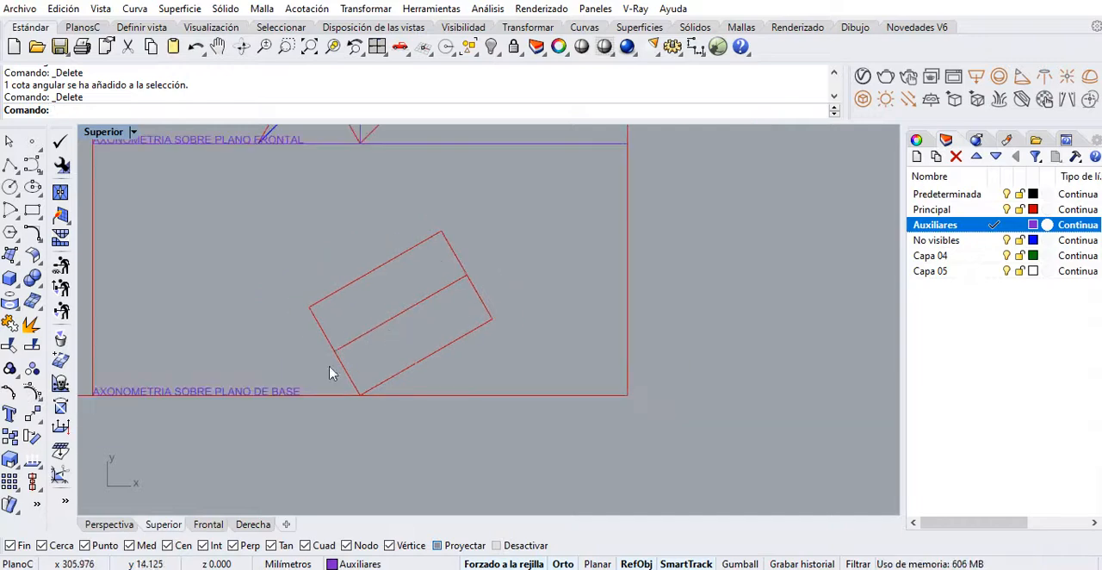
{"action": "mouse_move", "coordinate": [330, 373]}
{"action": "right_mouse_down"}
{"action": "mouse_move", "coordinate": [546, 387]}
{"action": "mouse_move", "coordinate": [622, 508]}
{"action": "mouse_move", "coordinate": [737, 504]}
{"action": "mouse_move", "coordinate": [755, 517]}
{"action": "mouse_move", "coordinate": [750, 172]}
{"action": "mouse_move", "coordinate": [682, 460]}
{"action": "mouse_move", "coordinate": [607, 411]}
{"action": "mouse_move", "coordinate": [546, 417]}
{"action": "mouse_move", "coordinate": [580, 423]}
{"action": "mouse_move", "coordinate": [646, 490]}
{"action": "mouse_move", "coordinate": [777, 167]}
{"action": "mouse_move", "coordinate": [345, 128]}
{"action": "right_mouse_up"}
{"action": "left_click", "coordinate": [168, 162]}
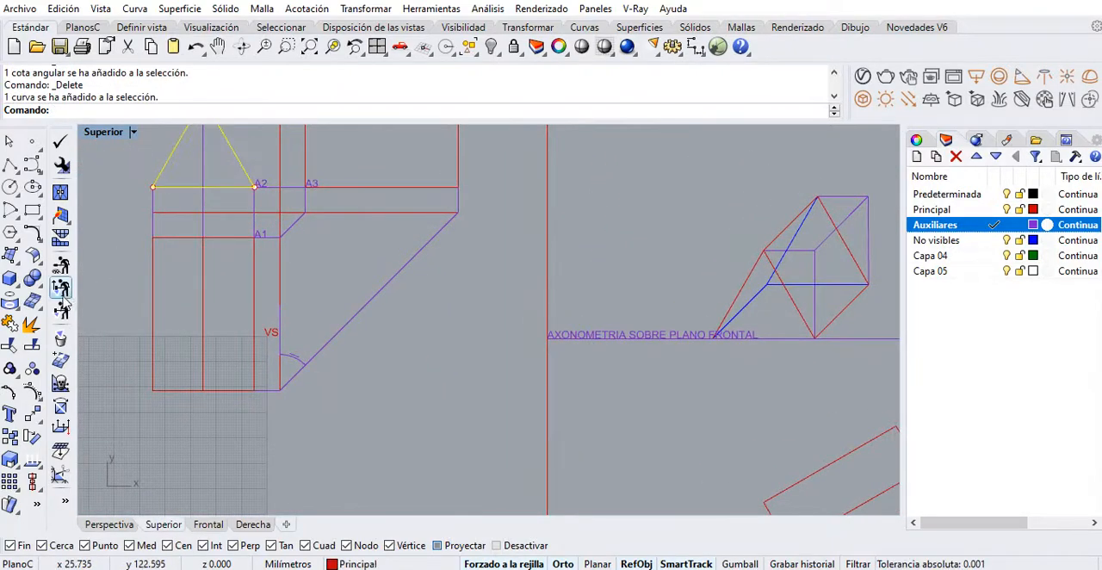
{"action": "left_click", "coordinate": [10, 436]}
{"action": "left_click", "coordinate": [153, 187]}
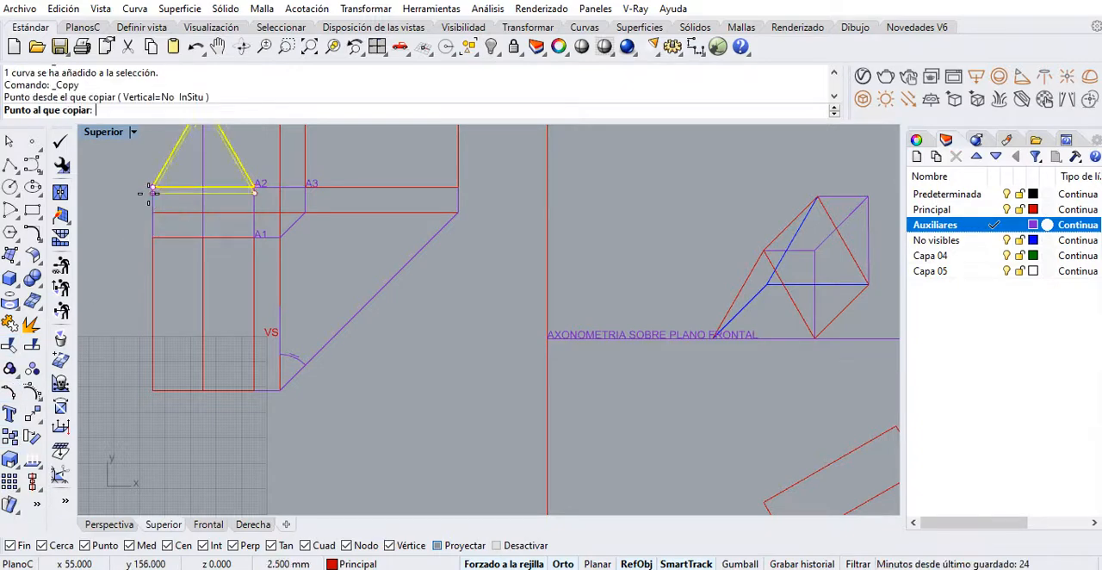
{"action": "scroll", "coordinate": [155, 205], "scroll_direction": "down", "scroll_amount": 3}
{"action": "right_click_drag", "start_coordinate": [456, 363], "coordinate": [389, 261]}
{"action": "scroll", "coordinate": [535, 301], "scroll_direction": "up", "scroll_amount": 5}
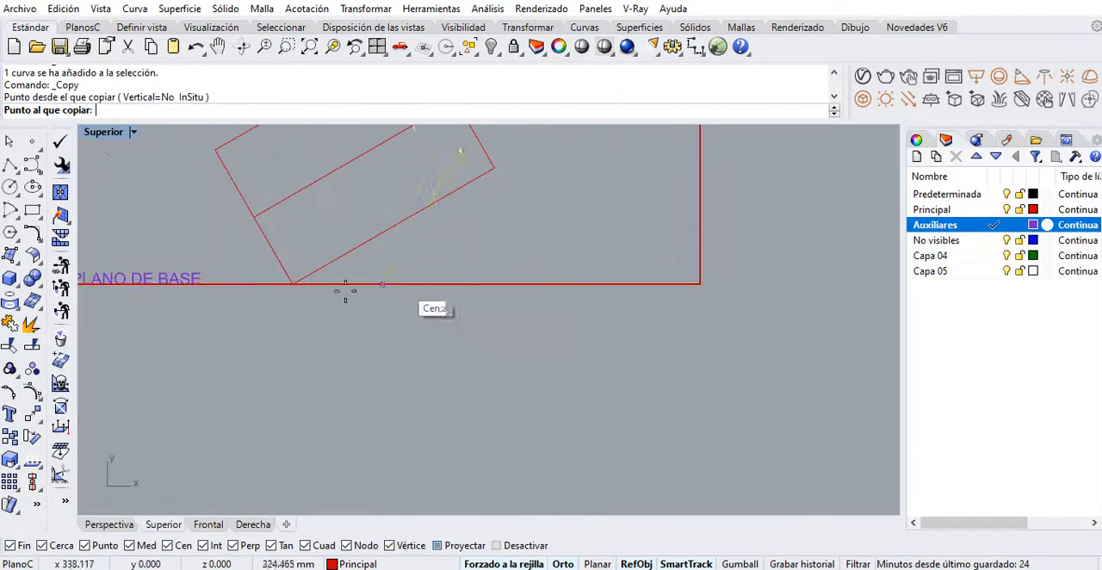
{"action": "right_click_drag", "start_coordinate": [295, 283], "coordinate": [256, 377]}
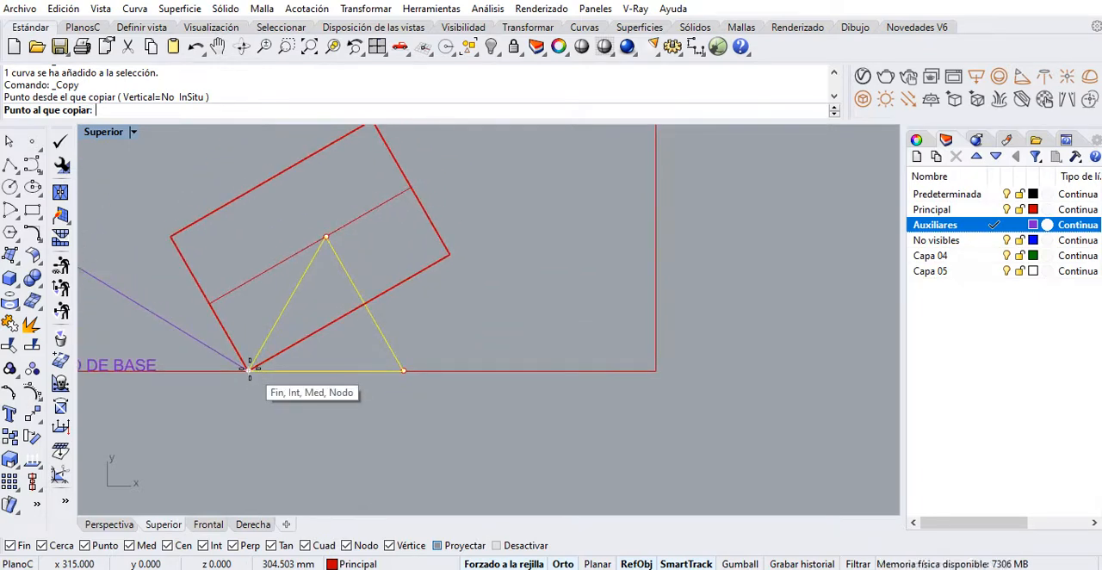
{"action": "left_click", "coordinate": [482, 376]}
{"action": "key", "text": "Return"}
Change the copied triangle to the Auxiliares layer and deselect it
{"action": "left_click", "coordinate": [582, 310]}
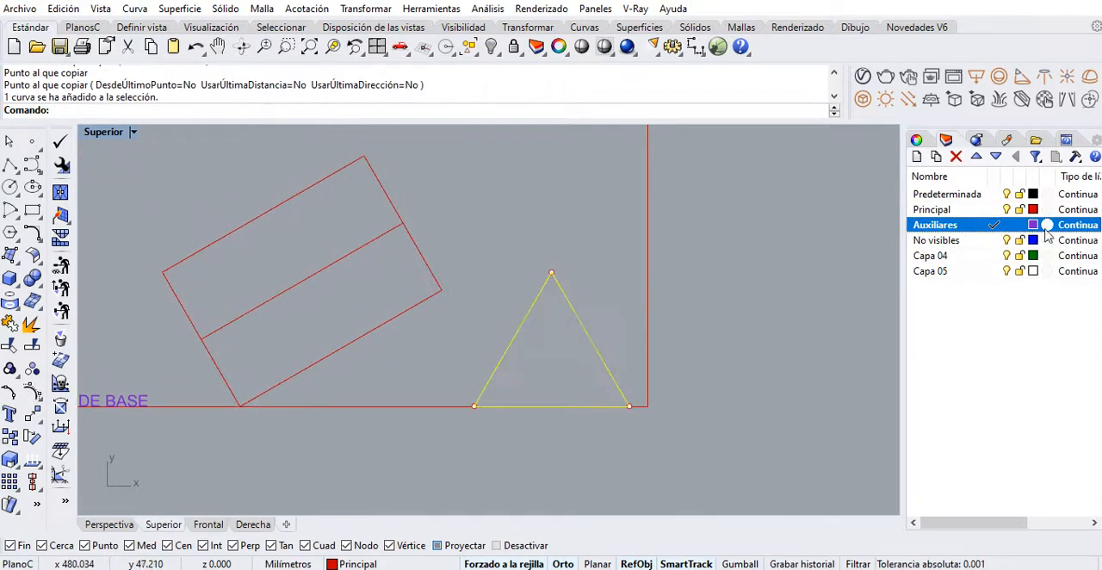
{"action": "right_click", "coordinate": [961, 230]}
{"action": "left_click", "coordinate": [952, 487]}
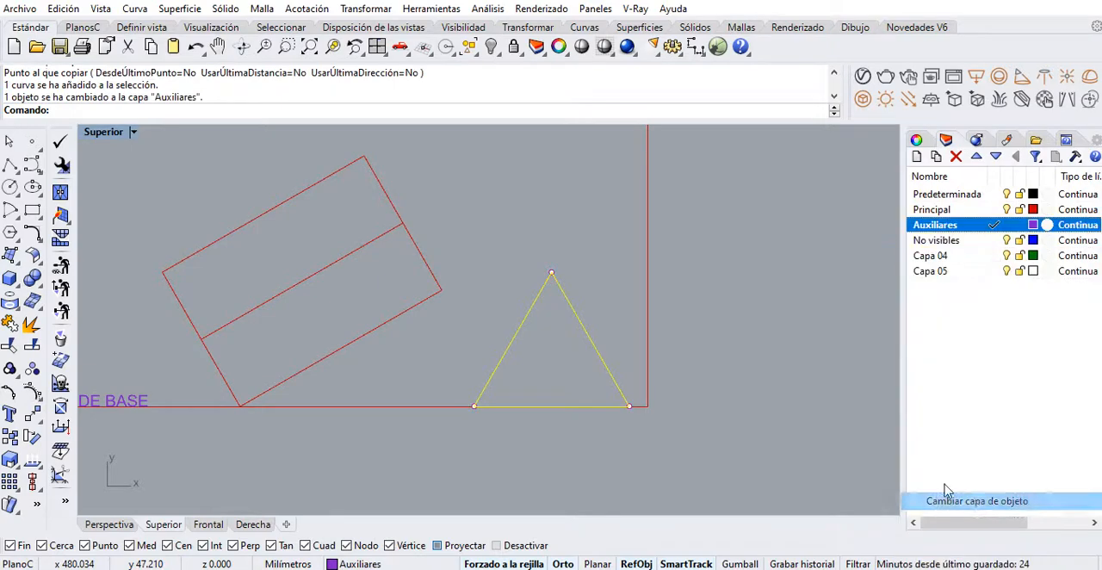
{"action": "left_click", "coordinate": [551, 239]}
Start a vertical auxiliary polyline upward from the rotated rectangle's lowest corner on the baseline
{"action": "right_click_drag", "start_coordinate": [551, 289], "coordinate": [582, 264]}
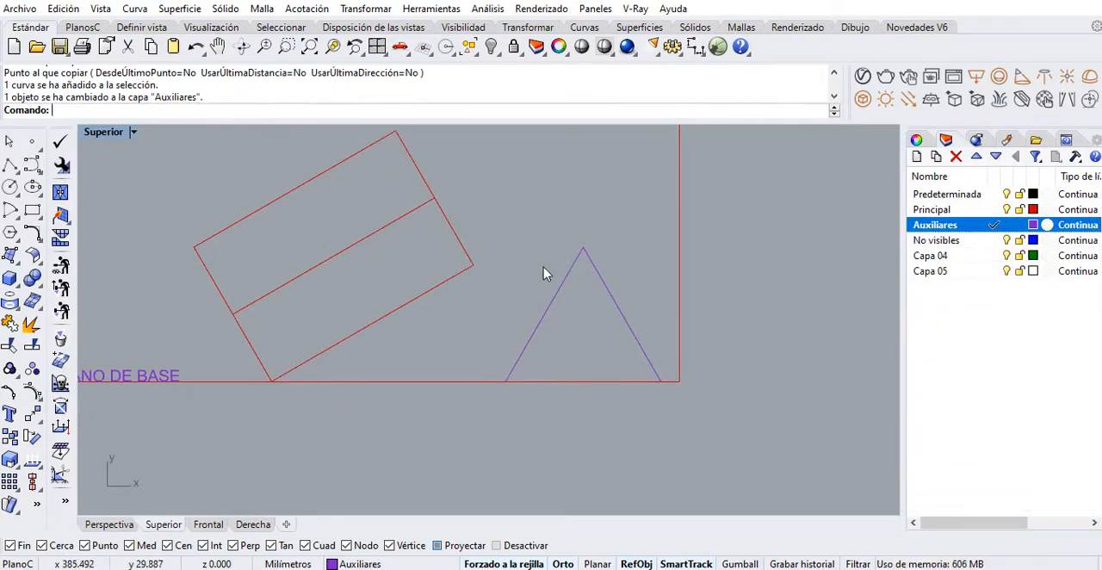
{"action": "right_click_drag", "start_coordinate": [528, 302], "coordinate": [470, 343]}
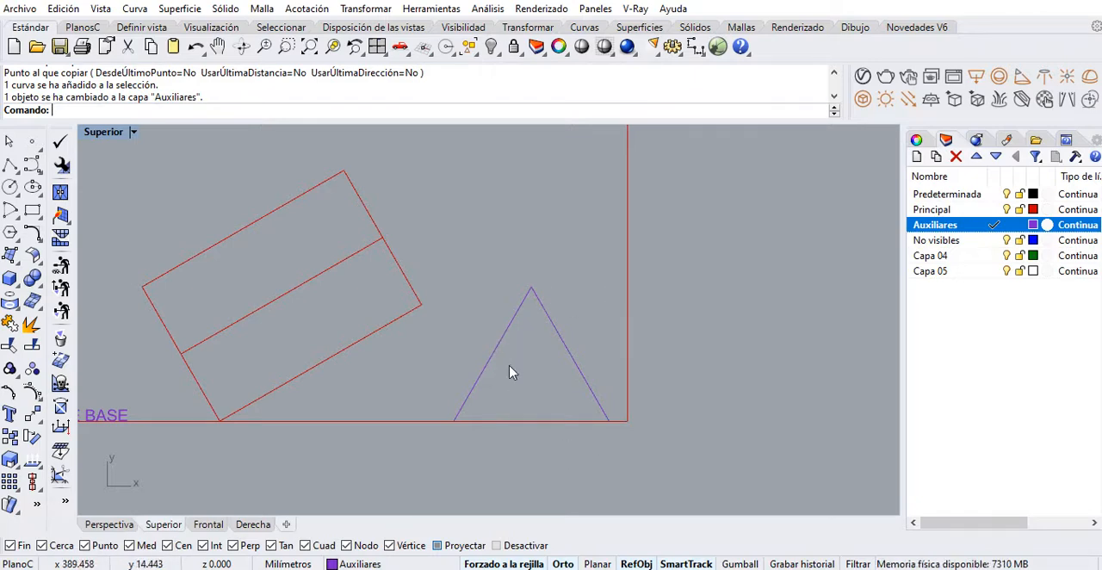
{"action": "right_click_drag", "start_coordinate": [509, 372], "coordinate": [568, 340]}
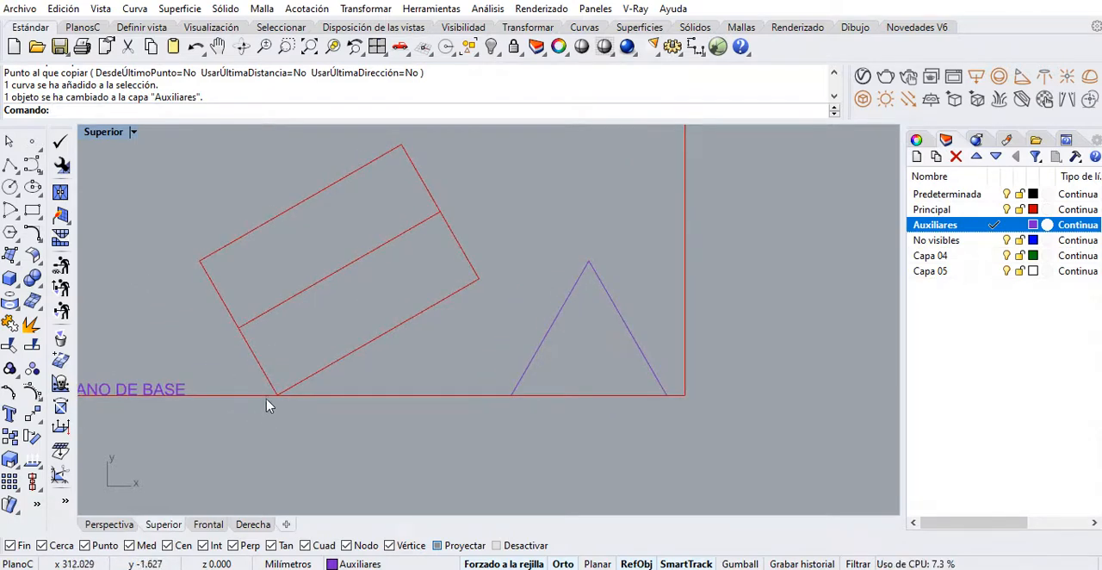
{"action": "left_click", "coordinate": [10, 166]}
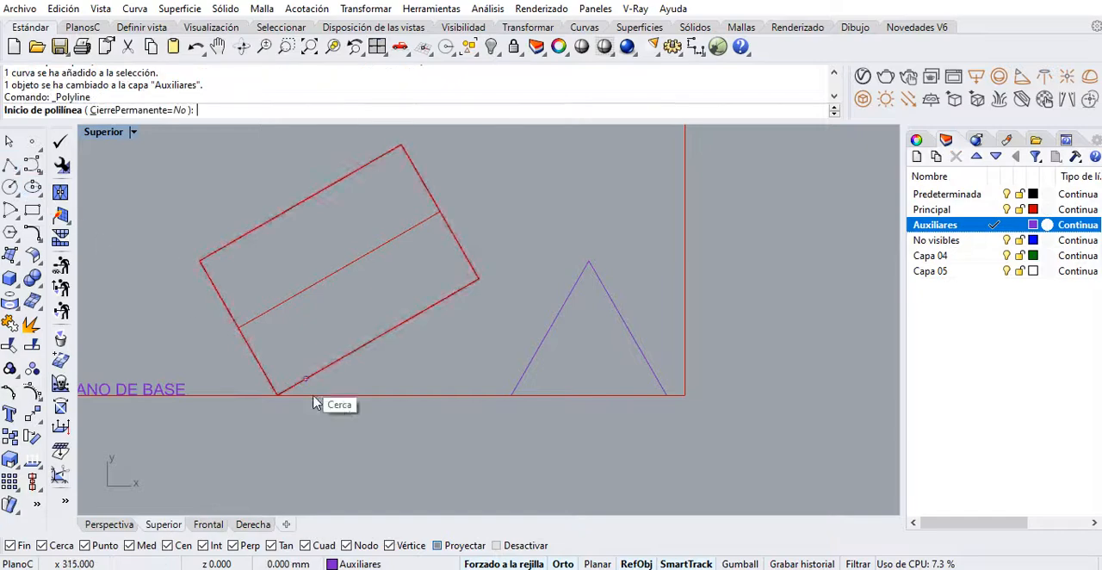
{"action": "left_click", "coordinate": [277, 394]}
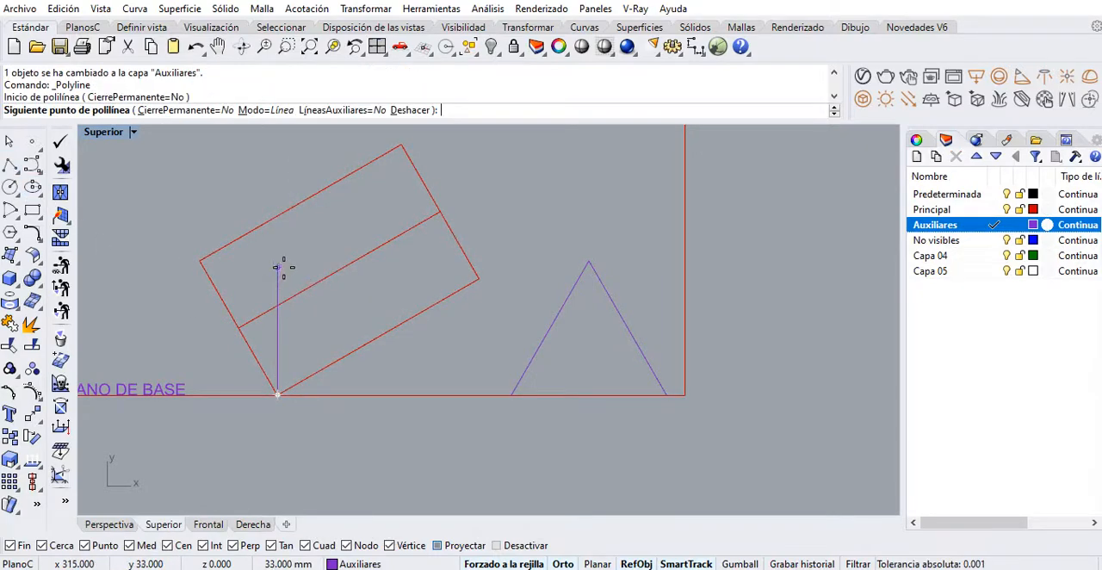
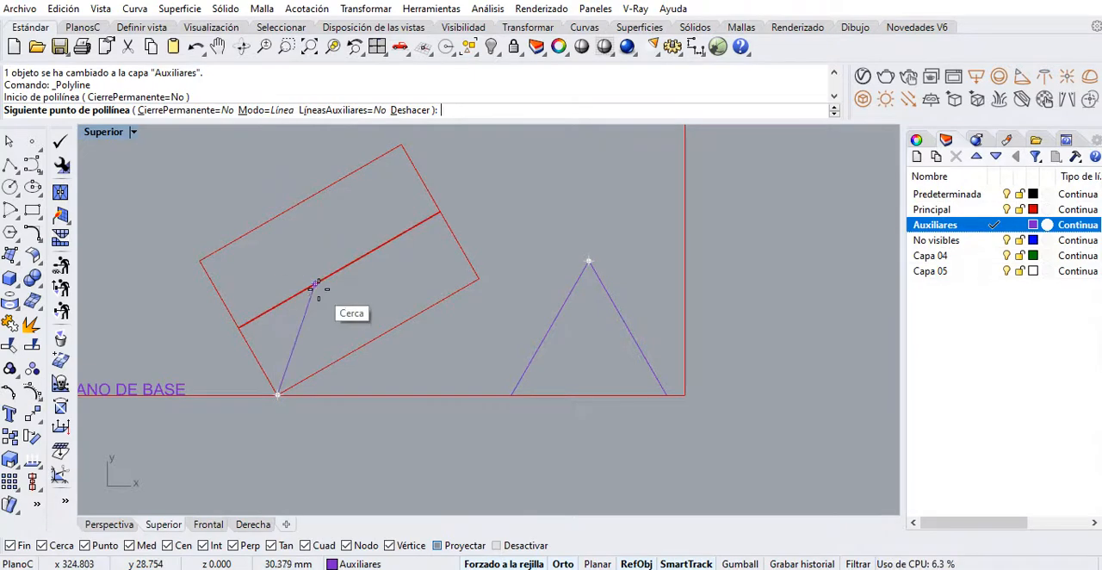
Abandon the unfinished polyline and add a vertical dimension for the auxiliary triangle's height, from its apex down to the baseline
{"action": "right_click_drag", "start_coordinate": [320, 322], "coordinate": [294, 315]}
{"action": "key", "text": "Escape"}
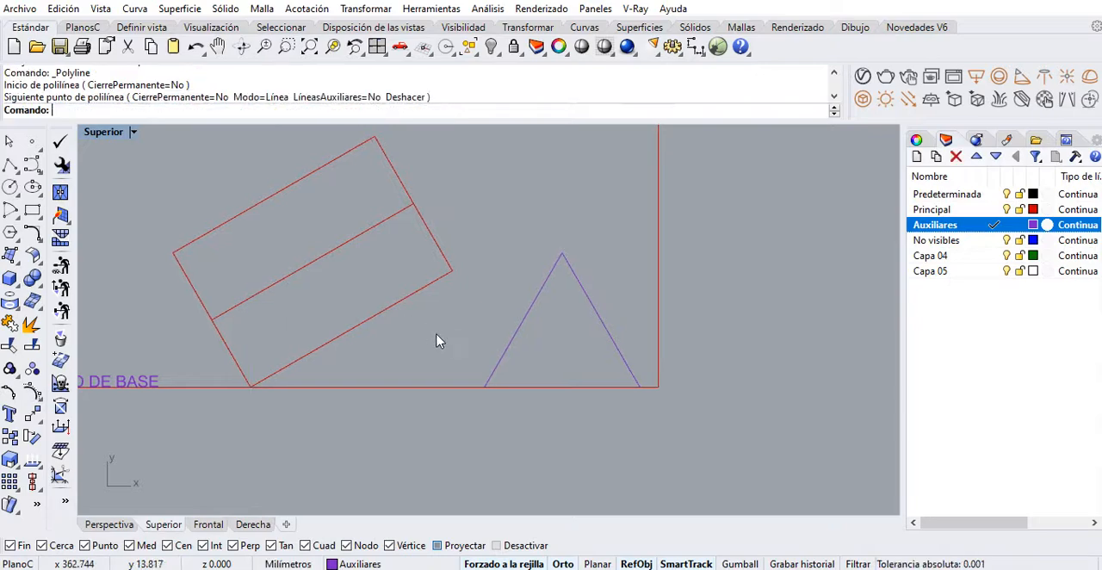
{"action": "right_click_drag", "start_coordinate": [514, 333], "coordinate": [453, 315]}
{"action": "right_click_drag", "start_coordinate": [544, 271], "coordinate": [494, 257]}
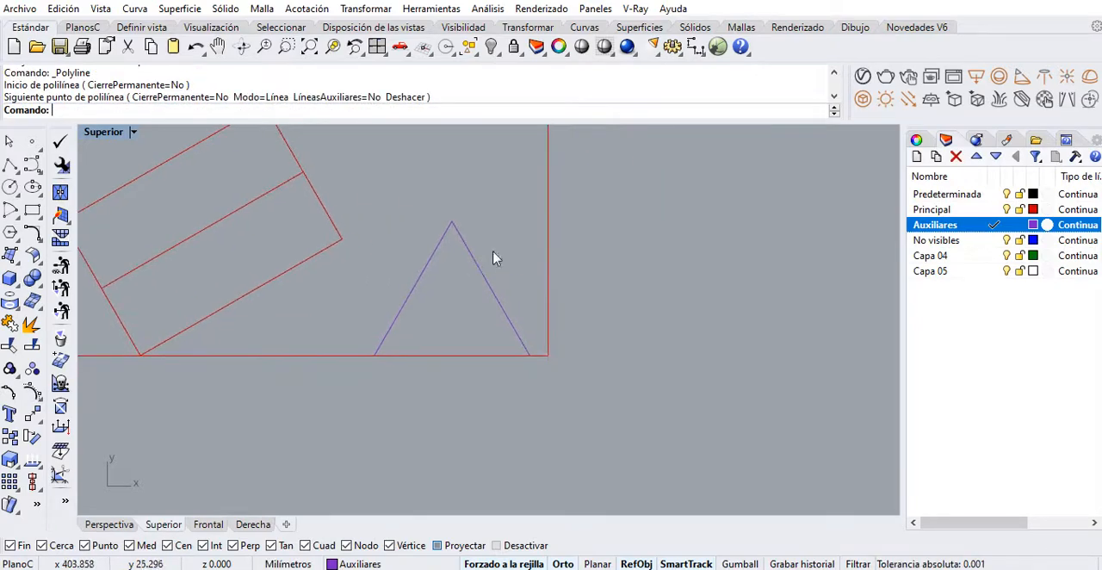
{"action": "left_click", "coordinate": [696, 46]}
{"action": "left_click", "coordinate": [452, 223]}
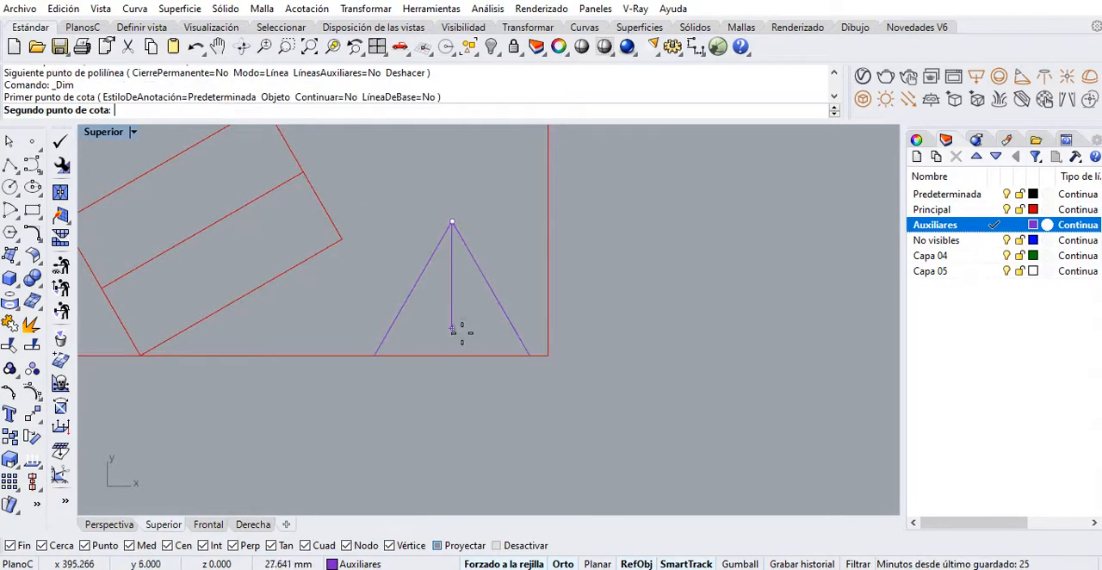
{"action": "left_click", "coordinate": [452, 353]}
{"action": "scroll", "coordinate": [468, 285], "scroll_direction": "up", "scroll_amount": 4}
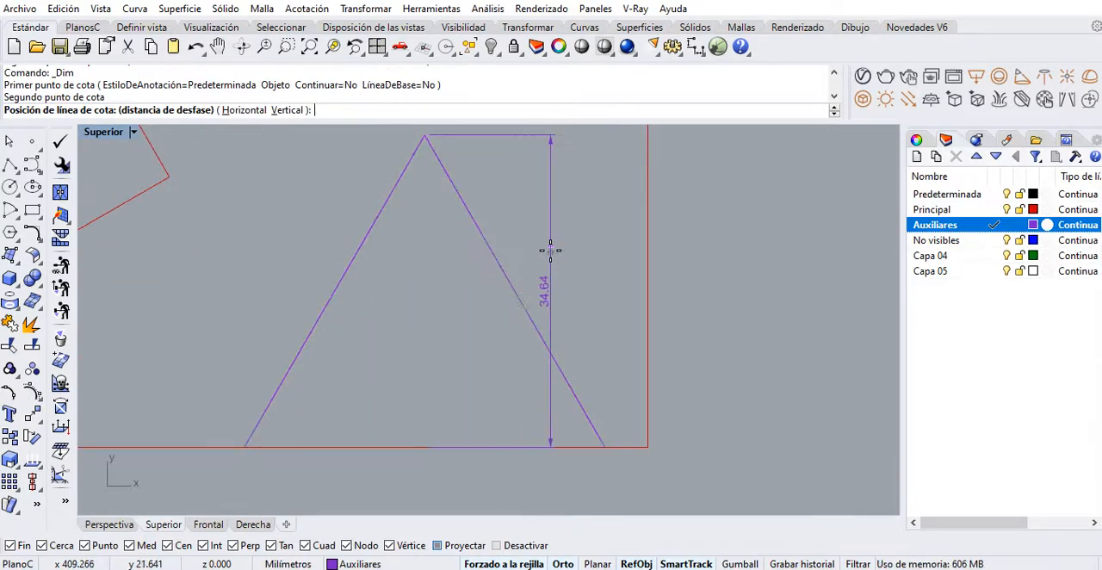
{"action": "left_click", "coordinate": [565, 247]}
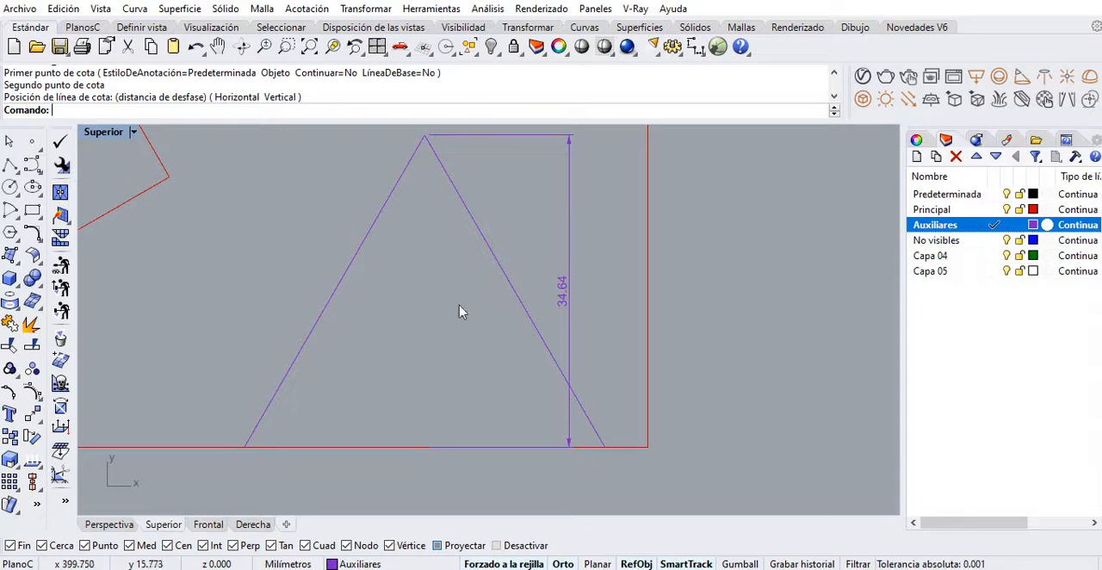
Scale a copy of the auxiliary triangle by a factor of 0.75 from its lower-left corner, keeping the original
{"action": "right_click_drag", "start_coordinate": [433, 320], "coordinate": [493, 339]}
{"action": "left_click", "coordinate": [391, 328]}
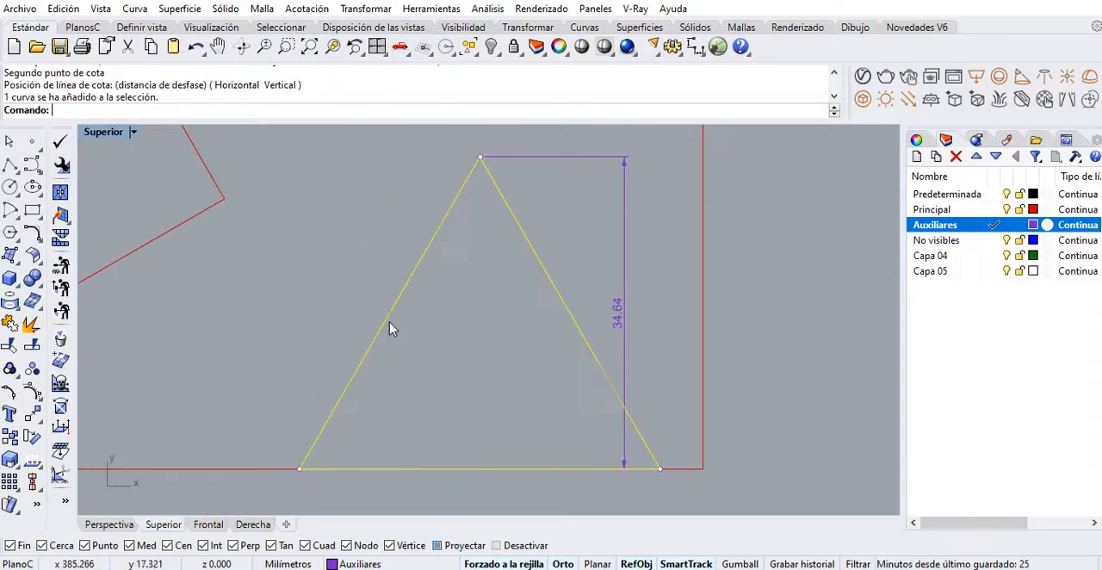
{"action": "right_click_drag", "start_coordinate": [390, 379], "coordinate": [455, 350]}
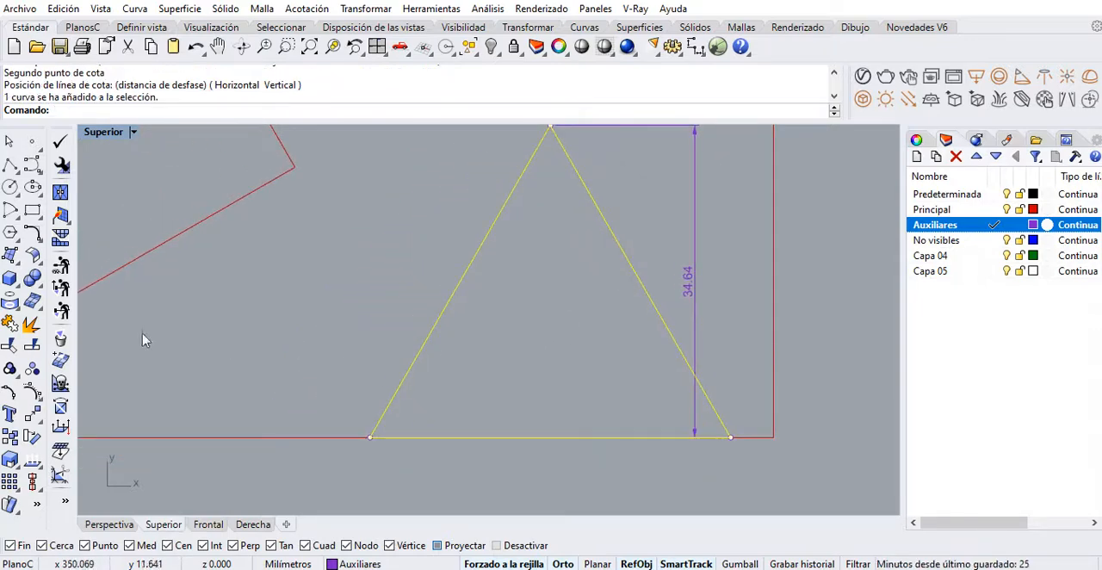
{"action": "left_click", "coordinate": [12, 464]}
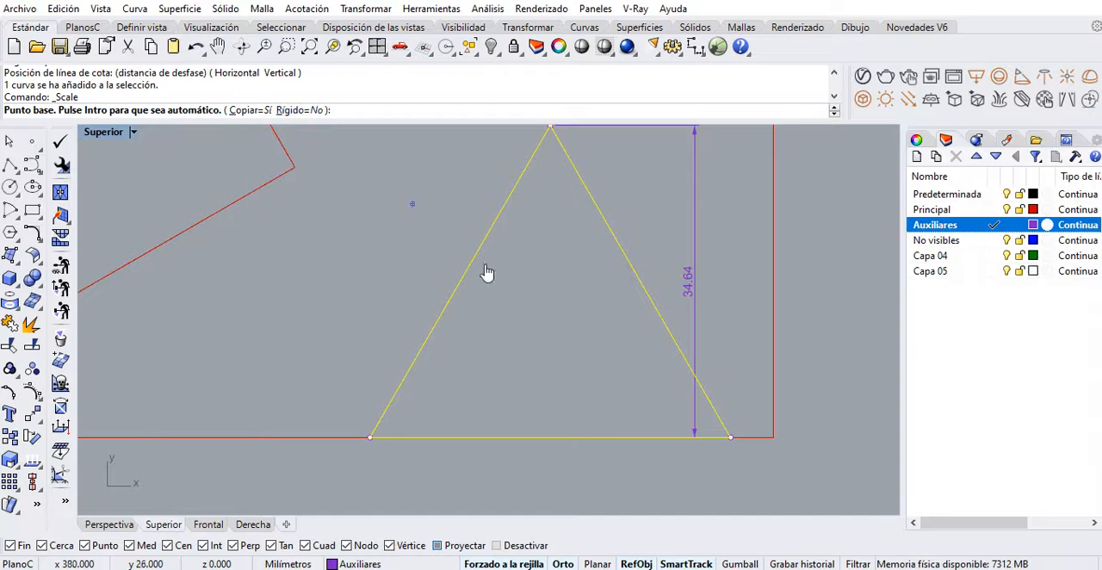
{"action": "right_click_drag", "start_coordinate": [522, 304], "coordinate": [522, 330]}
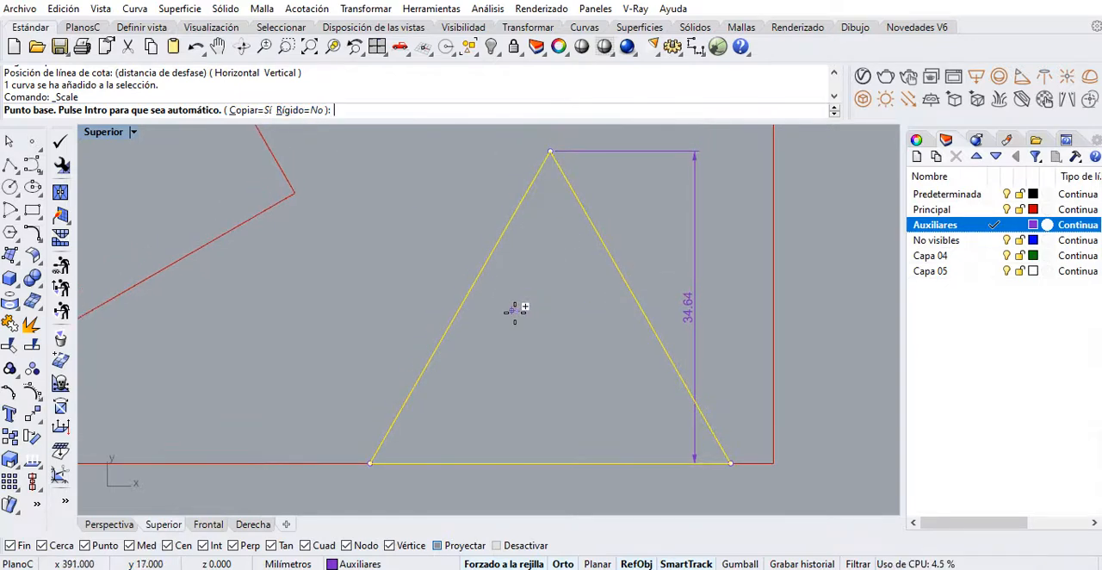
{"action": "right_click_drag", "start_coordinate": [486, 389], "coordinate": [492, 355]}
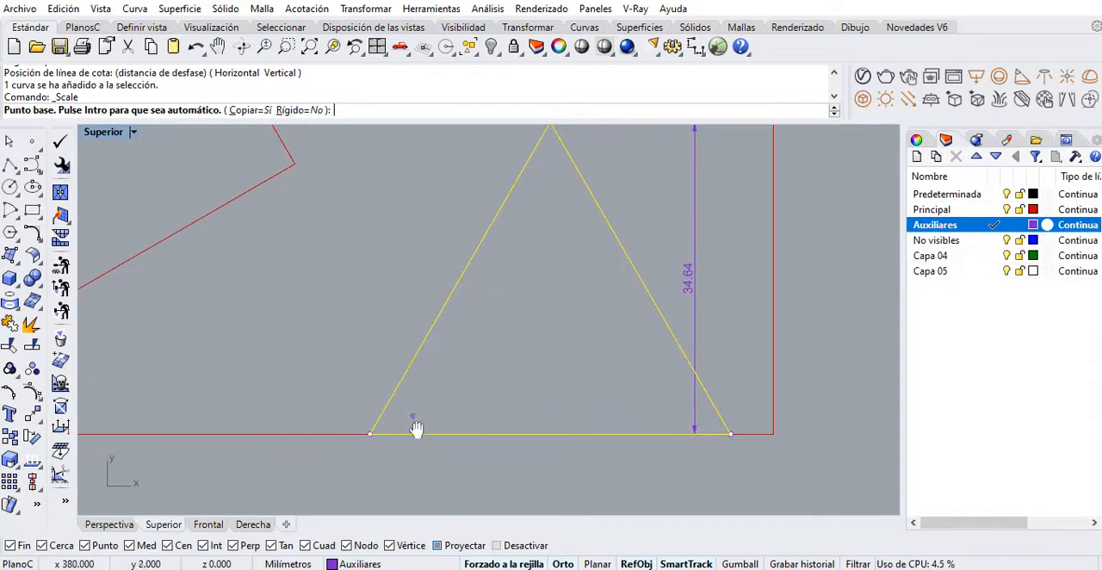
{"action": "left_click", "coordinate": [370, 434]}
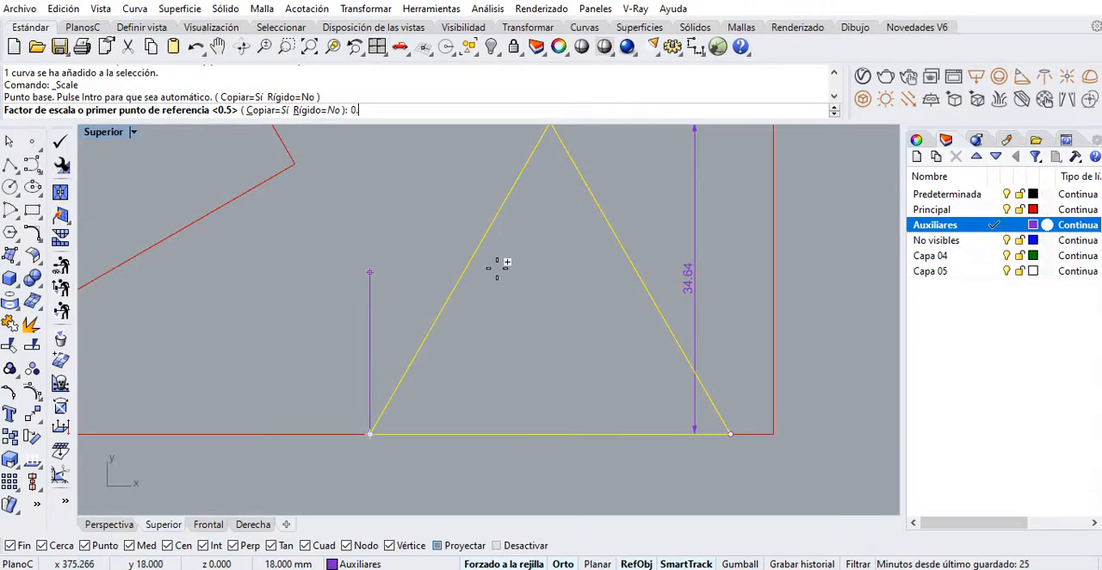
{"action": "type", "text": "0.75"}
{"action": "key", "text": "Return"}
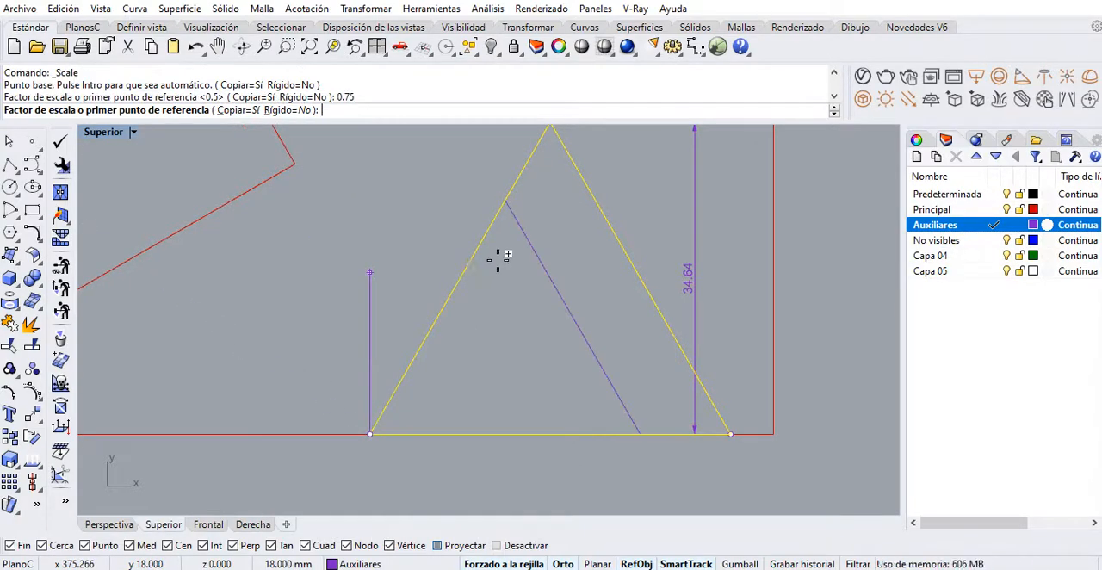
{"action": "right_click", "coordinate": [606, 303]}
Dimension the height of the reduced triangle on its left side and compare it with the full-size triangle's height dimension
{"action": "left_click", "coordinate": [584, 337]}
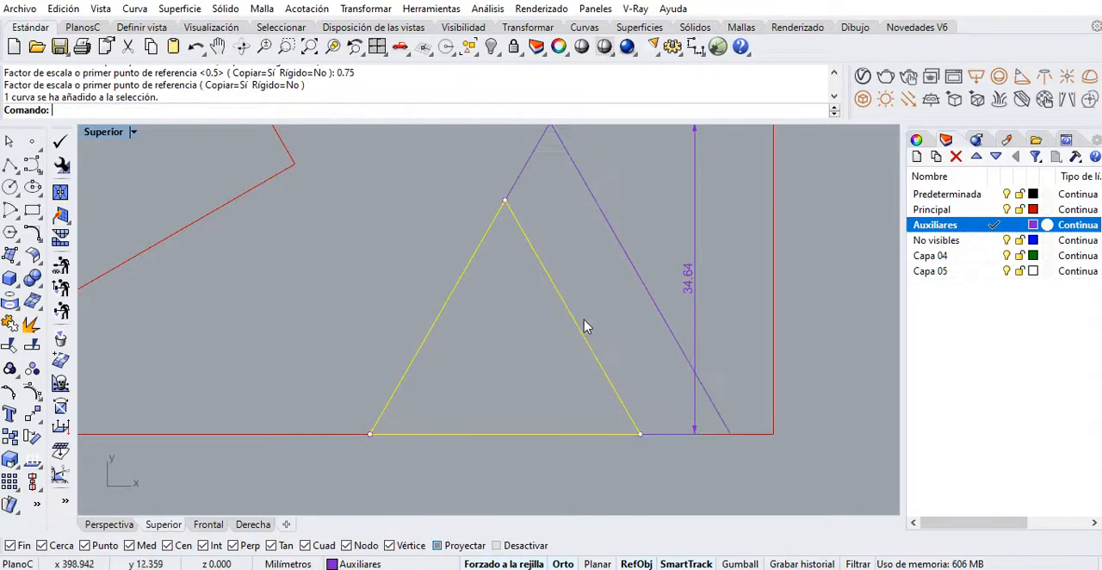
{"action": "right_click_drag", "start_coordinate": [663, 214], "coordinate": [652, 244]}
{"action": "left_click", "coordinate": [695, 47]}
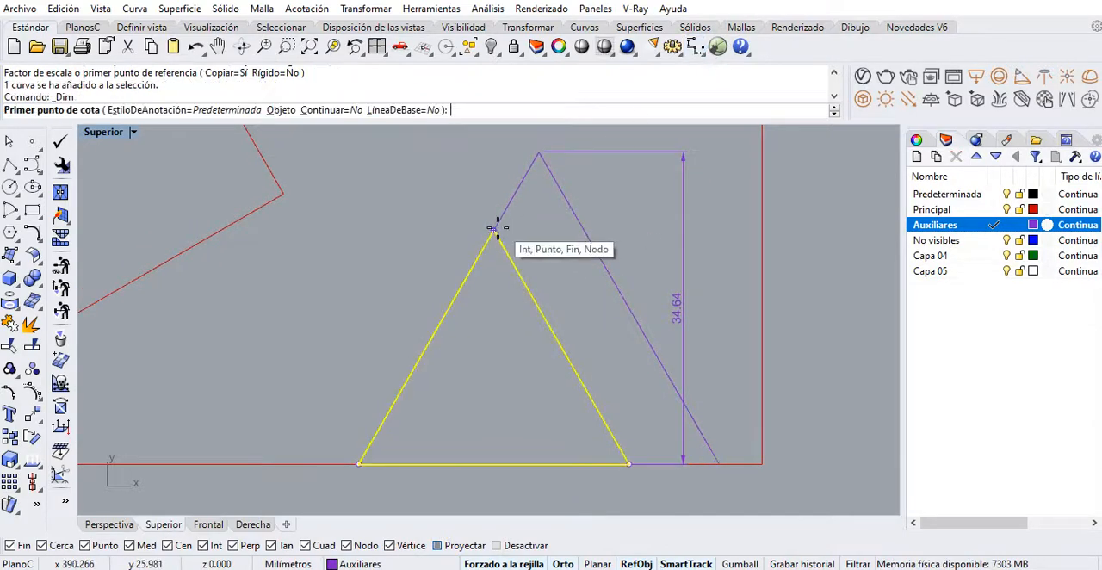
{"action": "left_click", "coordinate": [493, 230]}
{"action": "left_click", "coordinate": [360, 463]}
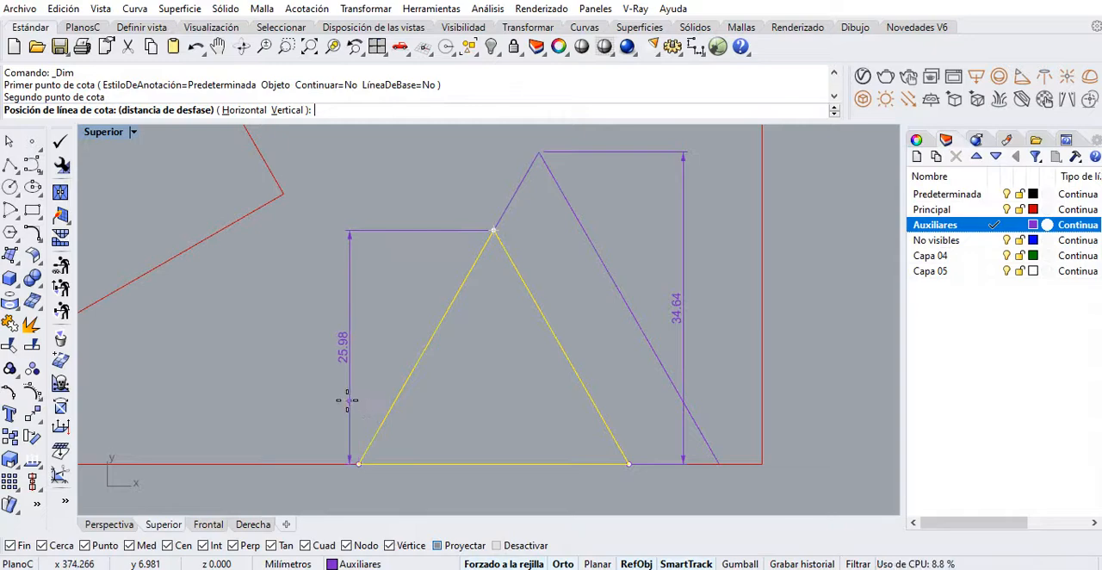
{"action": "left_click", "coordinate": [340, 398]}
{"action": "right_click_drag", "start_coordinate": [411, 380], "coordinate": [331, 399]}
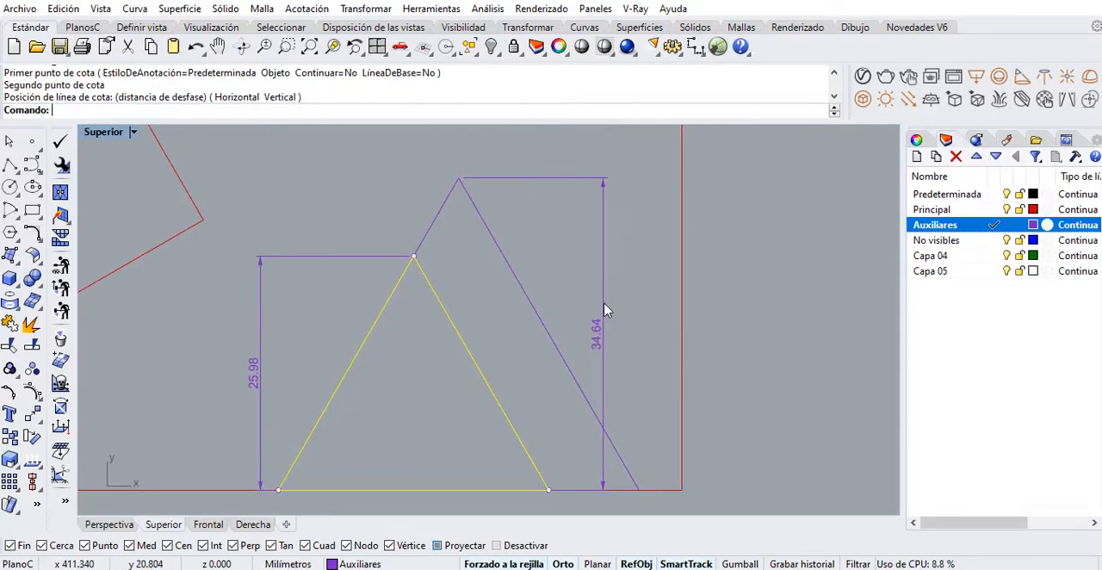
{"action": "left_click", "coordinate": [658, 266]}
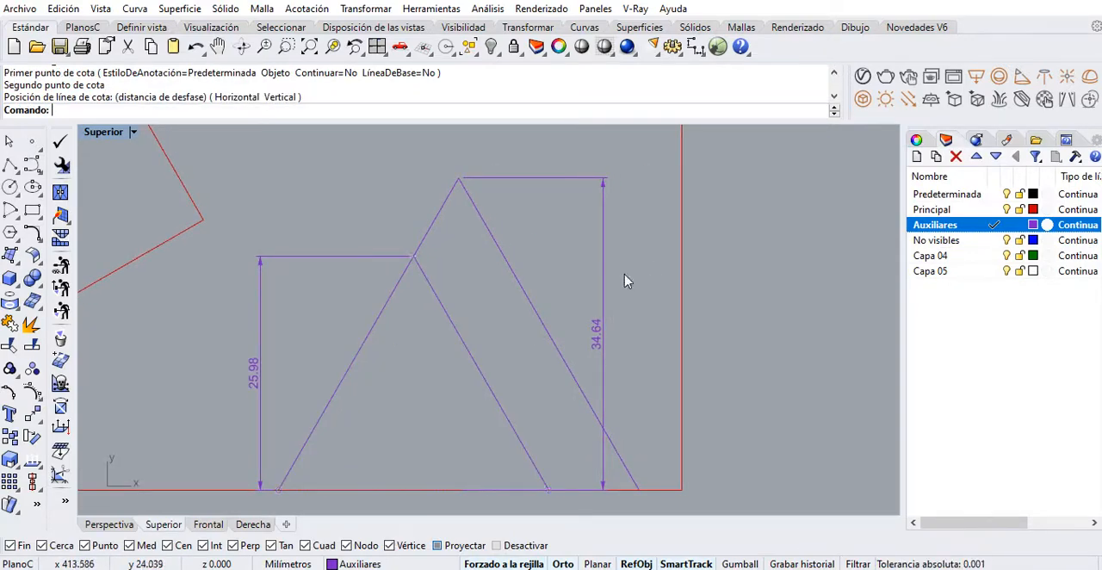
{"action": "left_click", "coordinate": [600, 336]}
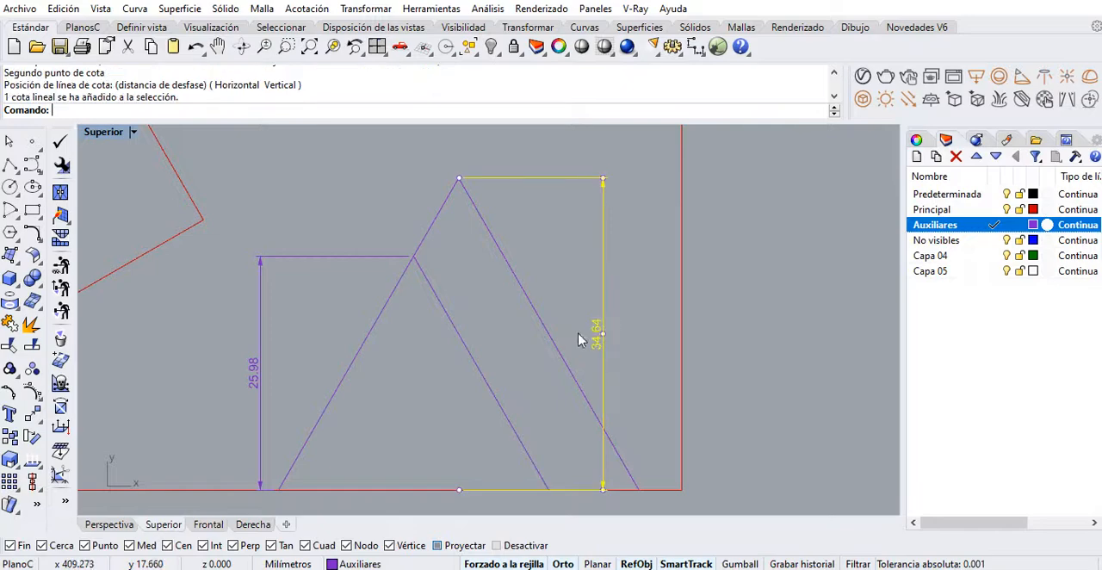
{"action": "left_click", "coordinate": [252, 375]}
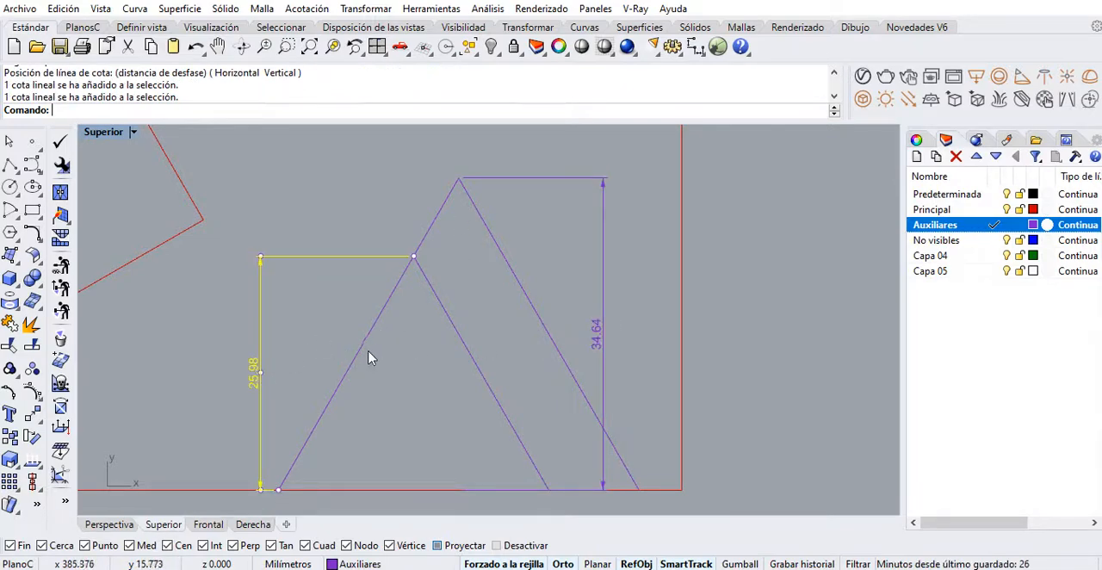
Draw a horizontal auxiliary line from the reduced triangle's apex to just past the rotated rectangle's lowest corner
{"action": "right_click_drag", "start_coordinate": [368, 357], "coordinate": [448, 346]}
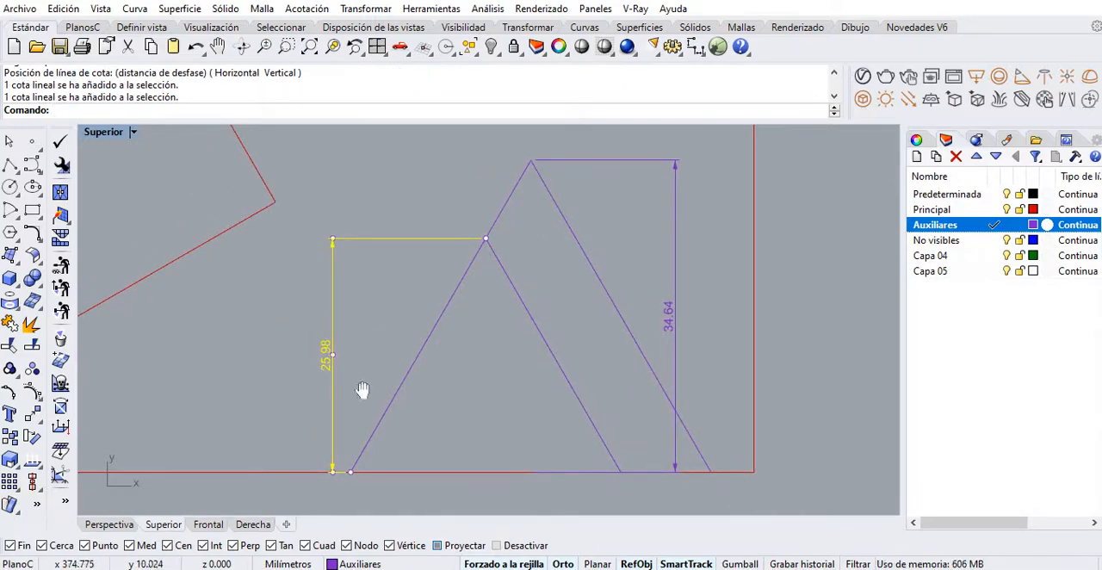
{"action": "right_click_drag", "start_coordinate": [344, 397], "coordinate": [650, 374]}
{"action": "scroll", "coordinate": [673, 389], "scroll_direction": "down", "scroll_amount": 4}
{"action": "left_click", "coordinate": [11, 165]}
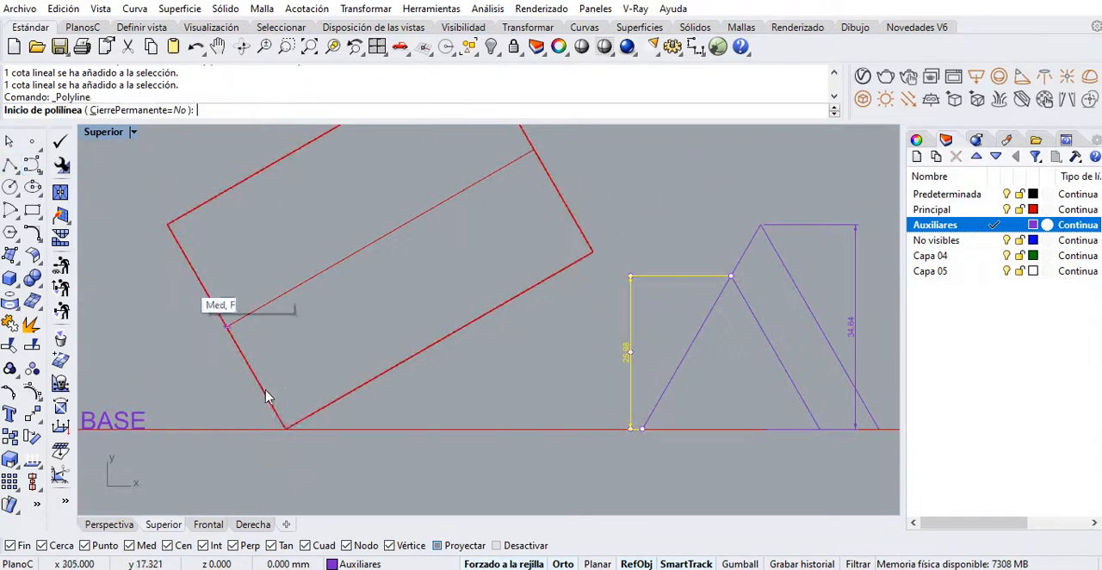
{"action": "left_click", "coordinate": [713, 276]}
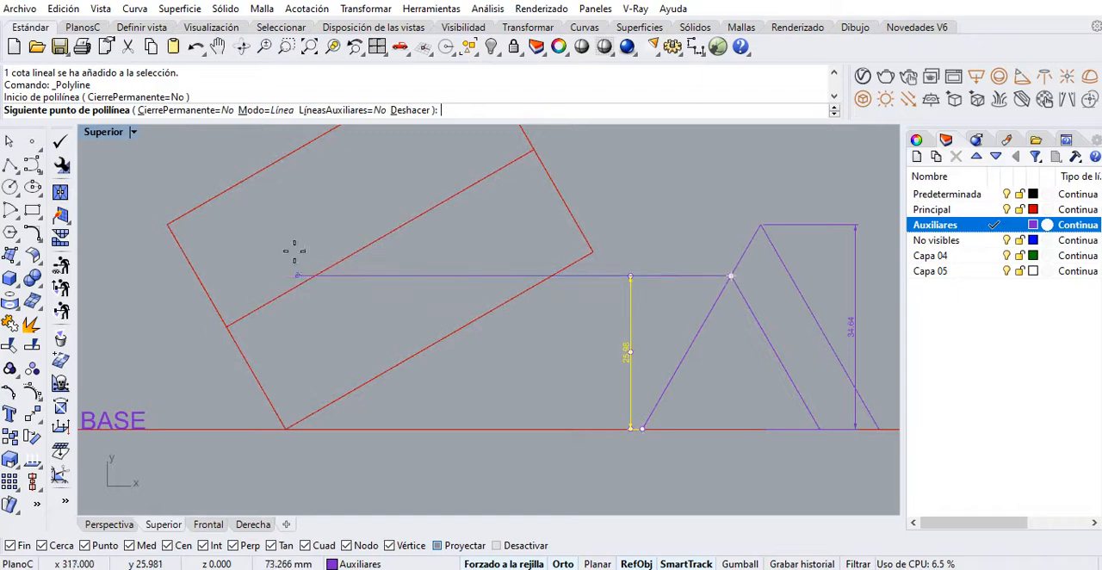
{"action": "left_click", "coordinate": [268, 275]}
{"action": "key", "text": "Return"}
Draw a vertical auxiliary line from the rotated rectangle's lowest corner up to the horizontal guide
{"action": "key", "text": "Return"}
{"action": "left_click", "coordinate": [287, 427]}
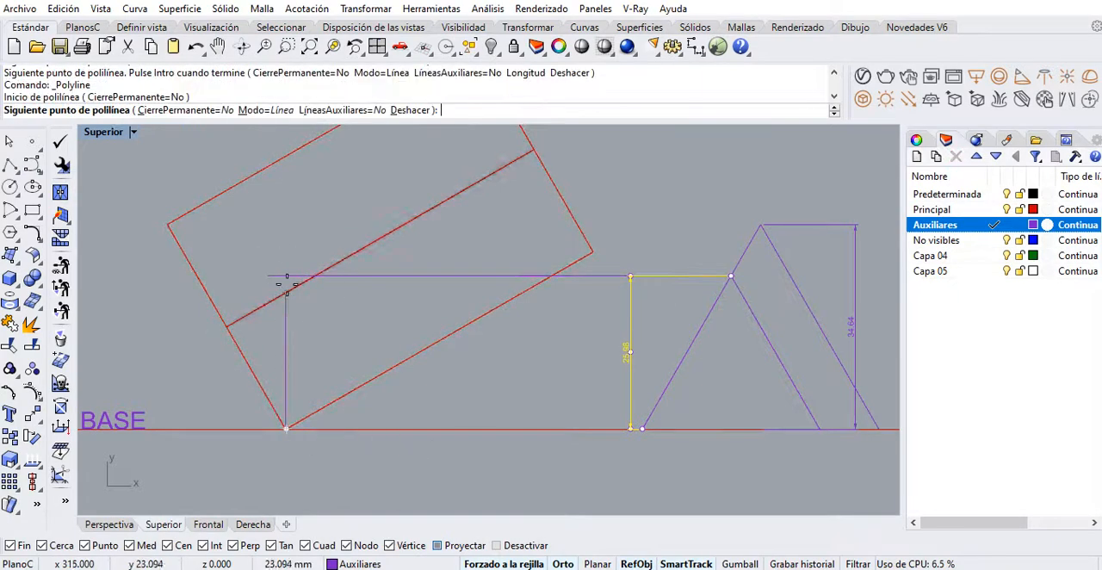
{"action": "left_click", "coordinate": [287, 274]}
{"action": "key", "text": "Return"}
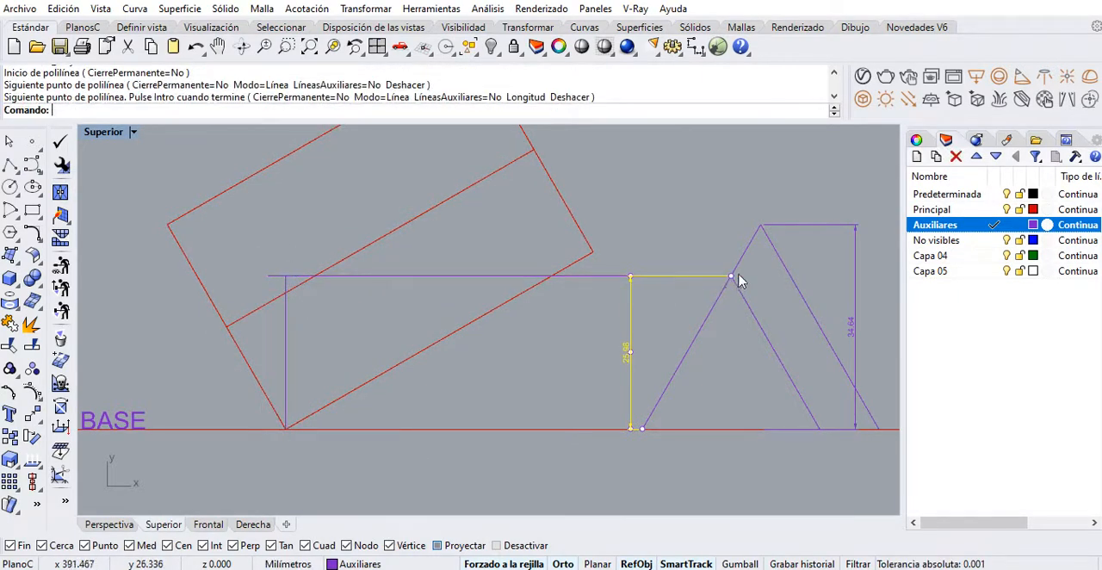
Copy the vertical height line from its lower end to the other three corners of the rotated rectangle
{"action": "left_click", "coordinate": [271, 277]}
{"action": "right_click_drag", "start_coordinate": [269, 287], "coordinate": [302, 290]}
{"action": "left_click", "coordinate": [332, 328]}
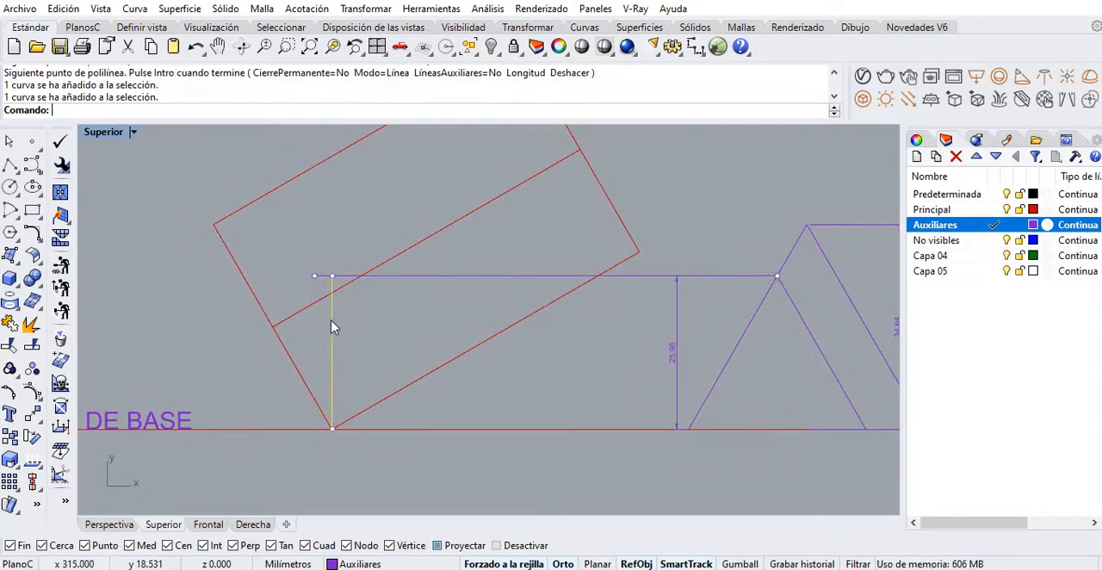
{"action": "right_click_drag", "start_coordinate": [323, 357], "coordinate": [284, 374]}
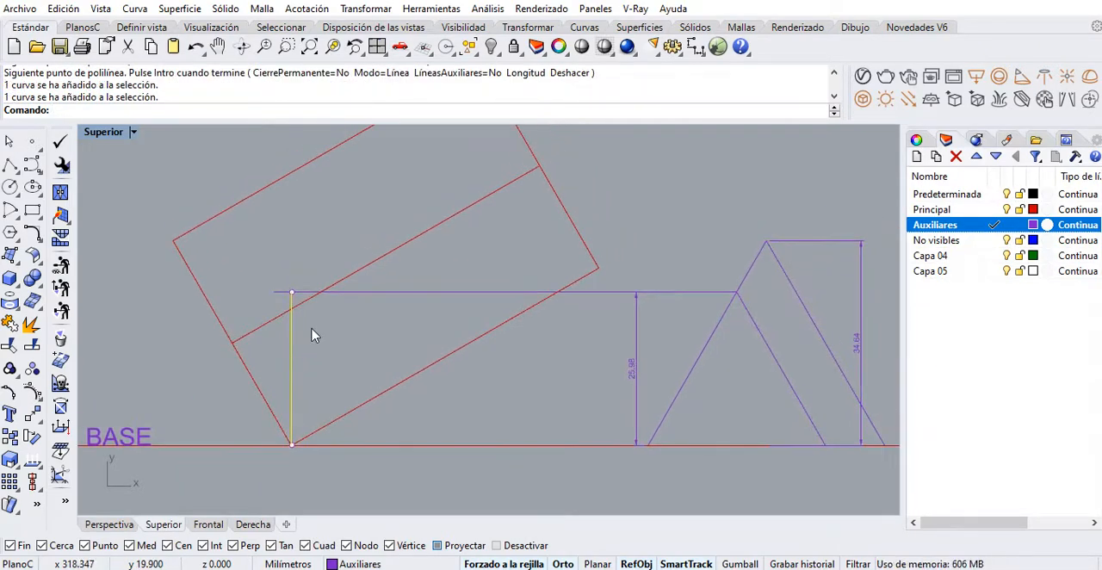
{"action": "left_click", "coordinate": [9, 459]}
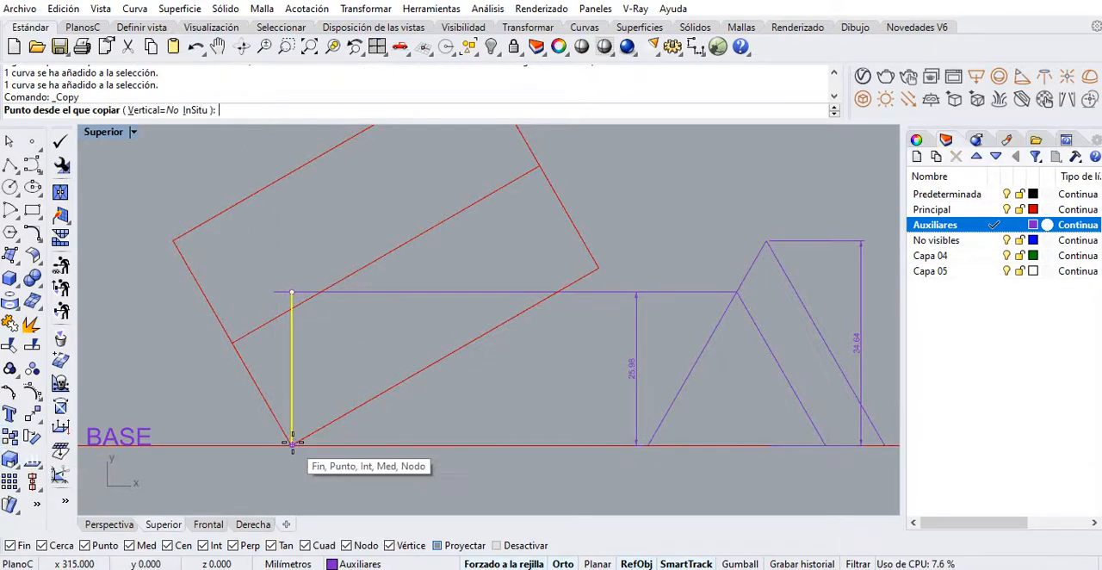
{"action": "left_click", "coordinate": [173, 242]}
{"action": "right_click_drag", "start_coordinate": [373, 252], "coordinate": [310, 326]}
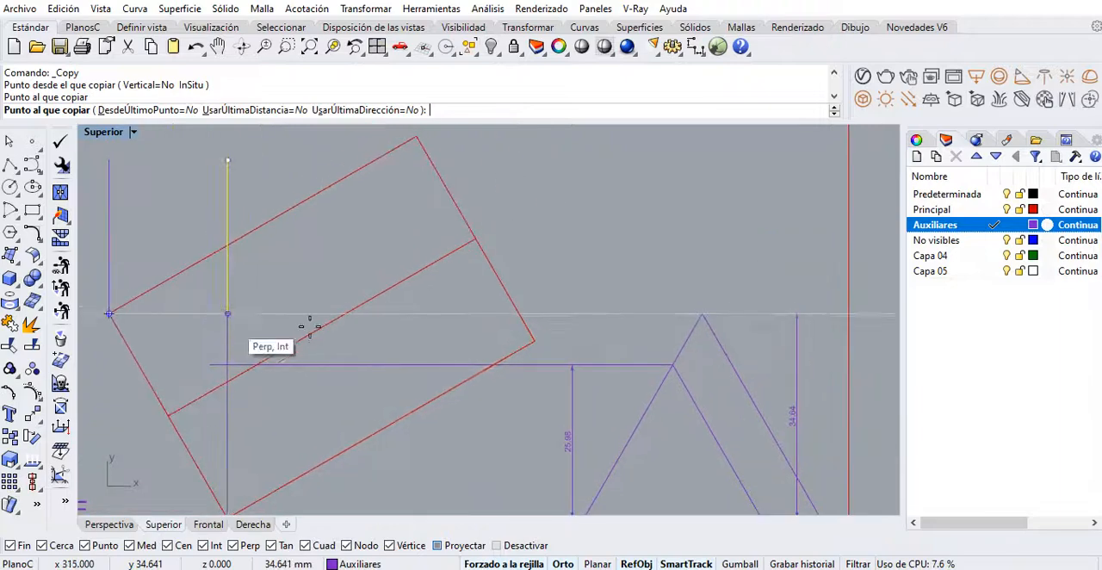
{"action": "left_click", "coordinate": [535, 342]}
{"action": "right_click_drag", "start_coordinate": [536, 345], "coordinate": [536, 396]}
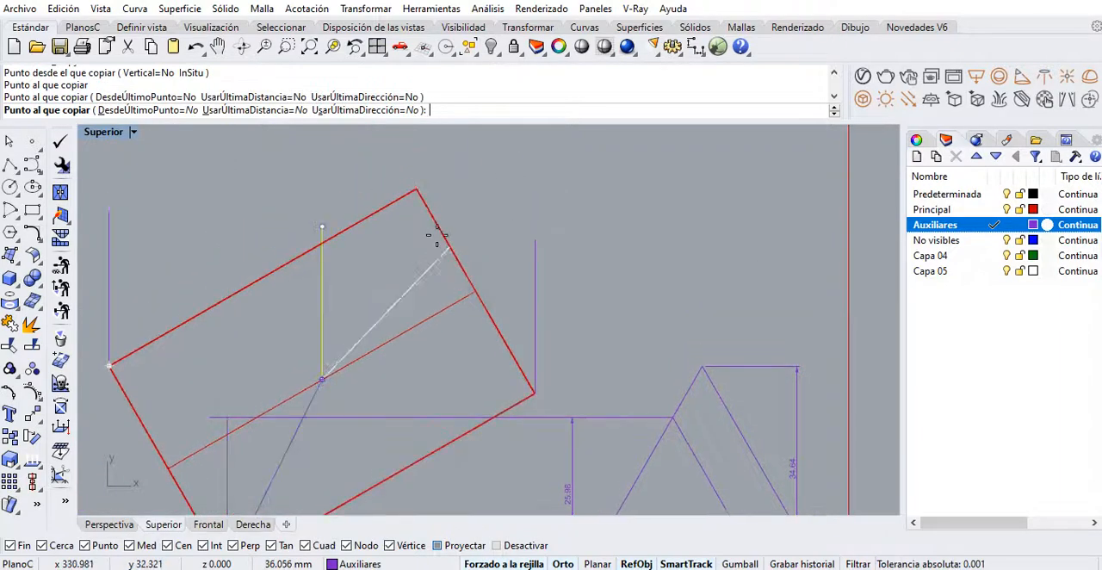
{"action": "left_click", "coordinate": [417, 188]}
{"action": "right_click", "coordinate": [419, 189]}
Delete the horizontal guide line running from the reduced triangle's apex
{"action": "scroll", "coordinate": [426, 269], "scroll_direction": "down", "scroll_amount": 6}
{"action": "right_click_drag", "start_coordinate": [423, 341], "coordinate": [416, 319]}
{"action": "left_click", "coordinate": [399, 324]}
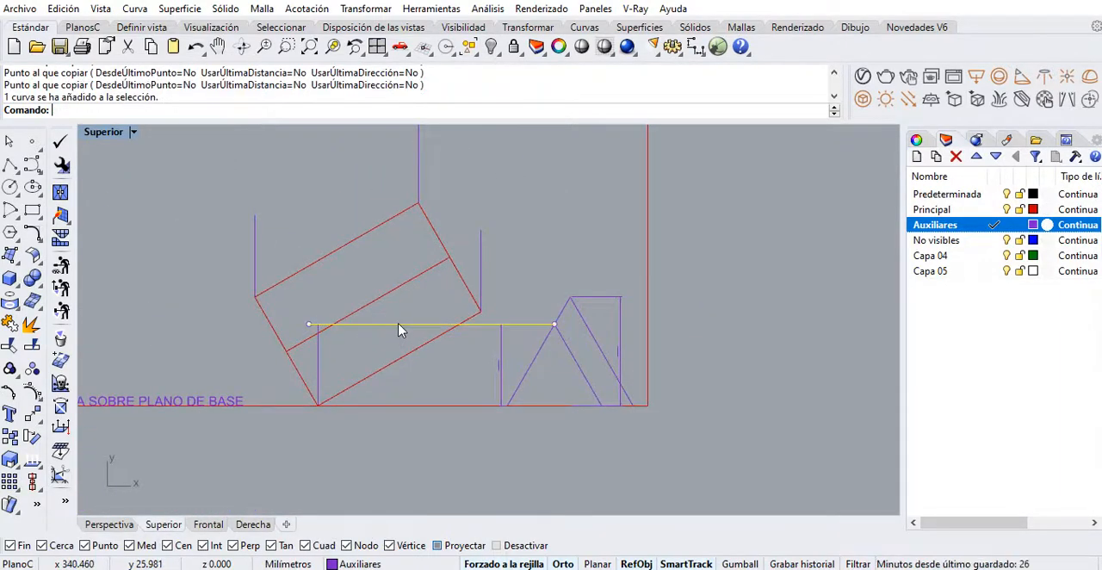
{"action": "key", "text": "Delete"}
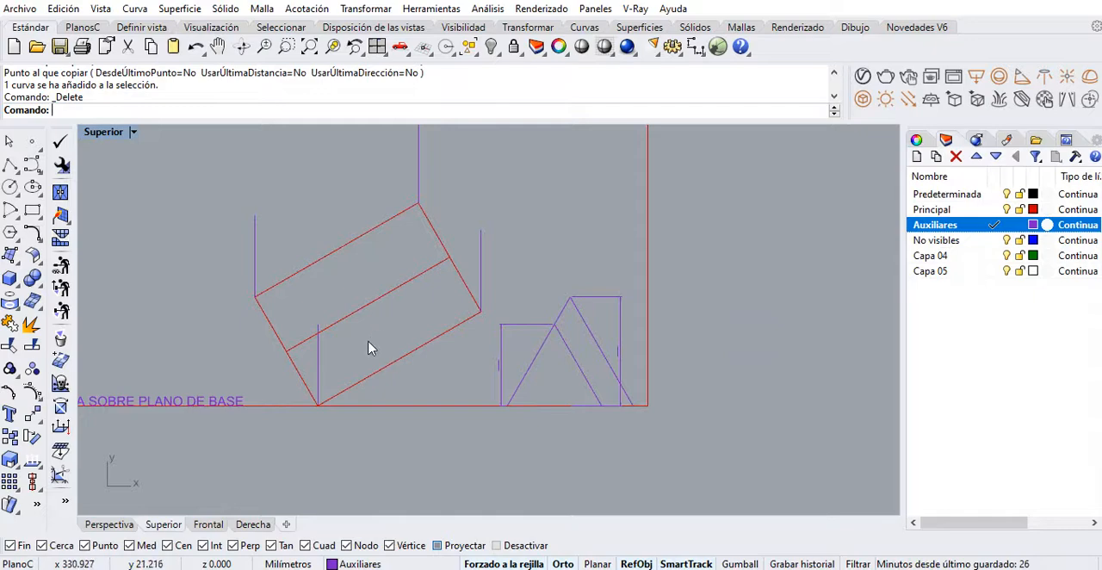
Draw a closed auxiliary polyline joining the upper ends of the four vertical height lines
{"action": "scroll", "coordinate": [370, 347], "scroll_direction": "up", "scroll_amount": 3}
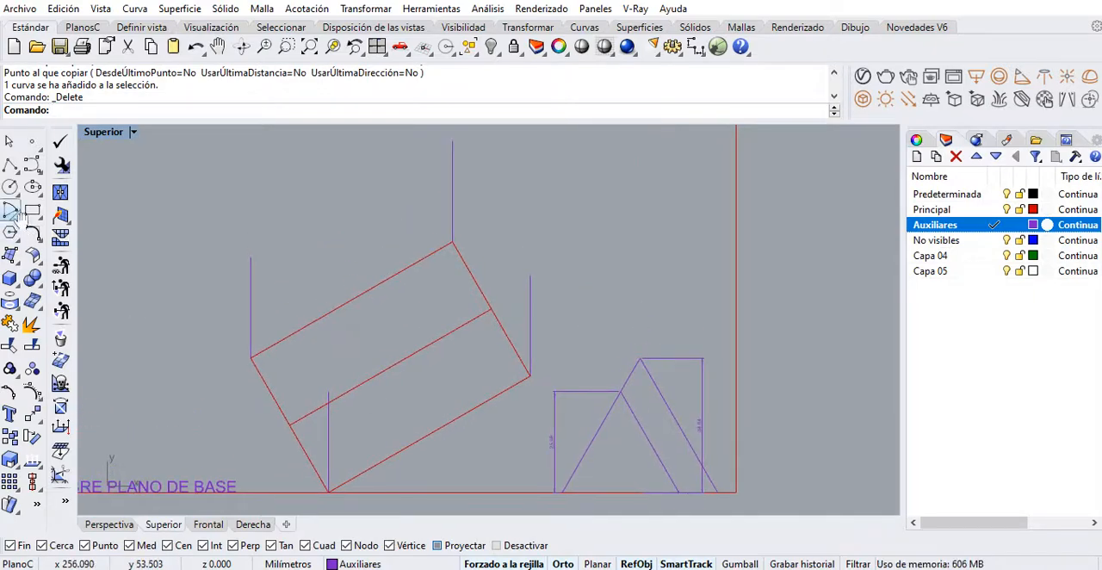
{"action": "left_click", "coordinate": [10, 168]}
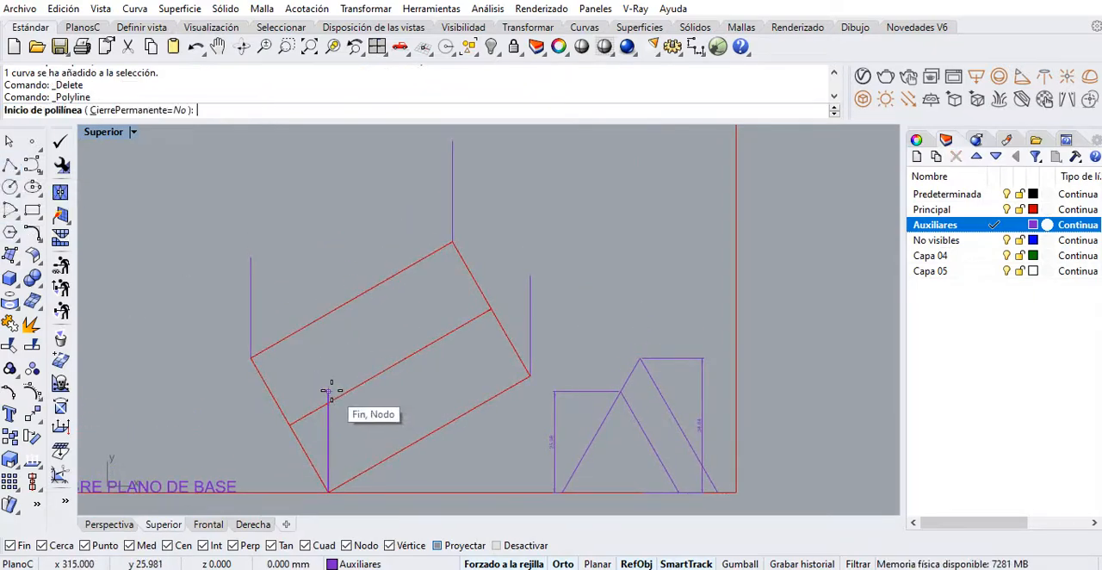
{"action": "left_click", "coordinate": [328, 391]}
{"action": "left_click", "coordinate": [251, 257]}
{"action": "left_click", "coordinate": [452, 142]}
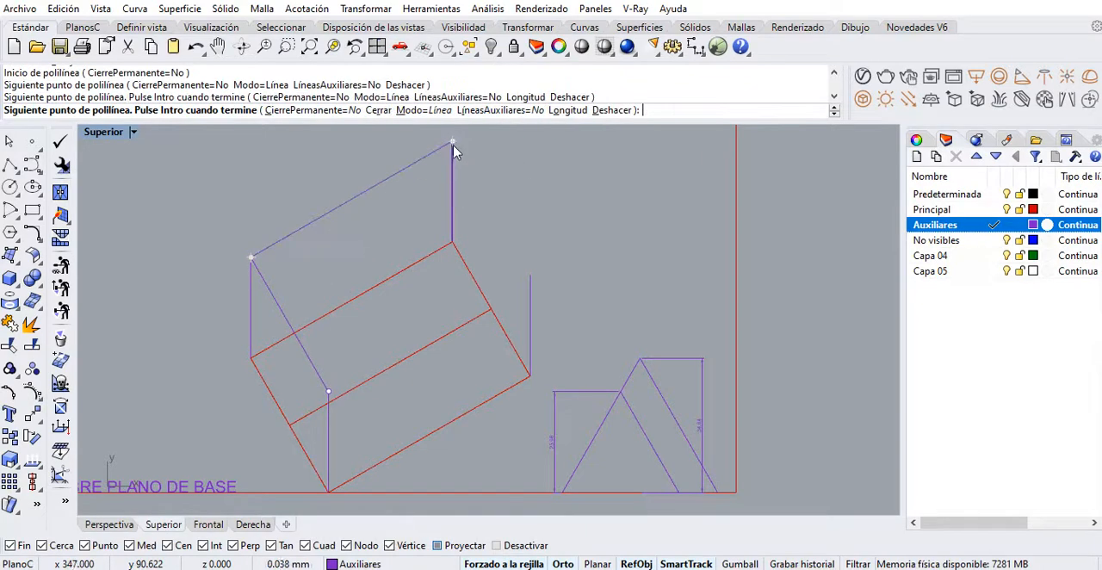
{"action": "left_click", "coordinate": [529, 276]}
{"action": "left_click", "coordinate": [328, 392]}
{"action": "right_click", "coordinate": [320, 393]}
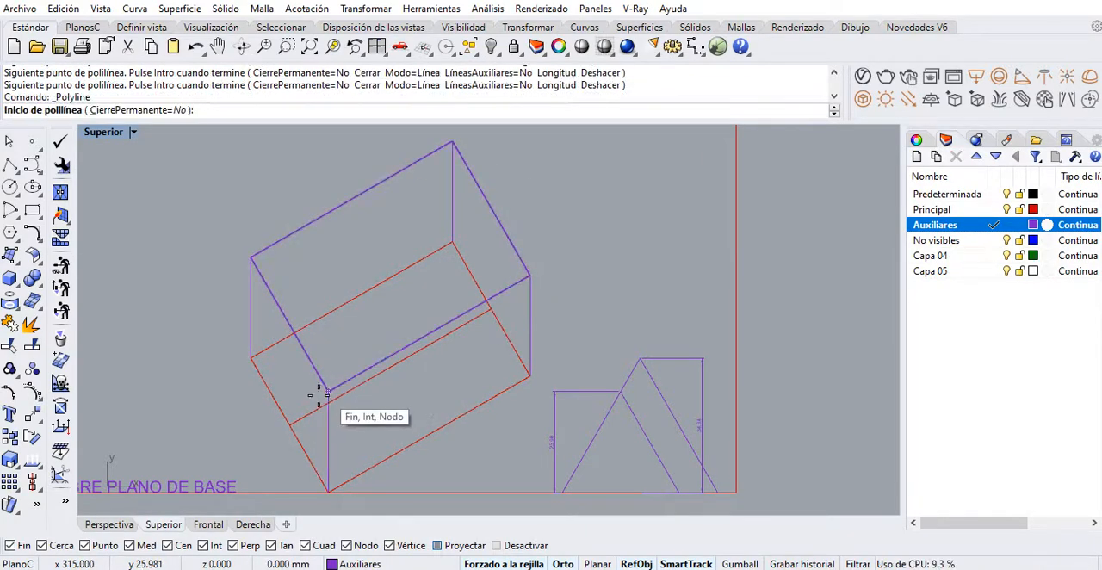
Copy the rotated base's lengthwise midline up to the top face of the auxiliary box and delete the original midline
{"action": "right_click_drag", "start_coordinate": [318, 411], "coordinate": [330, 371]}
{"action": "key", "text": "Escape"}
{"action": "left_click", "coordinate": [322, 374]}
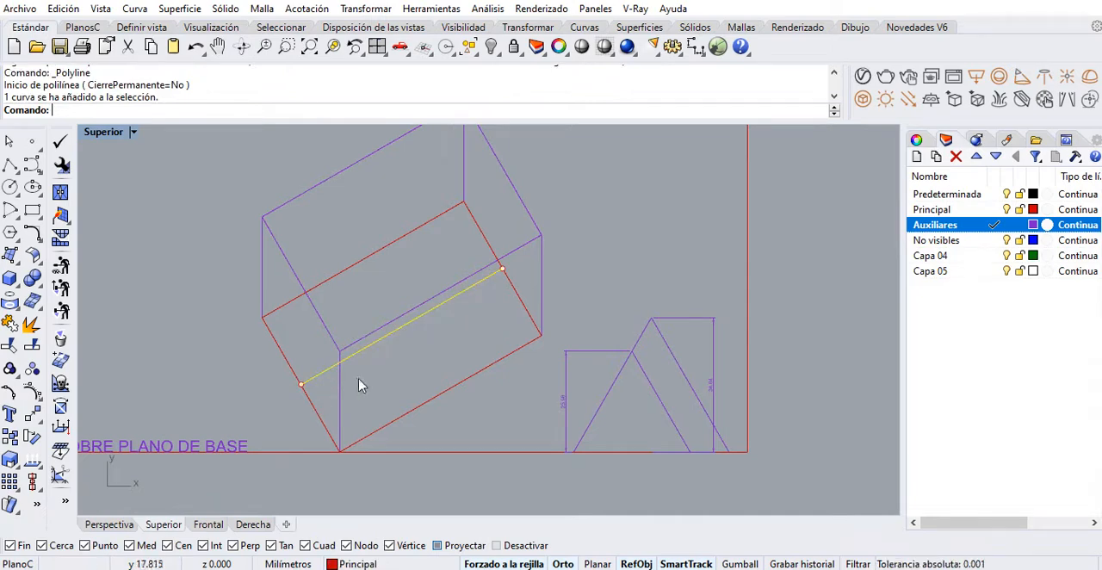
{"action": "right_click_drag", "start_coordinate": [360, 385], "coordinate": [339, 411]}
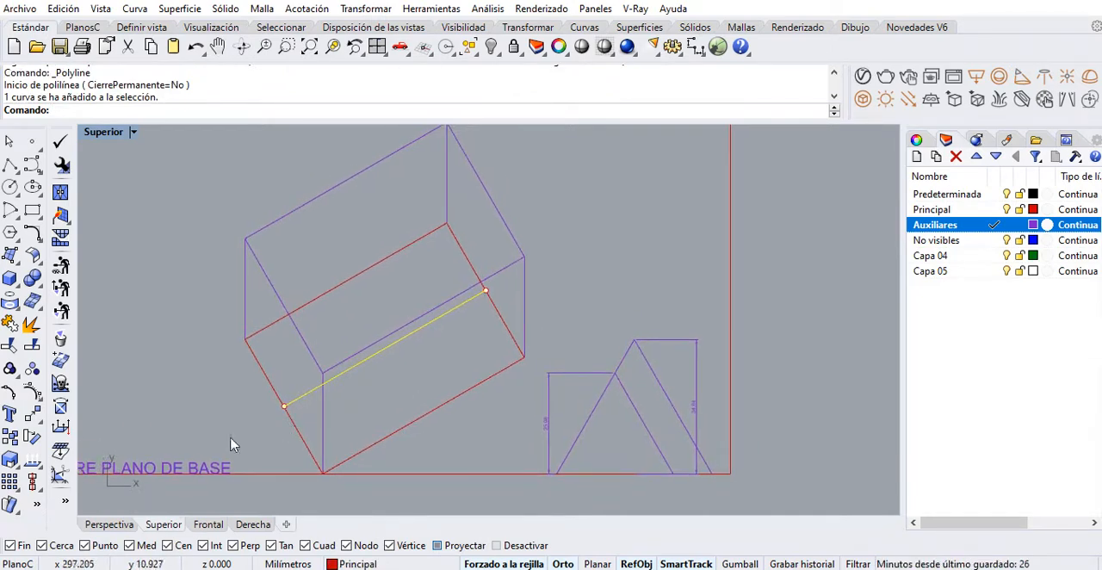
{"action": "left_click", "coordinate": [19, 459]}
{"action": "left_click", "coordinate": [284, 405]}
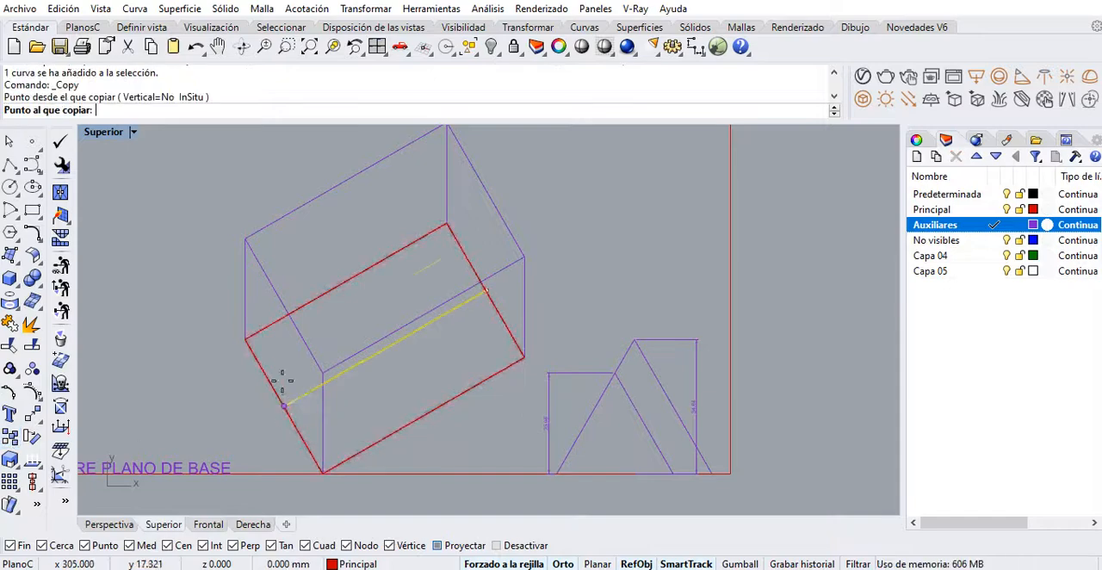
{"action": "left_click", "coordinate": [287, 310]}
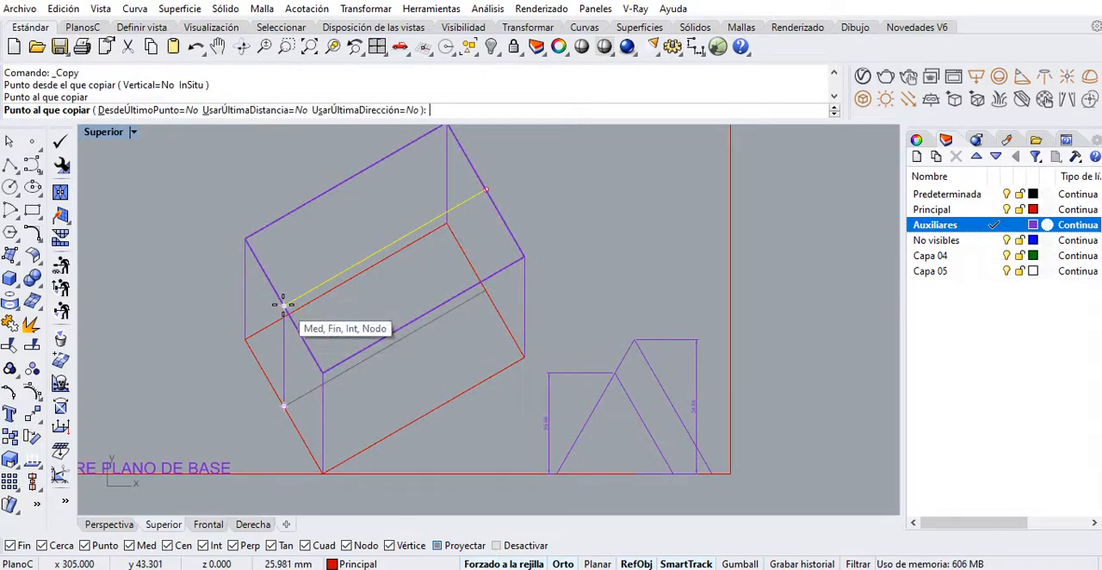
{"action": "key", "text": "Return"}
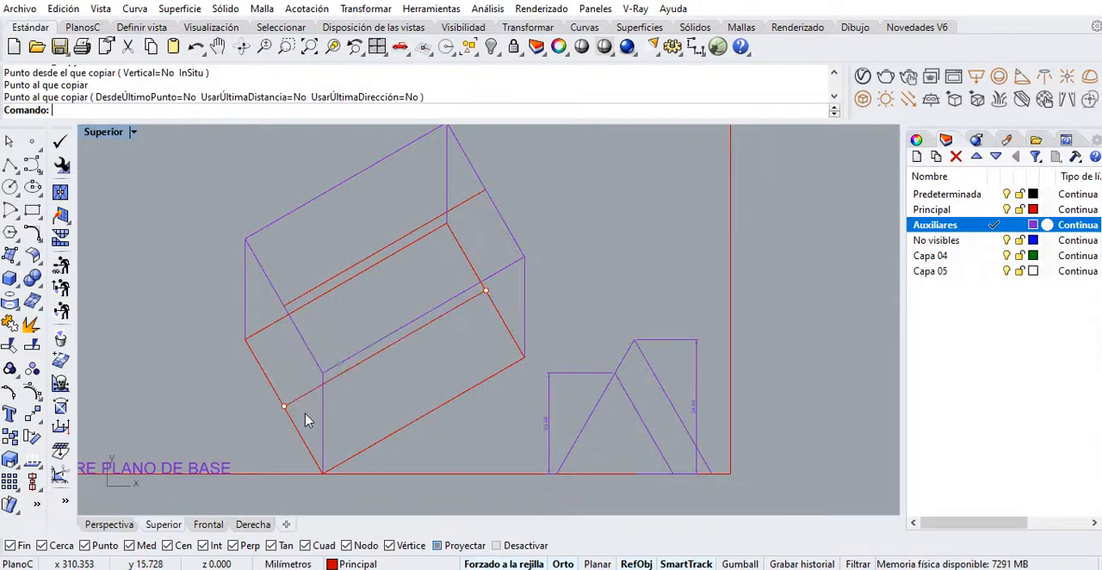
{"action": "left_click", "coordinate": [304, 401]}
{"action": "key", "text": "Delete"}
On the Principal layer, draw polylines joining the near ridge end to both adjacent base corners and the far ridge end to the front base corner
{"action": "right_click_drag", "start_coordinate": [280, 408], "coordinate": [275, 380]}
{"action": "left_click", "coordinate": [12, 164]}
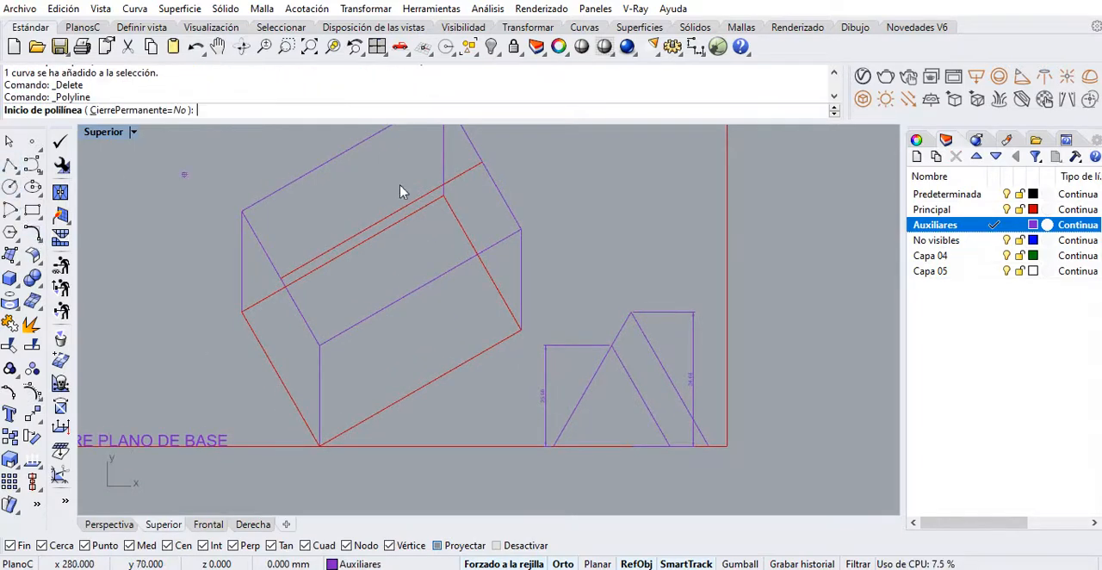
{"action": "left_click", "coordinate": [995, 209]}
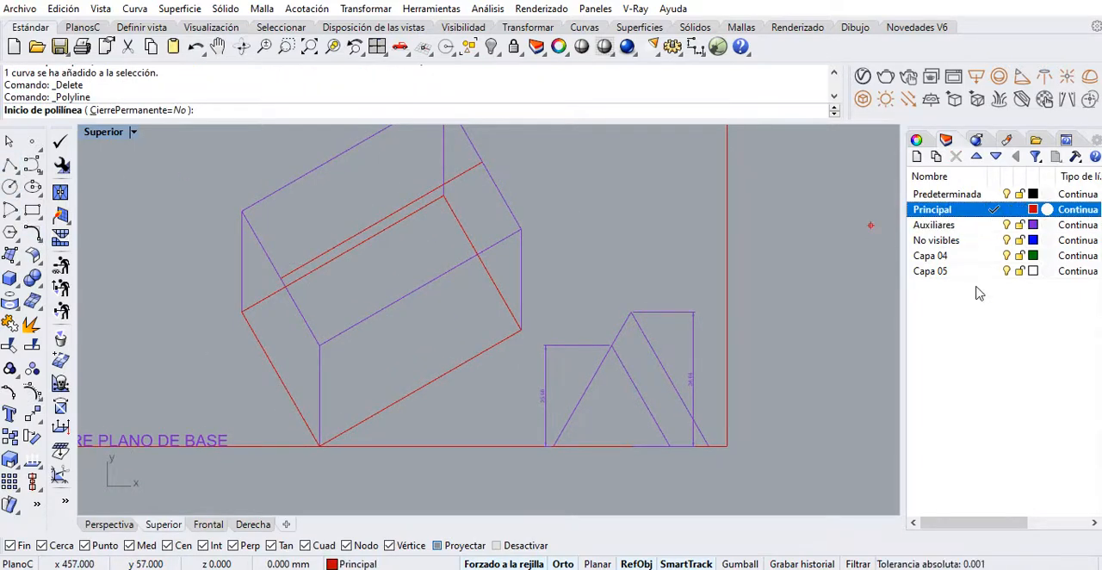
{"action": "left_click", "coordinate": [243, 311]}
{"action": "left_click", "coordinate": [279, 281]}
{"action": "left_click", "coordinate": [320, 446]}
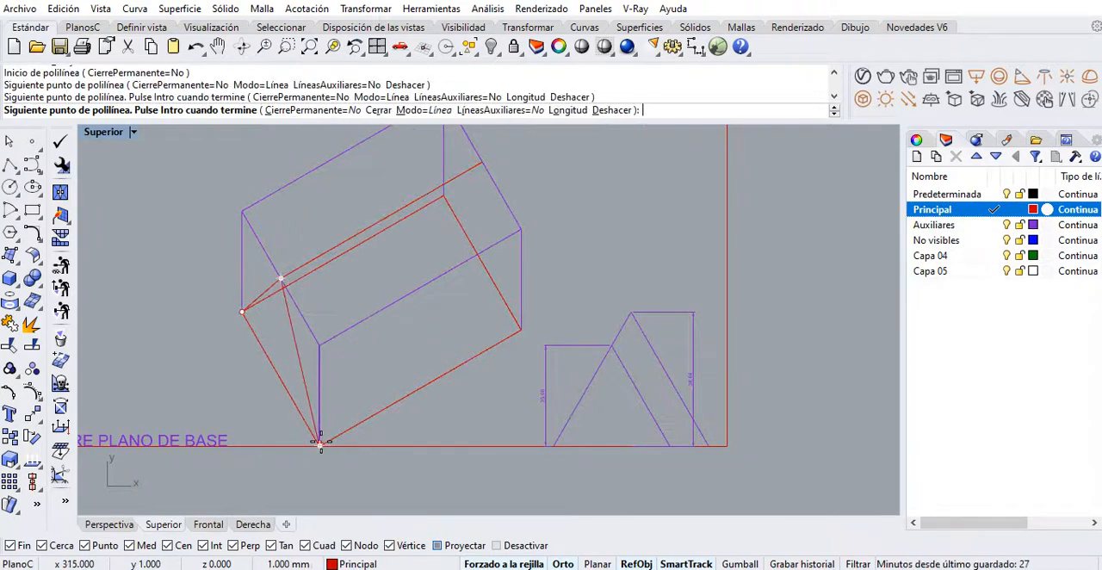
{"action": "key", "text": "Return"}
{"action": "key", "text": "Return"}
{"action": "left_click", "coordinate": [521, 330]}
{"action": "left_click", "coordinate": [479, 164]}
{"action": "key", "text": "Return"}
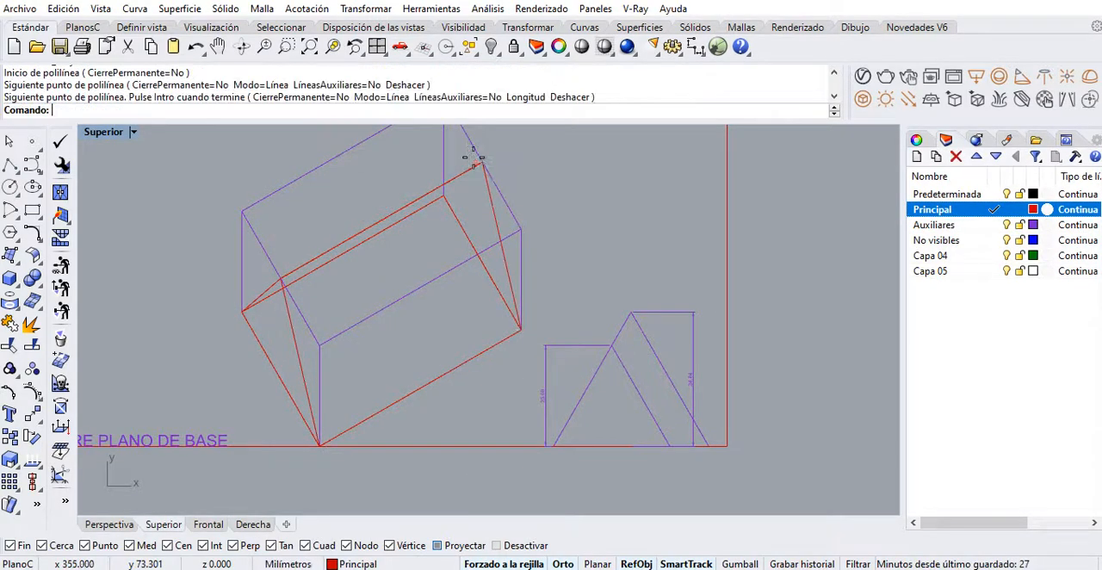
On the No visibles layer, draw the hidden edge from the ridge's far end to the rear base corner
{"action": "left_click", "coordinate": [996, 241]}
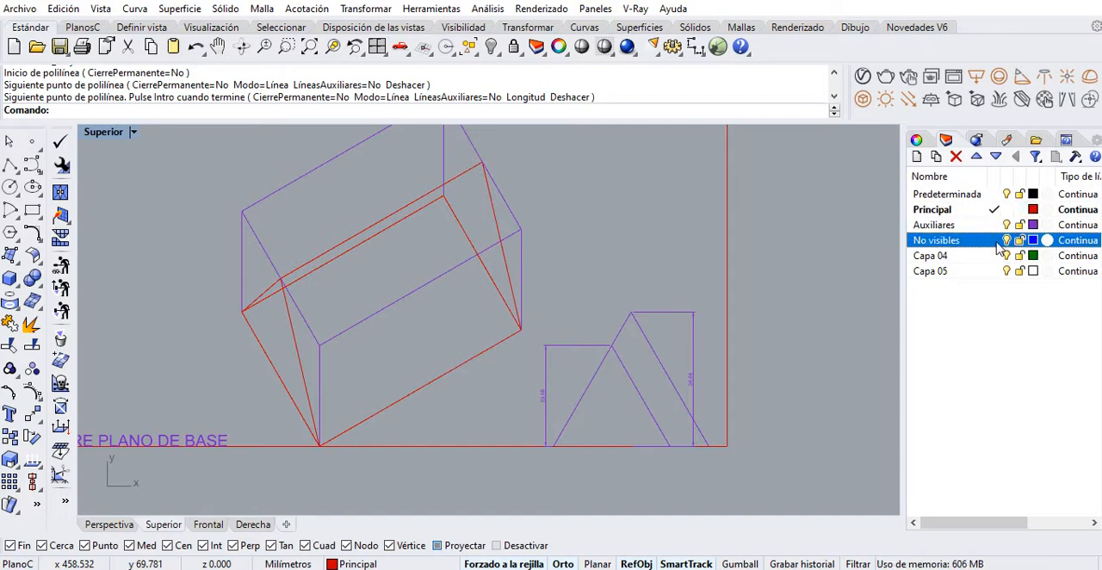
{"action": "left_click", "coordinate": [482, 163]}
{"action": "left_click", "coordinate": [444, 197]}
{"action": "key", "text": "Return"}
Explode the rotated base rectangle and move its two rear edges to the No visibles layer
{"action": "left_click", "coordinate": [461, 224]}
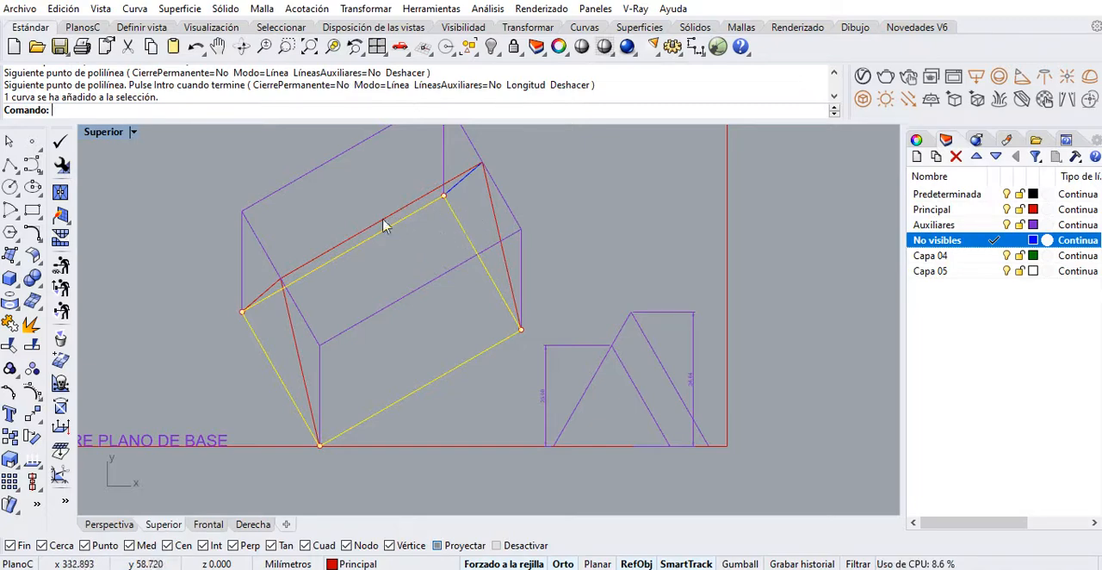
{"action": "left_click", "coordinate": [30, 324]}
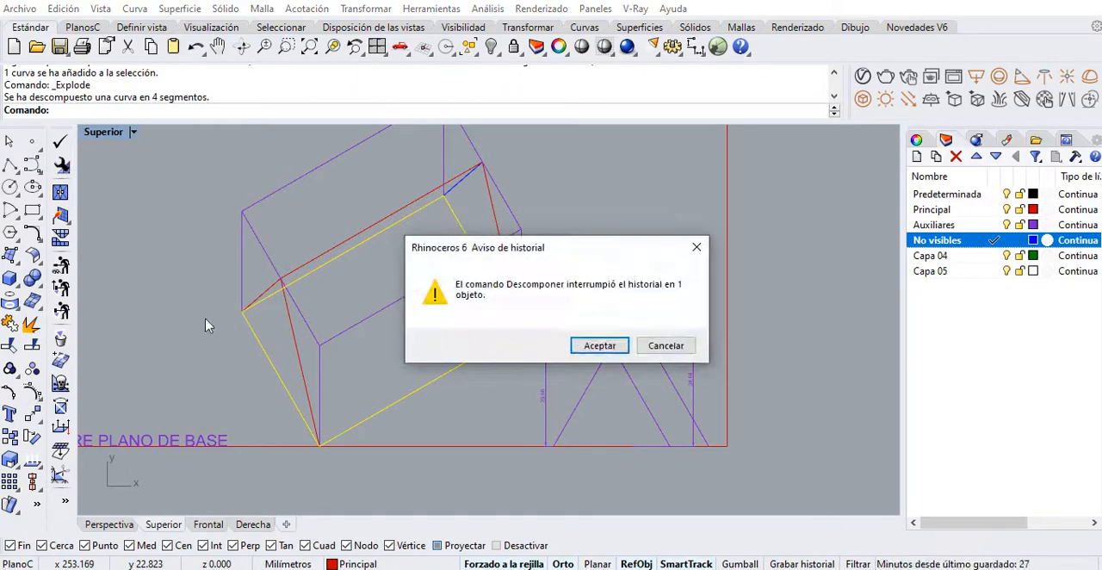
{"action": "left_click", "coordinate": [600, 345]}
{"action": "left_click", "coordinate": [397, 229]}
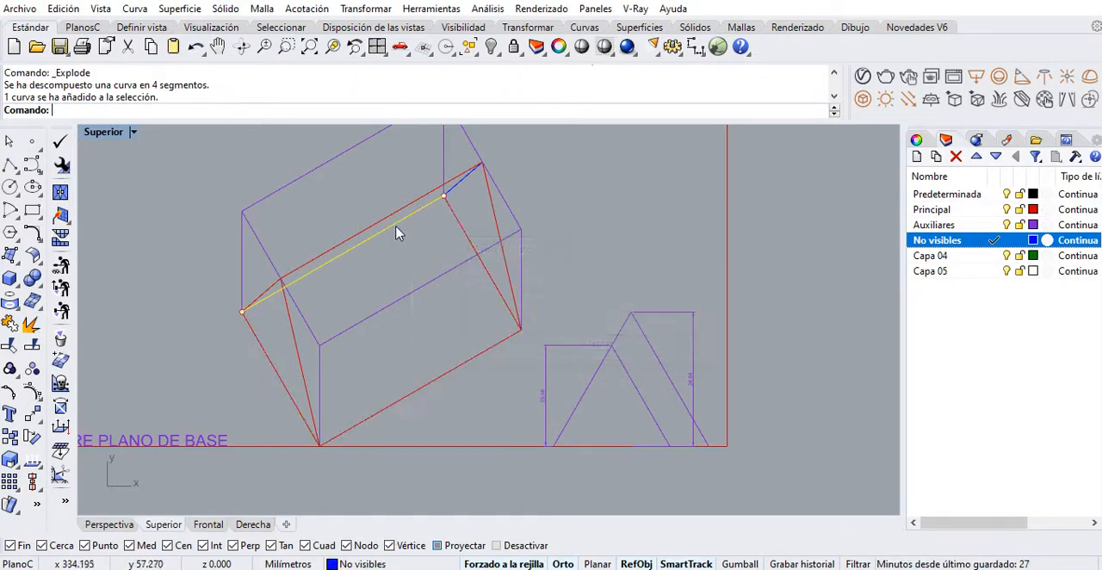
{"action": "left_click", "coordinate": [468, 238], "text": "shift"}
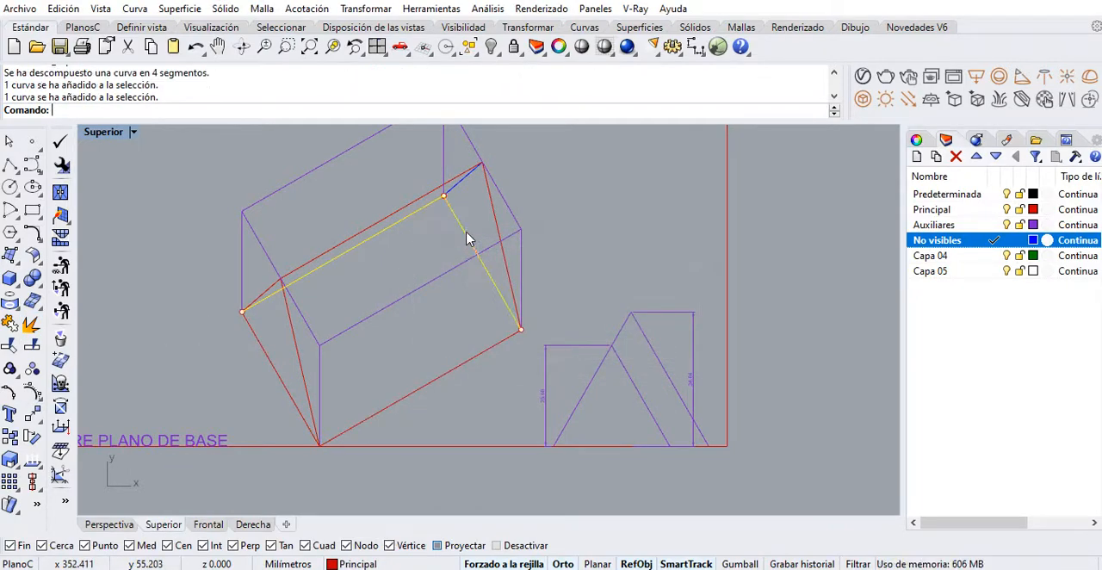
{"action": "right_click", "coordinate": [942, 254]}
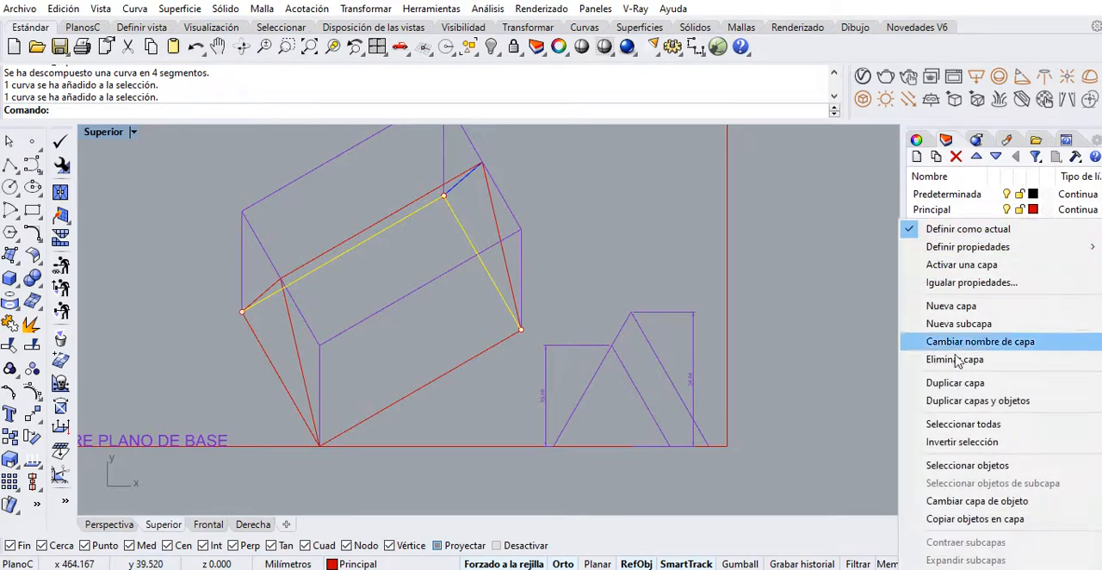
{"action": "left_click", "coordinate": [966, 502]}
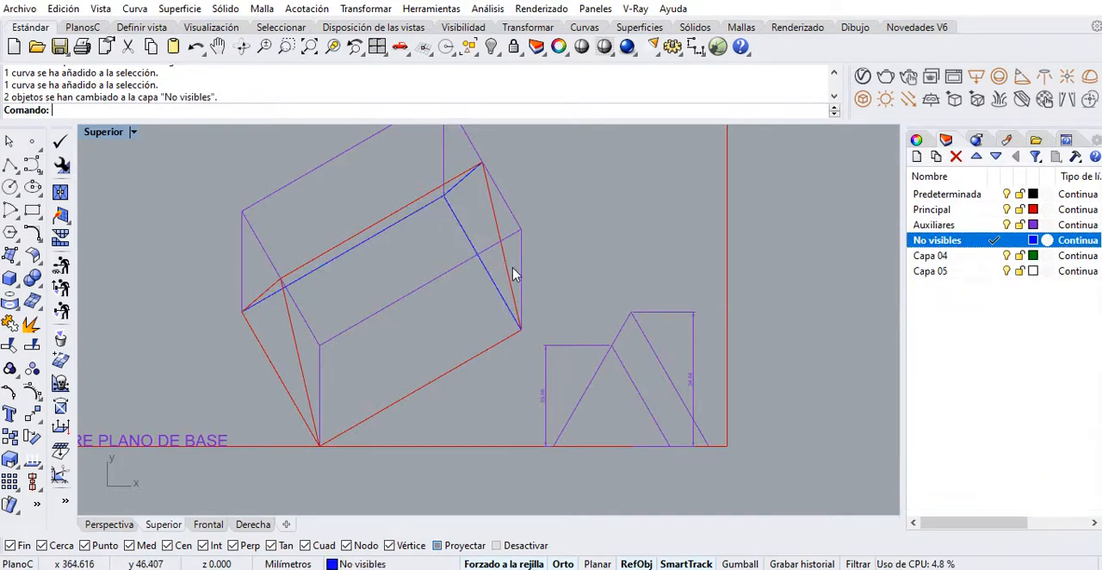
{"action": "scroll", "coordinate": [512, 275], "scroll_direction": "down", "scroll_amount": 5}
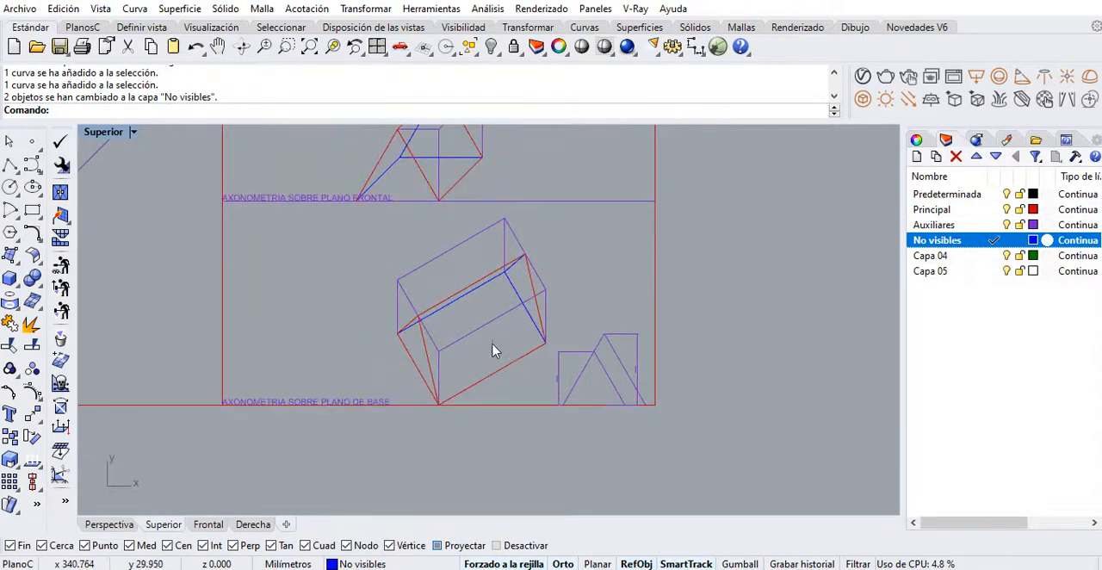
{"action": "right_click_drag", "start_coordinate": [494, 352], "coordinate": [499, 441]}
{"action": "scroll", "coordinate": [497, 364], "scroll_direction": "down", "scroll_amount": 4}
{"action": "right_click_drag", "start_coordinate": [498, 363], "coordinate": [480, 424]}
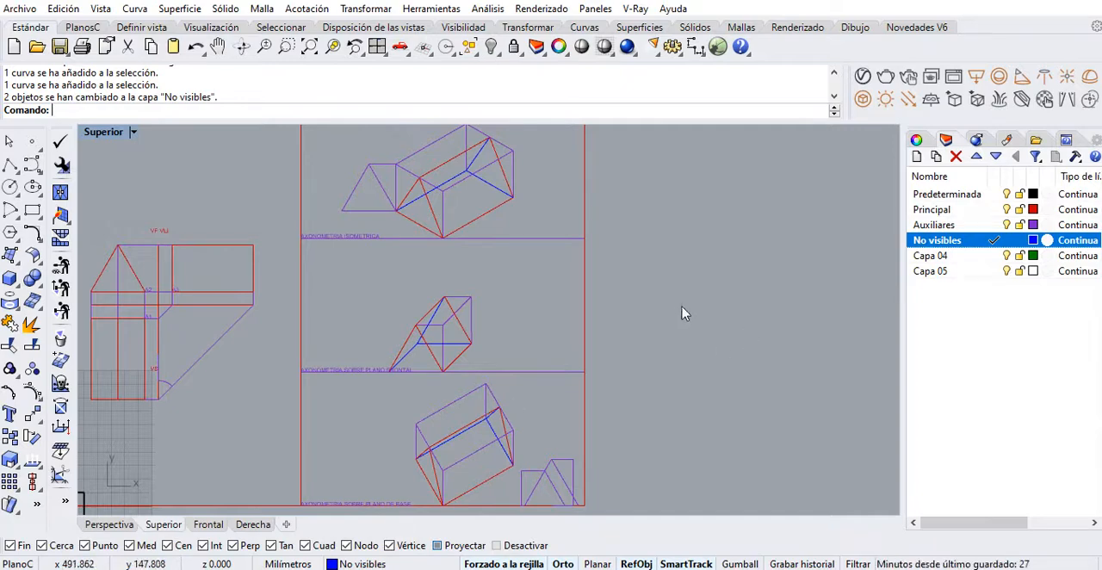
{"action": "right_click_drag", "start_coordinate": [532, 185], "coordinate": [527, 213]}
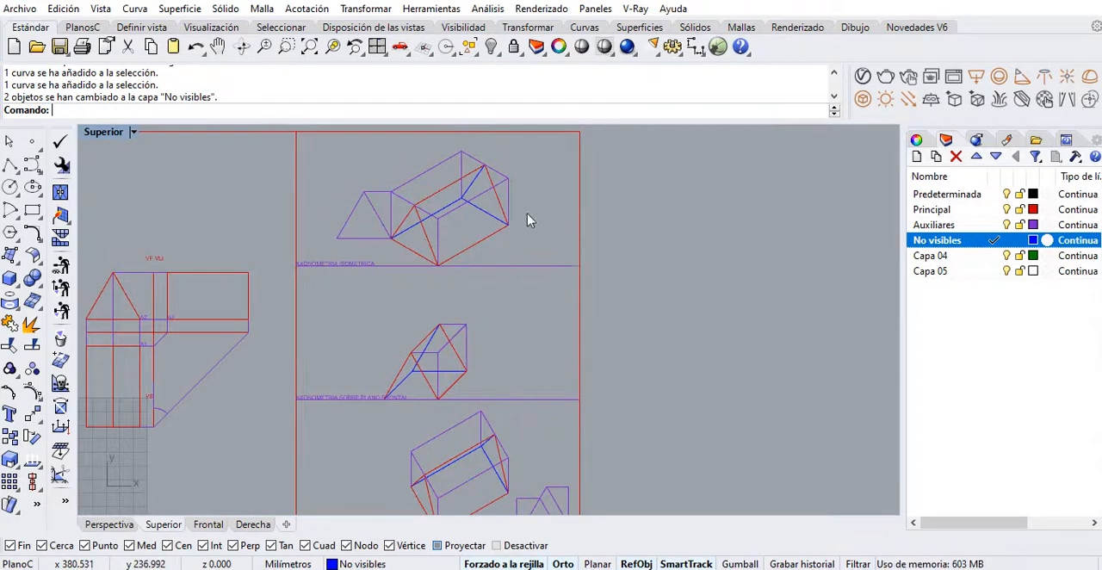
{"action": "scroll", "coordinate": [431, 233], "scroll_direction": "down", "scroll_amount": 2}
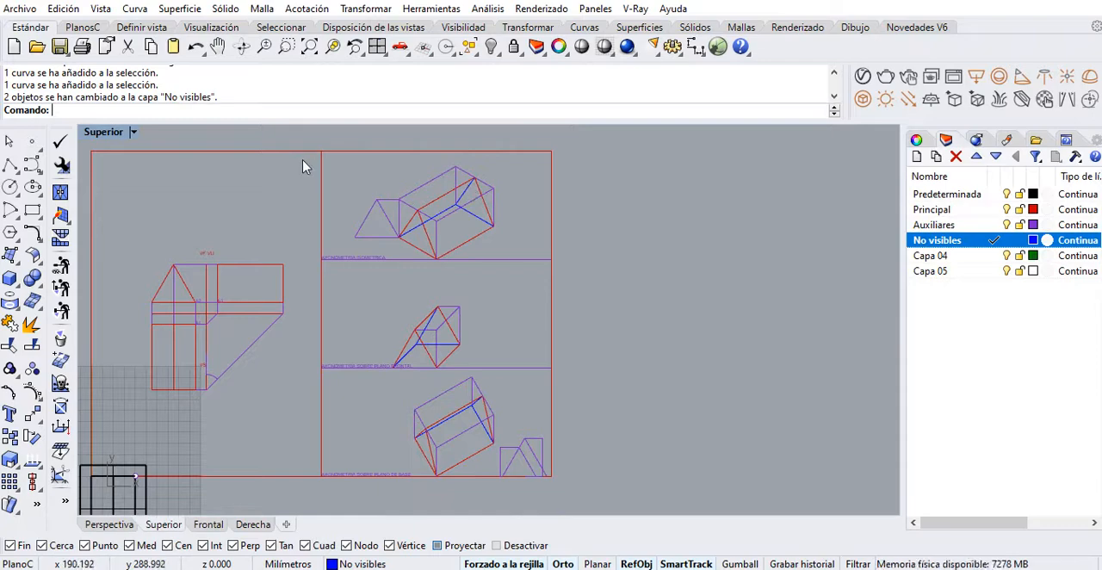
{"action": "mouse_move", "coordinate": [301, 161]}
{"action": "left_mouse_down"}
{"action": "mouse_move", "coordinate": [524, 275]}
{"action": "mouse_move", "coordinate": [510, 271]}
{"action": "left_mouse_up"}
{"action": "left_click", "coordinate": [510, 263]}
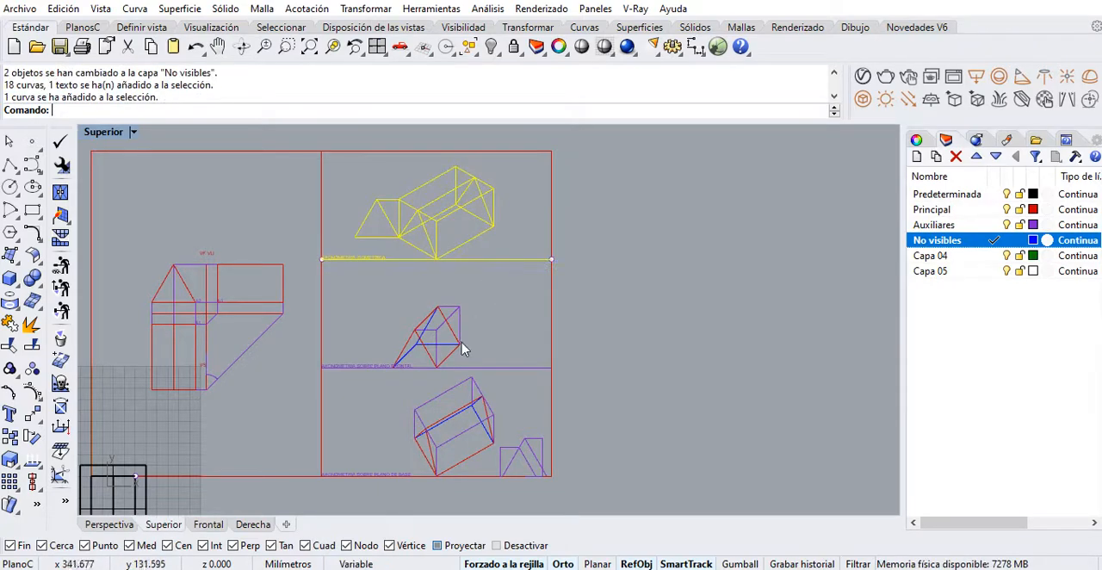
{"action": "right_click_drag", "start_coordinate": [322, 306], "coordinate": [339, 227]}
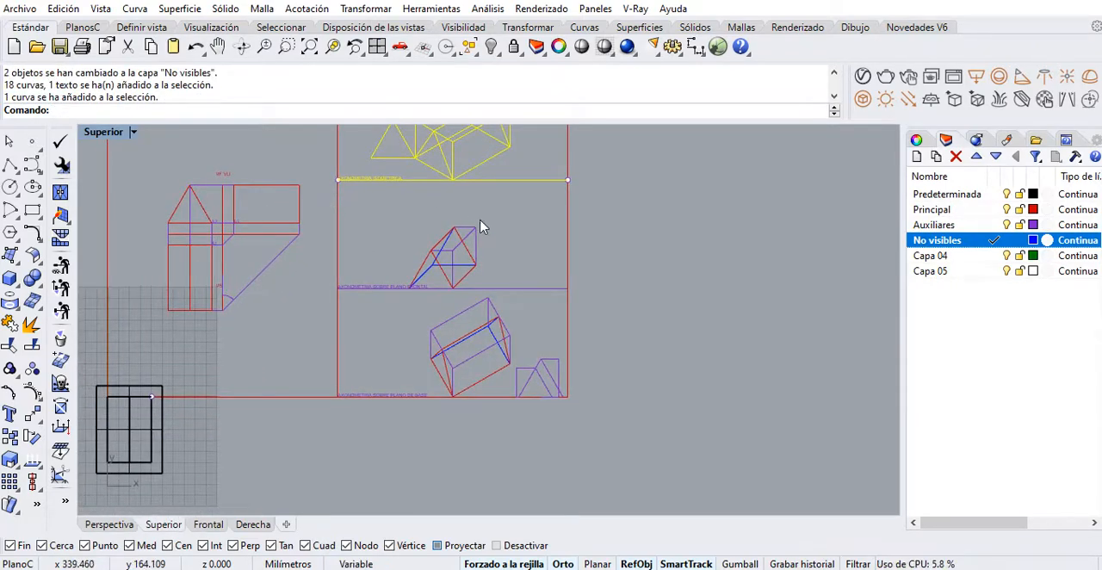
{"action": "right_click_drag", "start_coordinate": [409, 162], "coordinate": [398, 224]}
{"action": "key", "text": "Escape"}
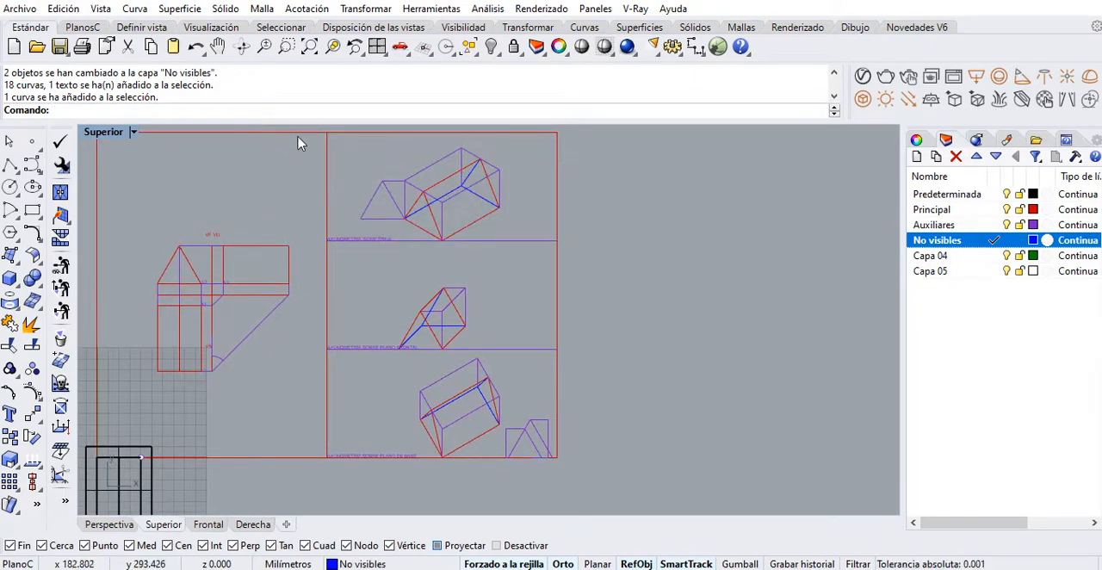
{"action": "mouse_move", "coordinate": [297, 136]}
{"action": "left_mouse_down"}
{"action": "mouse_move", "coordinate": [419, 192]}
{"action": "mouse_move", "coordinate": [400, 194]}
{"action": "left_mouse_up"}
{"action": "key", "text": "Escape"}
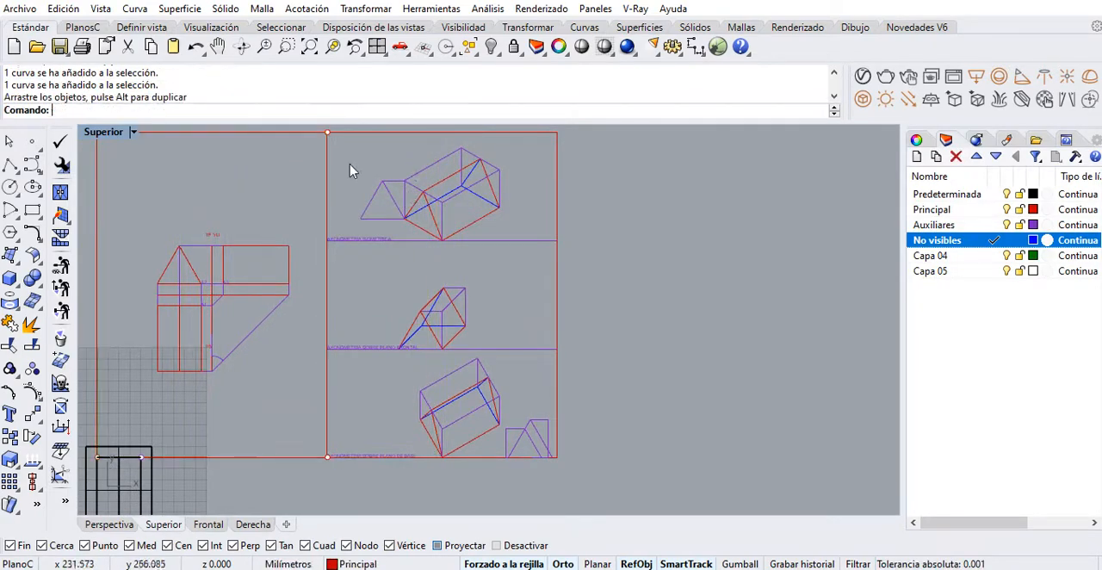
Move all three axonometric drawings, with their auxiliary triangles and text labels, vertically upward by 10 mm
{"action": "right_click_drag", "start_coordinate": [348, 147], "coordinate": [342, 172]}
{"action": "mouse_move", "coordinate": [341, 145]}
{"action": "left_mouse_down"}
{"action": "mouse_move", "coordinate": [431, 241]}
{"action": "mouse_move", "coordinate": [518, 288]}
{"action": "left_mouse_up"}
{"action": "left_click_drag", "start_coordinate": [370, 294], "coordinate": [551, 497]}
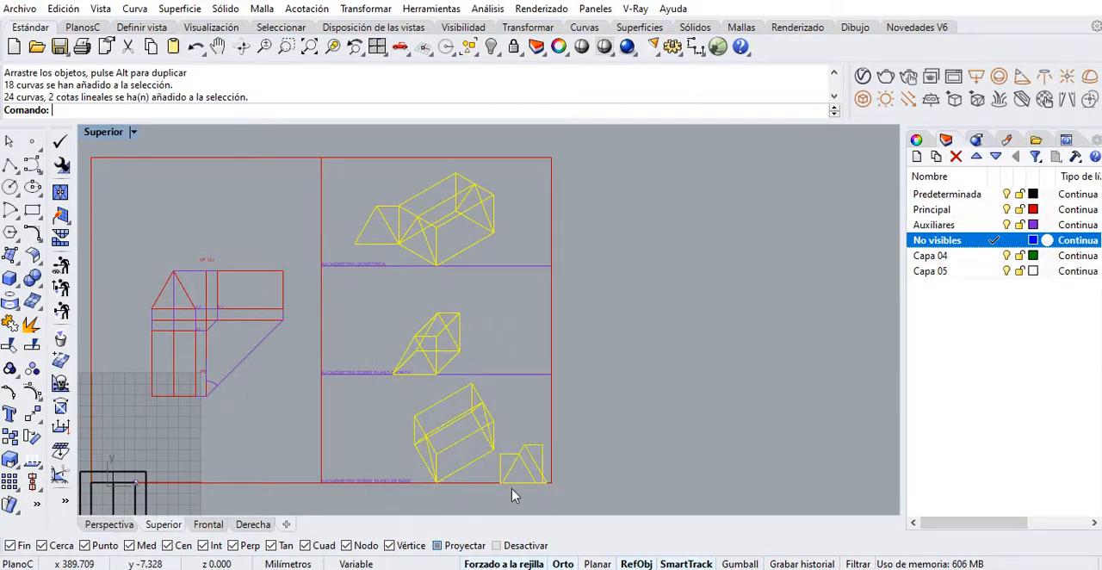
{"action": "left_click", "coordinate": [352, 380], "text": "shift"}
{"action": "left_click", "coordinate": [392, 430]}
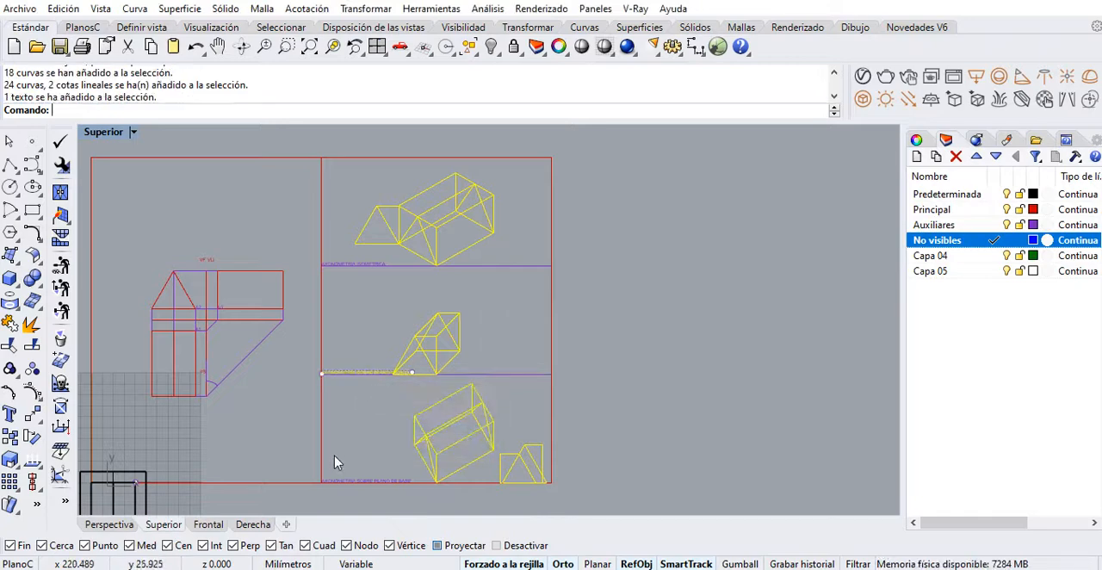
{"action": "left_click", "coordinate": [344, 482], "text": "shift"}
{"action": "left_click", "coordinate": [349, 269], "text": "shift"}
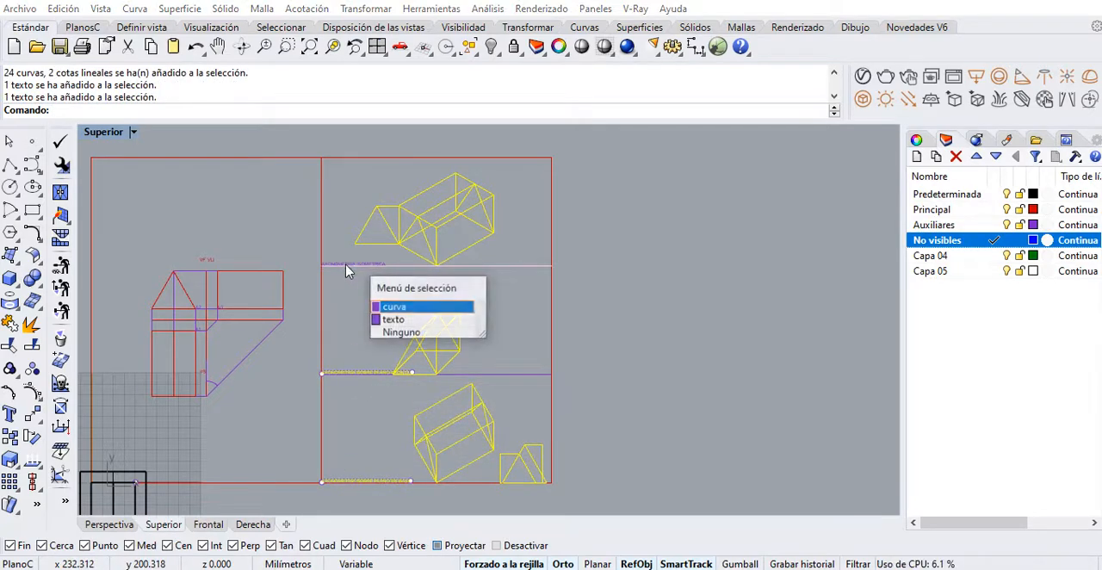
{"action": "left_click", "coordinate": [389, 323]}
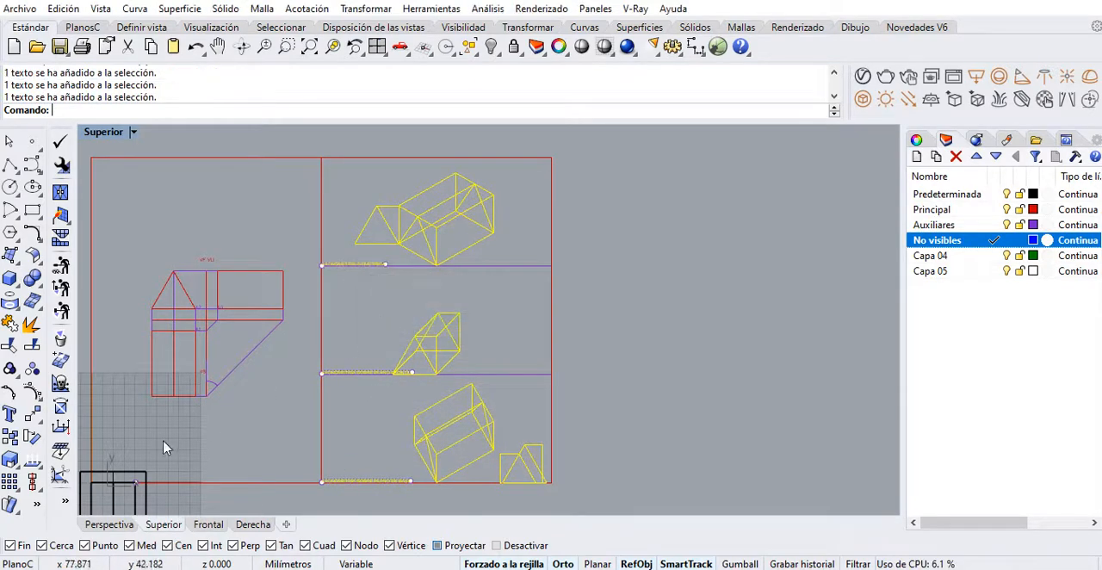
{"action": "left_click", "coordinate": [32, 414]}
{"action": "left_click", "coordinate": [602, 375]}
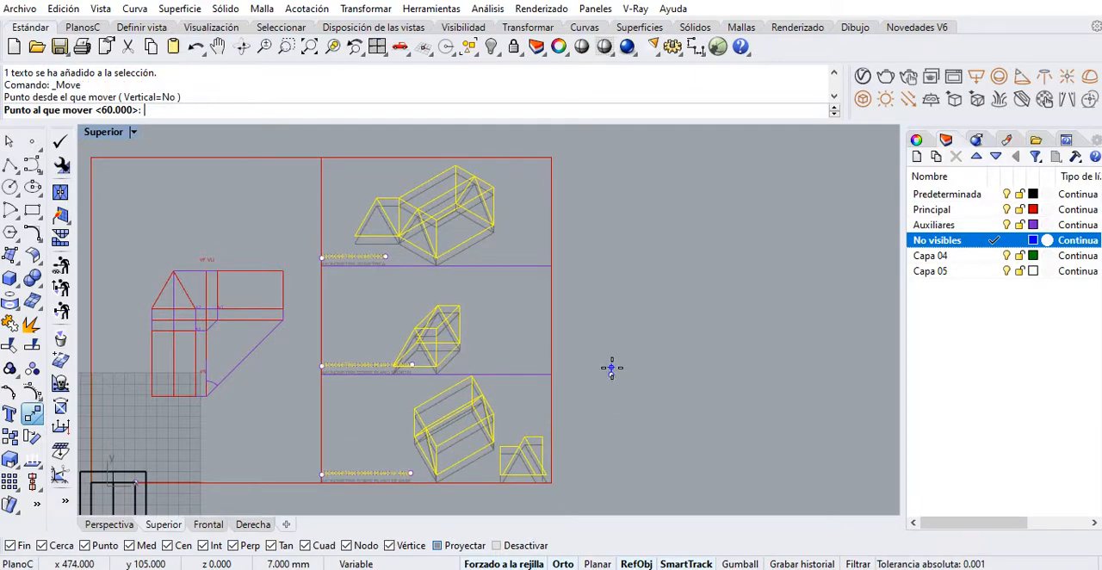
{"action": "type", "text": "10"}
{"action": "key", "text": "Return"}
{"action": "left_click", "coordinate": [612, 363]}
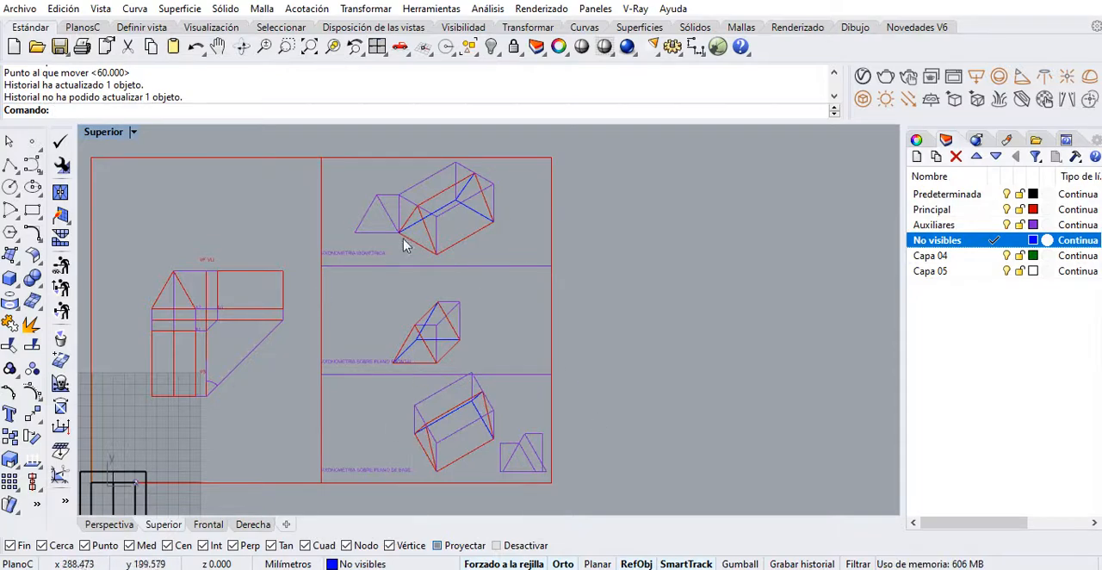
Delete the two horizontal divider lines separating the three axonometric bands
{"action": "scroll", "coordinate": [473, 384], "scroll_direction": "up", "scroll_amount": 2}
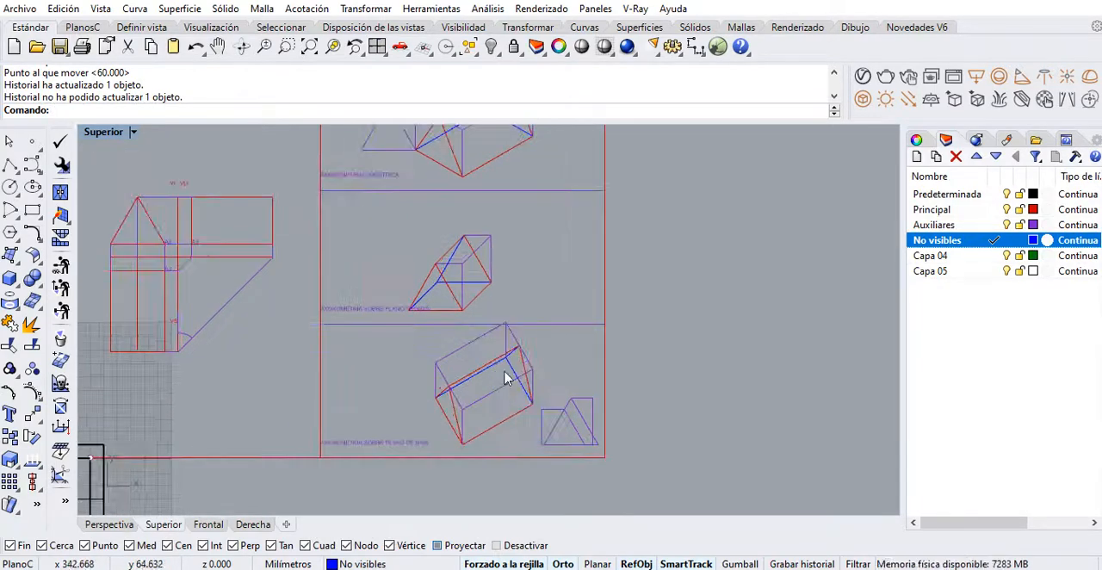
{"action": "left_click", "coordinate": [561, 349]}
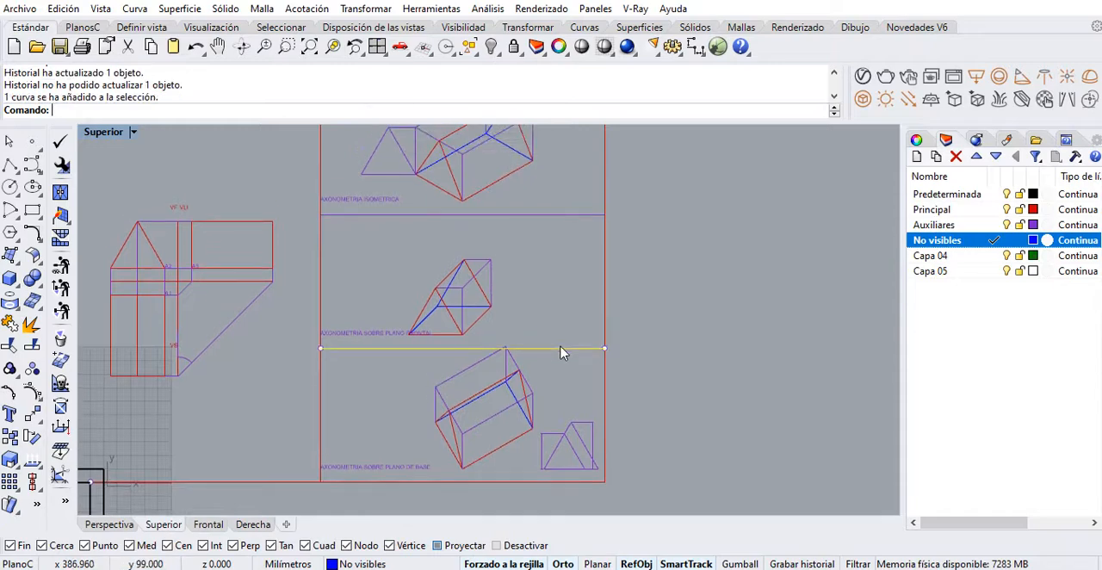
{"action": "key", "text": "Delete"}
{"action": "mouse_move", "coordinate": [546, 339]}
{"action": "right_mouse_down"}
{"action": "mouse_move", "coordinate": [524, 313]}
{"action": "mouse_move", "coordinate": [593, 341]}
{"action": "mouse_move", "coordinate": [612, 379]}
{"action": "mouse_move", "coordinate": [600, 384]}
{"action": "mouse_move", "coordinate": [594, 371]}
{"action": "right_mouse_up"}
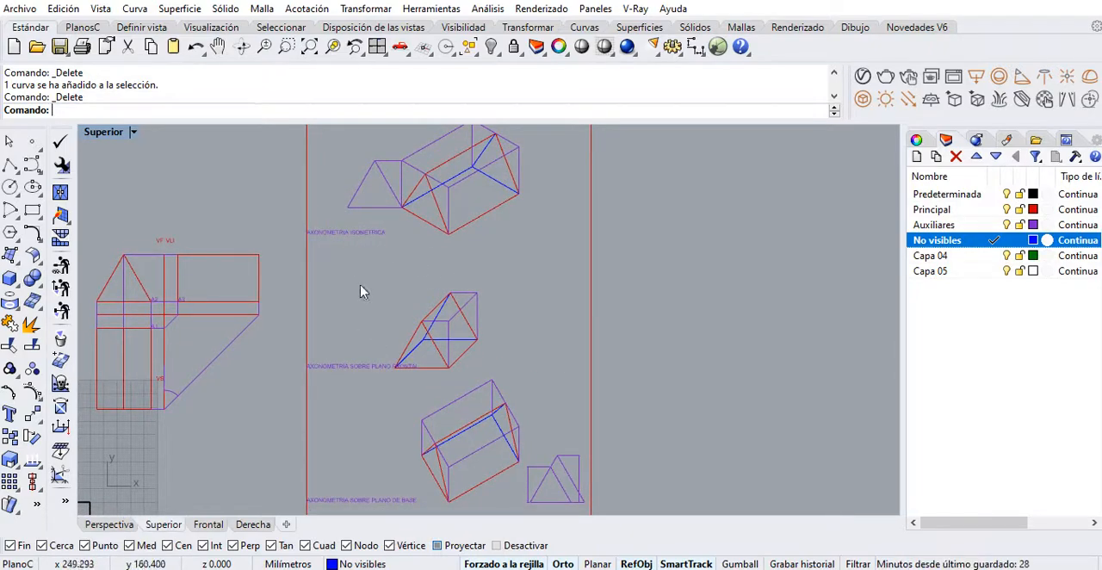
Split the label "AXONOMETRIA SOBRE PLANO FRONTAL" into two lines, with "PLANO FRONTAL" on the second line
{"action": "double_click", "coordinate": [373, 368]}
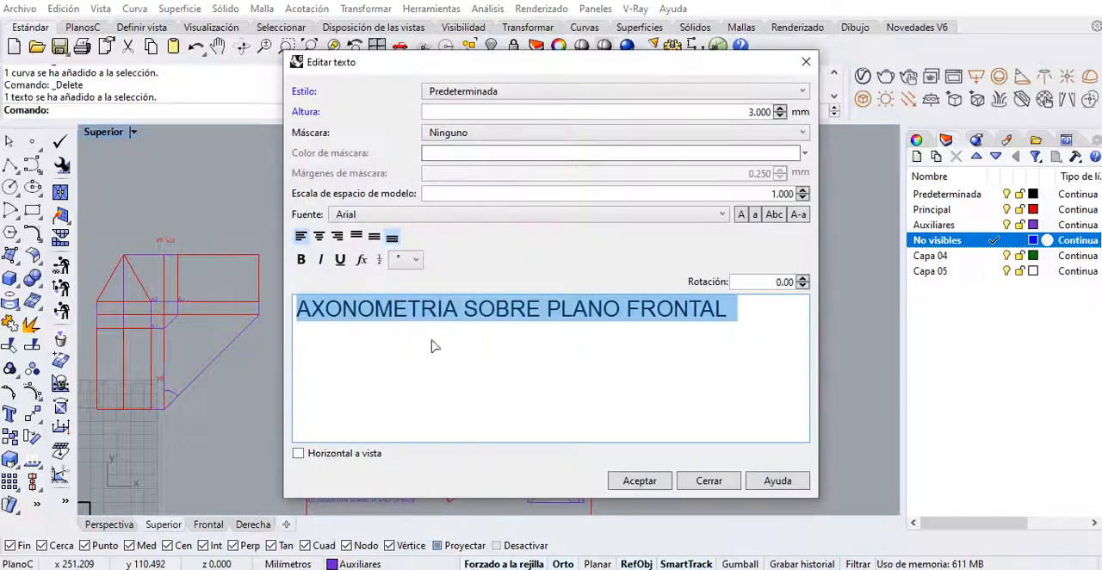
{"action": "left_click", "coordinate": [549, 313]}
{"action": "key", "text": "Return"}
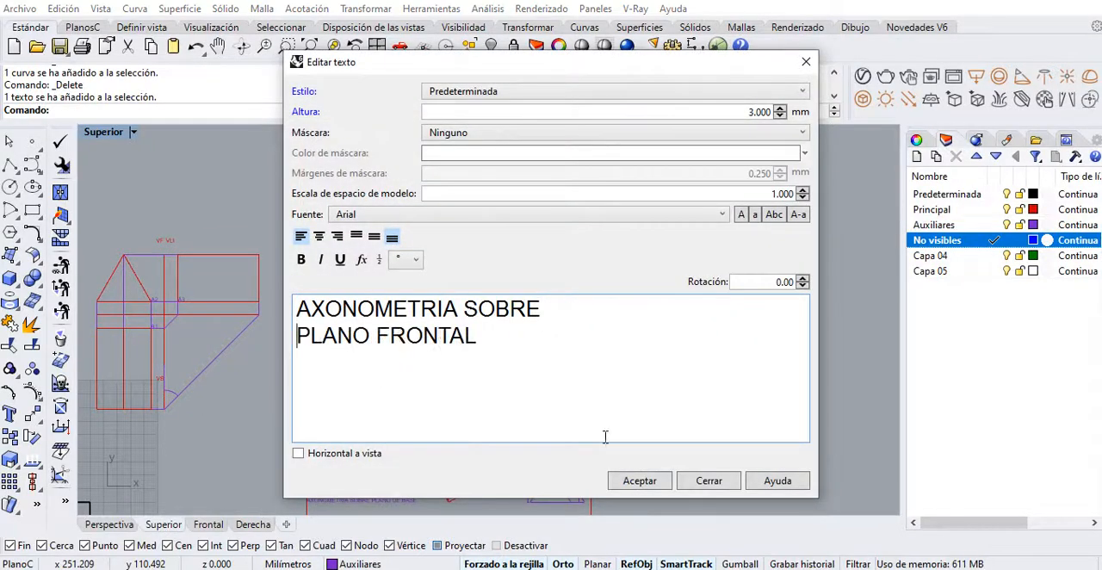
{"action": "left_click", "coordinate": [637, 480]}
{"action": "key", "text": "Down"}
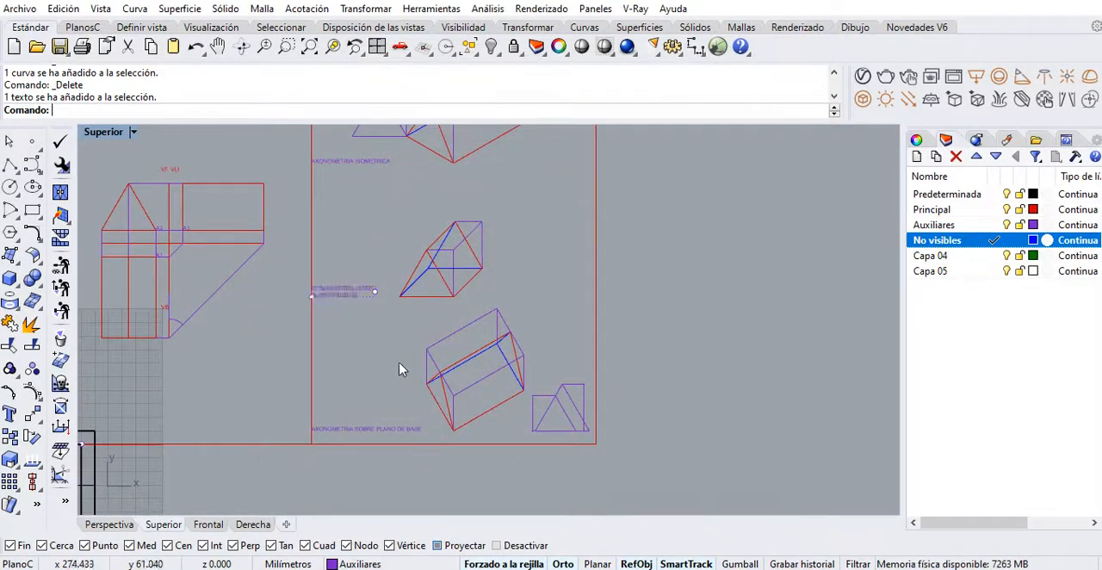